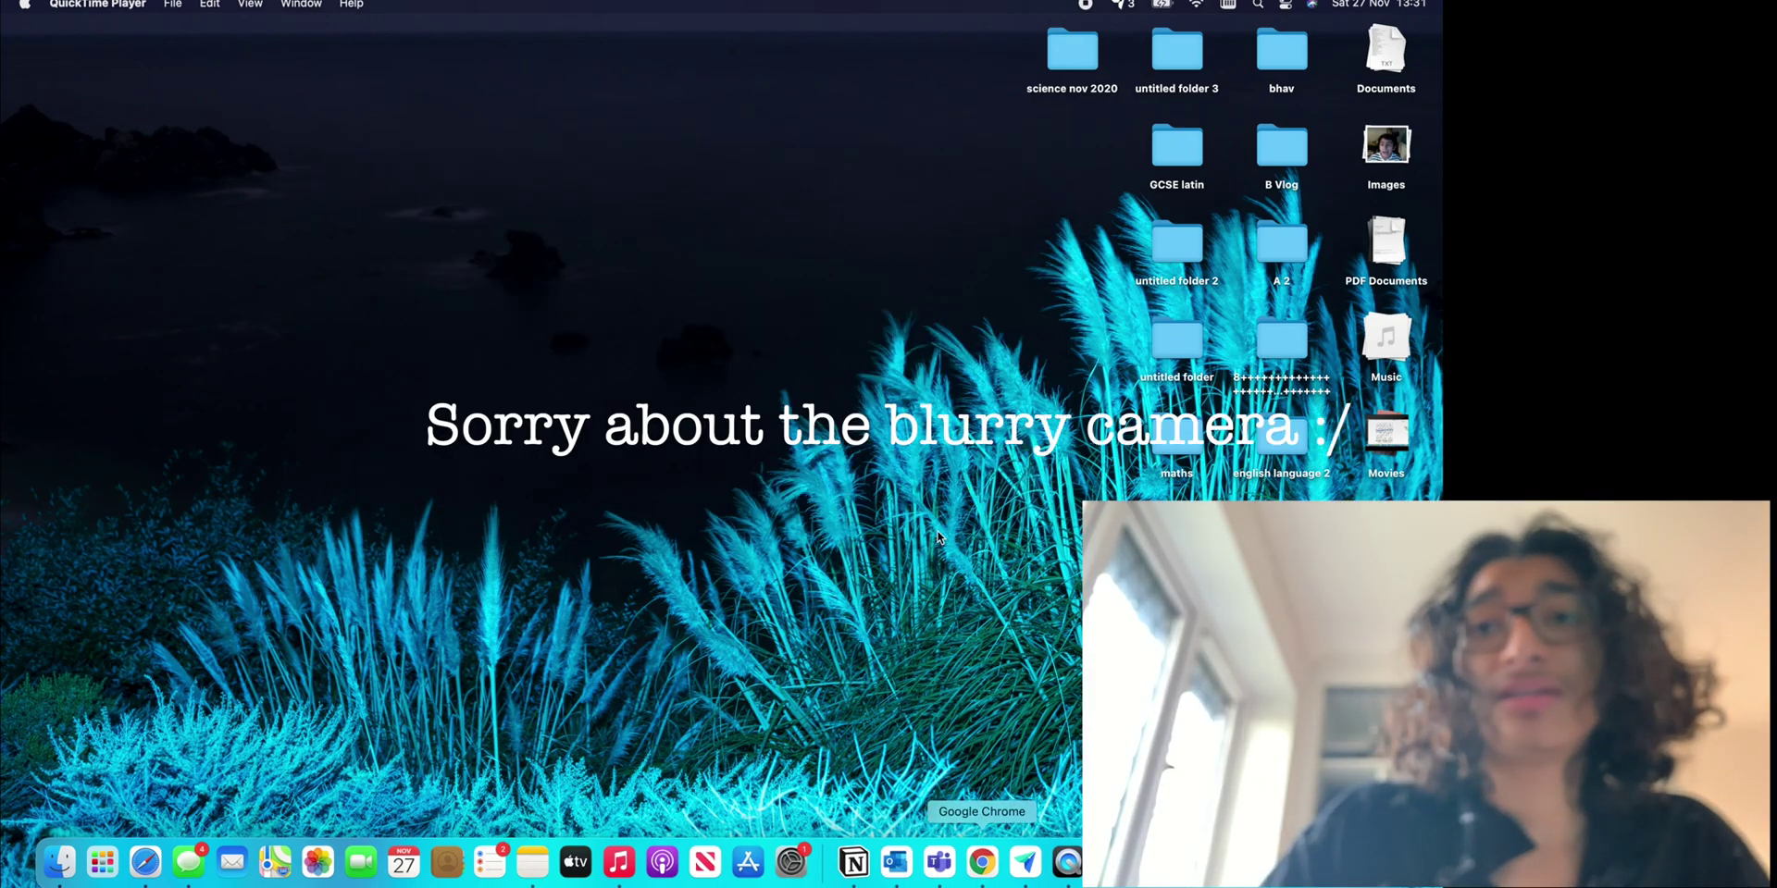
Switch to Google Chrome and go to ankiweb.net.
left_click(886, 472)
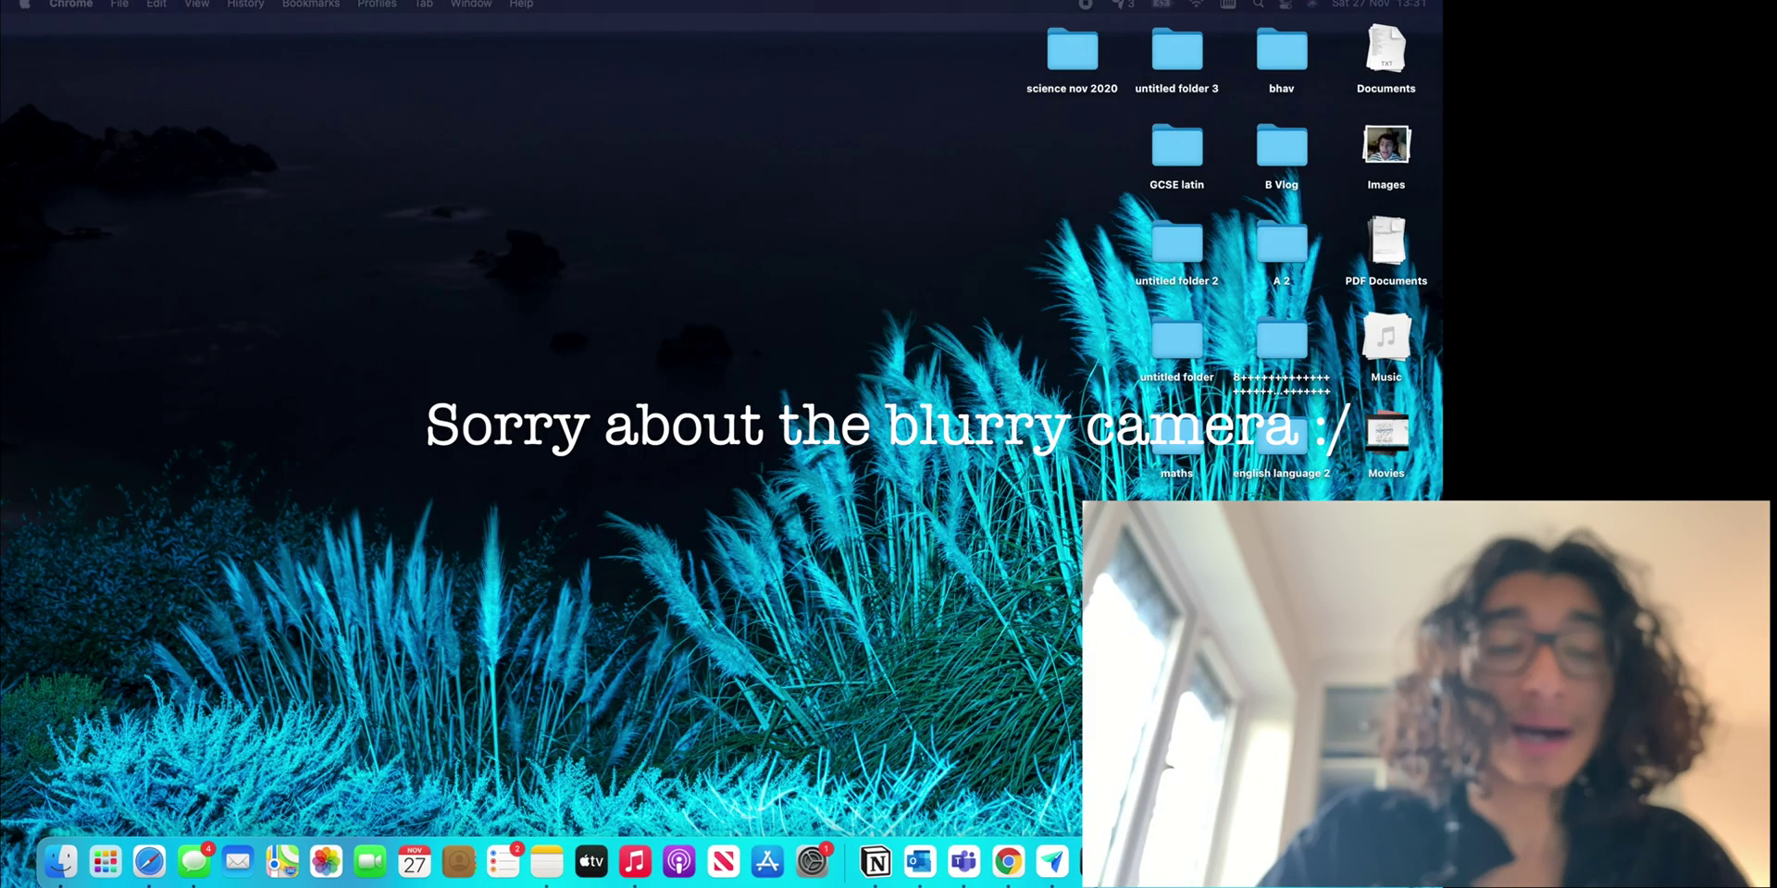
type("anki")
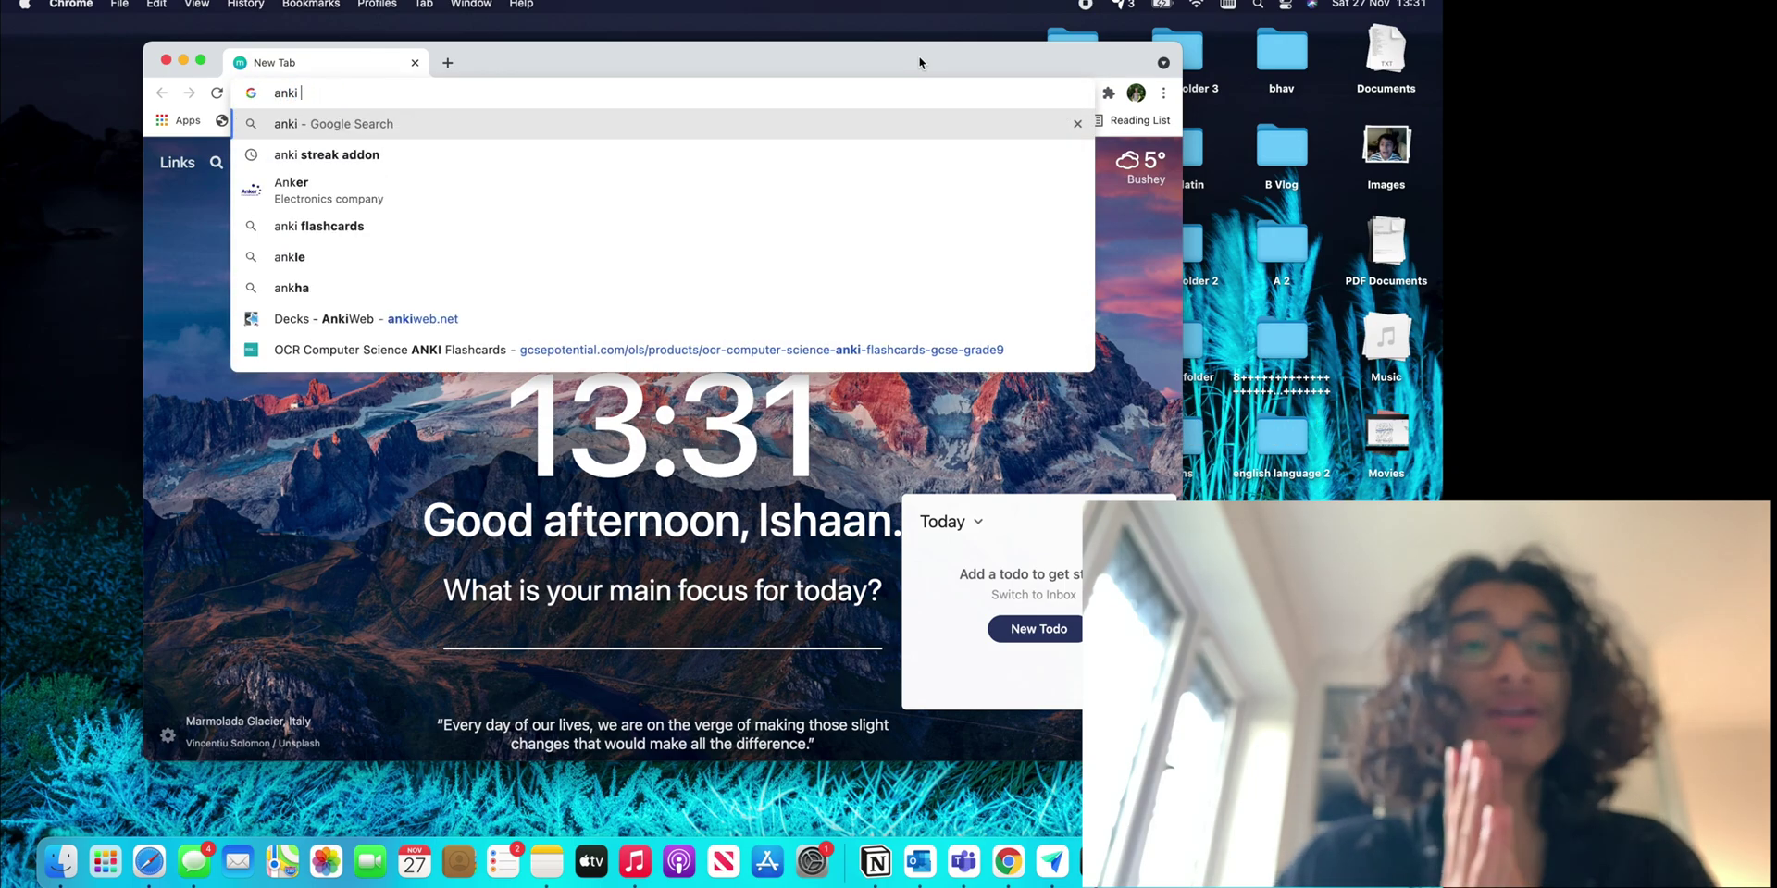
type("web.net")
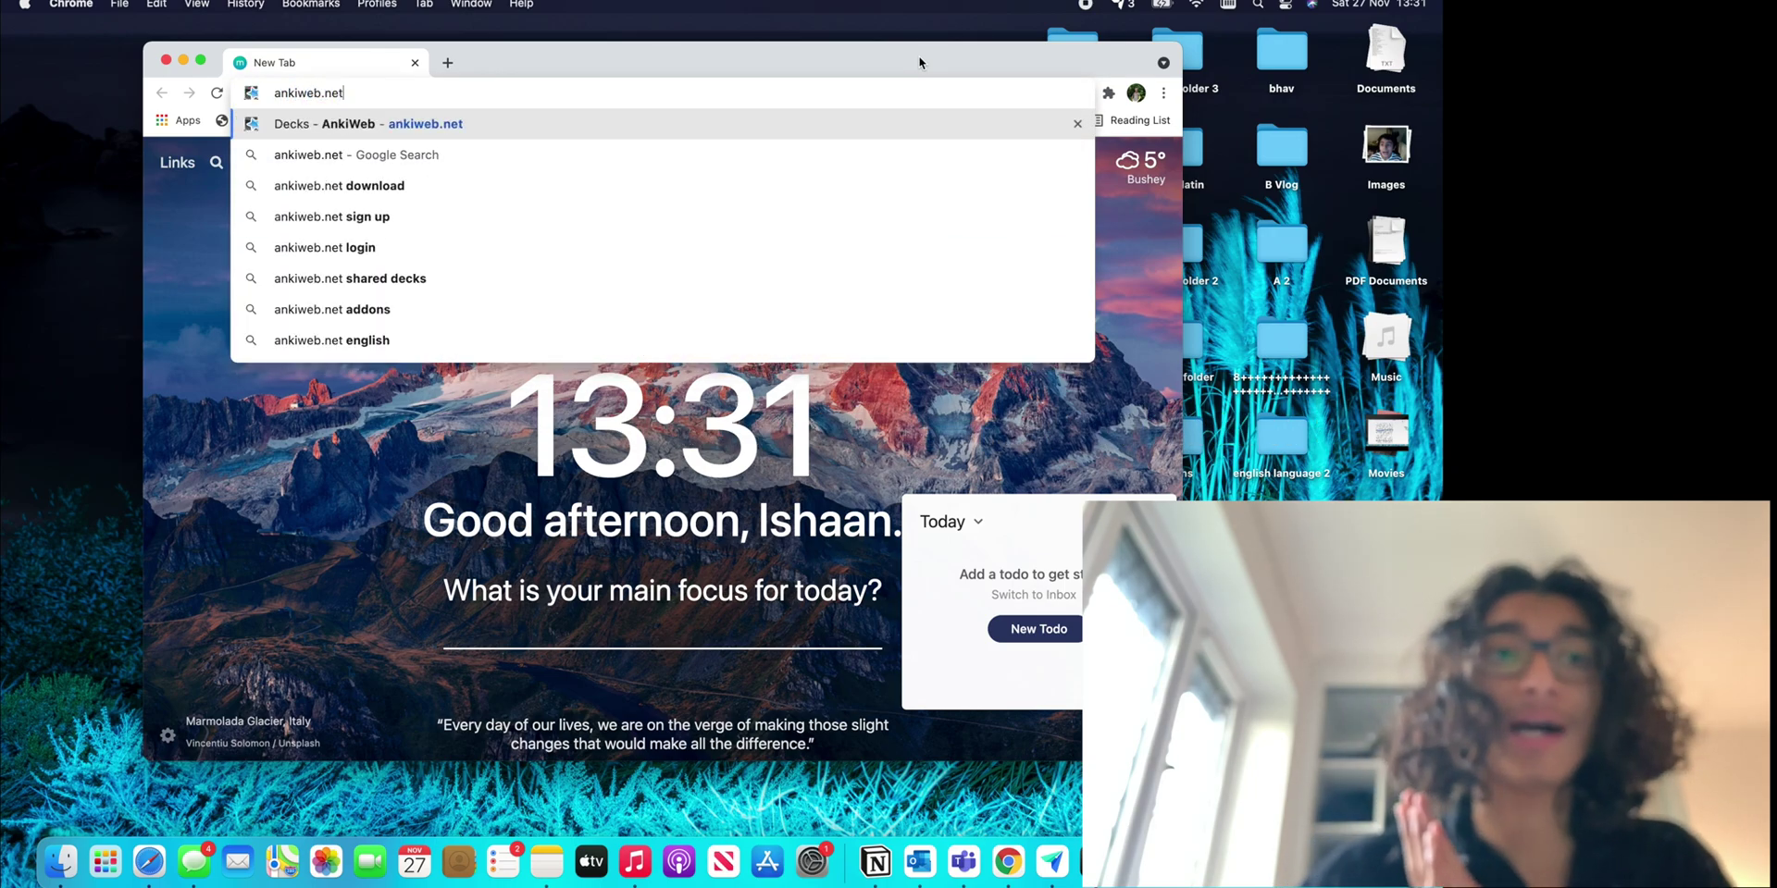
key("Return")
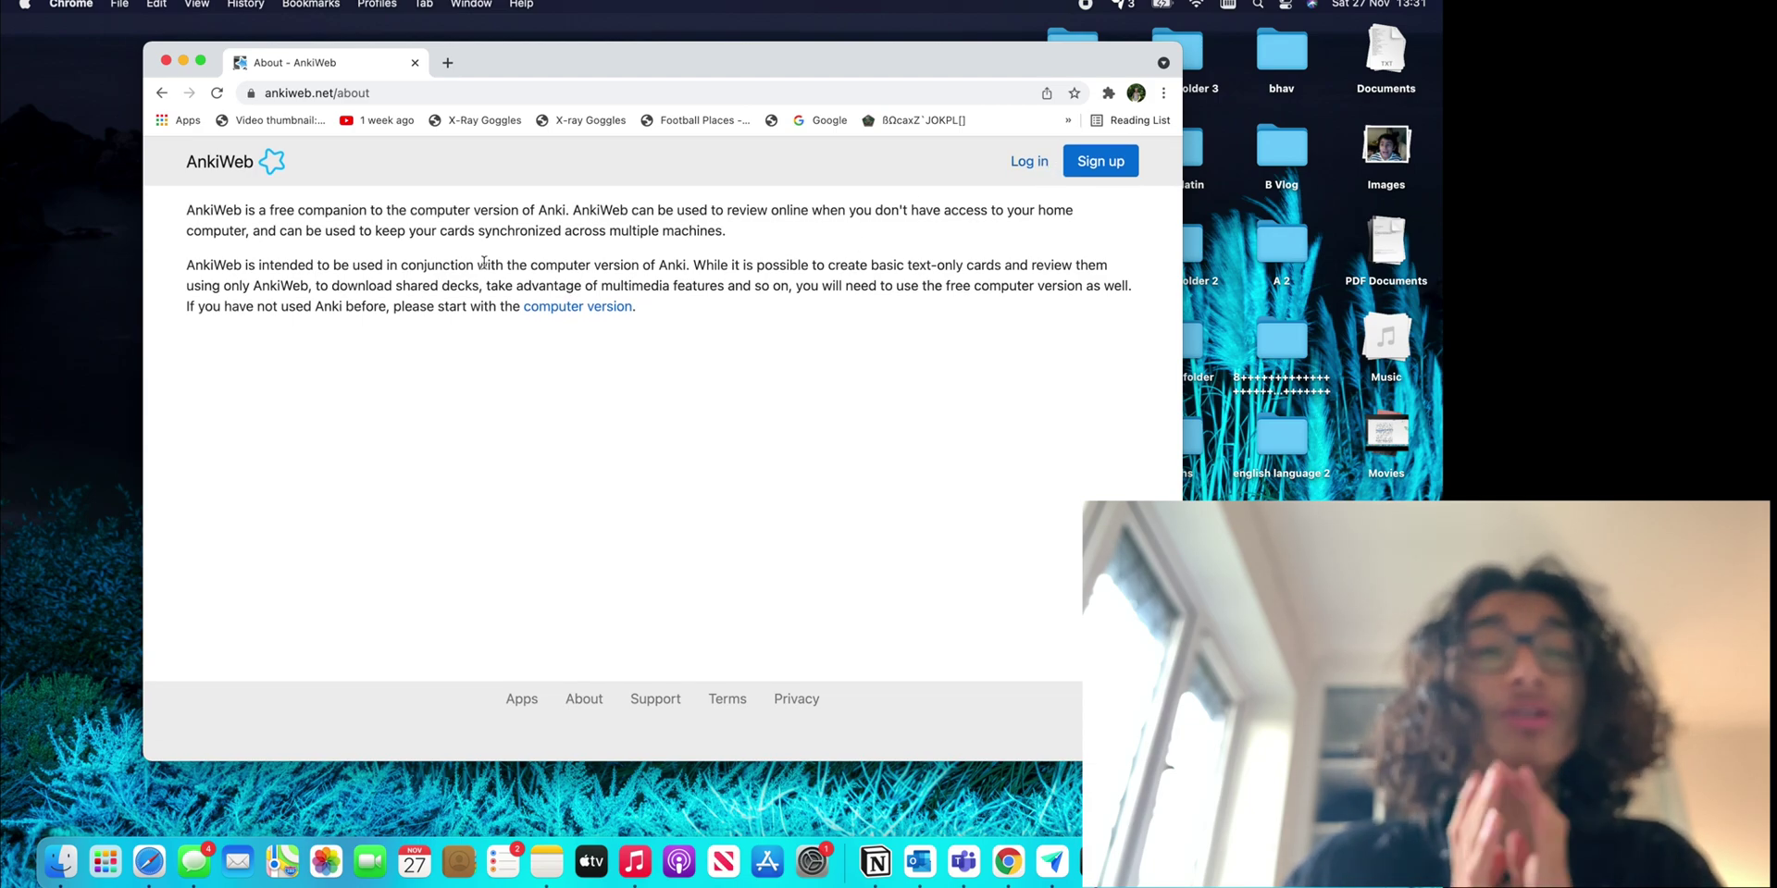
left_click_drag(187, 211, 392, 212)
Search the web for "anki download" and open the download section of the apps.ankiweb.net site.
left_click(375, 94)
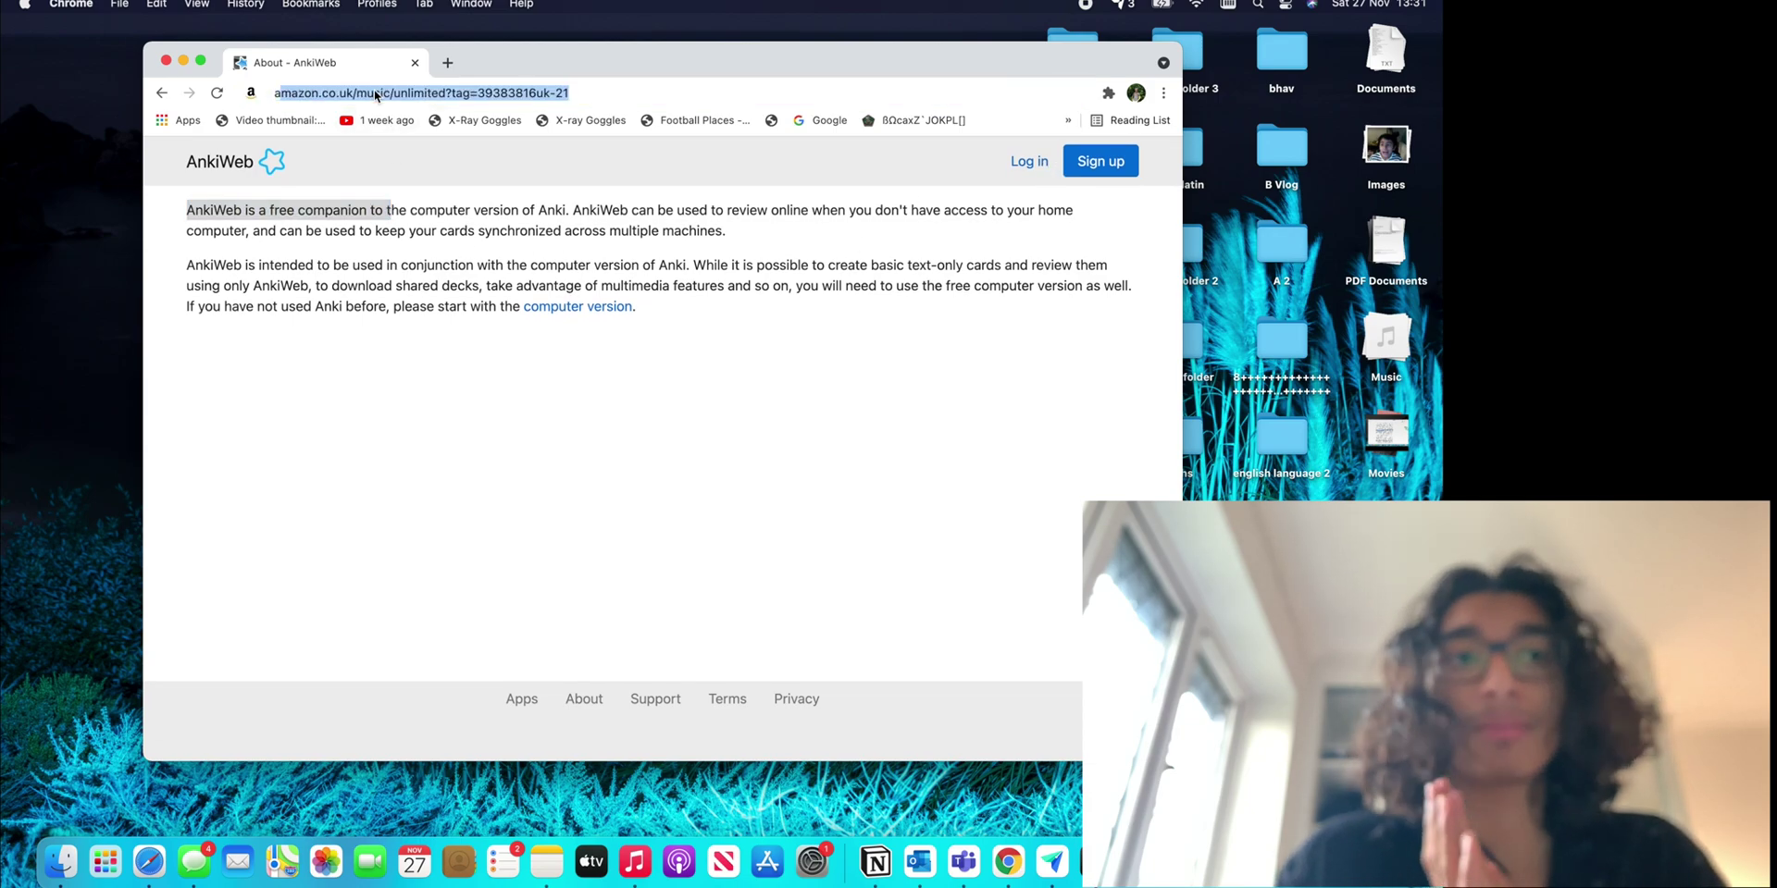
type("anki download")
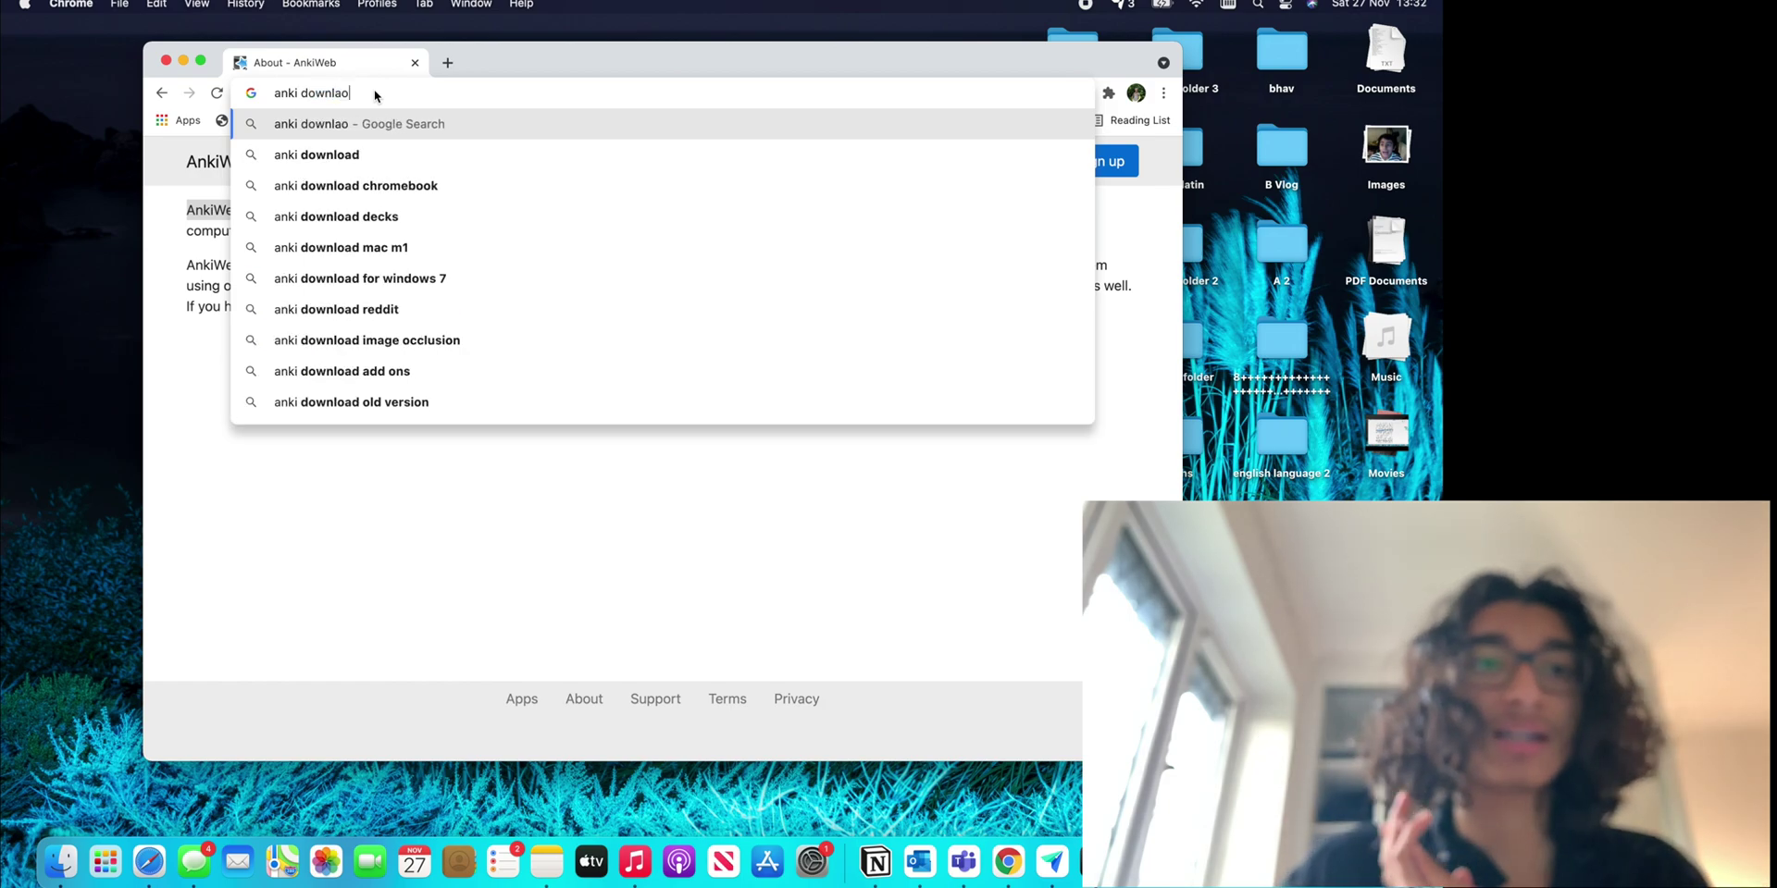
key("Return")
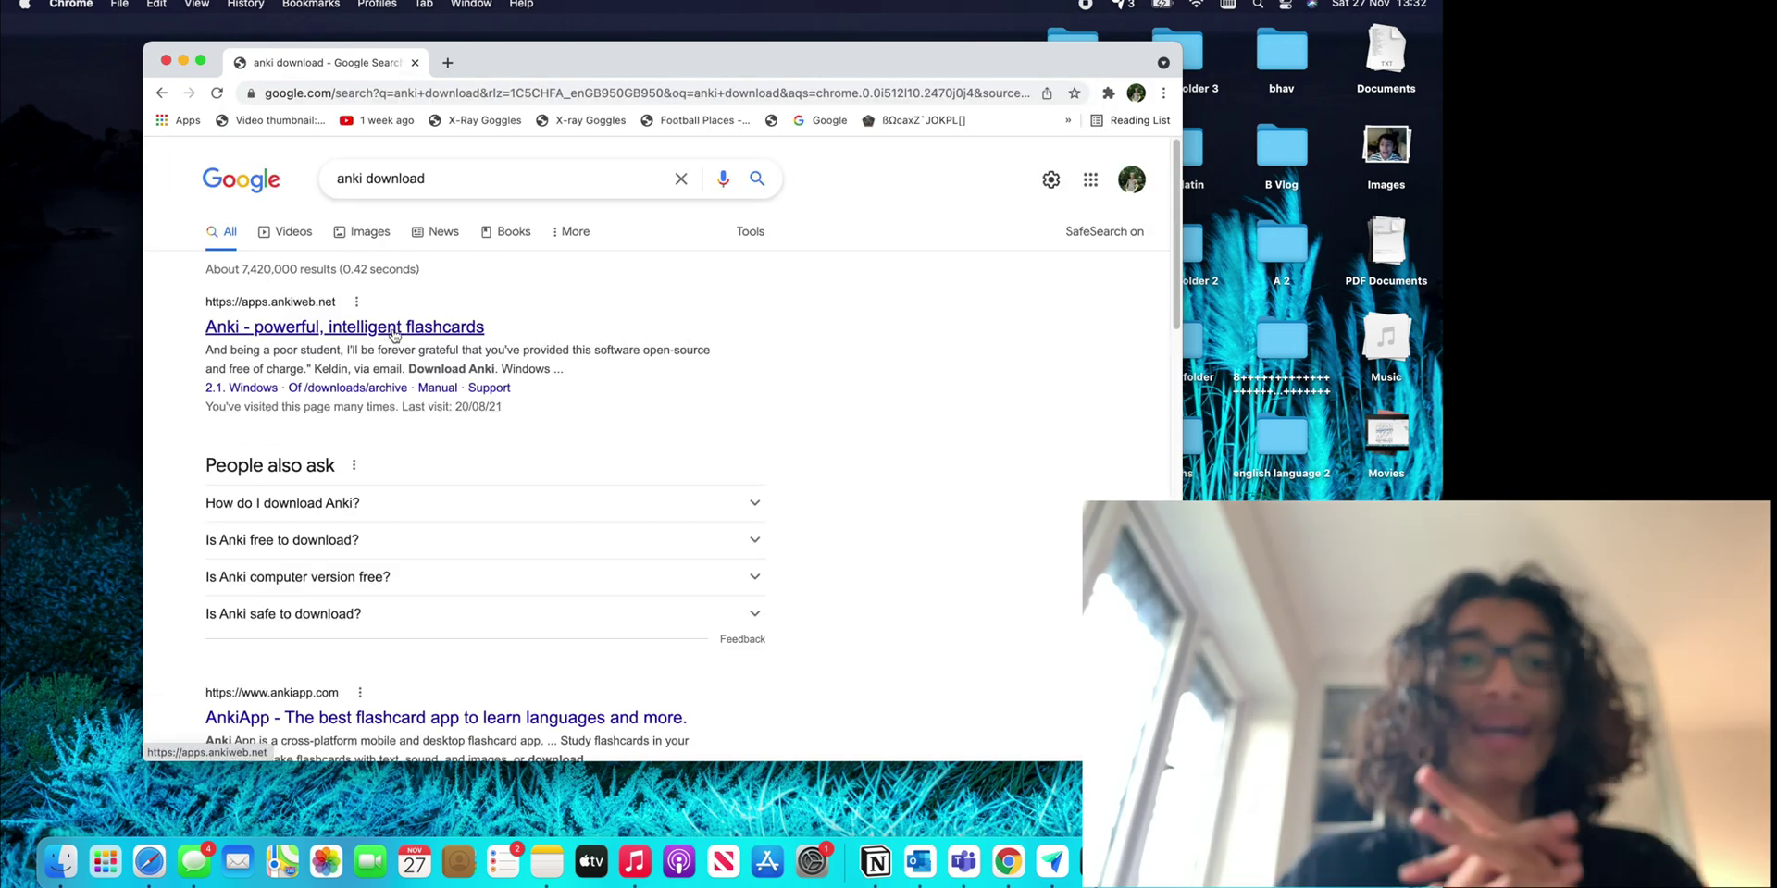
left_click(359, 326)
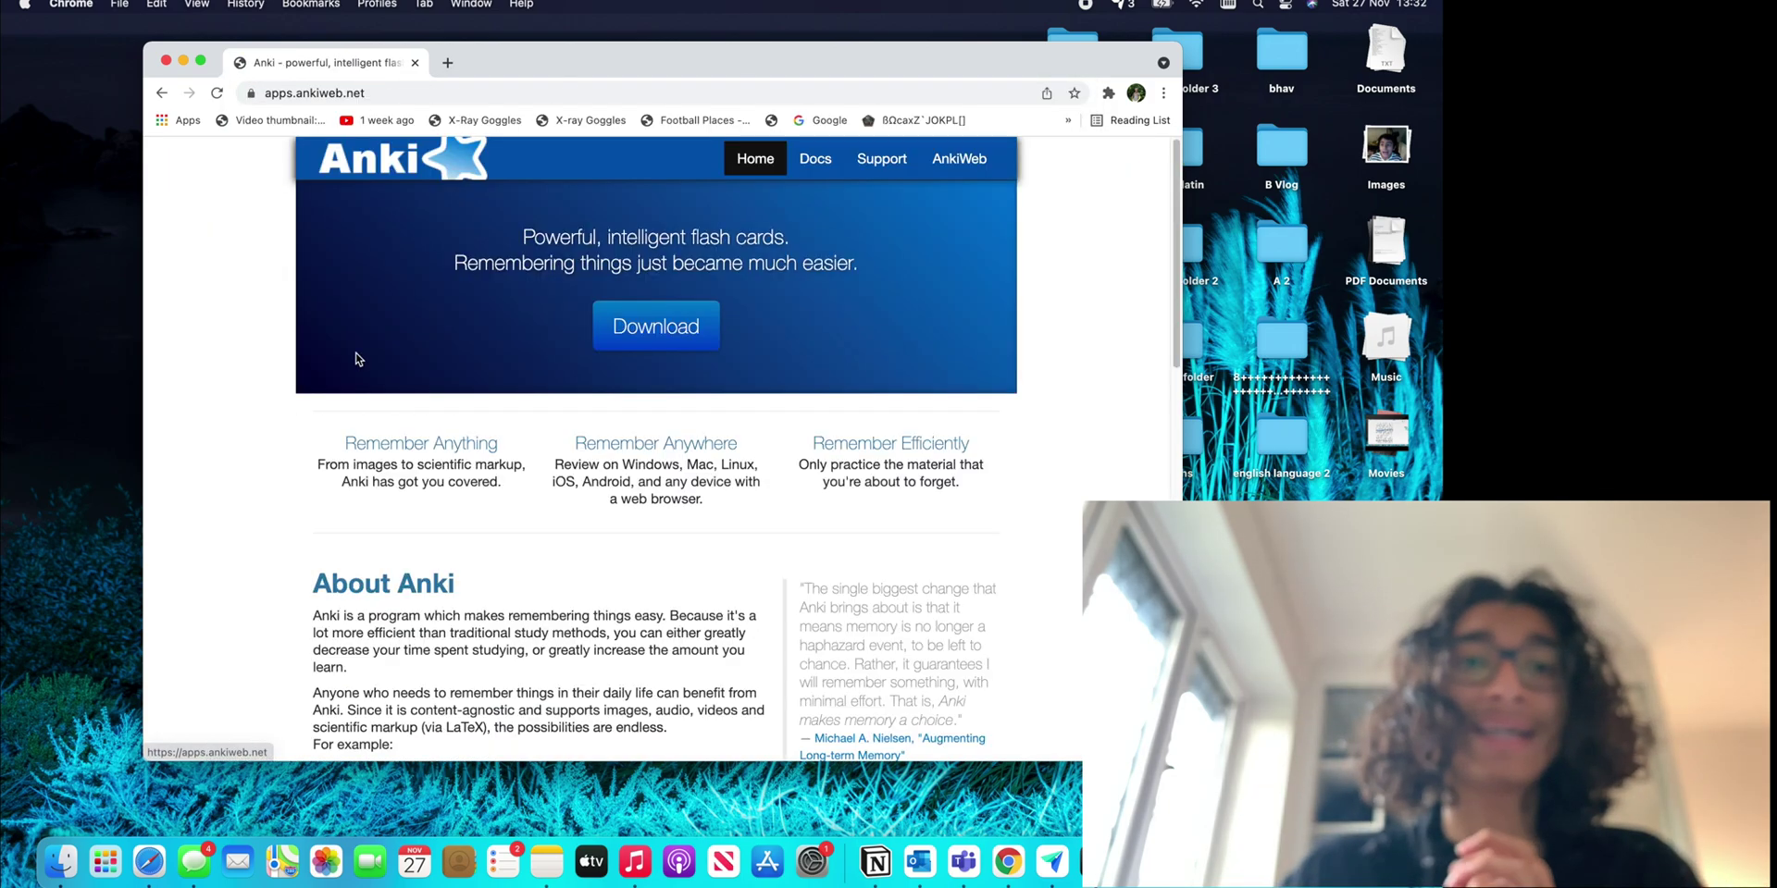
left_click(653, 343)
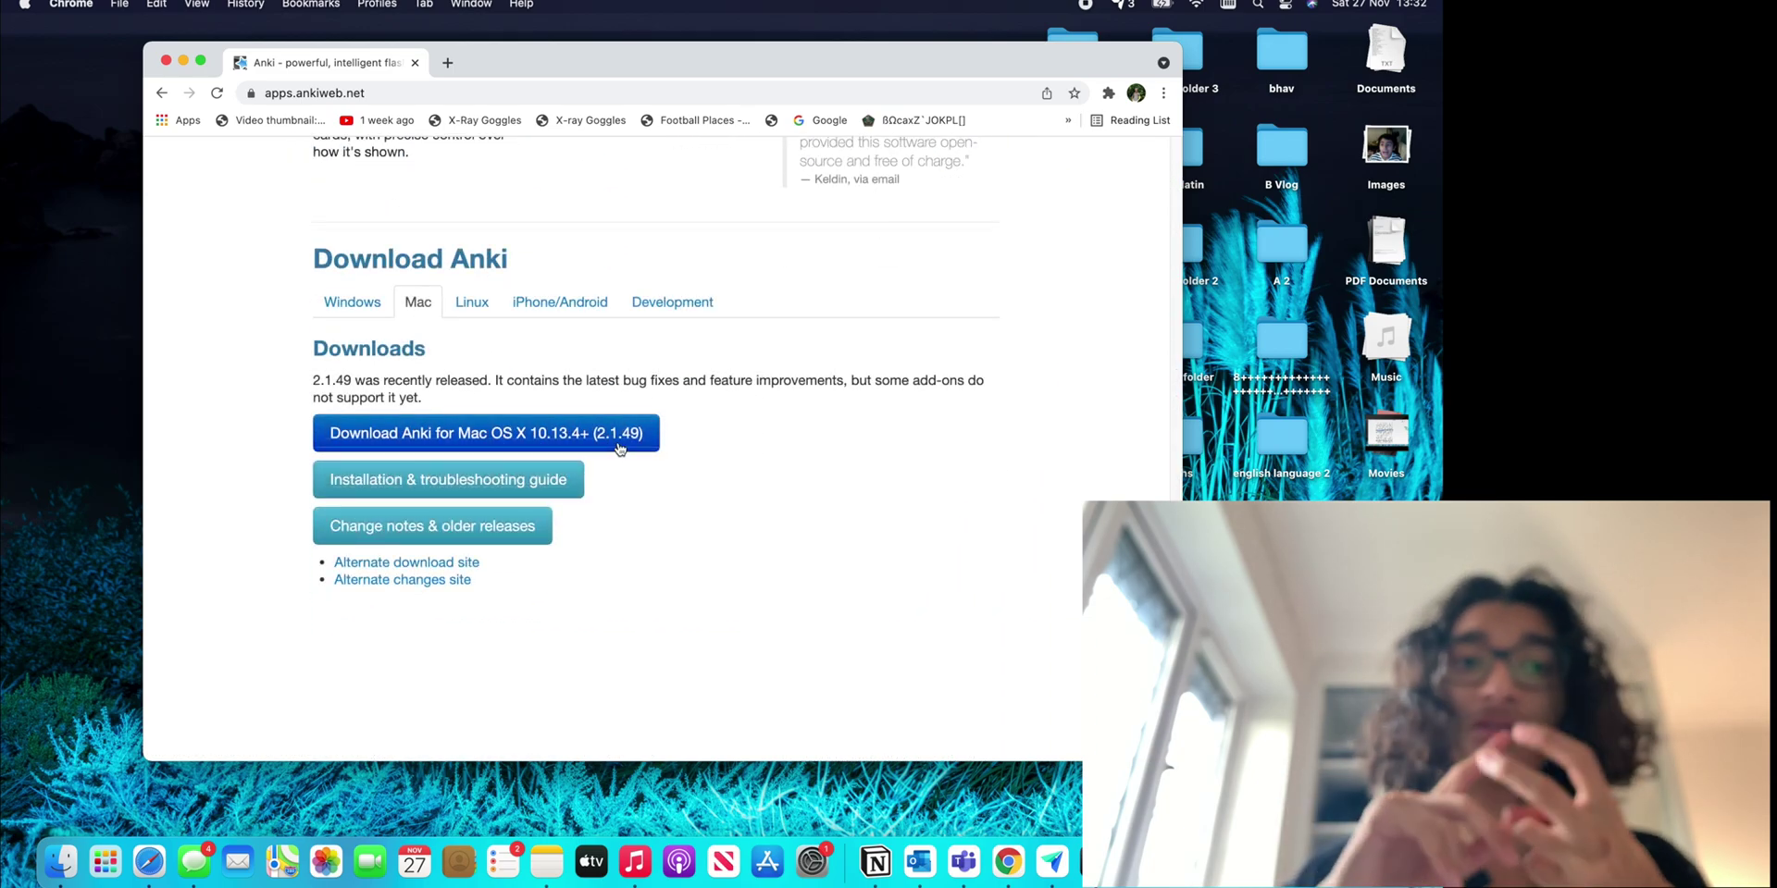
Look through the Anki download options for Windows, Linux and iPhone/Android, and return to the Mac ones.
left_click(359, 300)
left_click(416, 301)
left_click(474, 304)
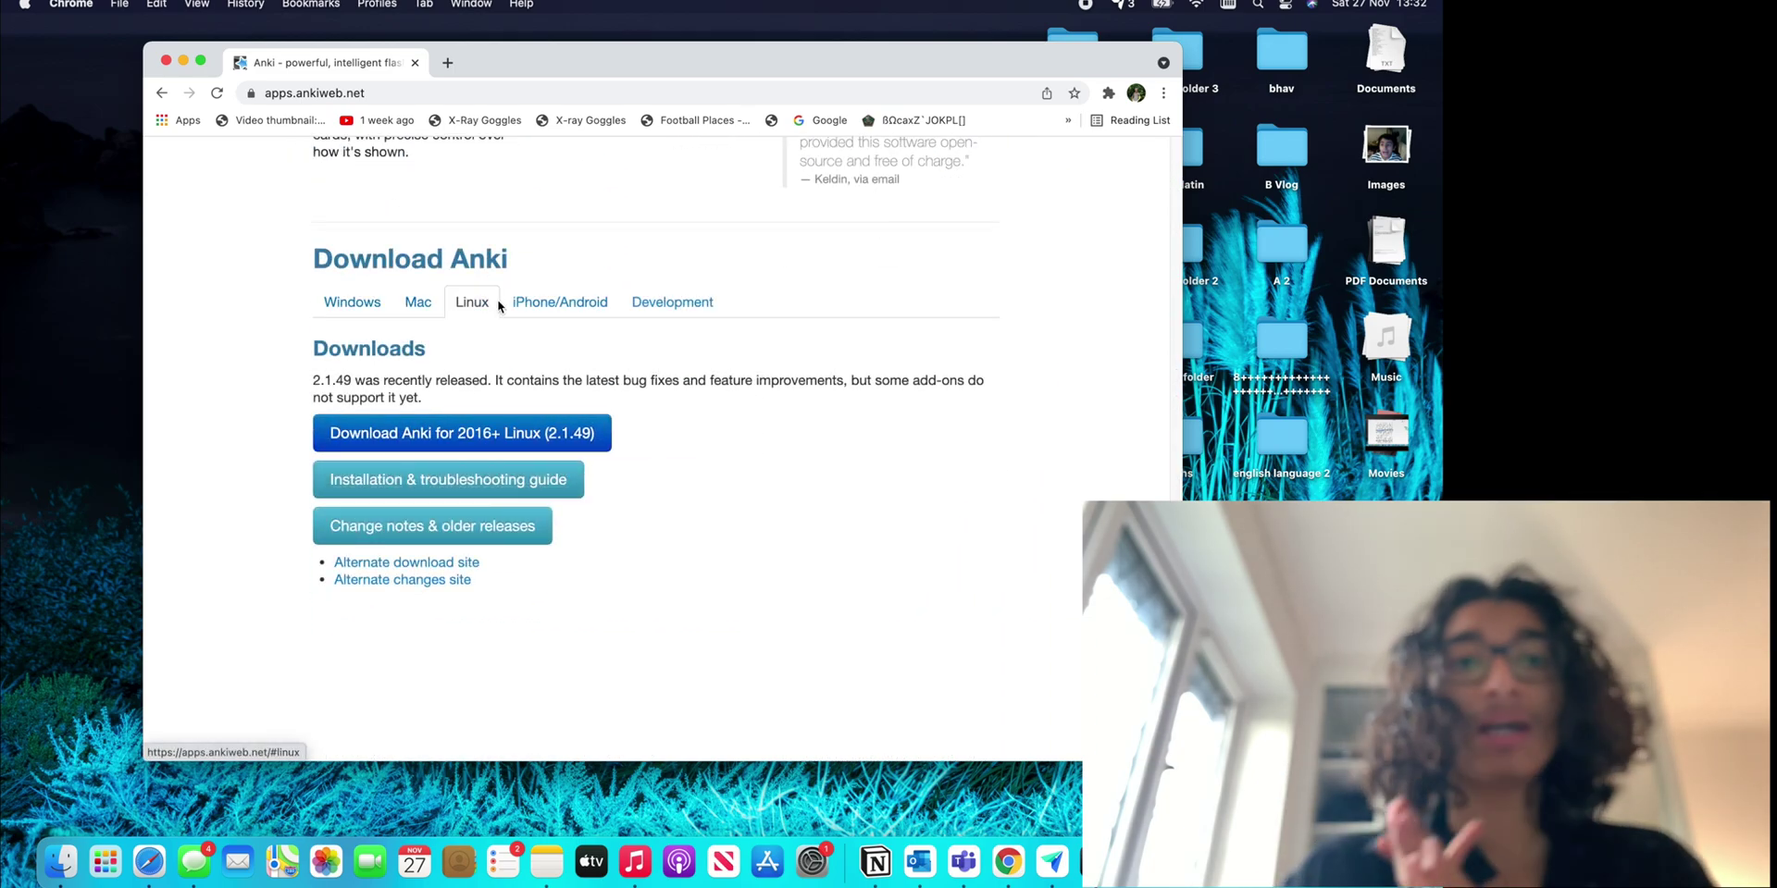
left_click(560, 302)
left_click(474, 304)
left_click(418, 302)
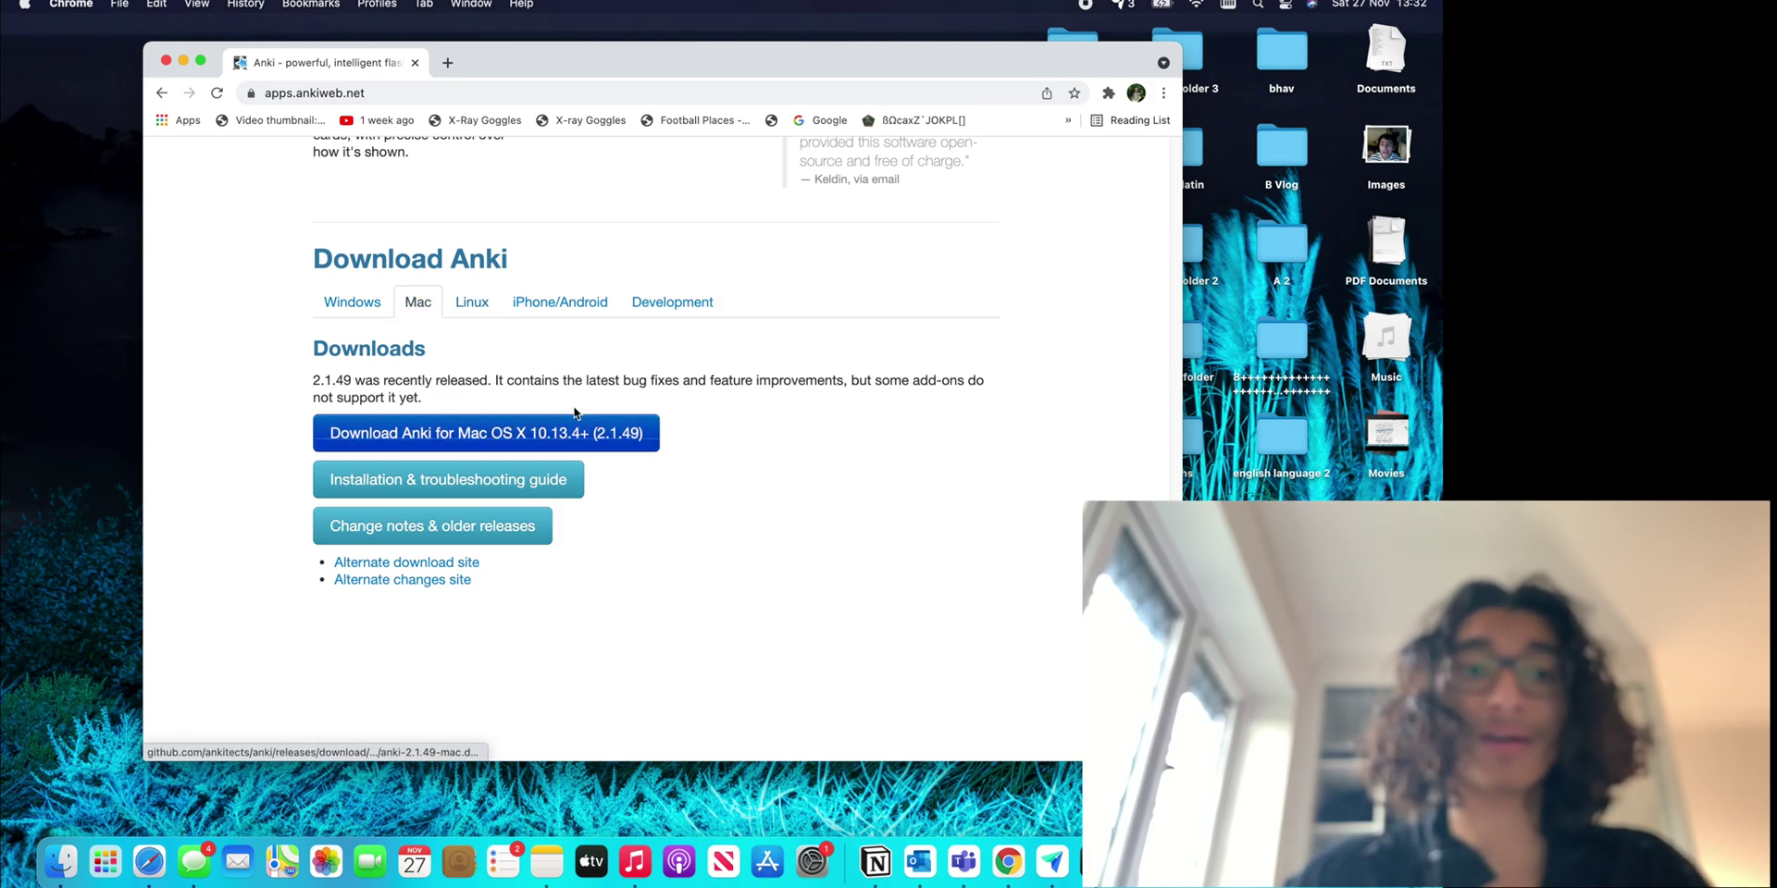
Start downloading Anki 2.1.49 for Mac OS X 10.13.4+, cancel the download and close the browser window.
left_click(606, 432)
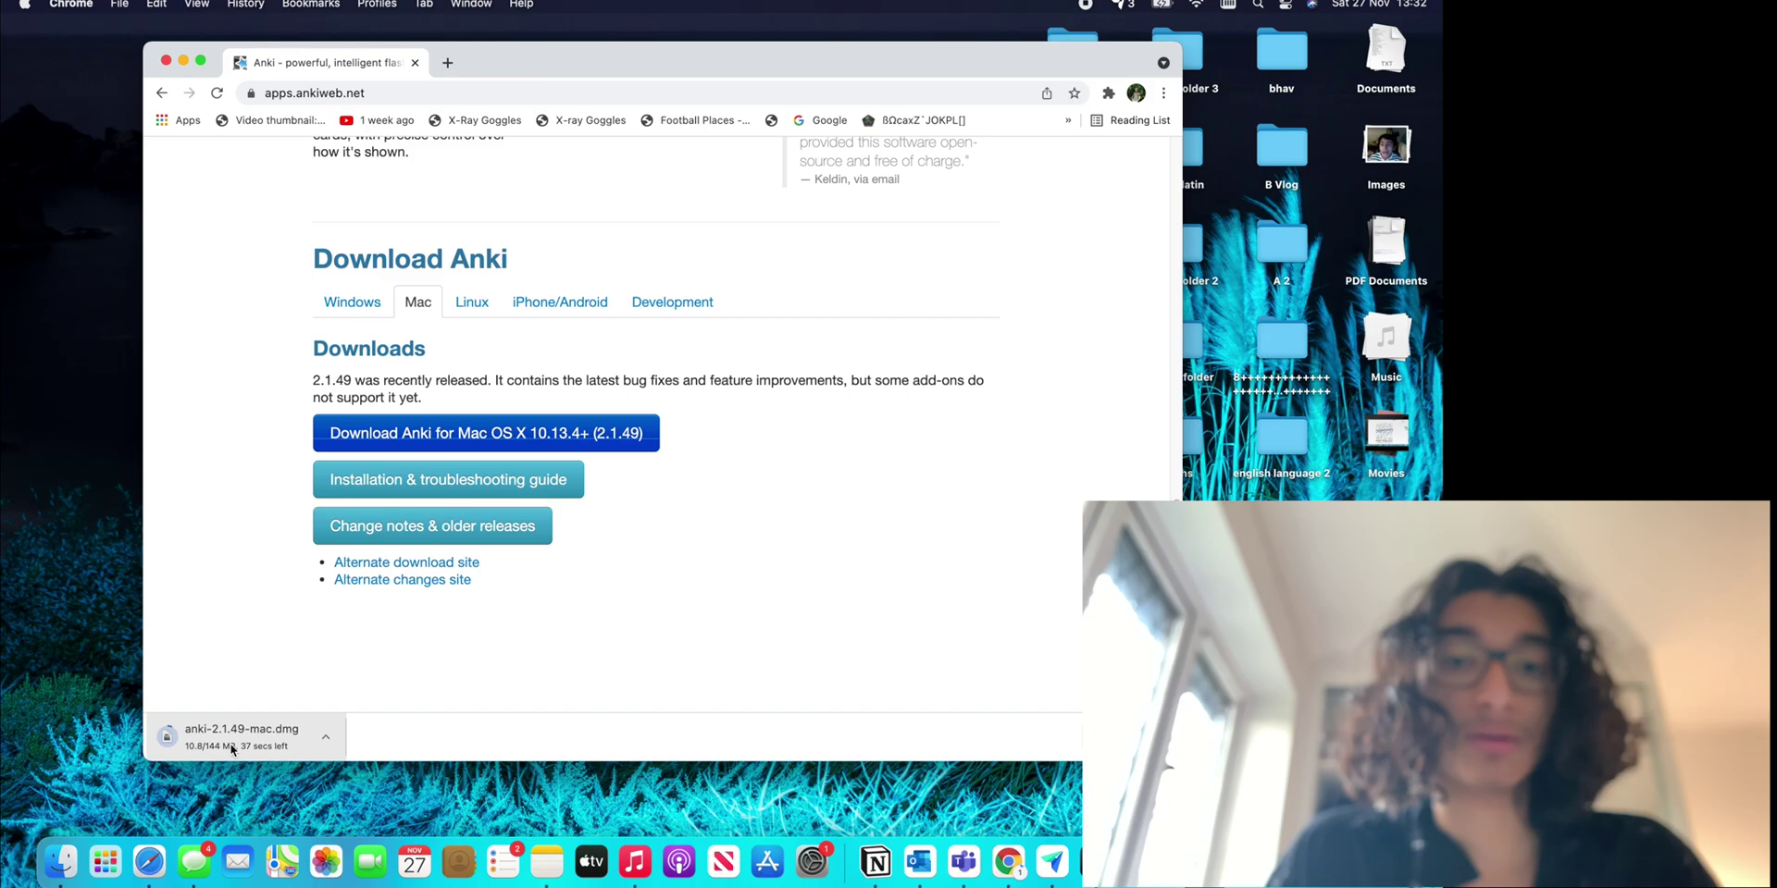
left_click(326, 737)
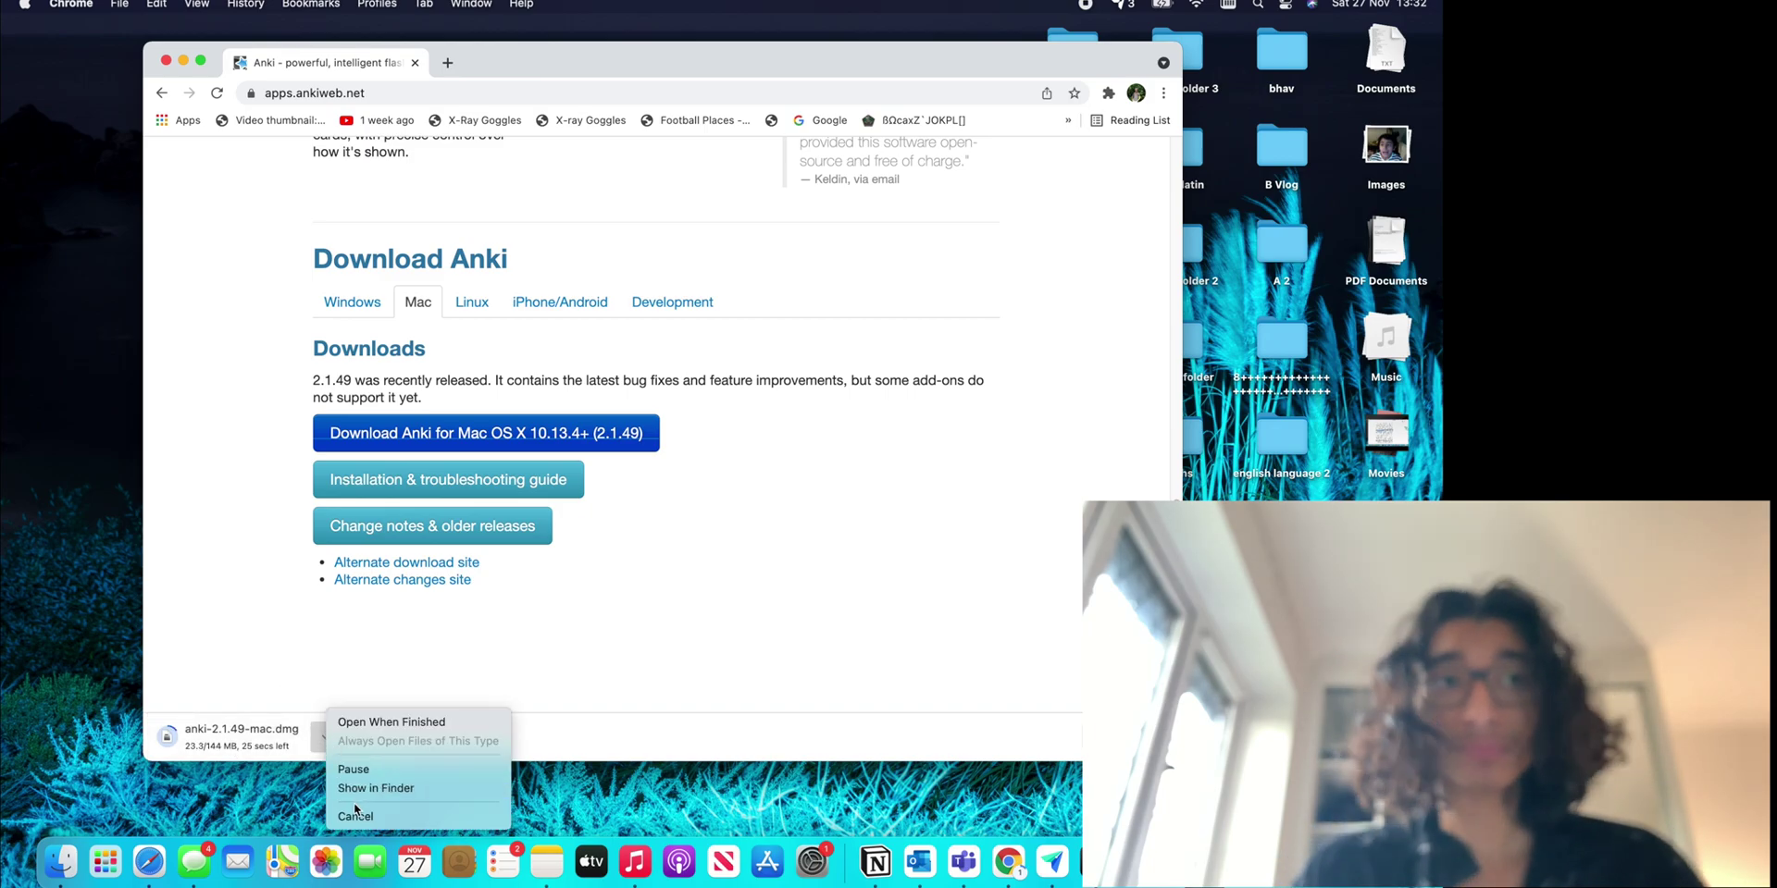
left_click(361, 816)
left_click(163, 61)
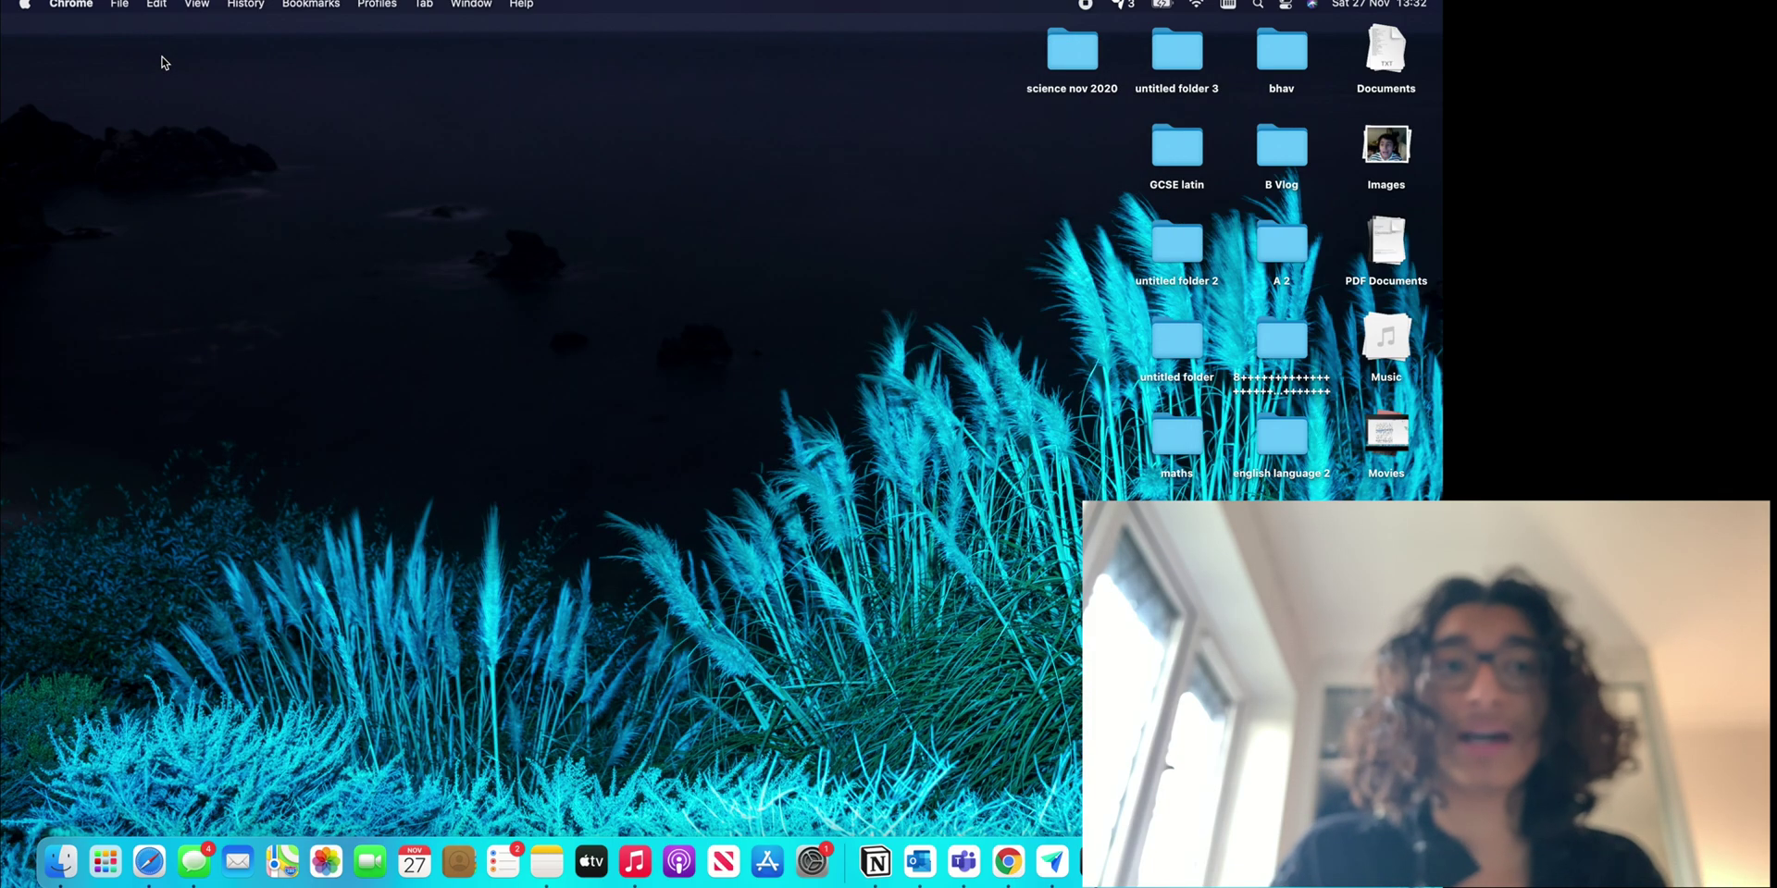
Switch to the installed Anki application and make its main window smaller on the desktop.
key("F4")
scroll(746, 190, "right", 3)
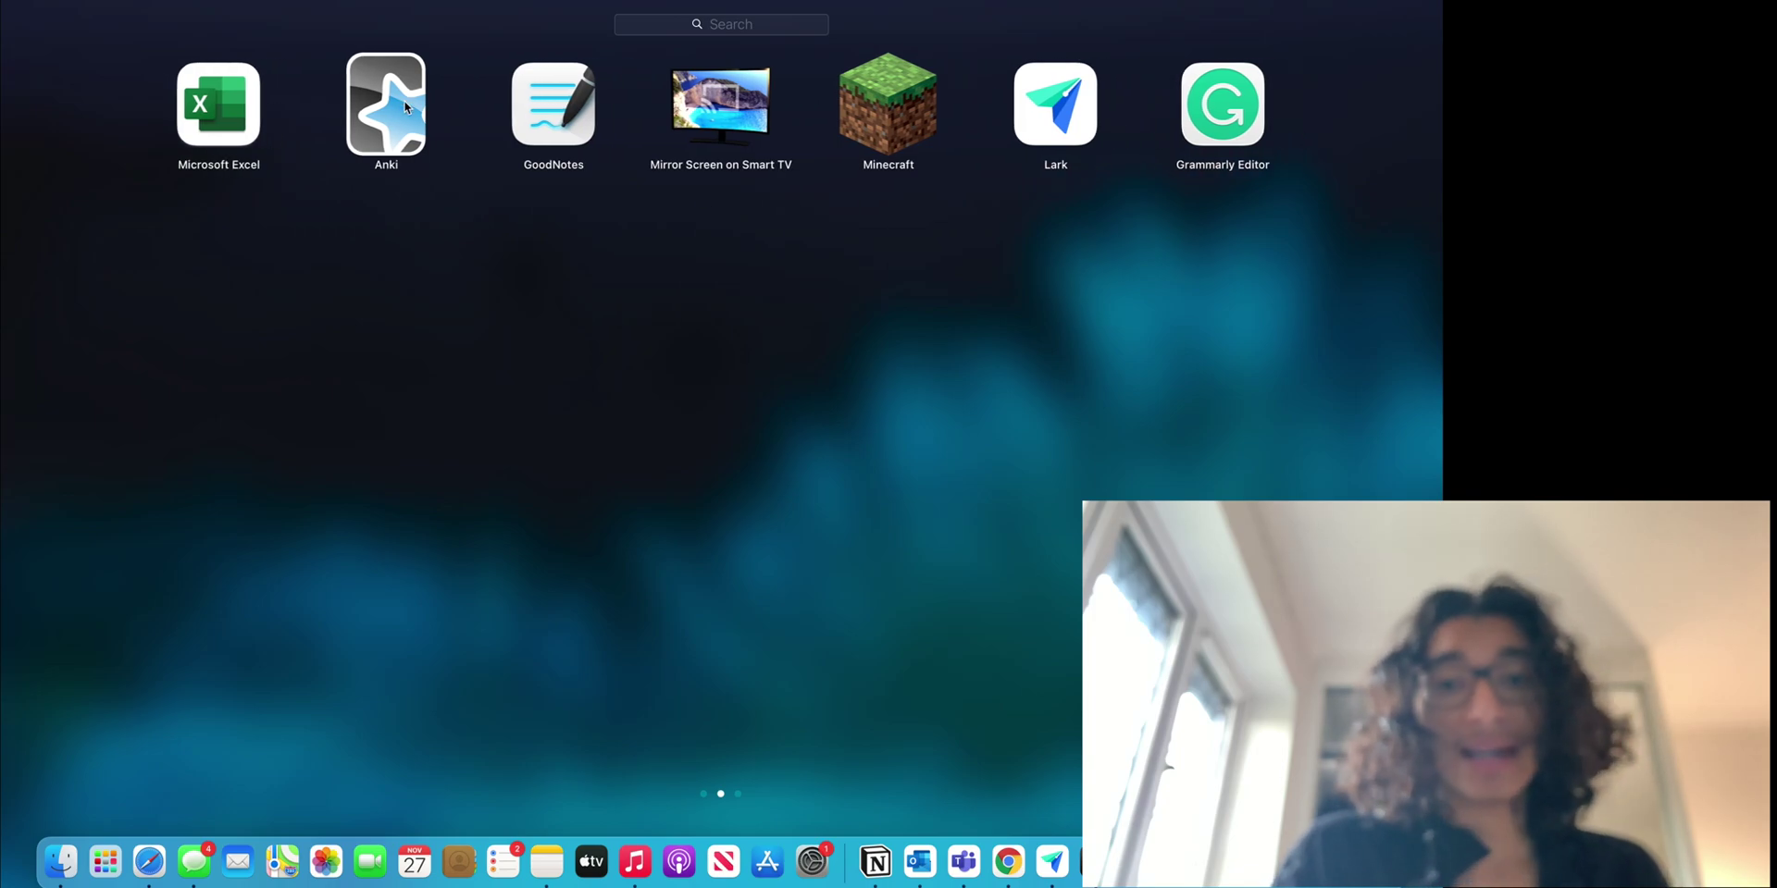
left_click(405, 107)
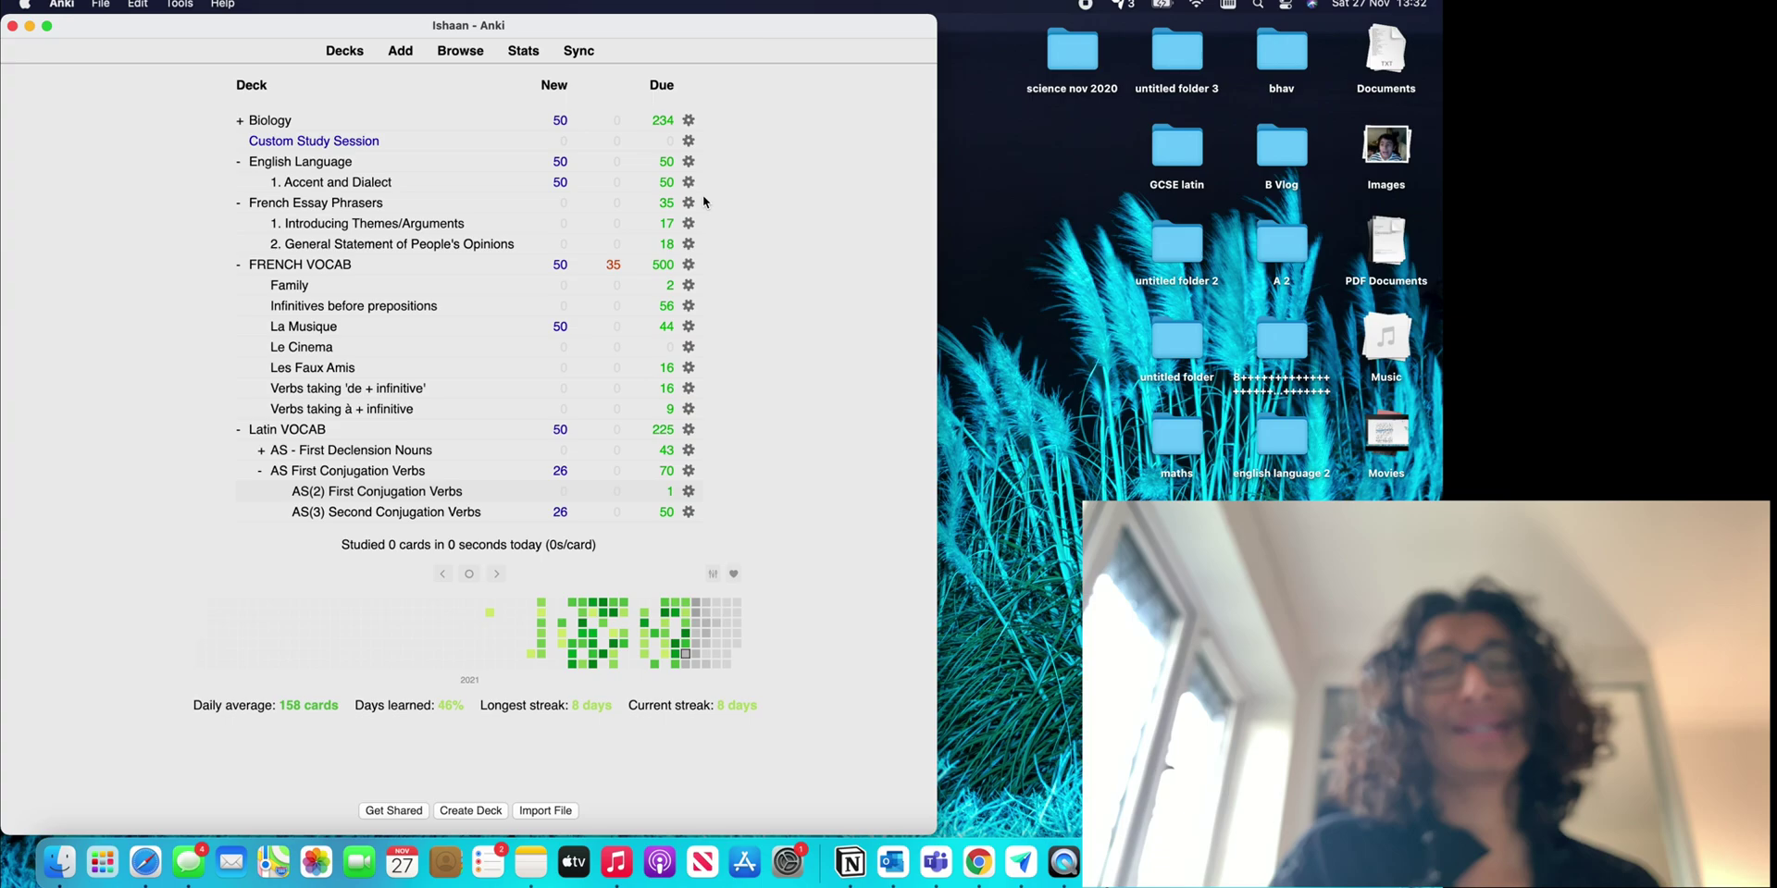
left_click_drag(932, 20, 898, 50)
left_click(634, 74)
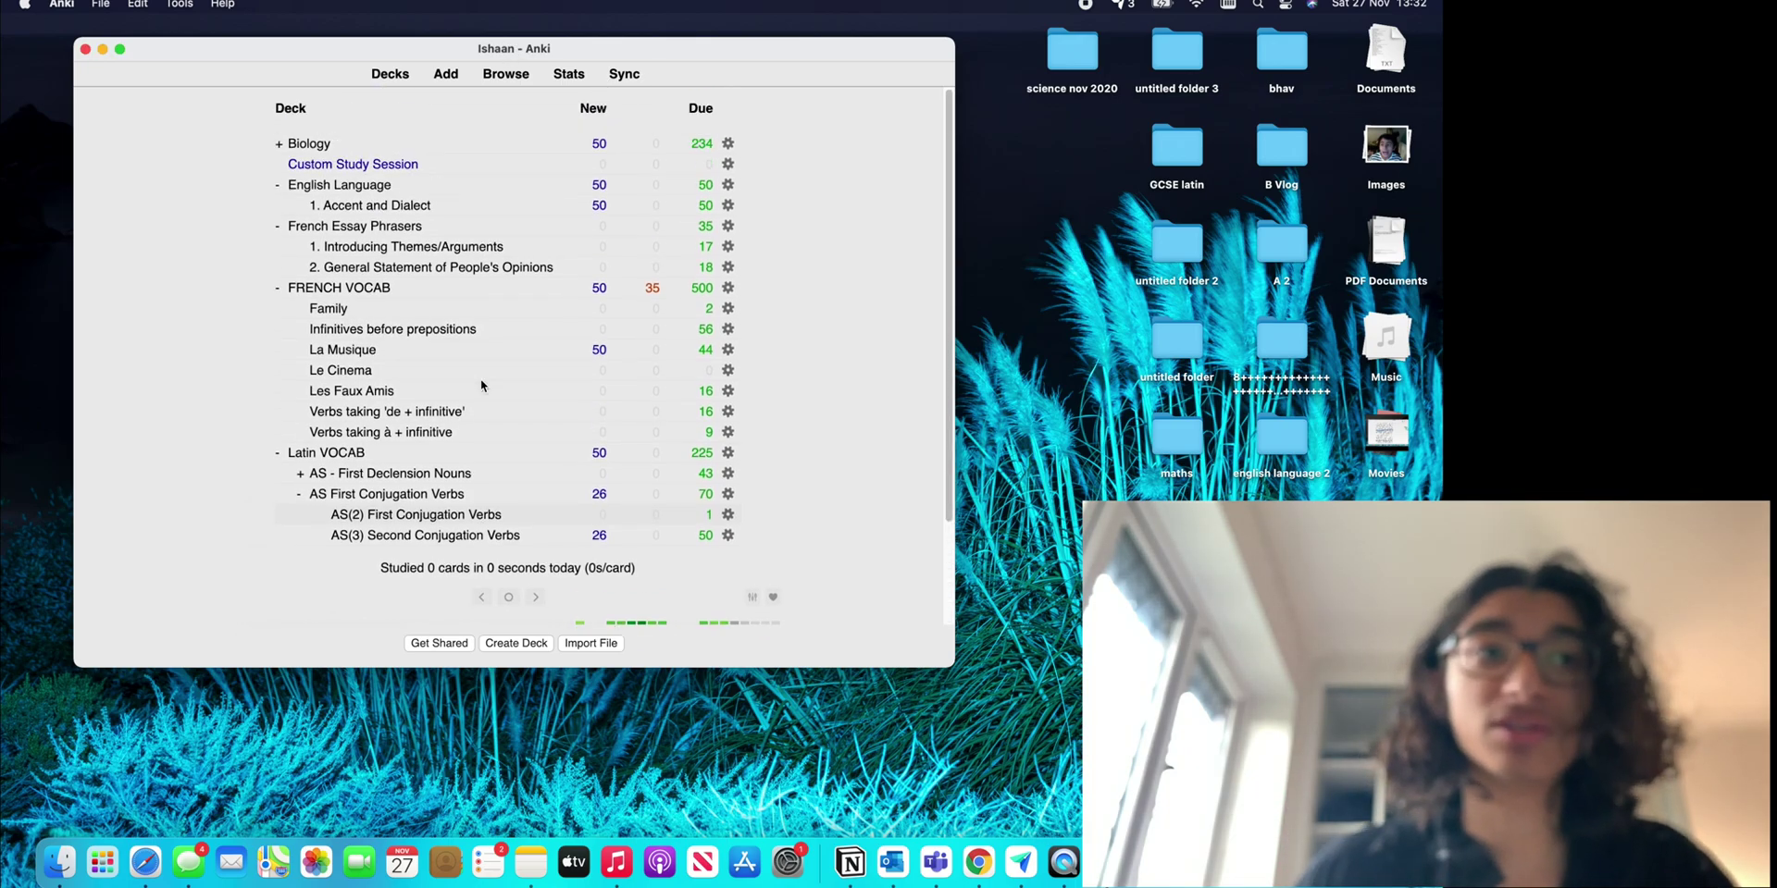
Bring up the profile list for switching profiles, close it and relaunch Anki.
left_click(96, 4)
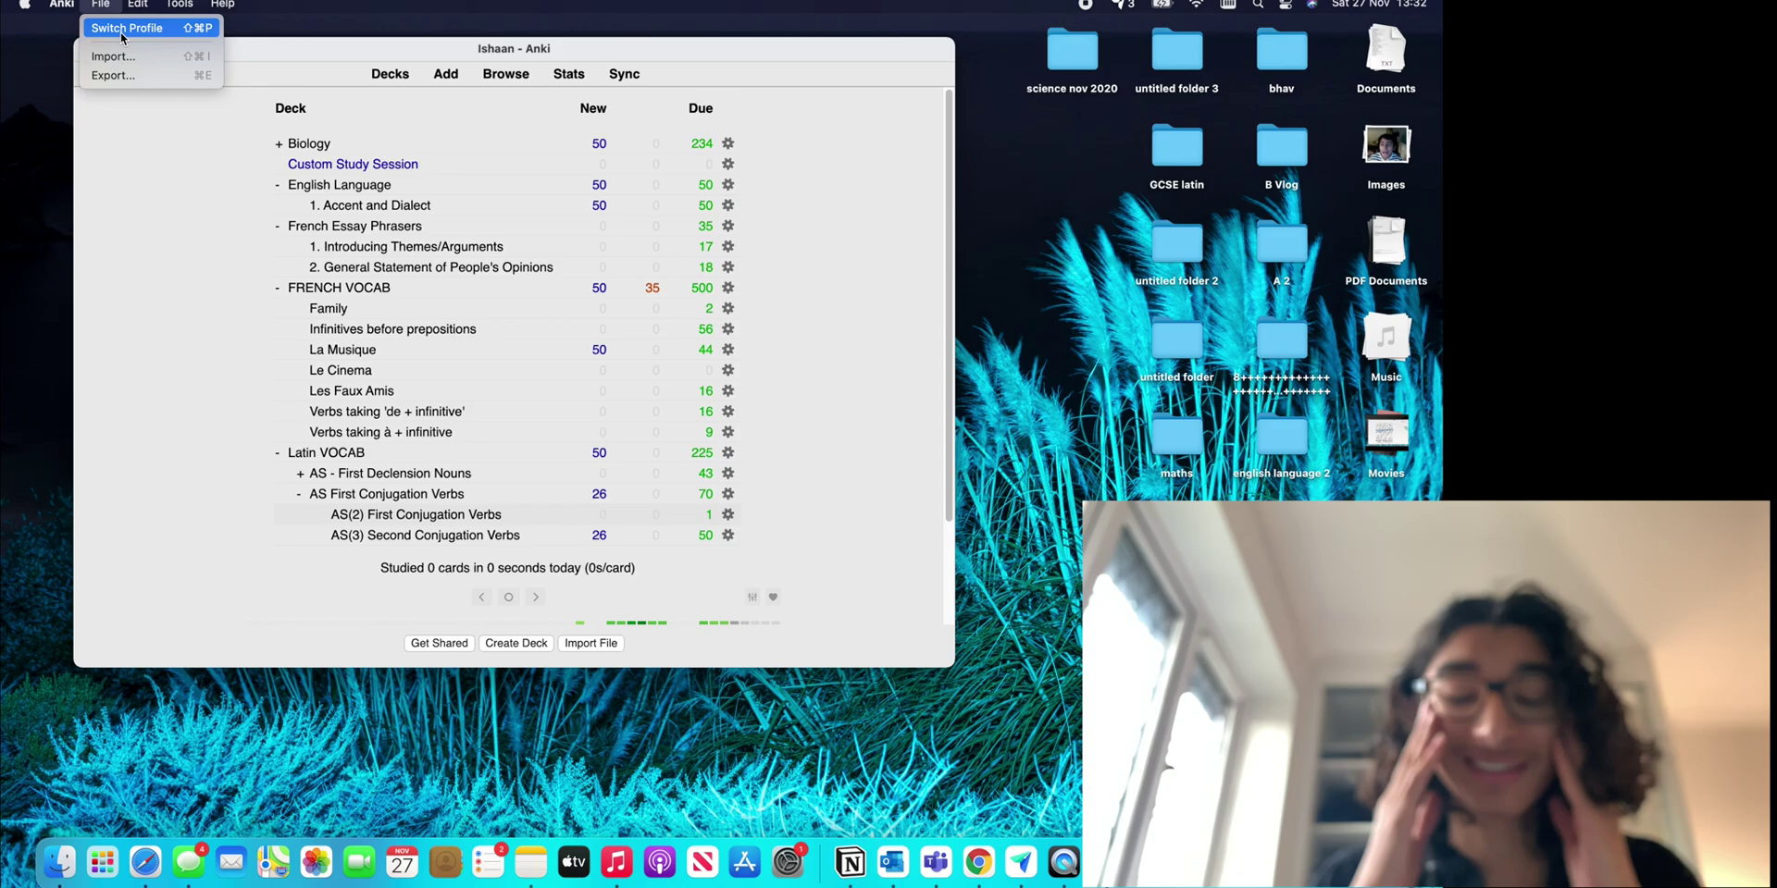
left_click(125, 29)
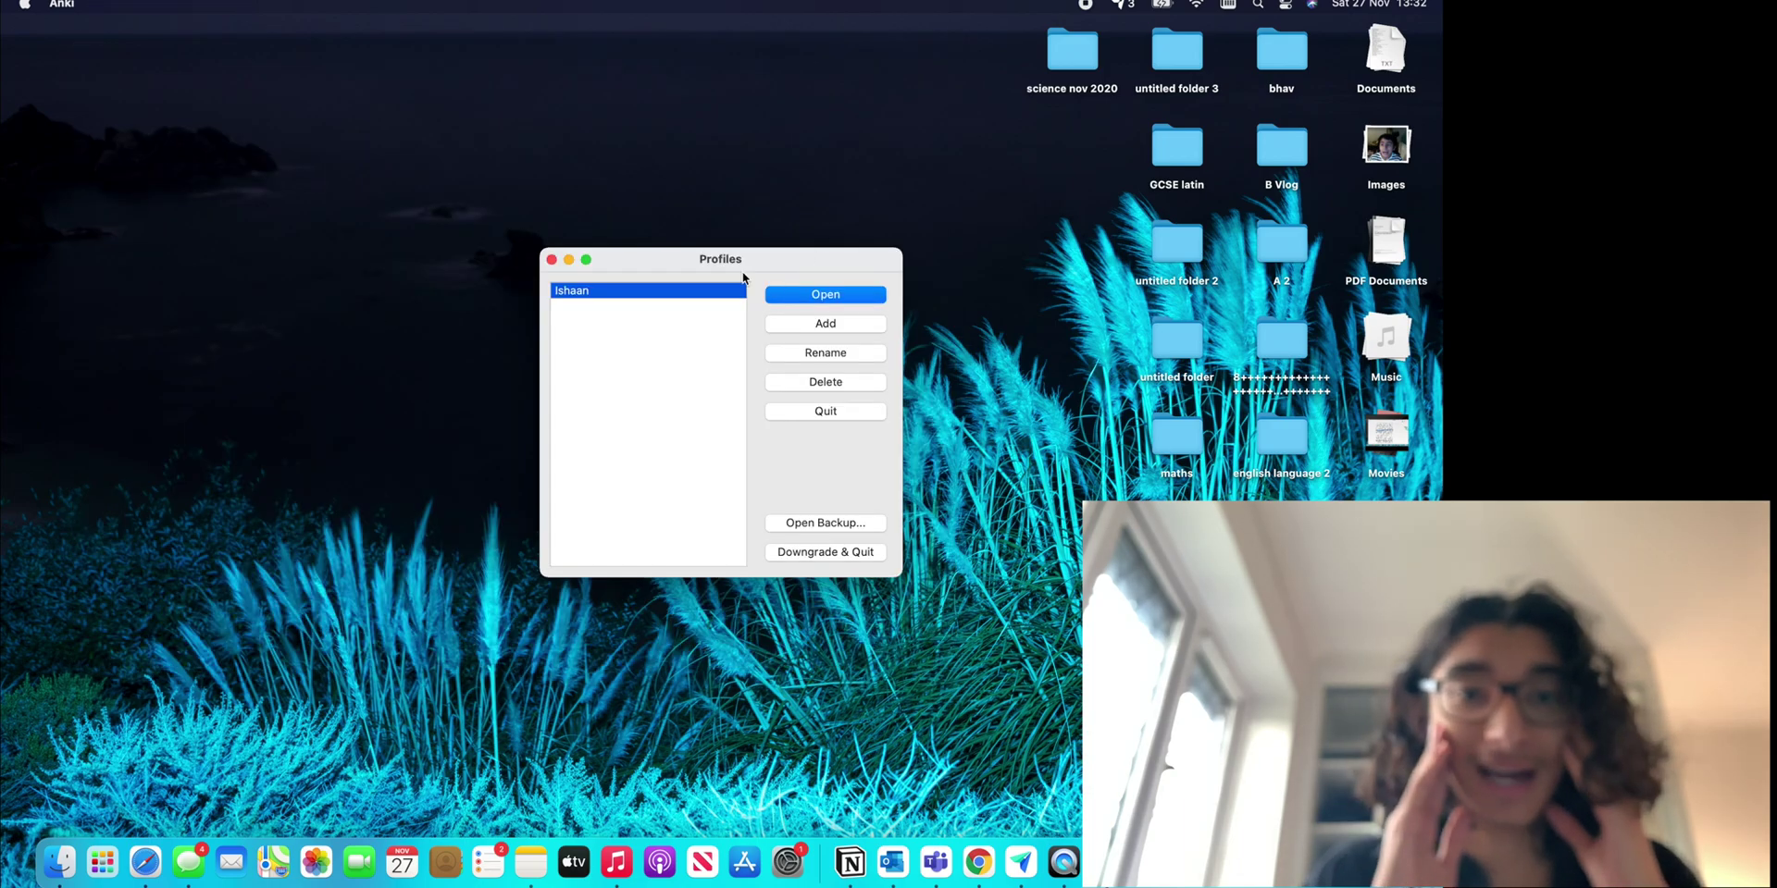
left_click(552, 260)
key("F4")
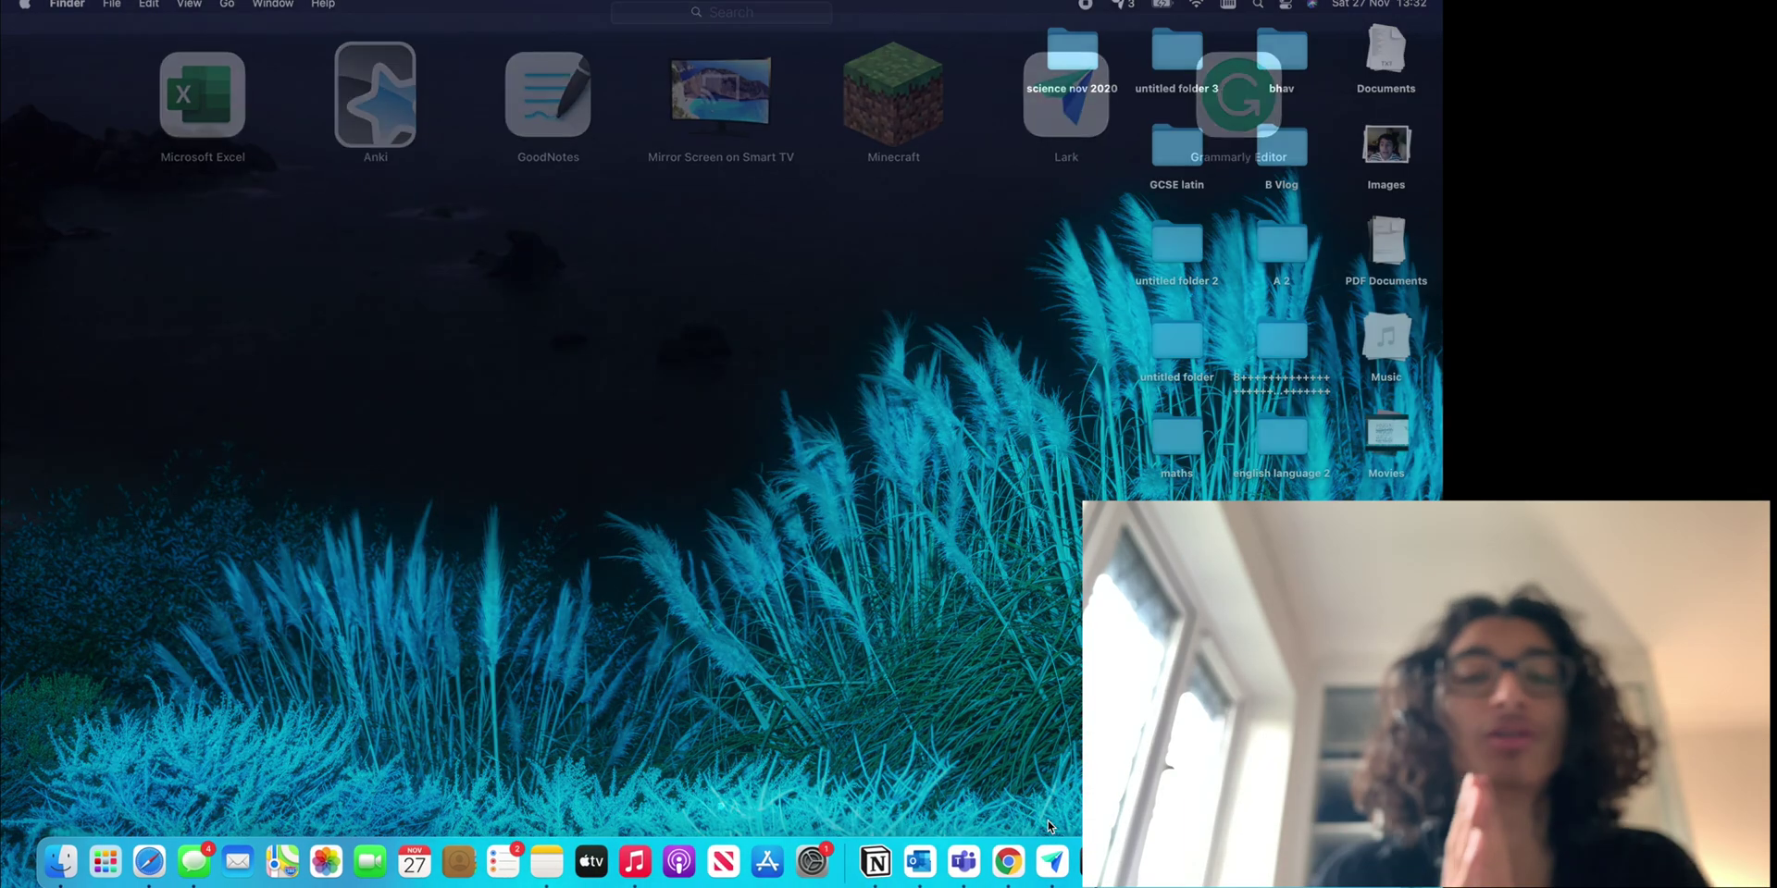
type("anki")
left_click(1051, 826)
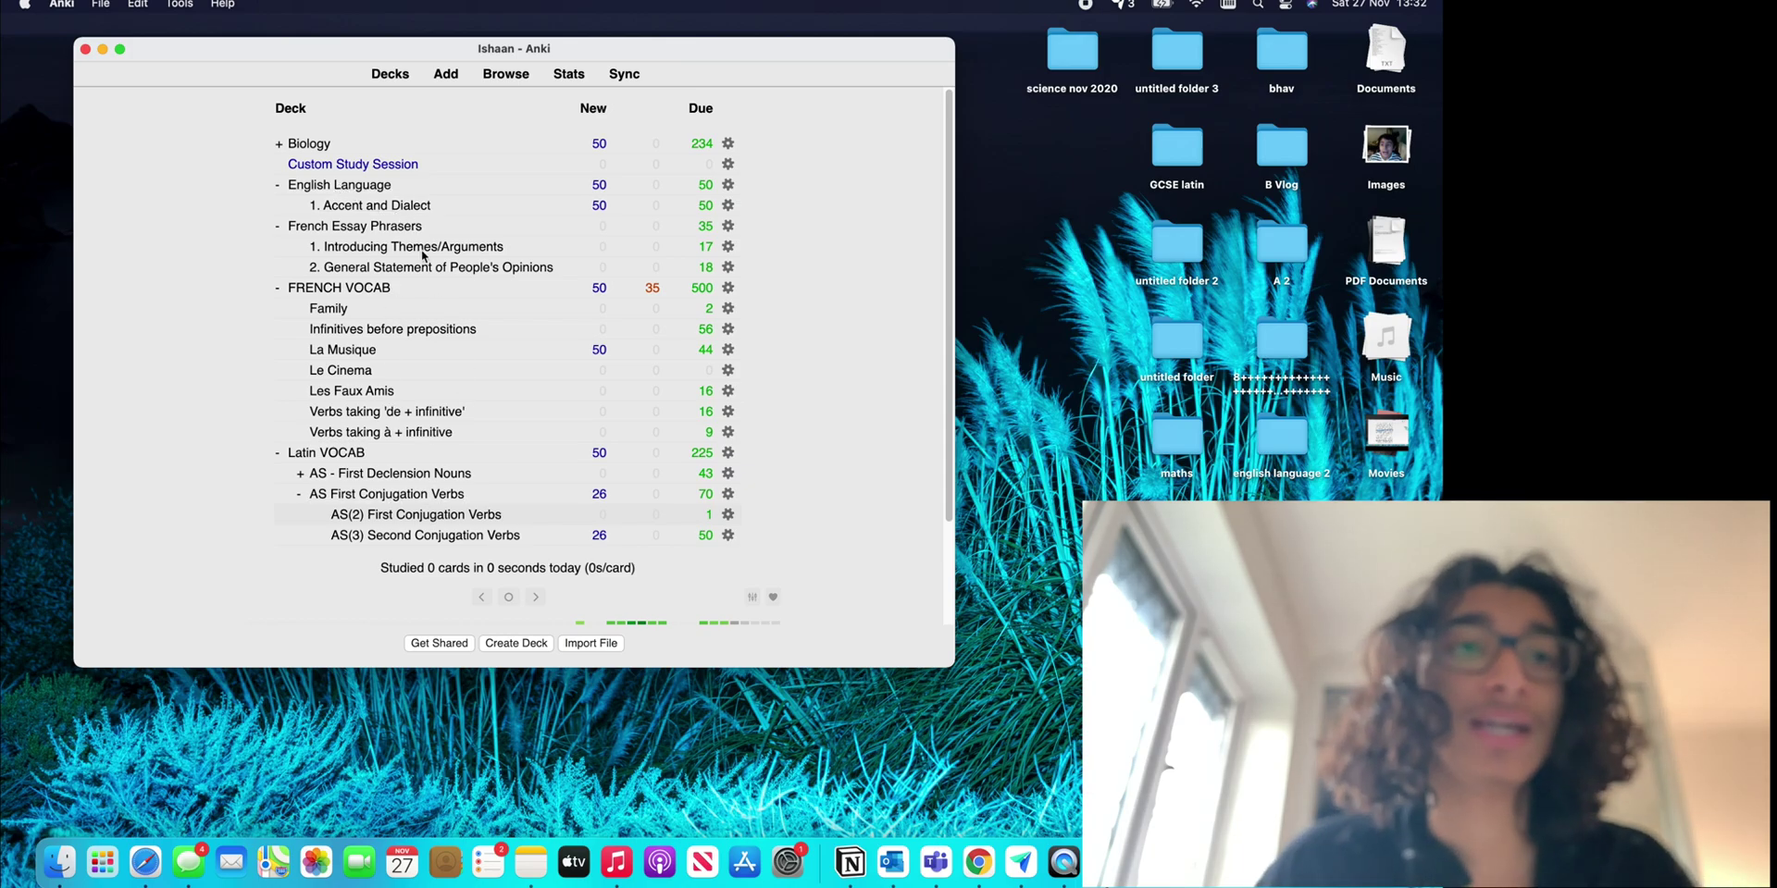
Show the Biology subdecks, and collapse the Biology, English Language, French Essay Phrasers, FRENCH VOCAB and Latin VOCAB decks.
left_click(277, 143)
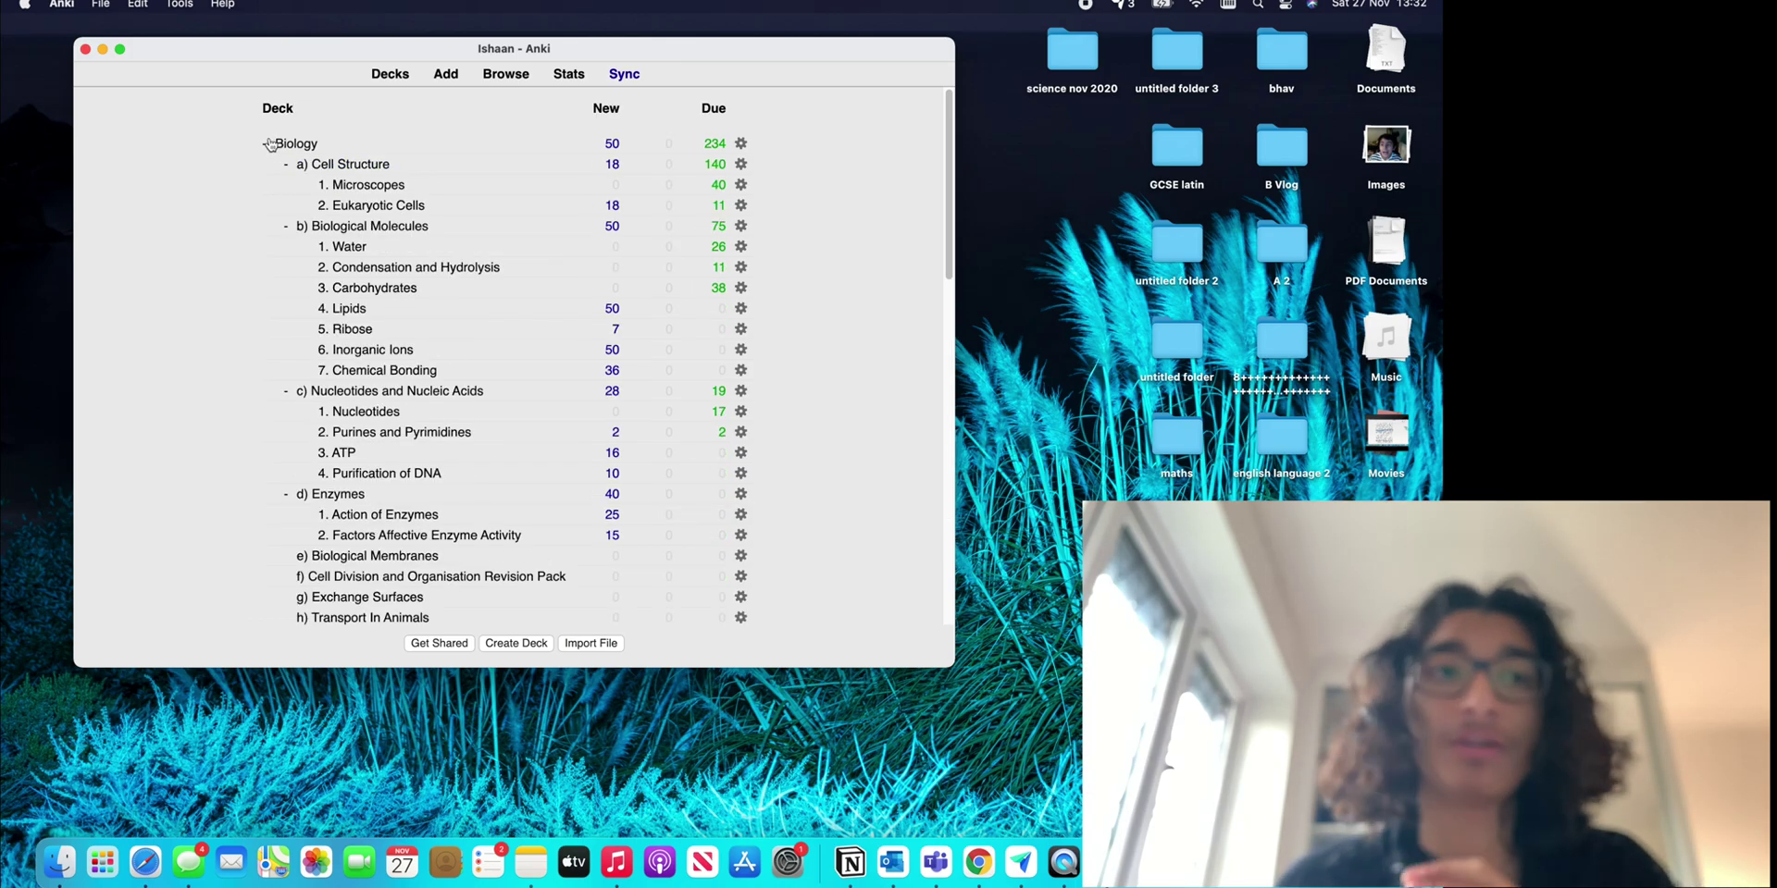
left_click(277, 144)
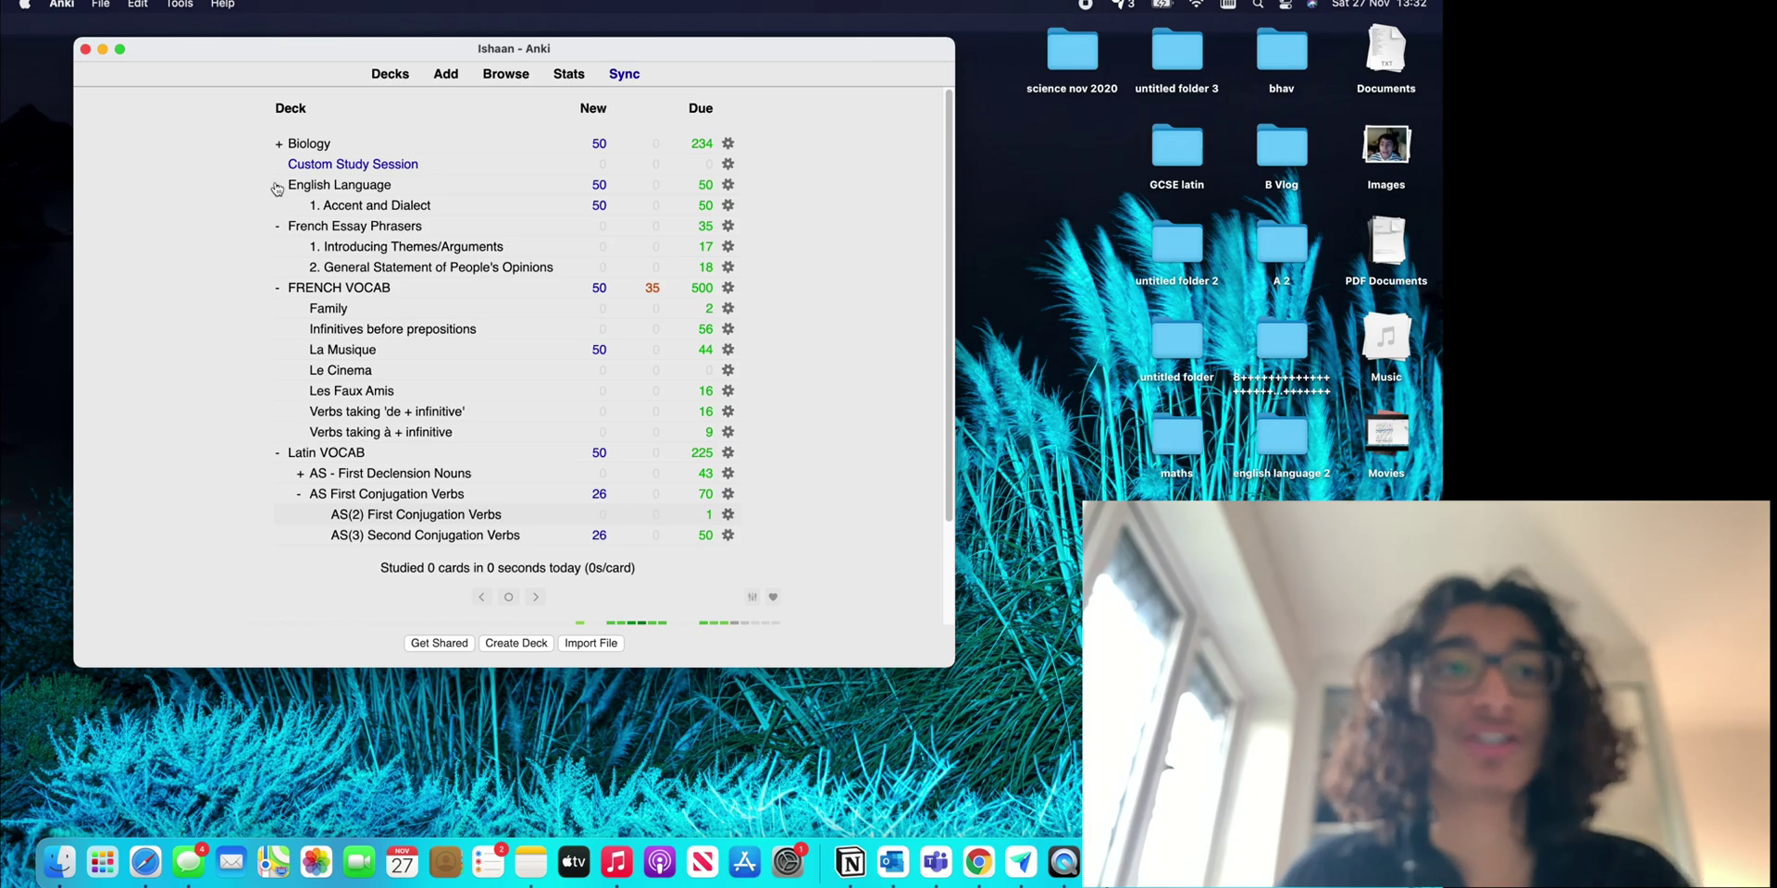
left_click(277, 186)
left_click(277, 205)
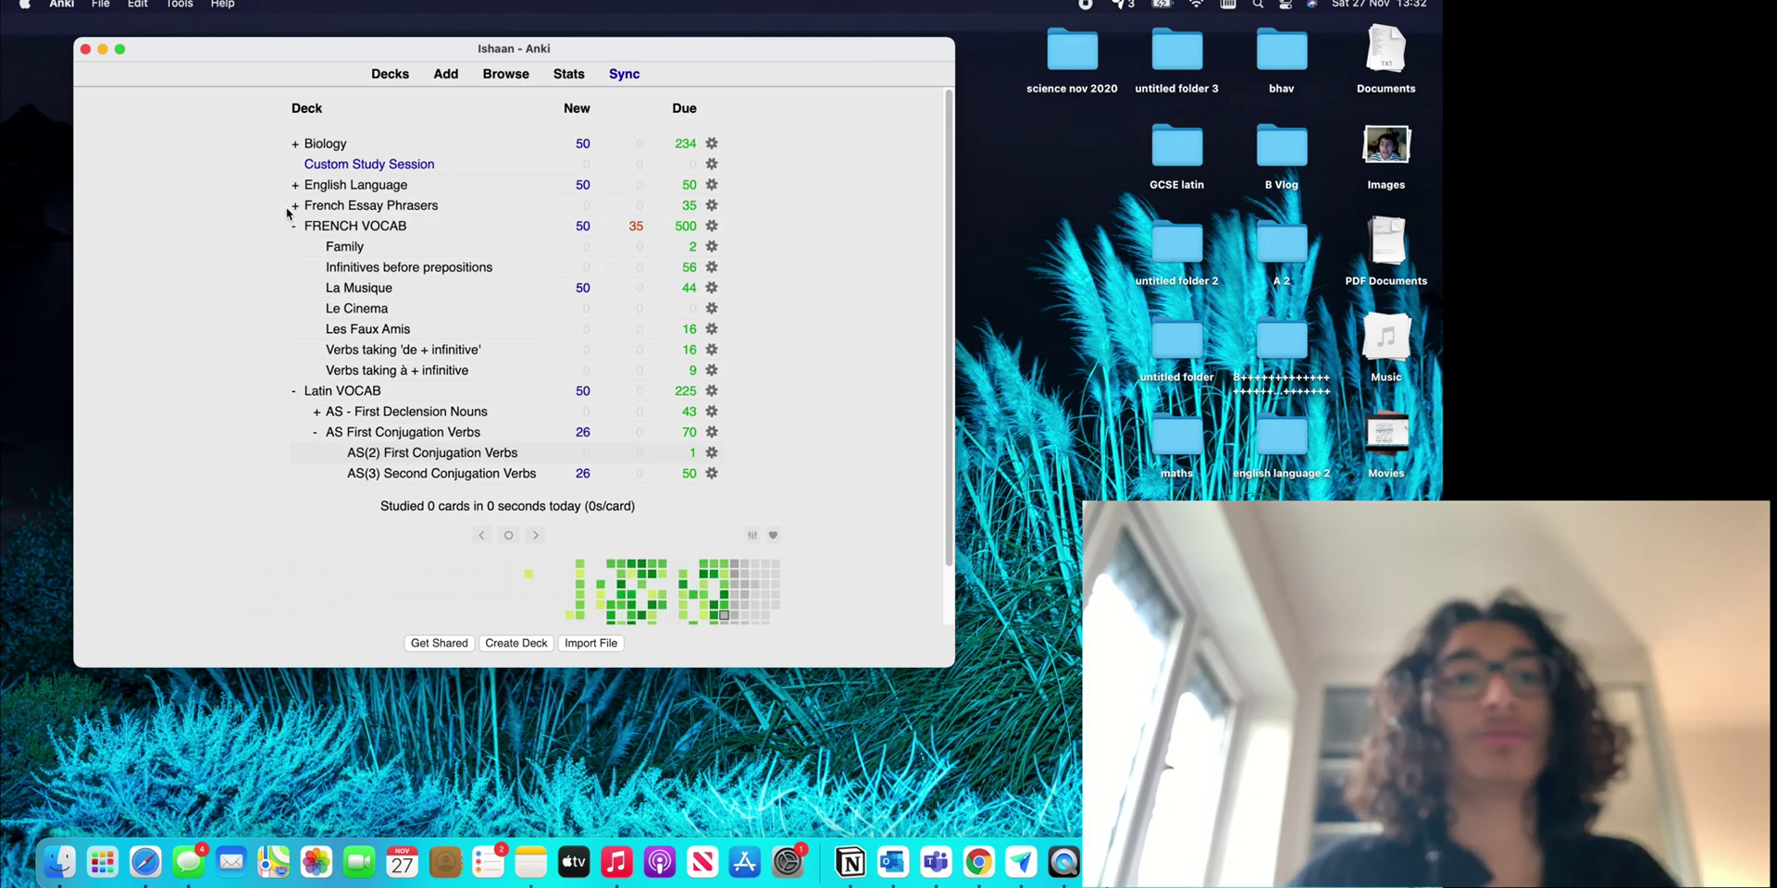
left_click(289, 226)
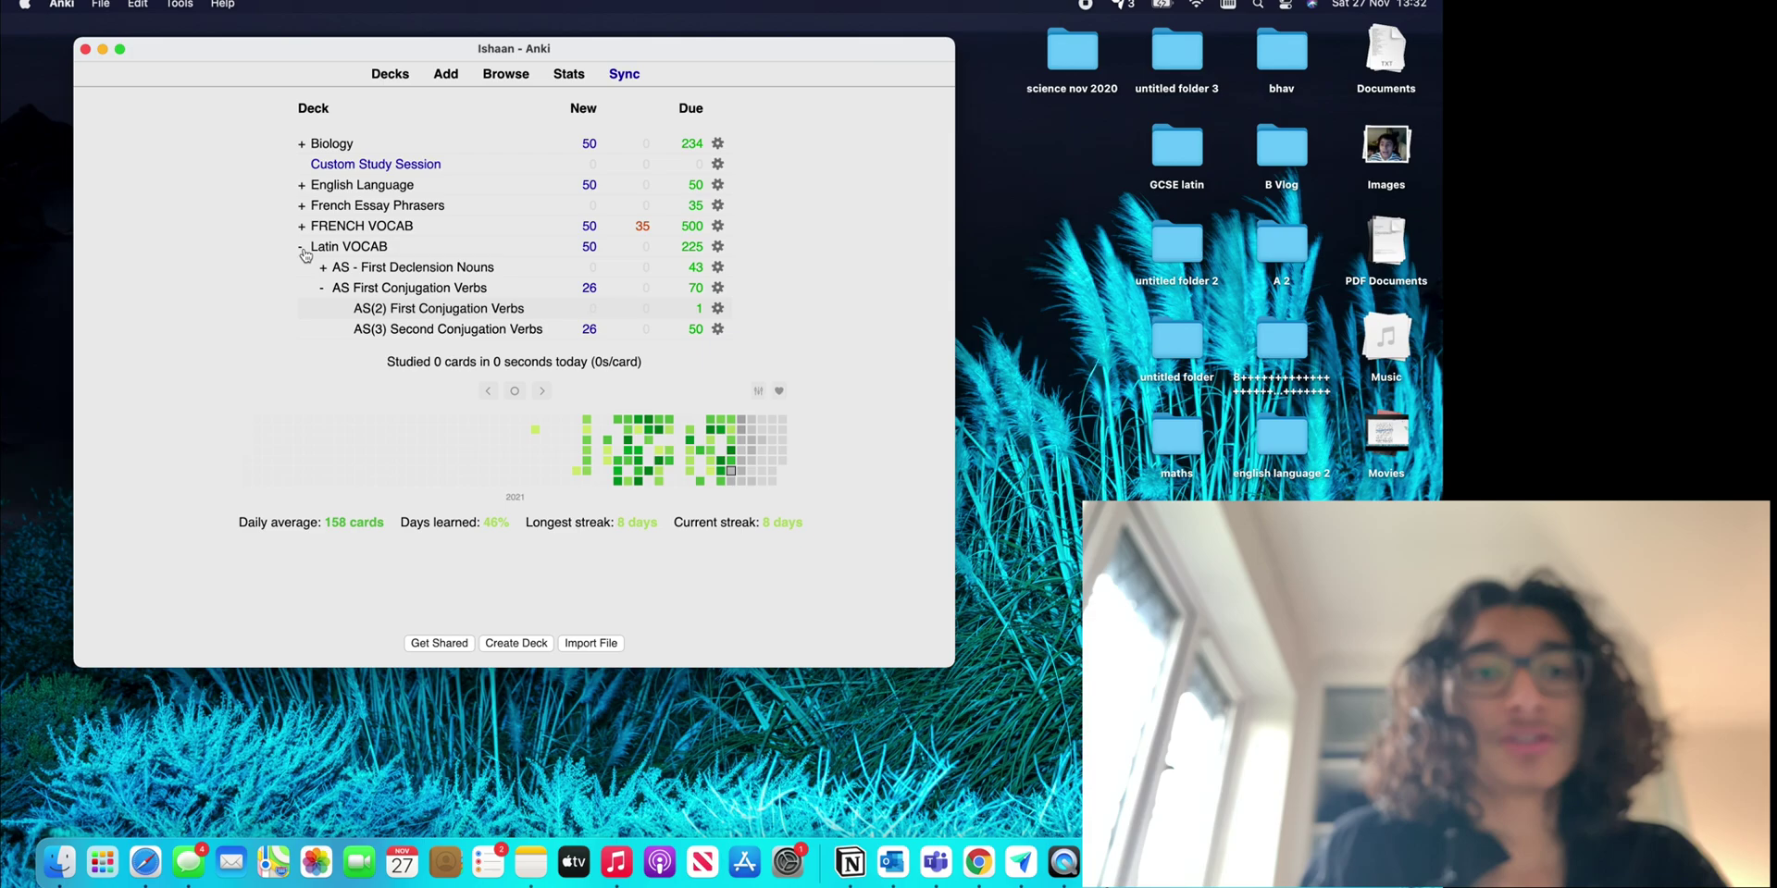
left_click(302, 248)
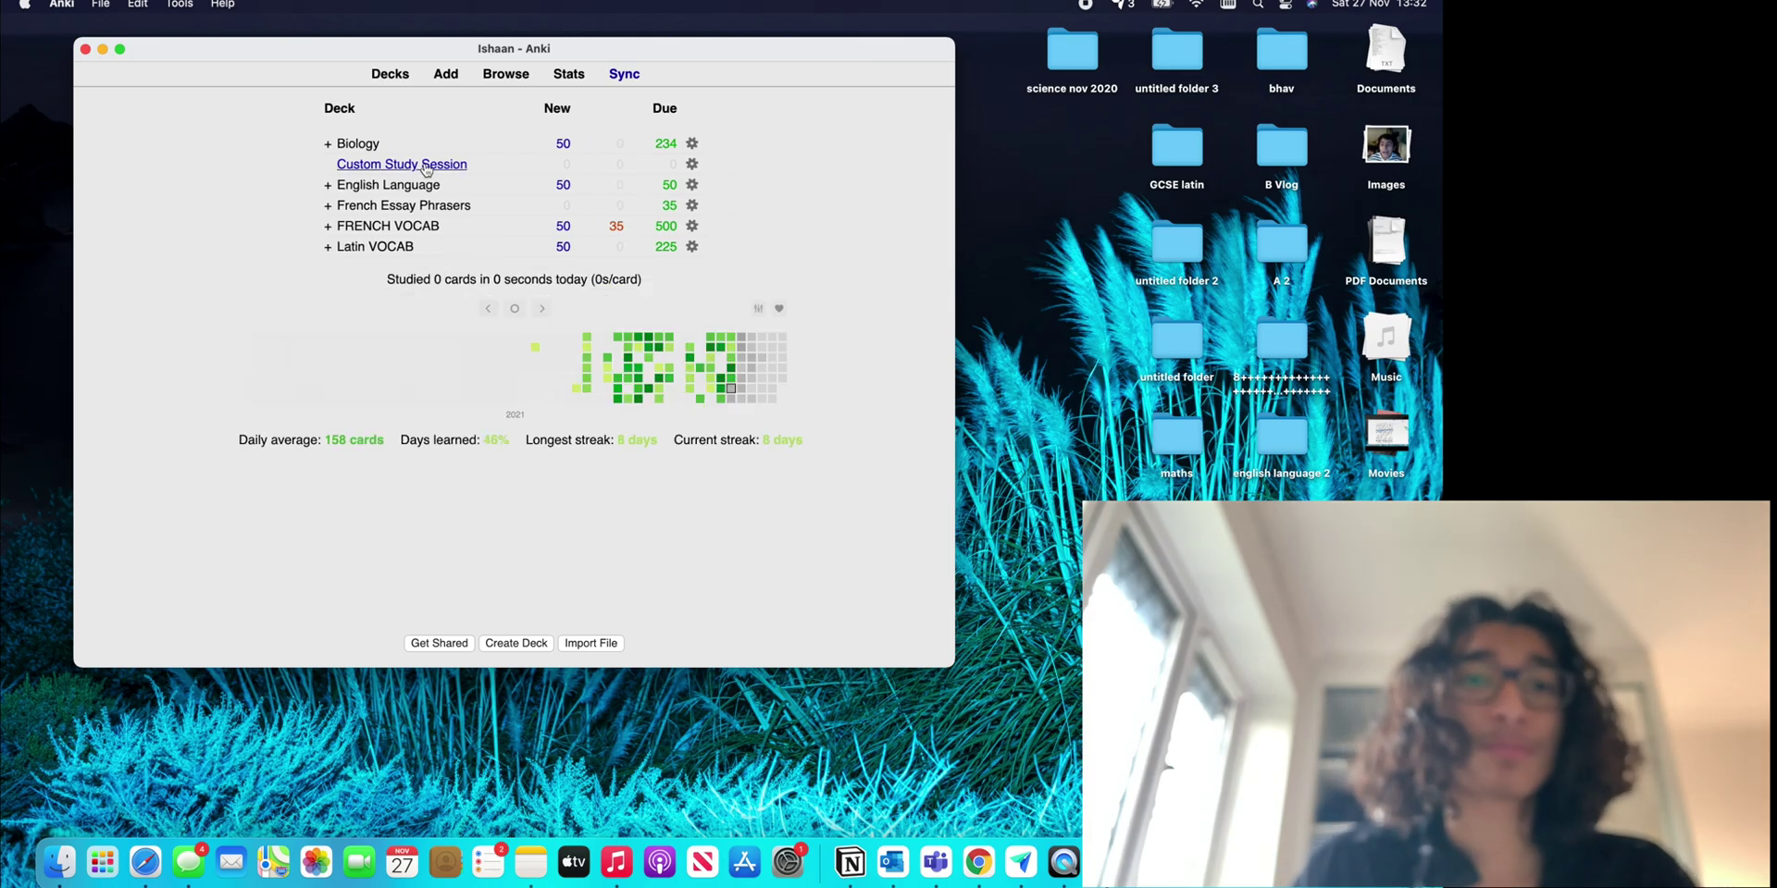
mouse_move(465, 382)
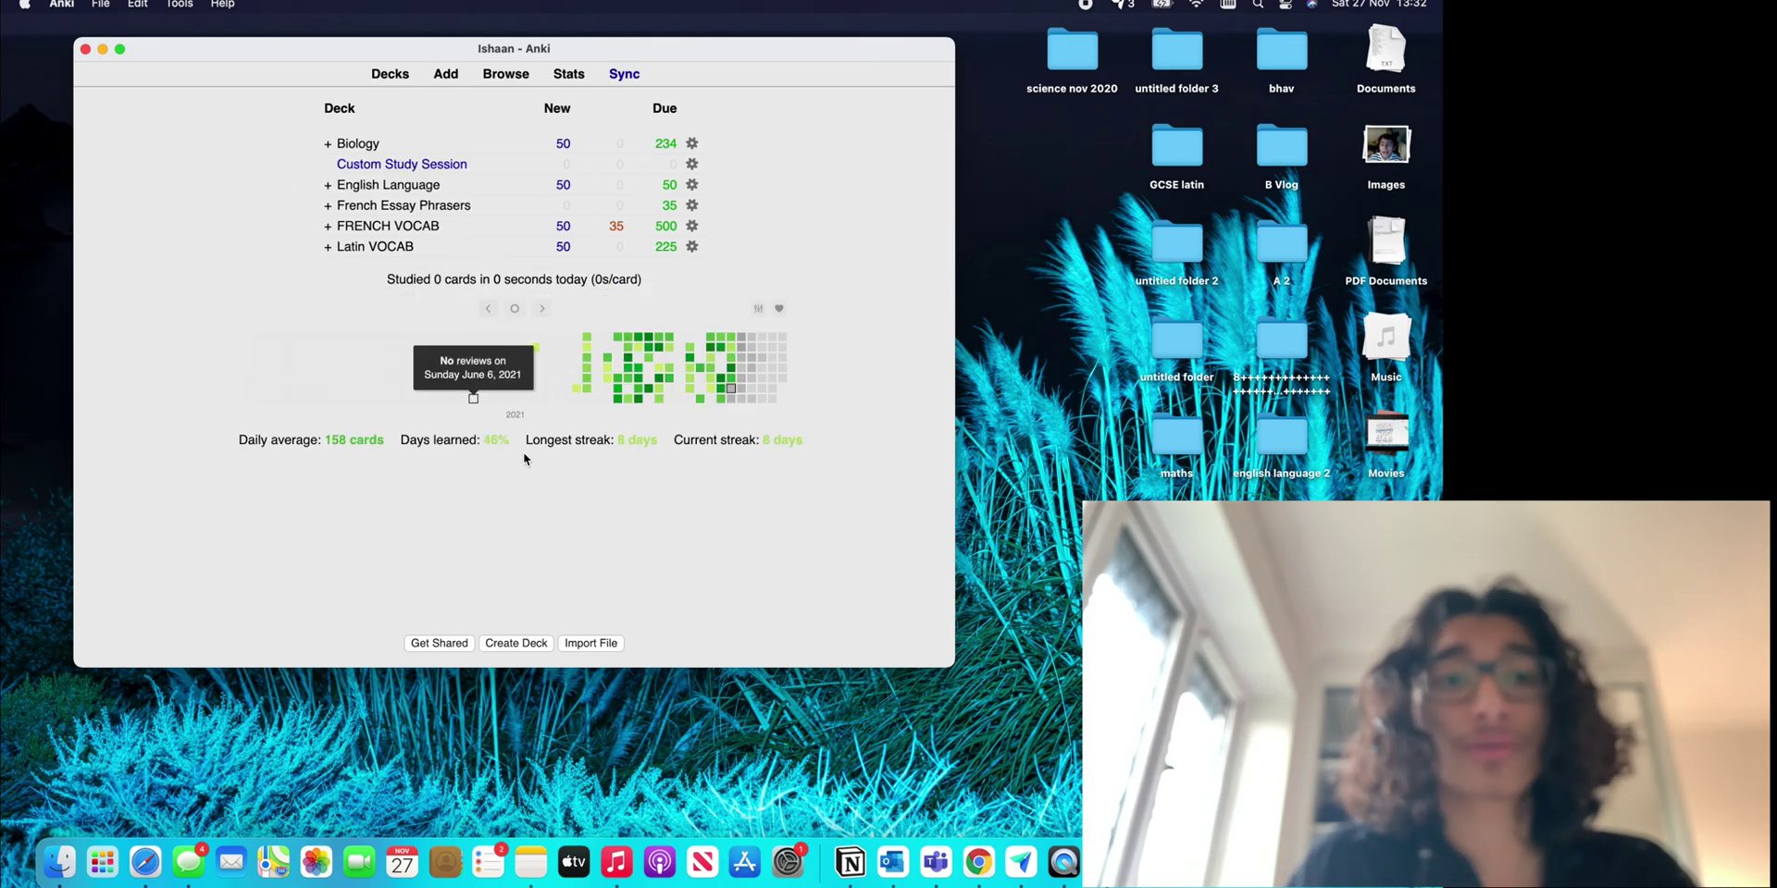
Create a new deck named "Chemistry".
left_click(536, 640)
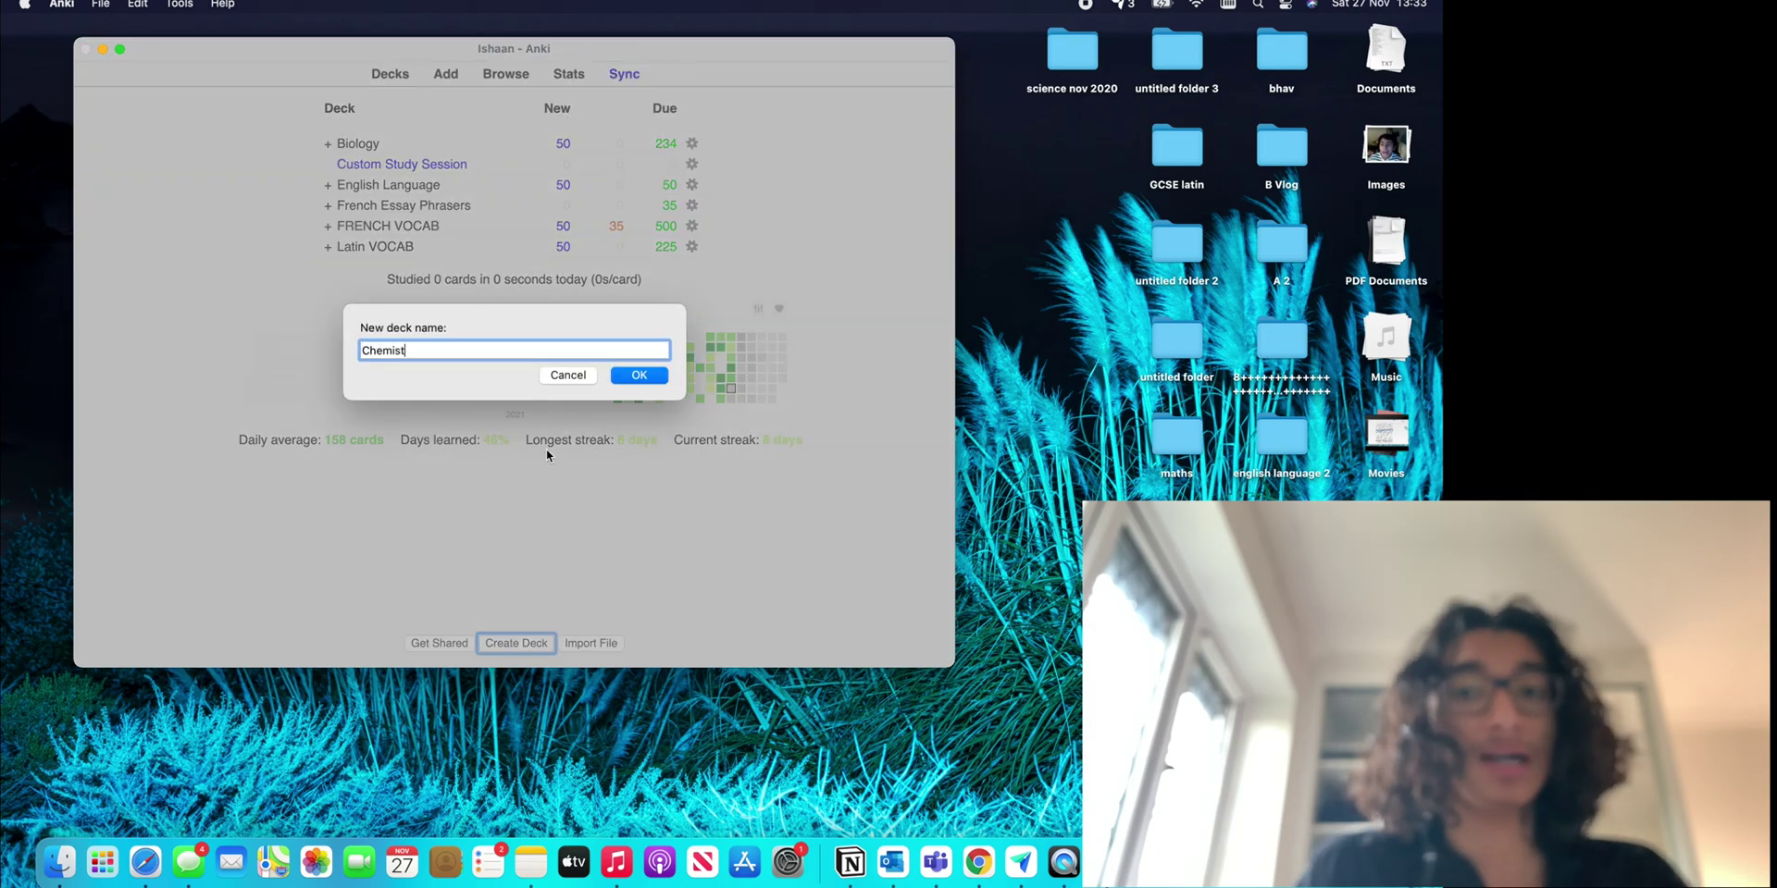
type("Chemist")
key("BackSpace")
type("te")
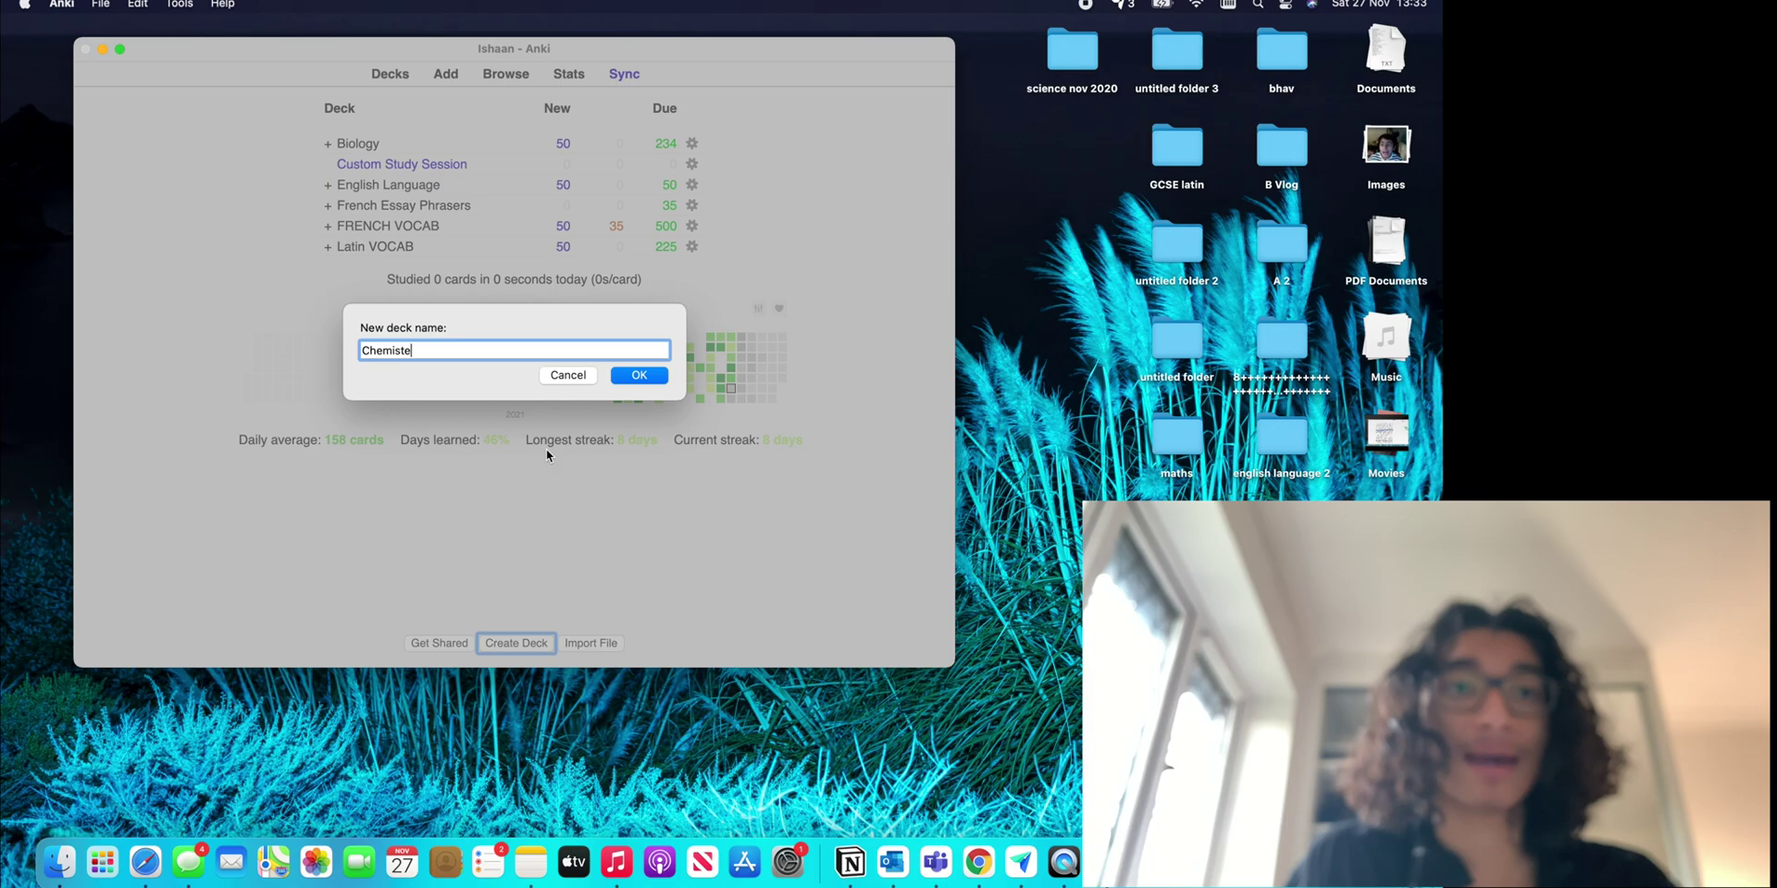
type("y")
key("Return")
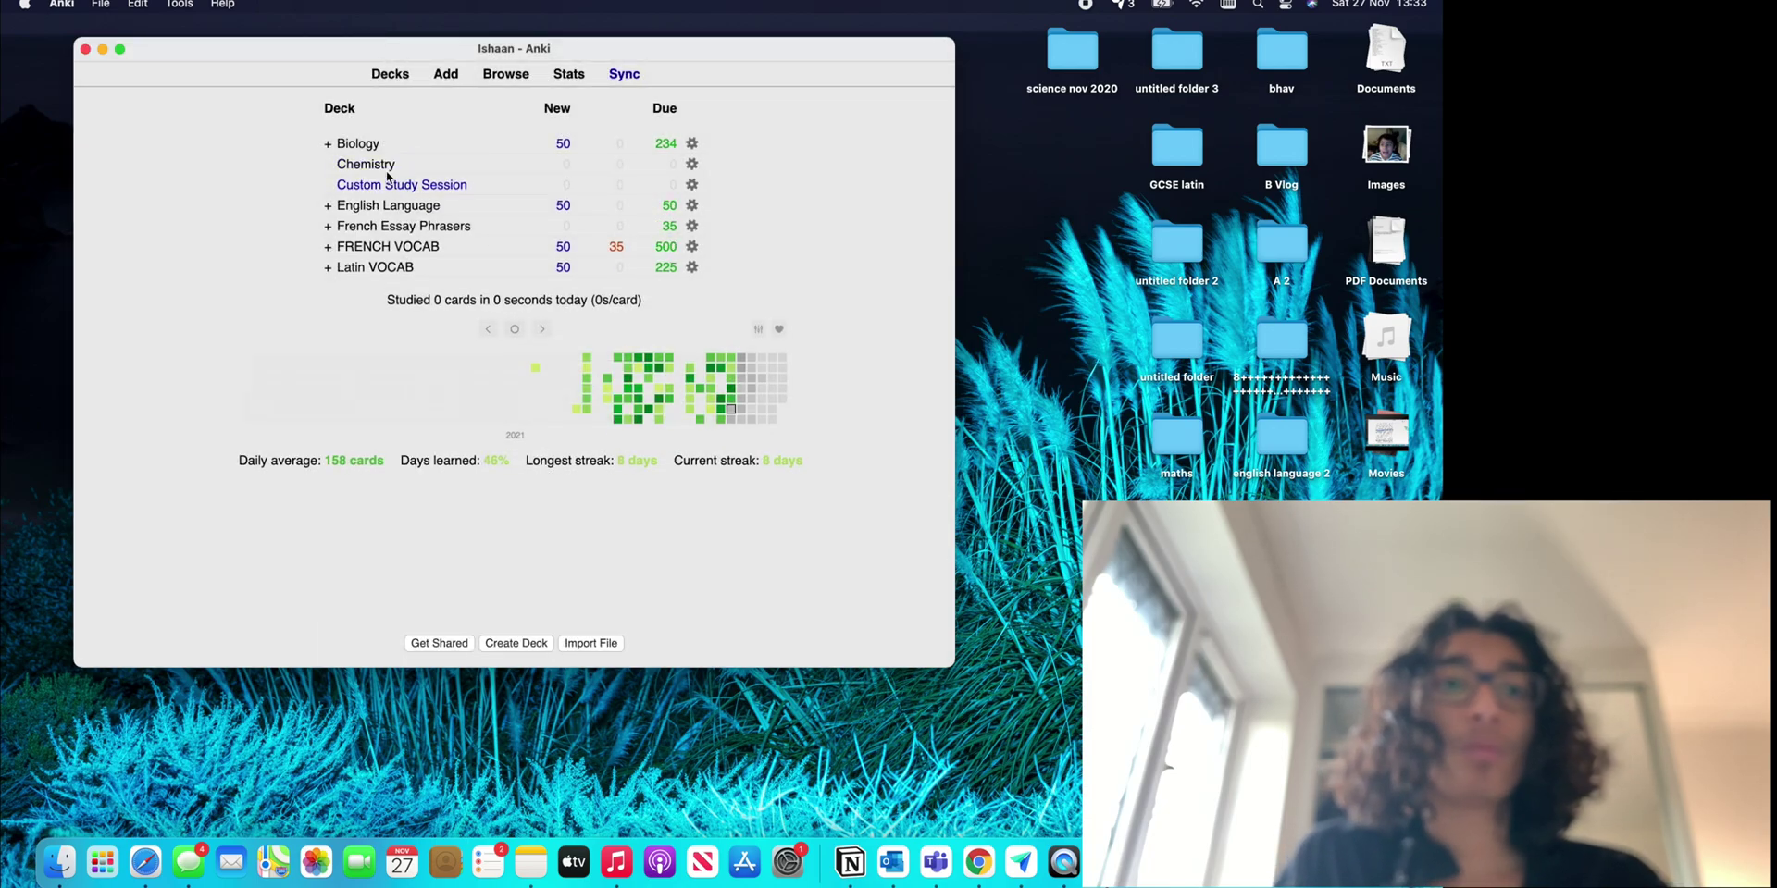
Delete the Custom Study Session deck from the deck list.
left_click_drag(365, 166, 372, 278)
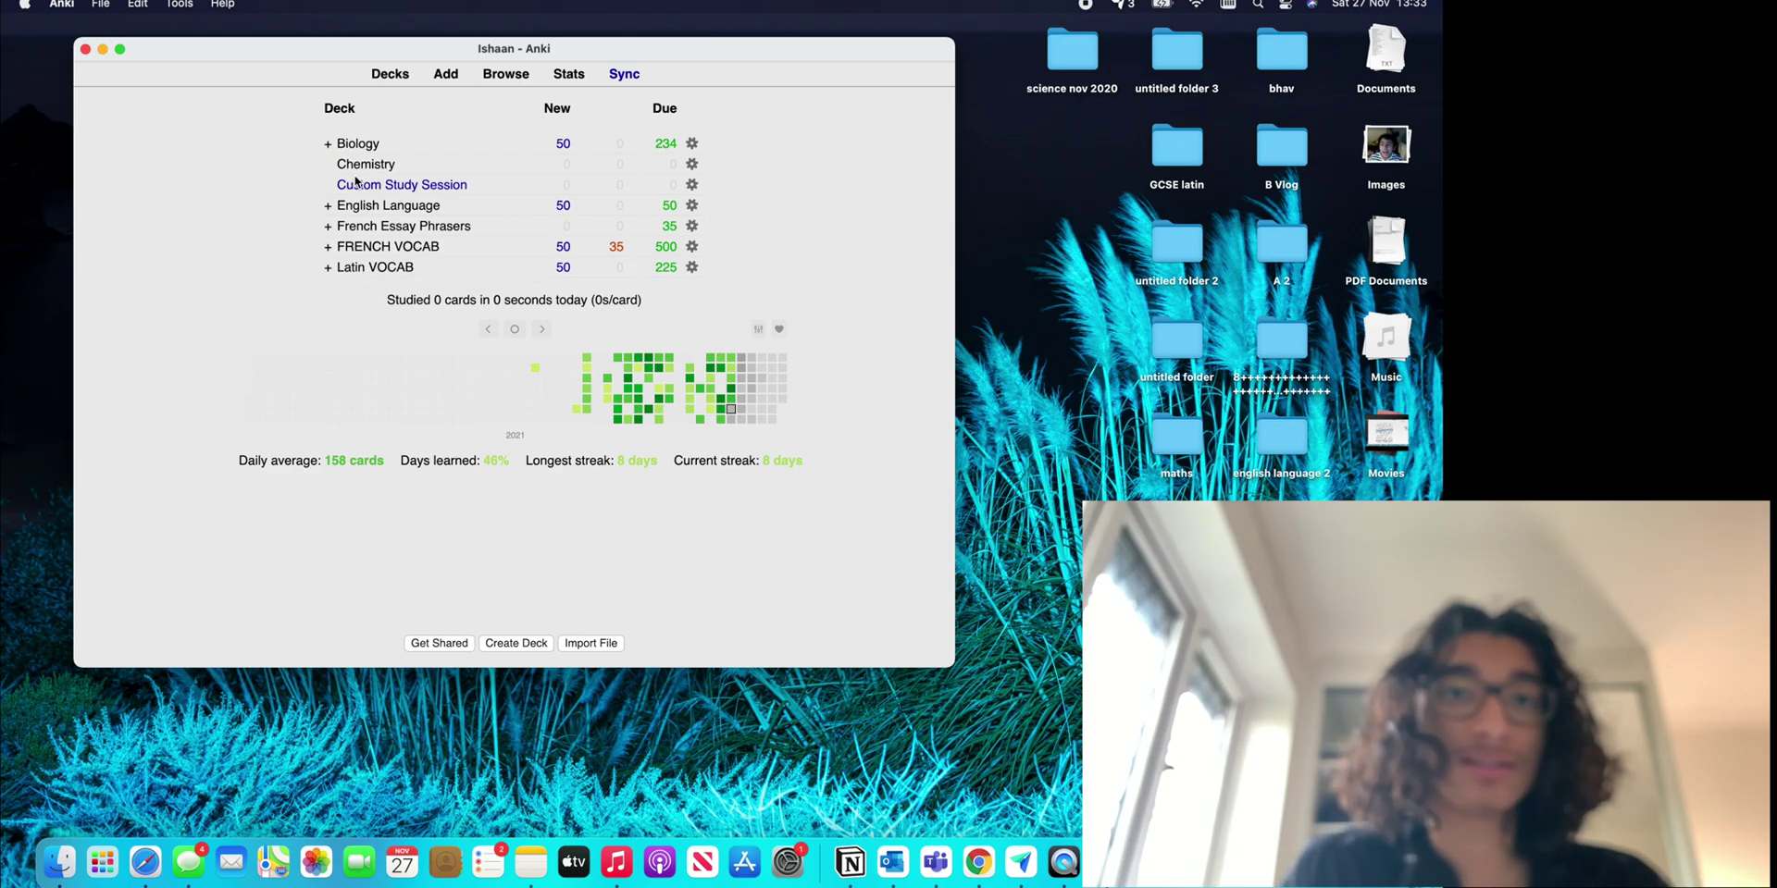
left_click(691, 184)
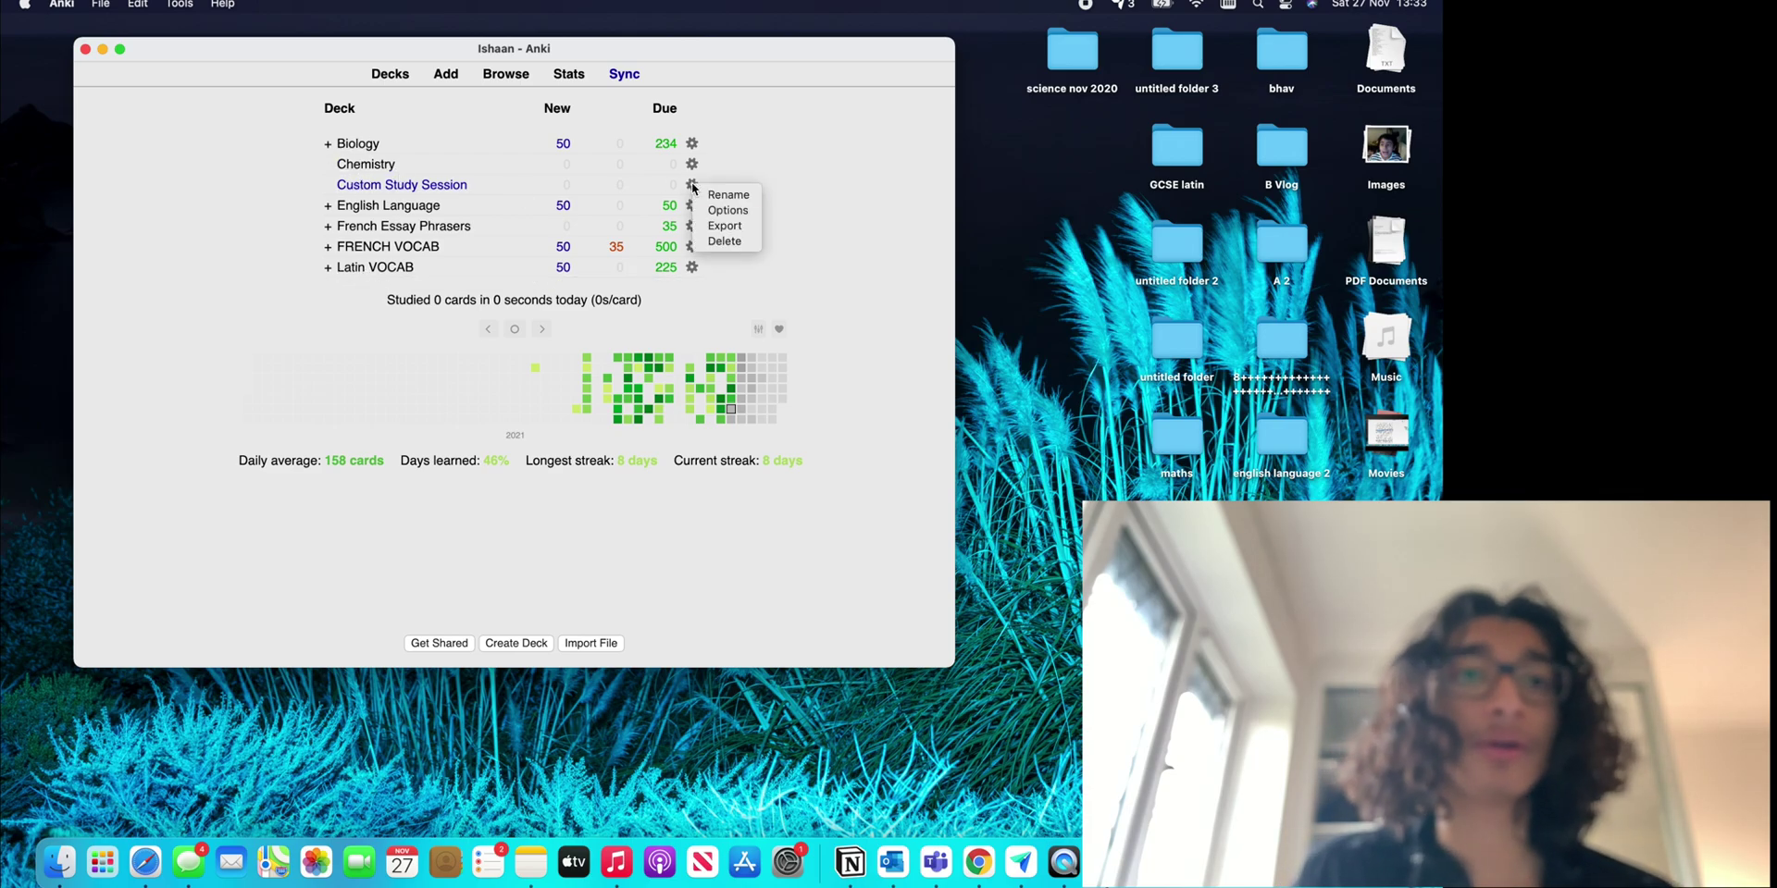
left_click(727, 247)
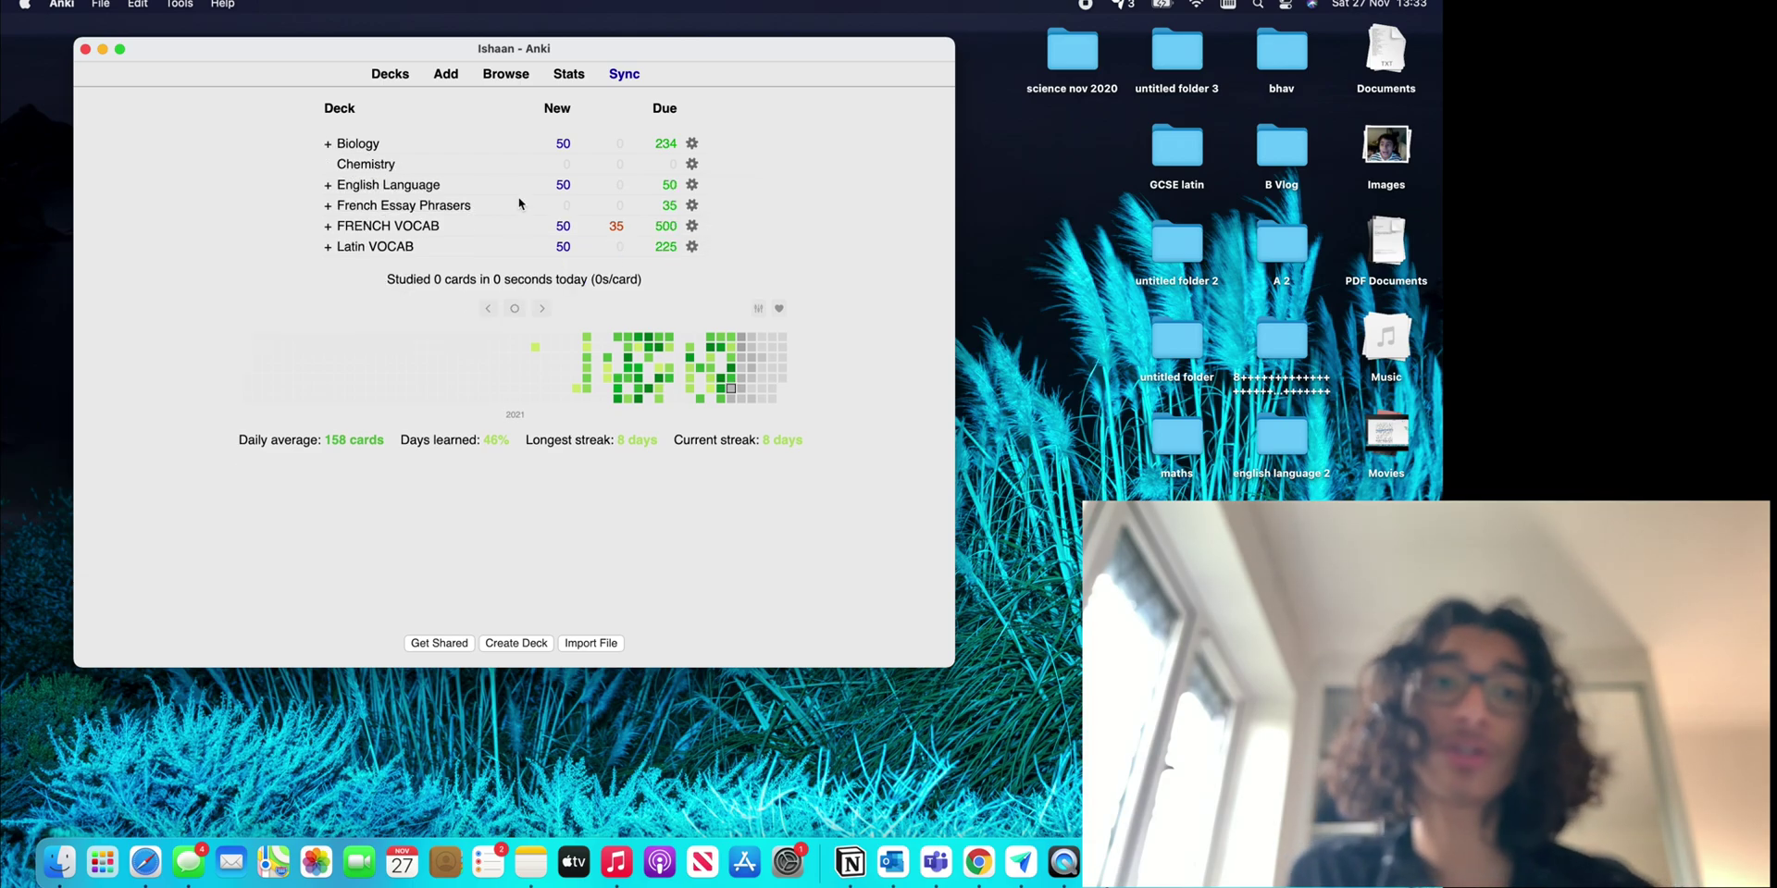
Create a deck named "Organic Chemistry" and nest it under the Chemistry deck.
left_click(552, 642)
type("O")
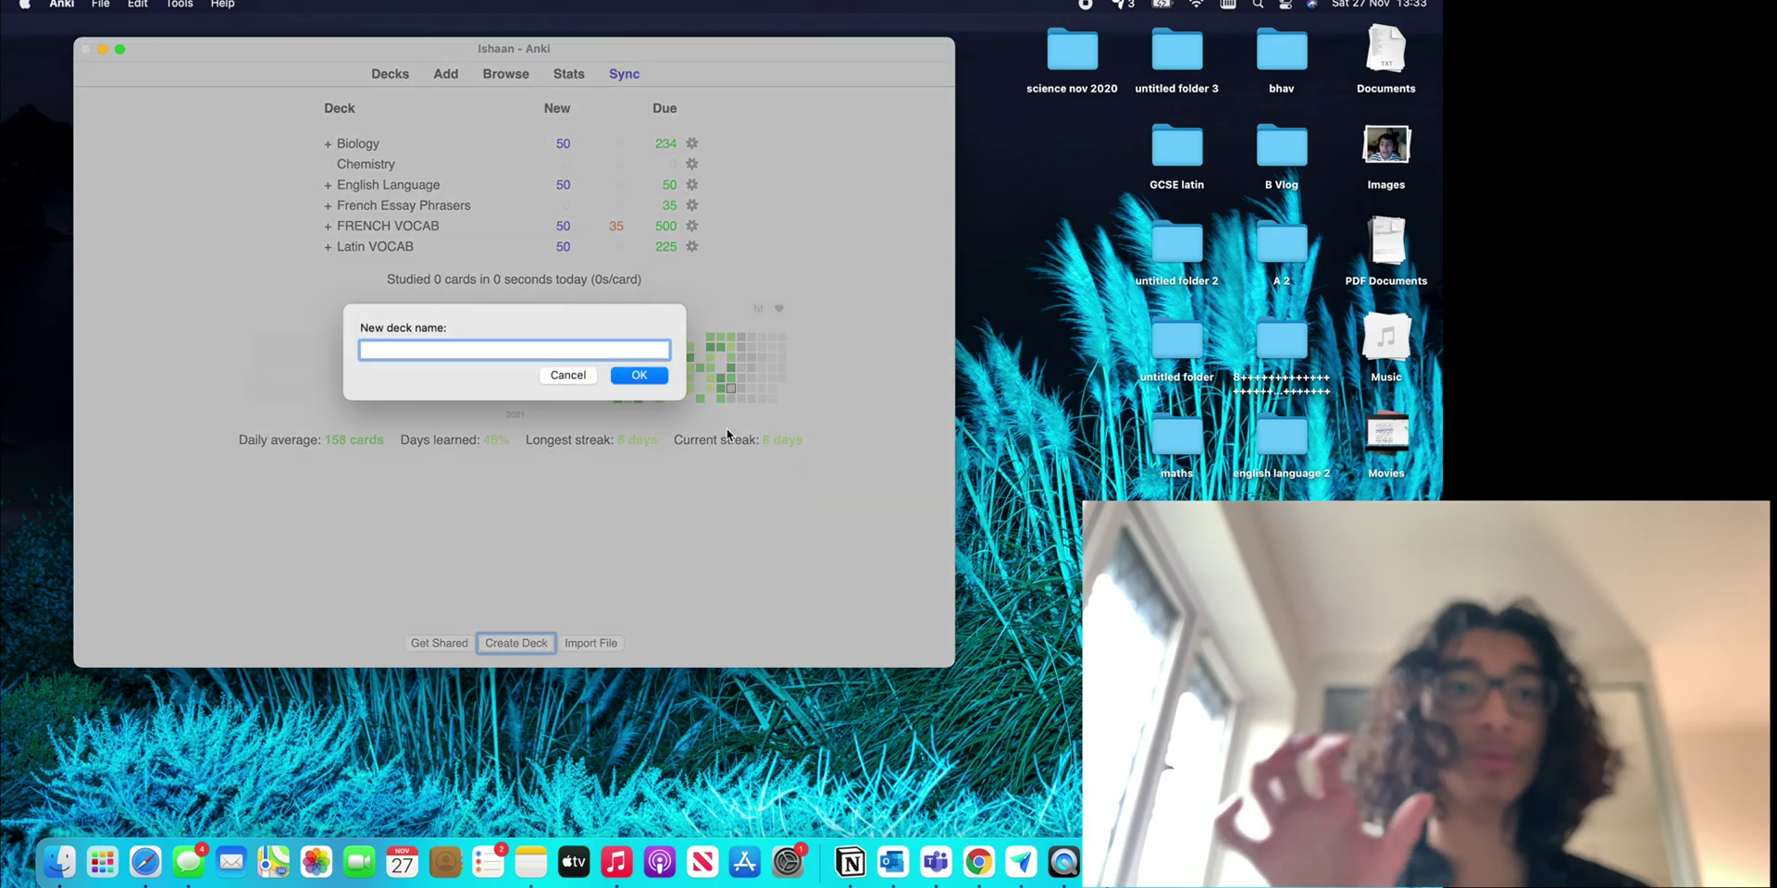
type("rganic Chemistry")
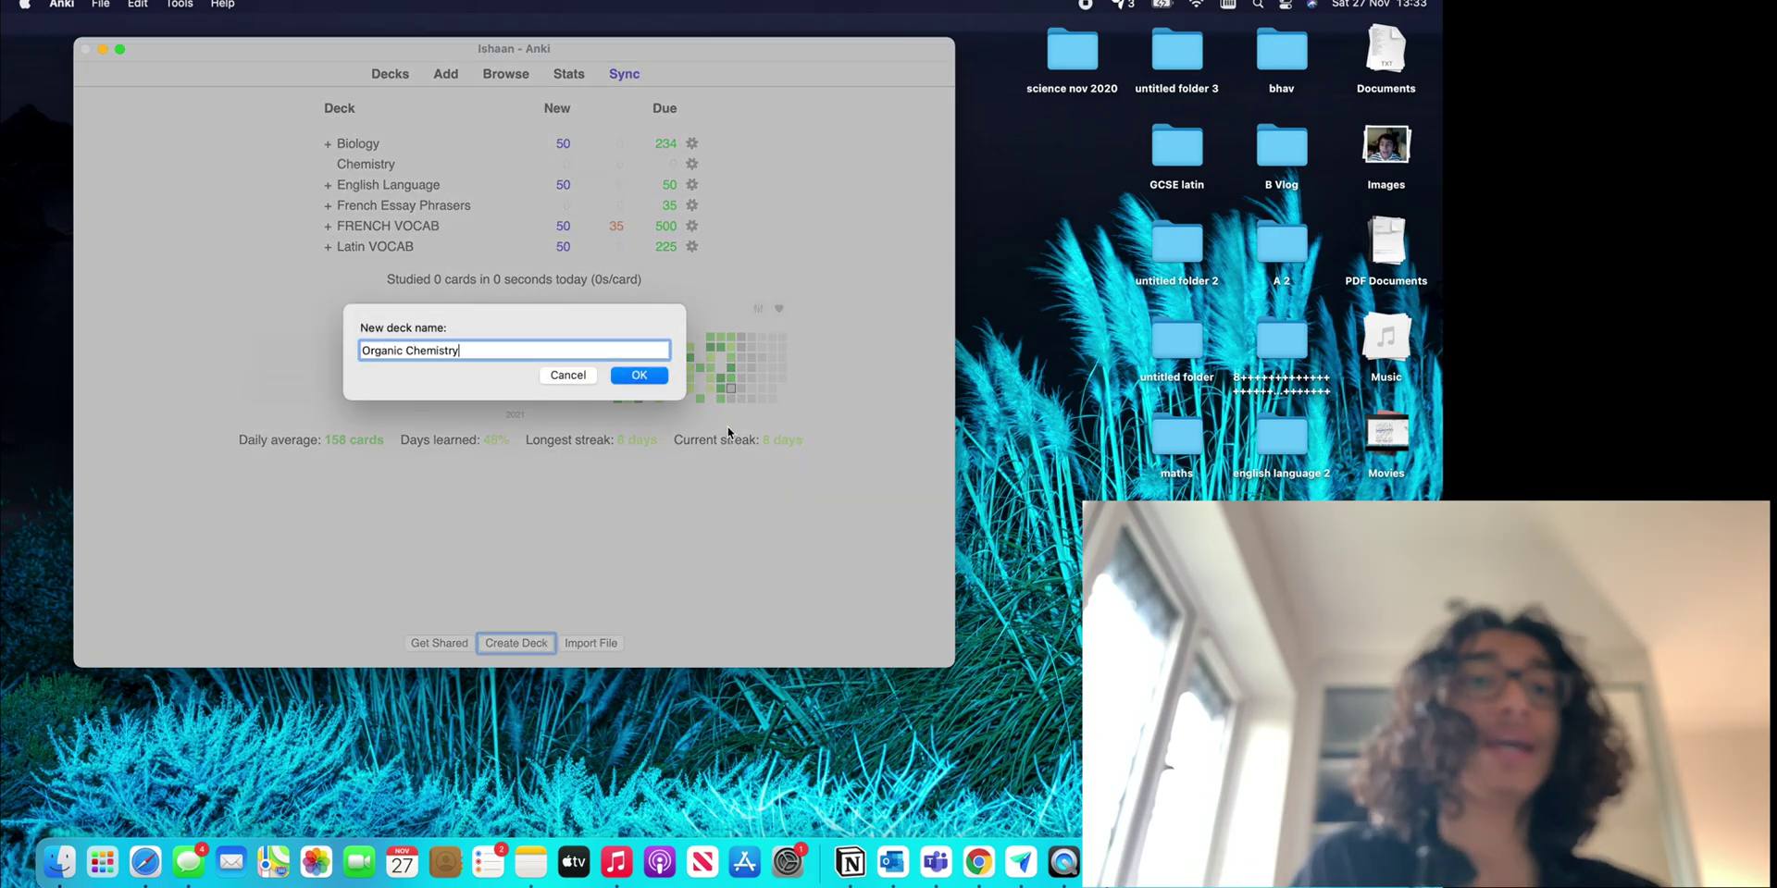
key("Return")
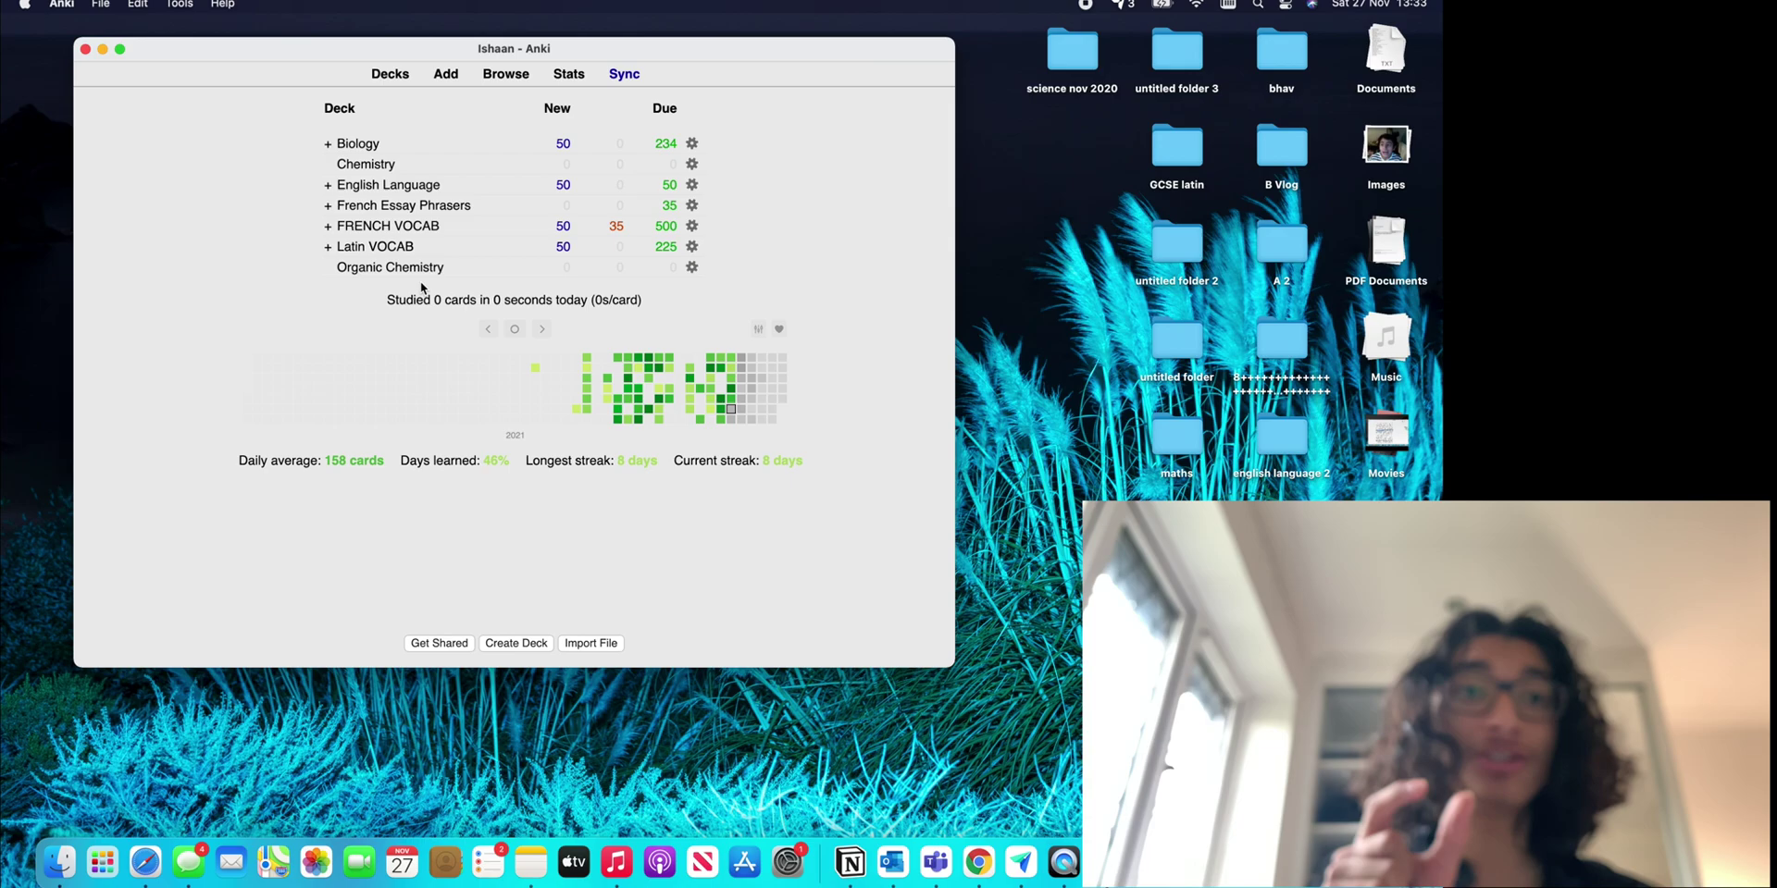
left_click_drag(417, 269, 404, 167)
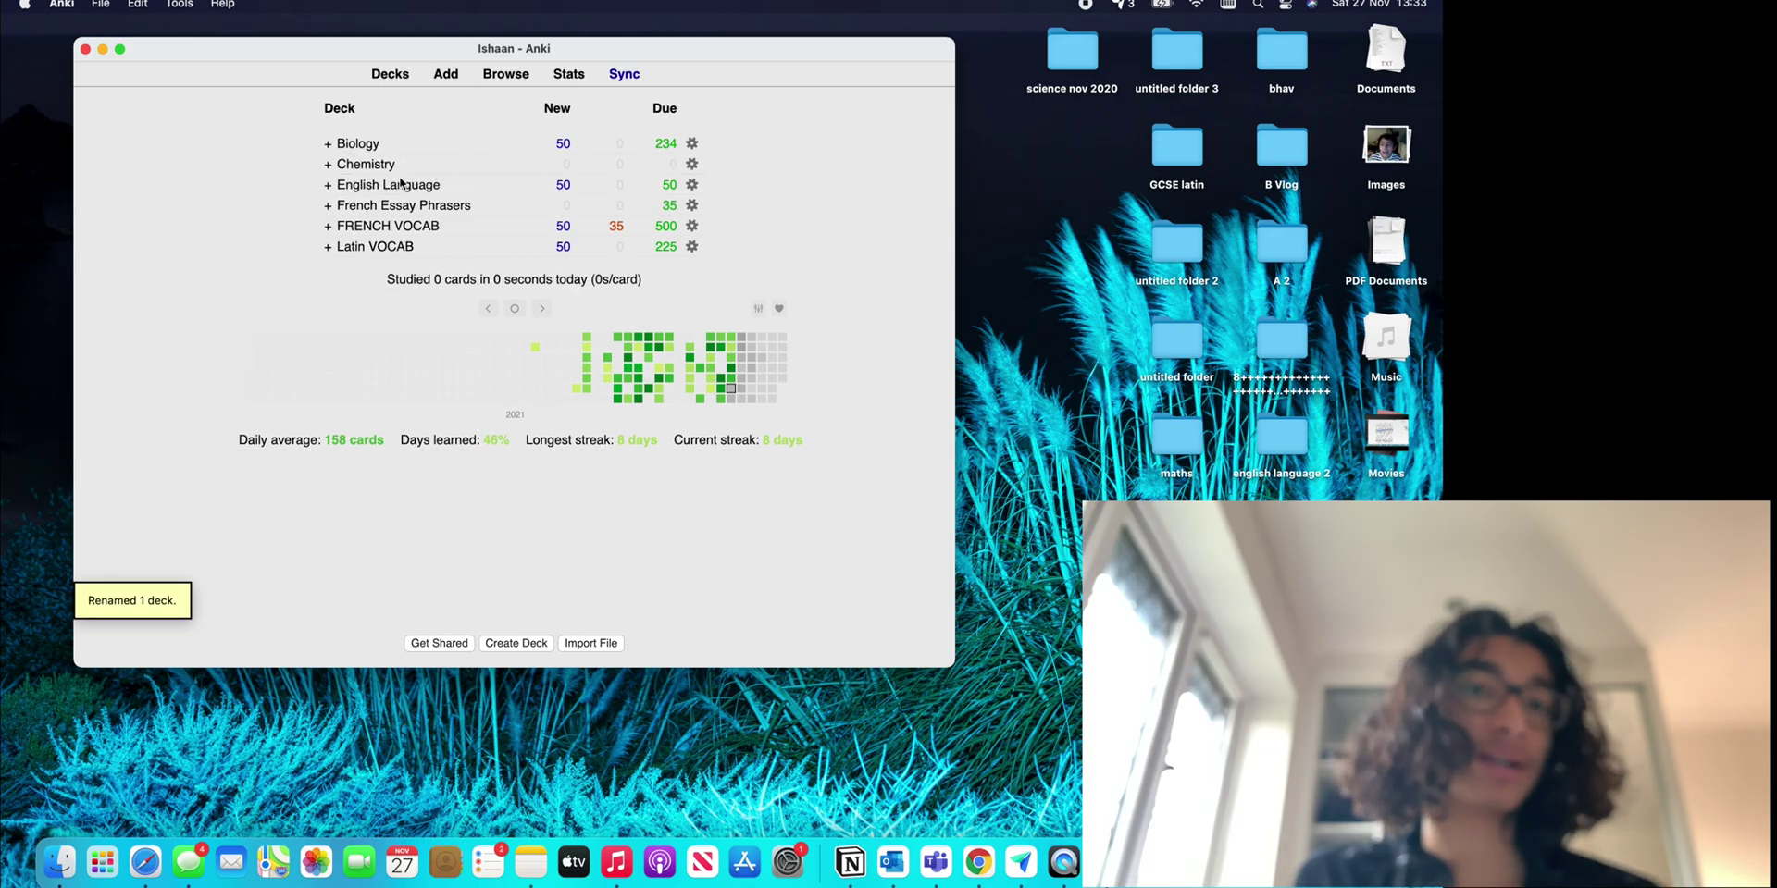
Create a deck named "Physical Chemistry" and nest it under the Chemistry deck.
left_click(531, 644)
type("PH")
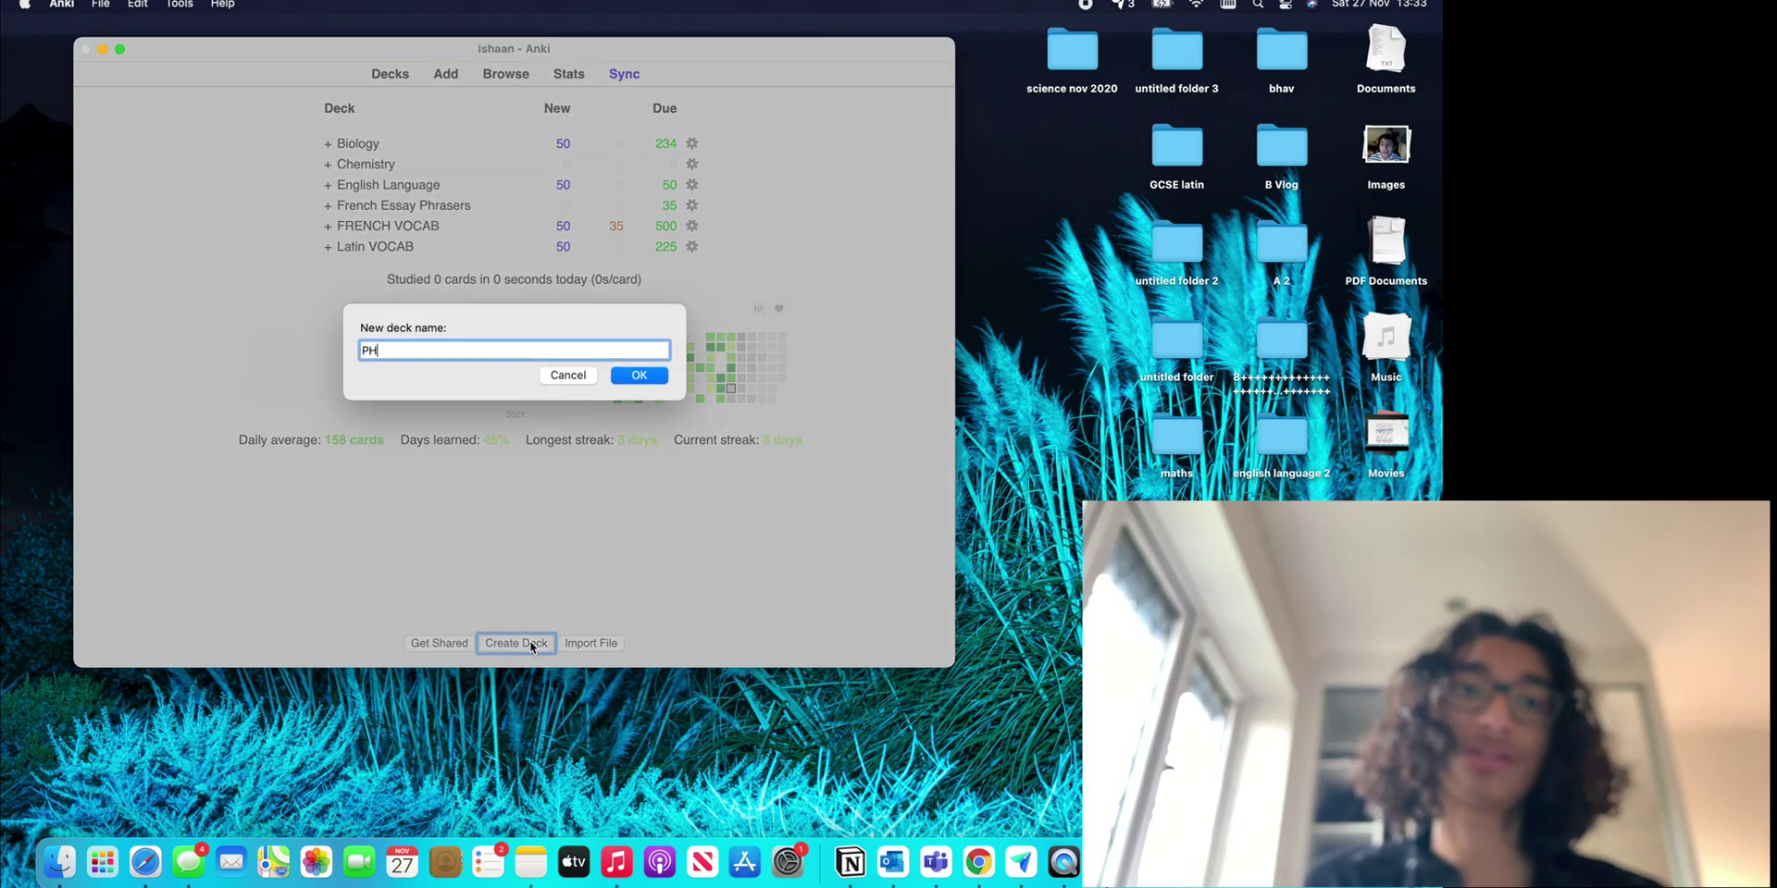
type("ysical Chemistr")
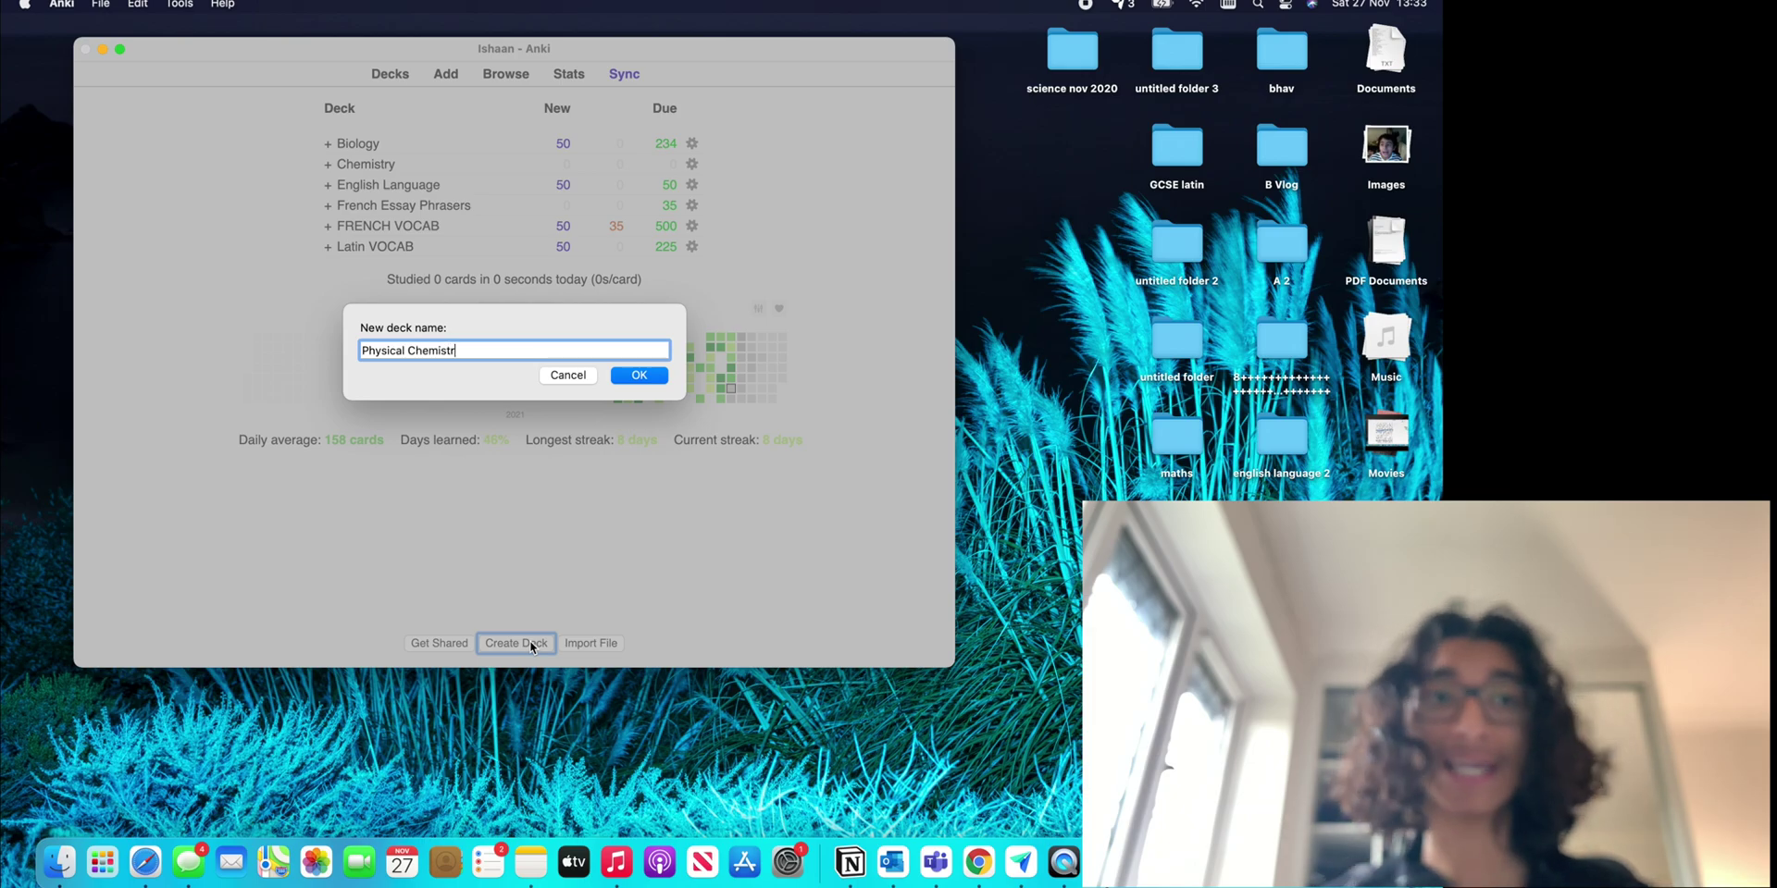
type("y")
key("Return")
left_click_drag(452, 274, 398, 168)
Create a deck named "Titrations", nest it under the Chemistry deck and expand Chemistry to show its subdecks.
left_click(516, 641)
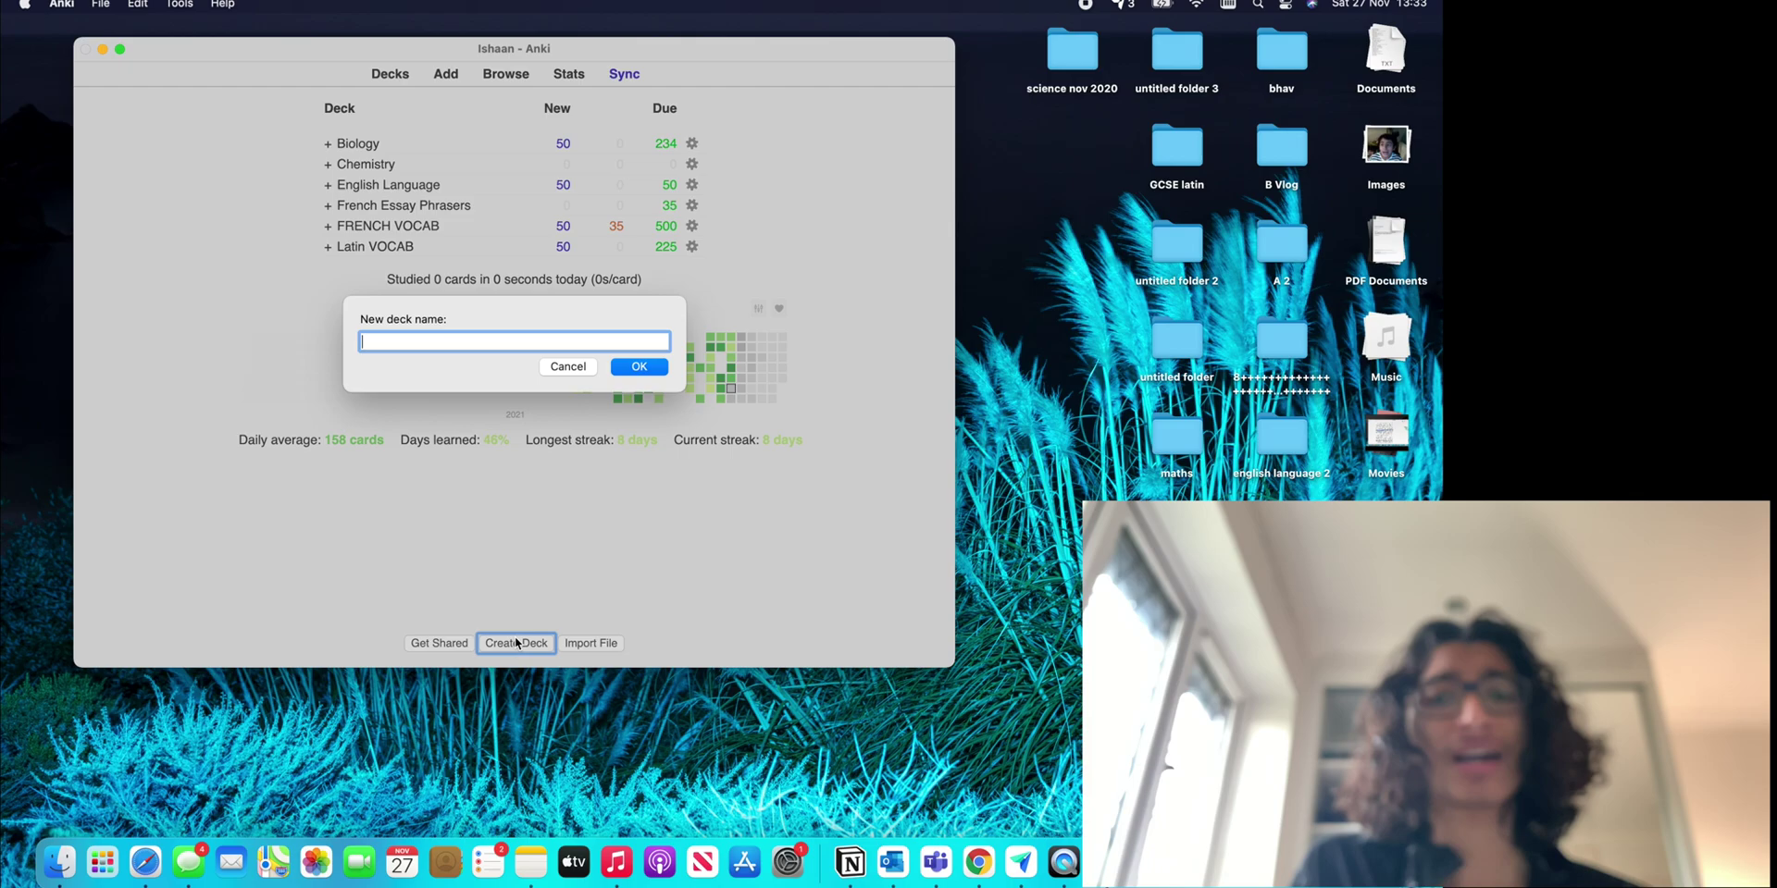
type("Titration")
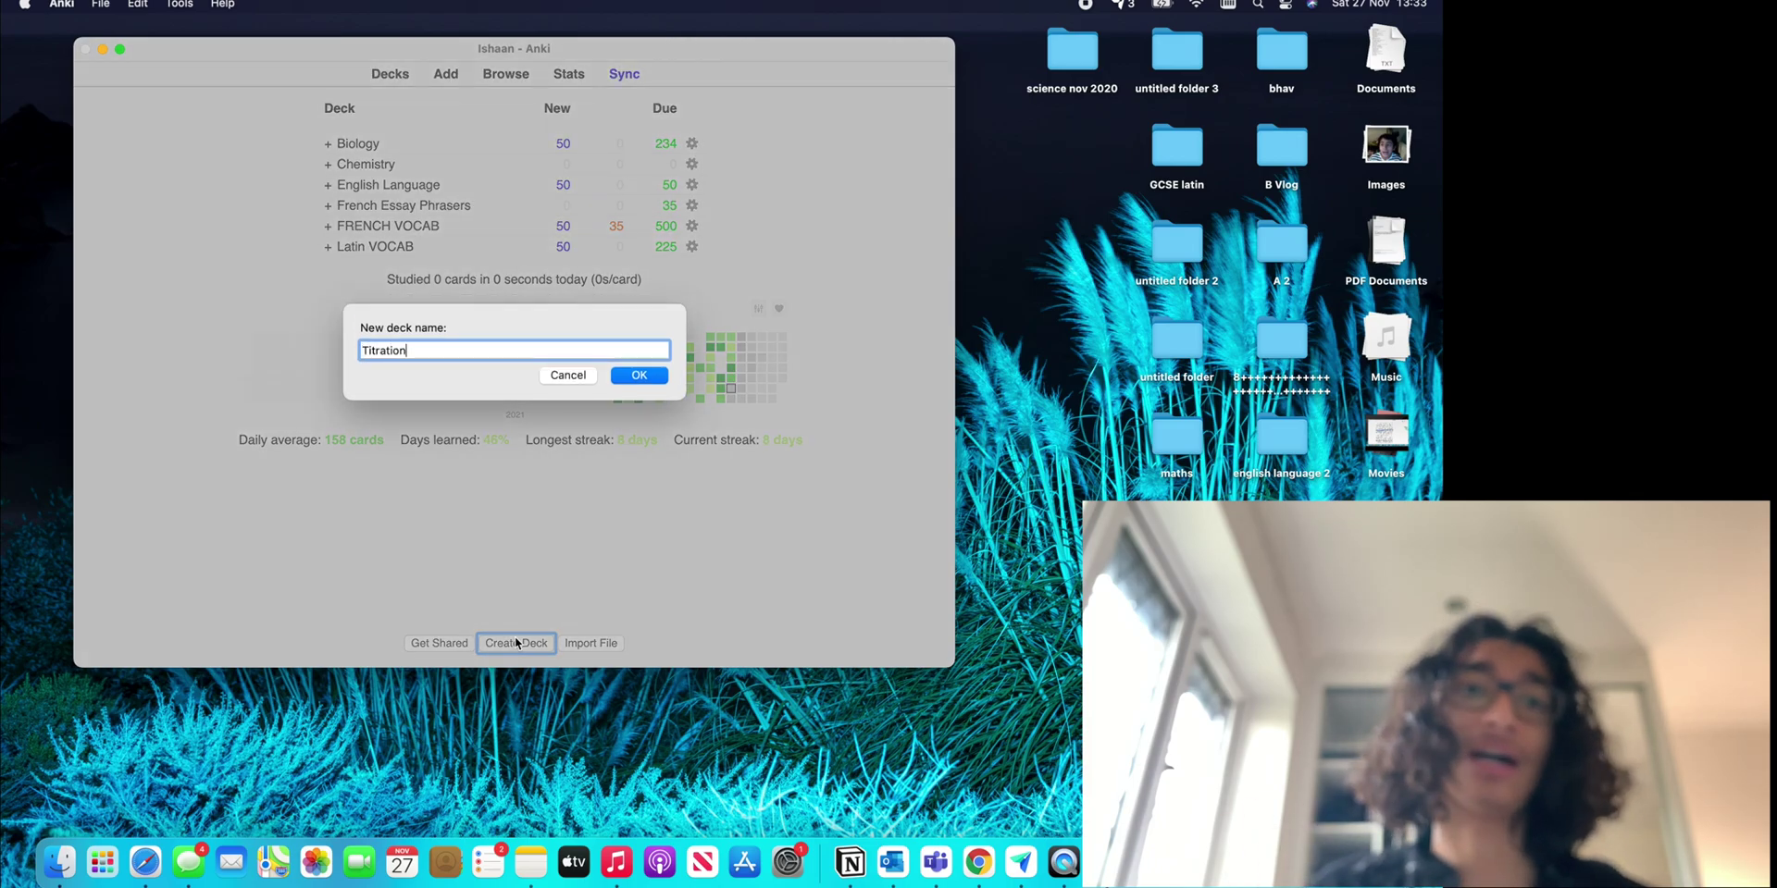
type("s")
left_click(640, 375)
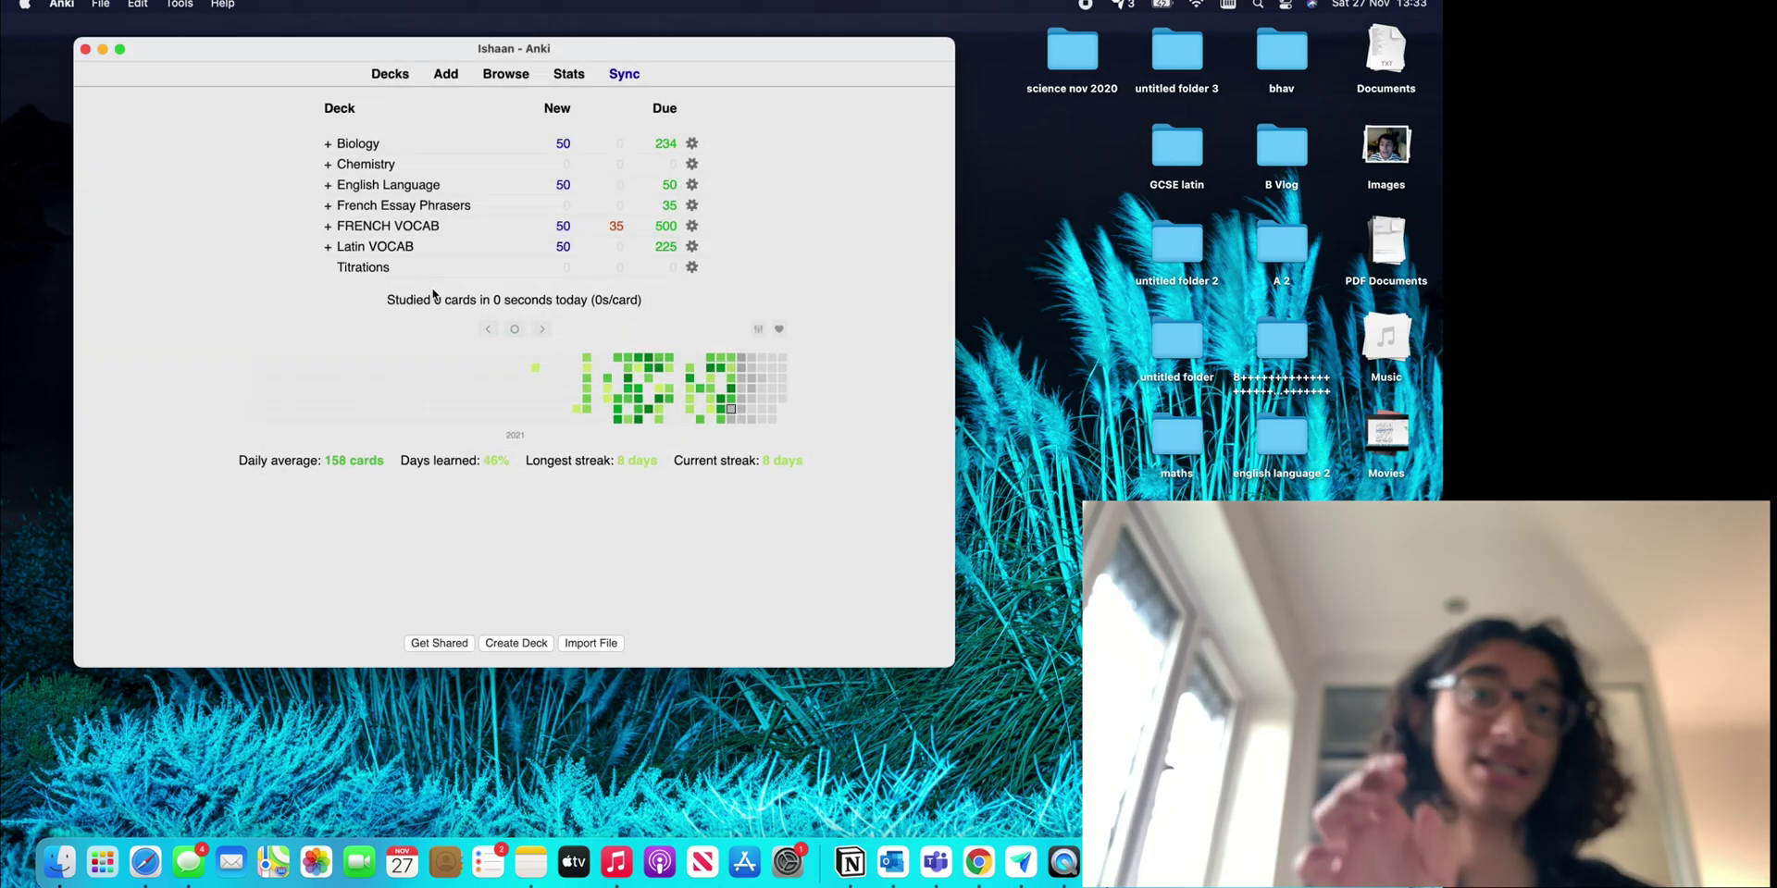
left_click_drag(393, 276, 378, 167)
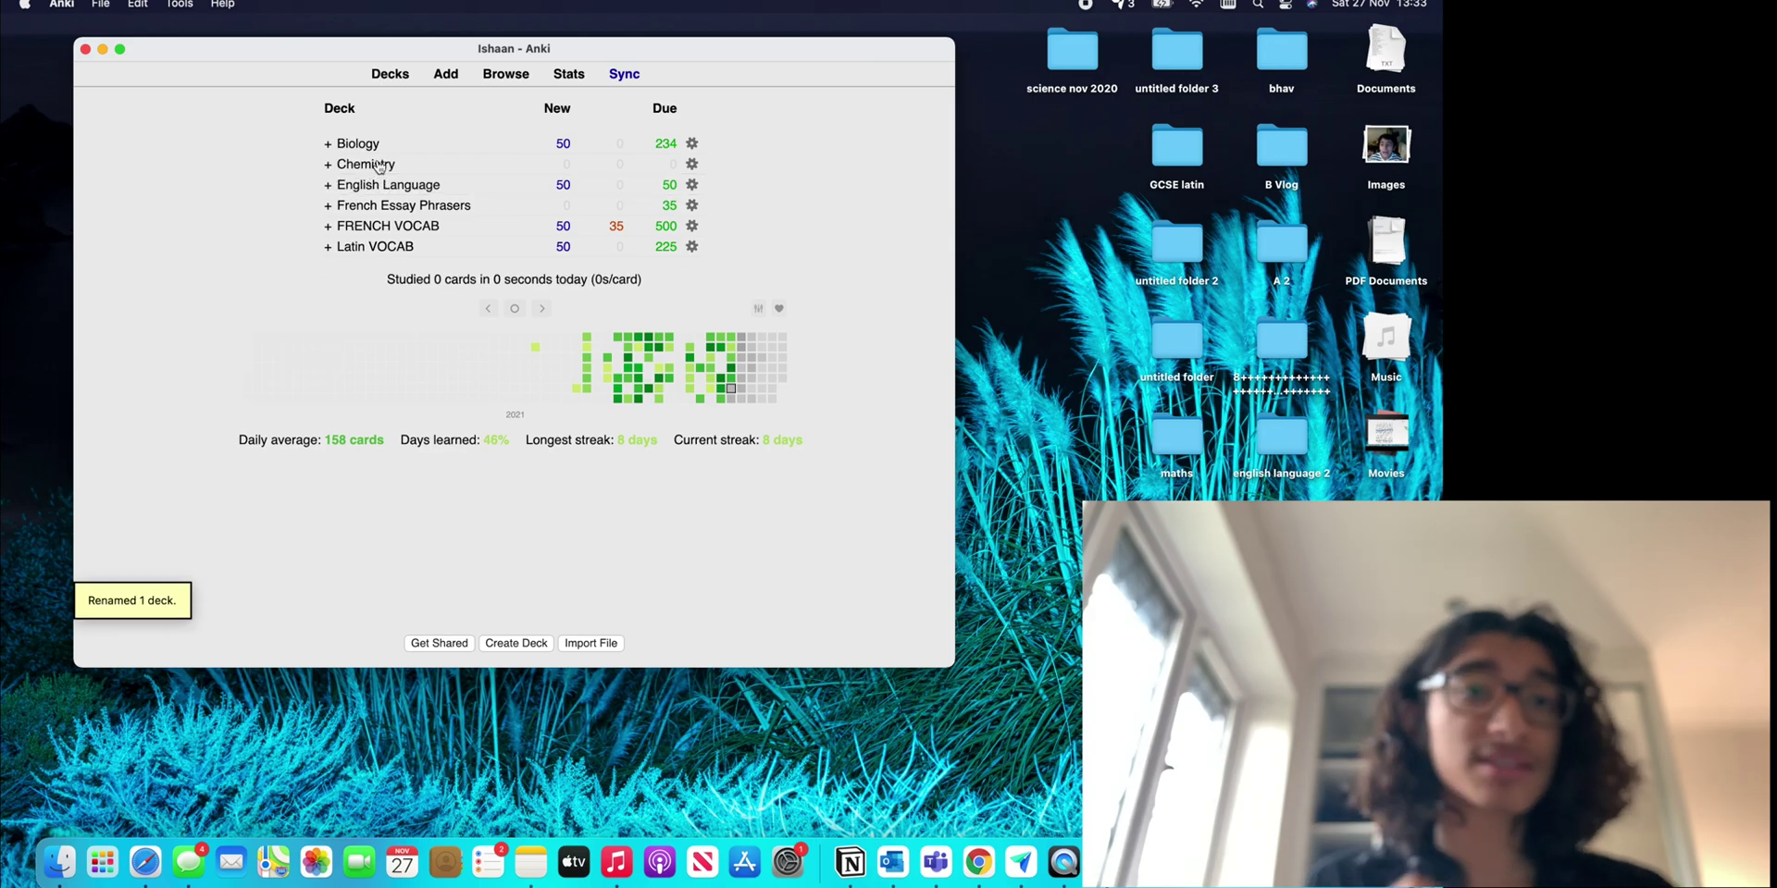
left_click(328, 167)
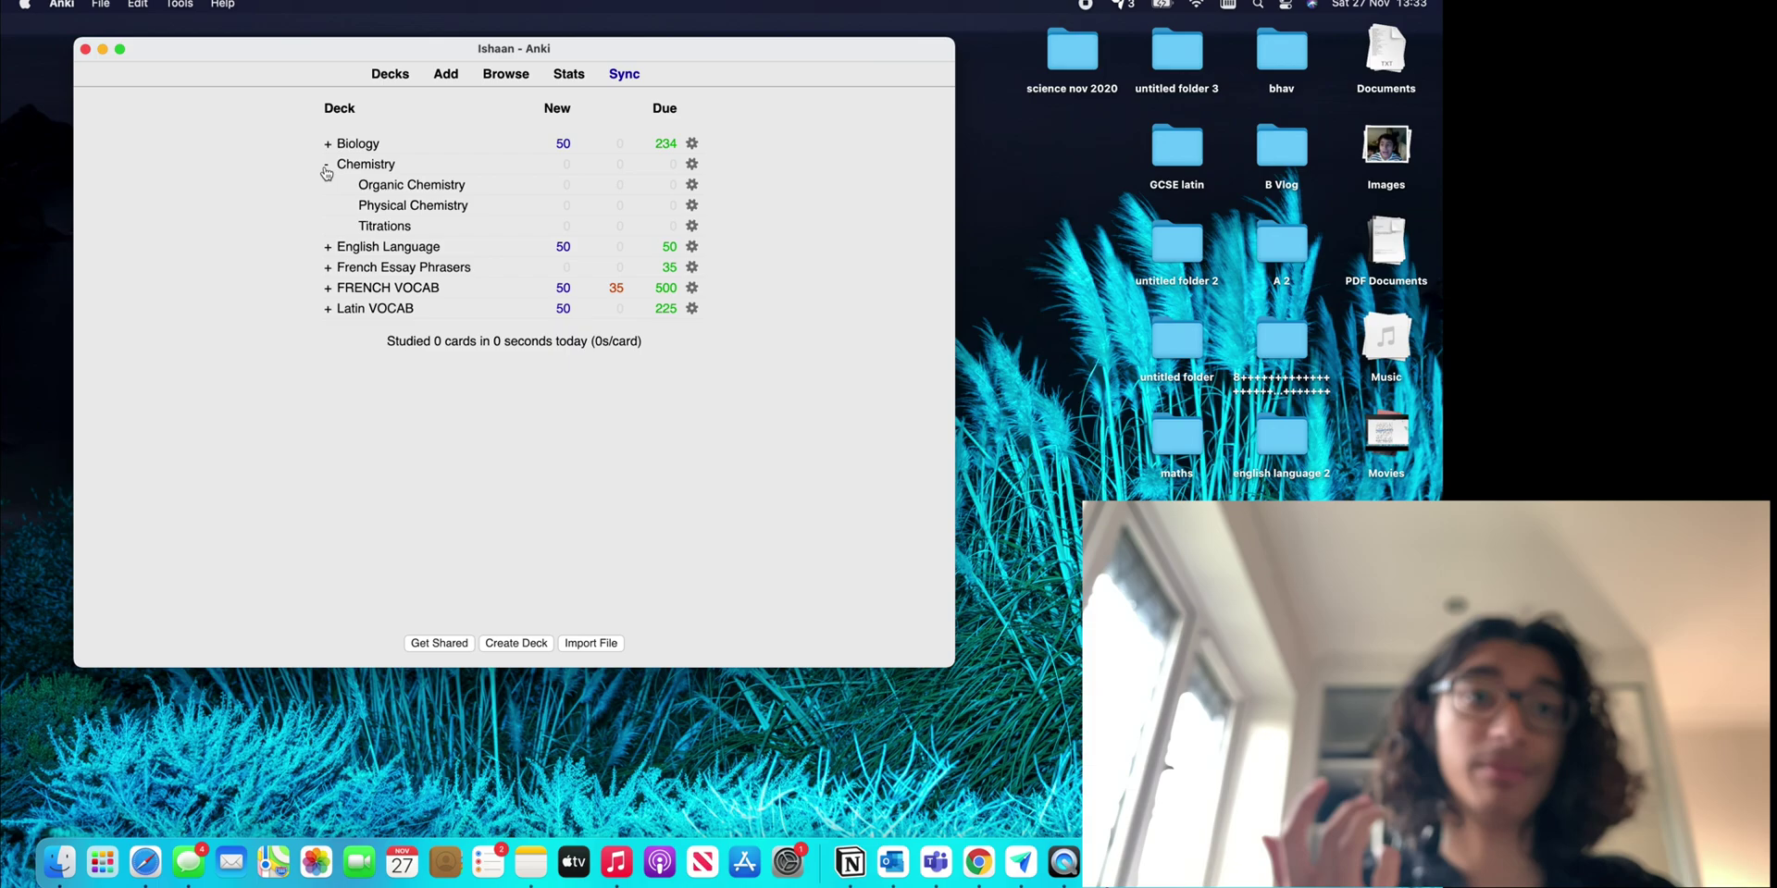
Open the Organic Chemistry deck and start a new card there with the type Basic (and reversed card).
left_click(449, 186)
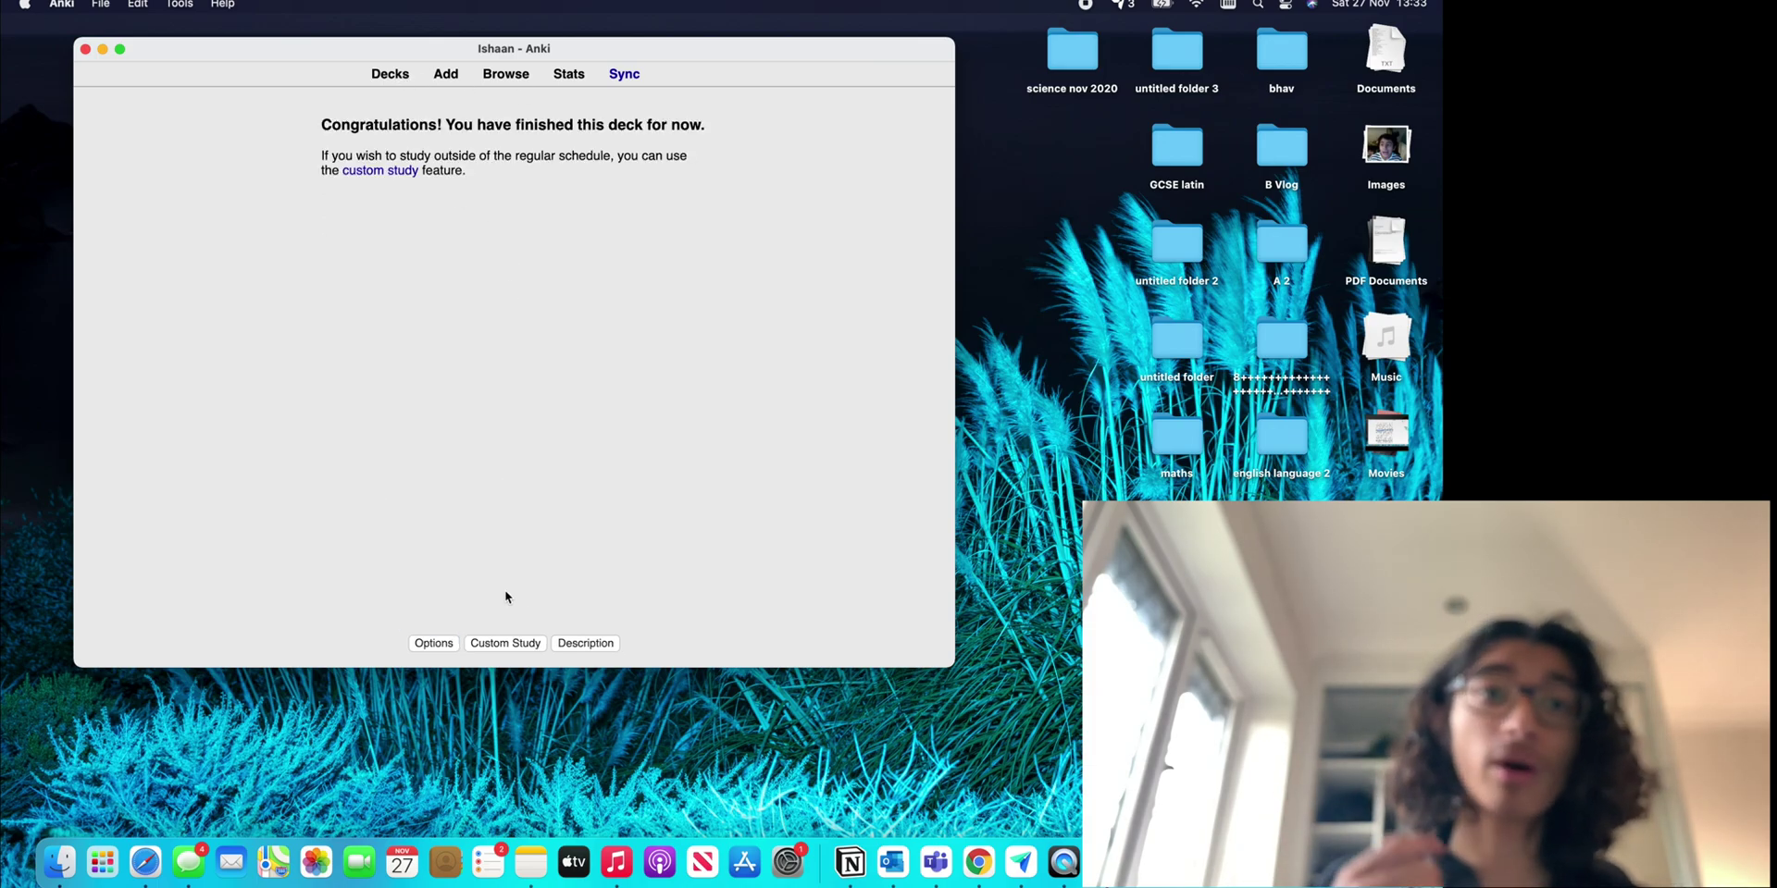
left_click(445, 76)
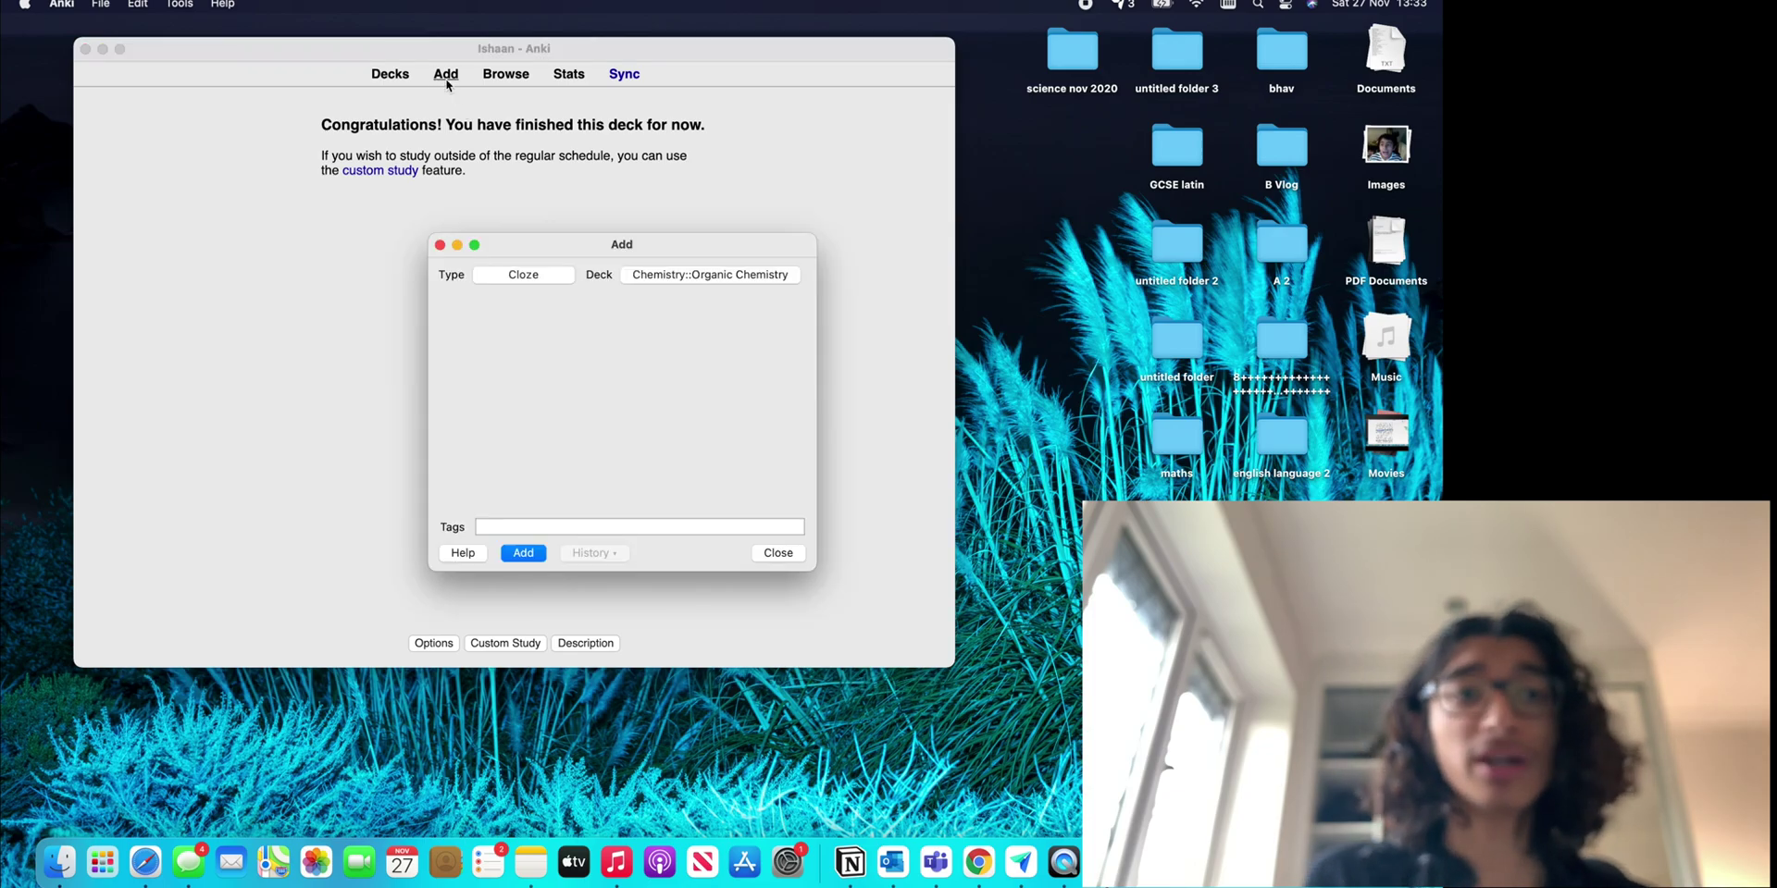
left_click(447, 248)
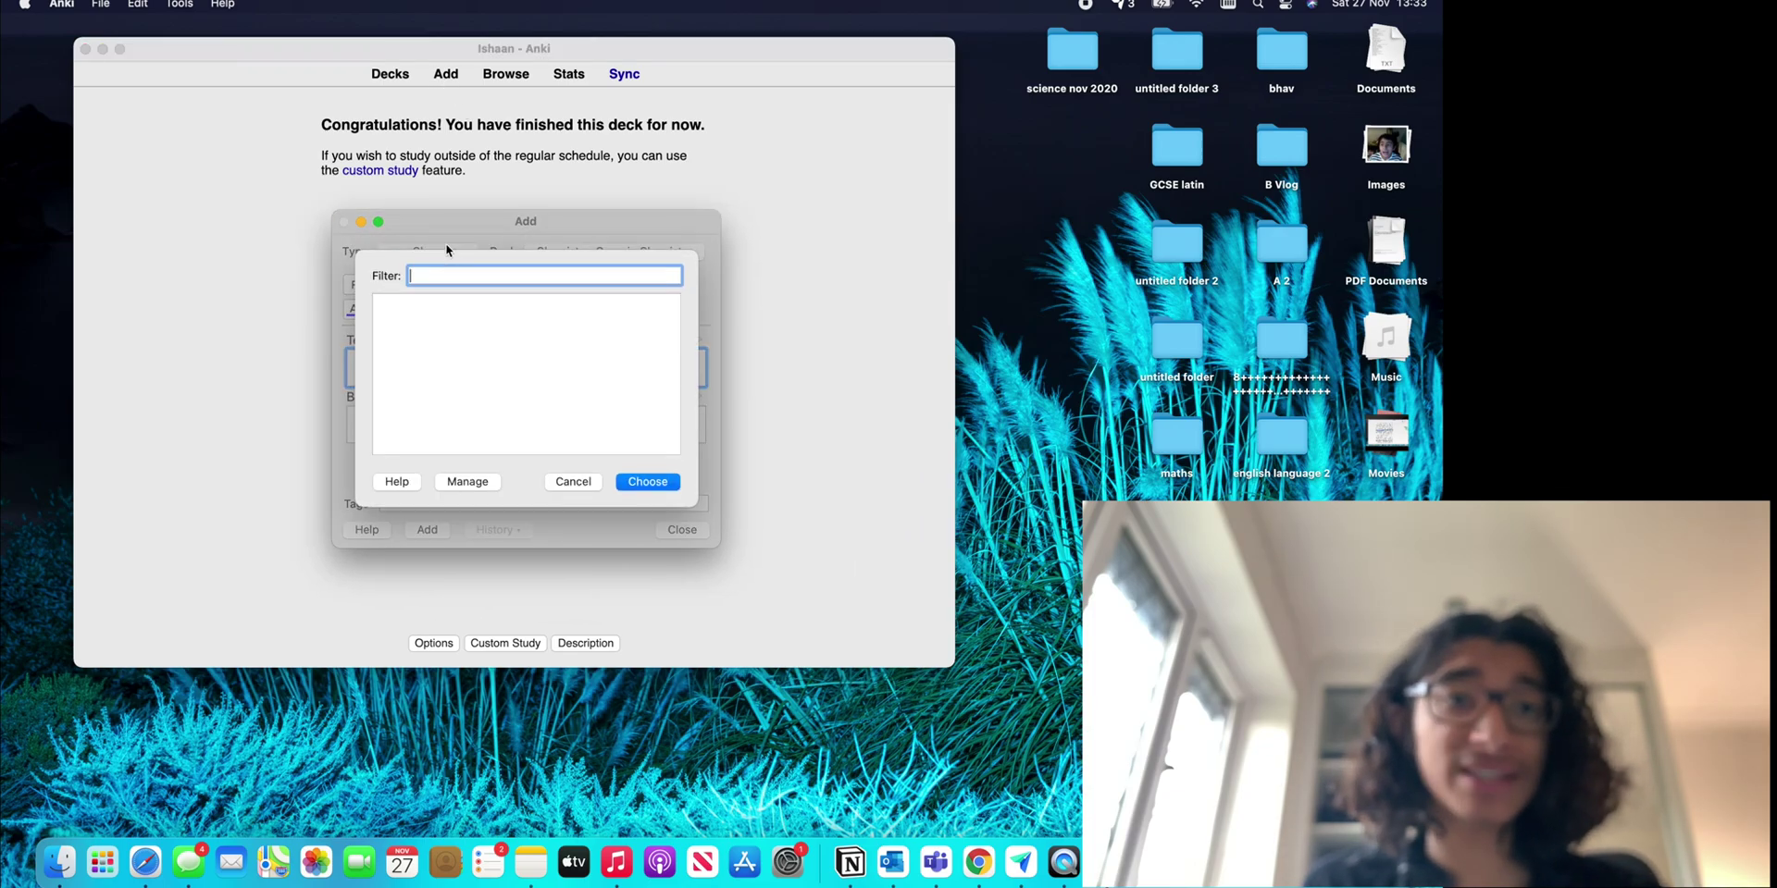
left_click(458, 316)
left_click(648, 482)
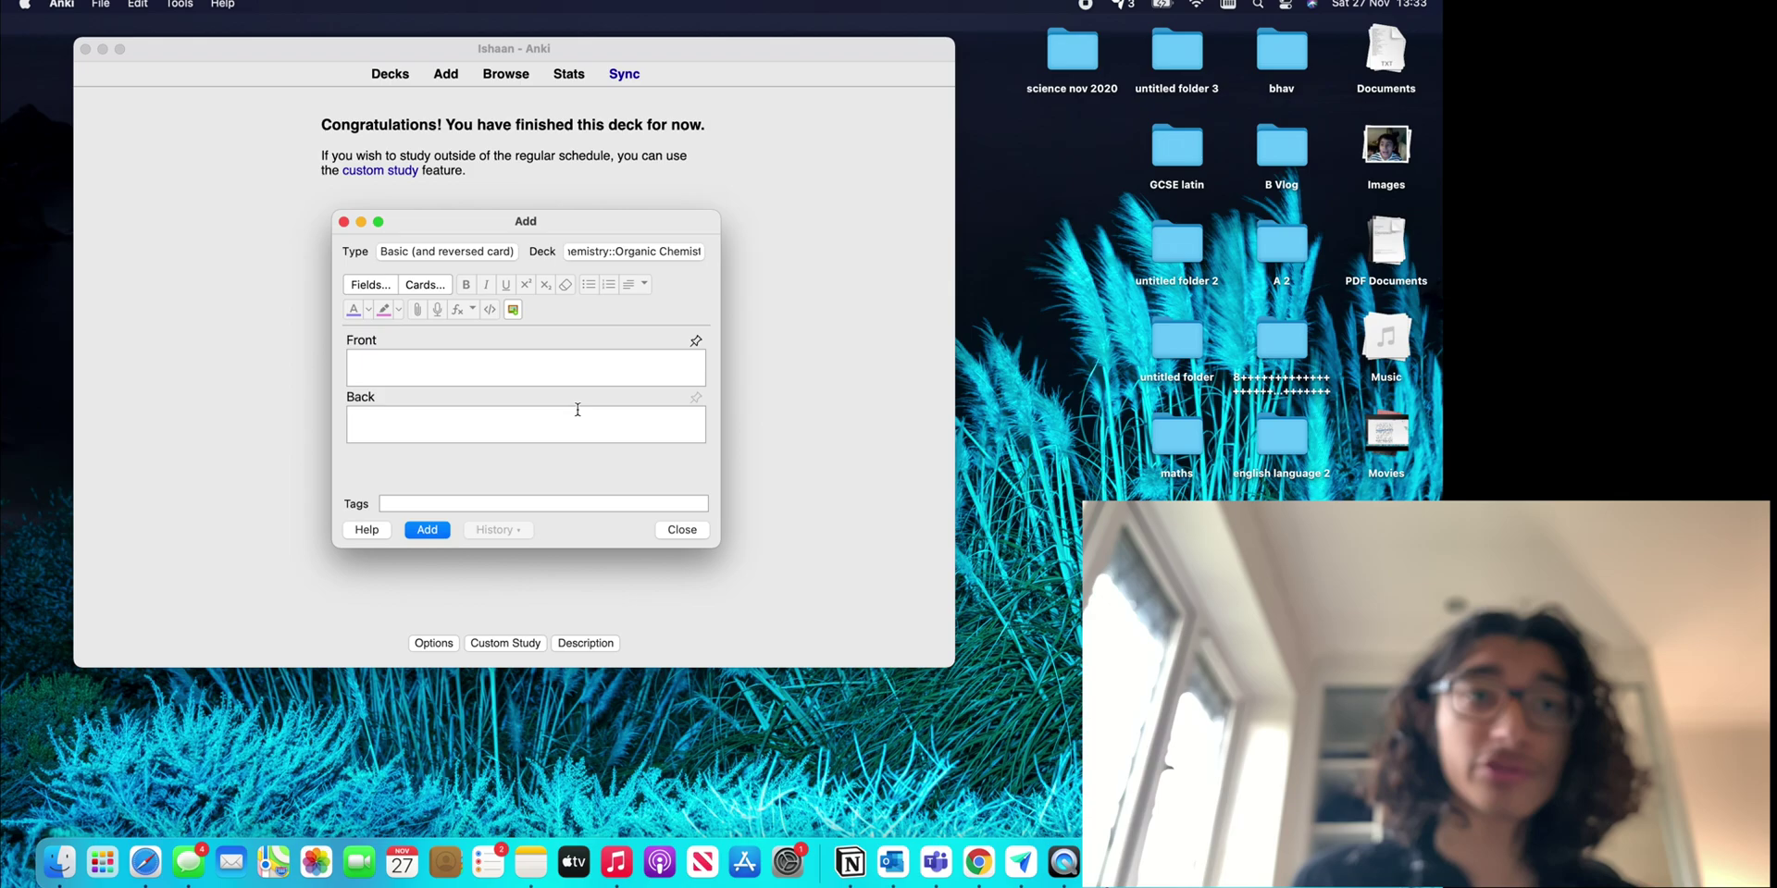
Add the card with front "What is a hydrocarbon?" and back "An element made up of hydrogen and carbon ONLY.".
type("What is a")
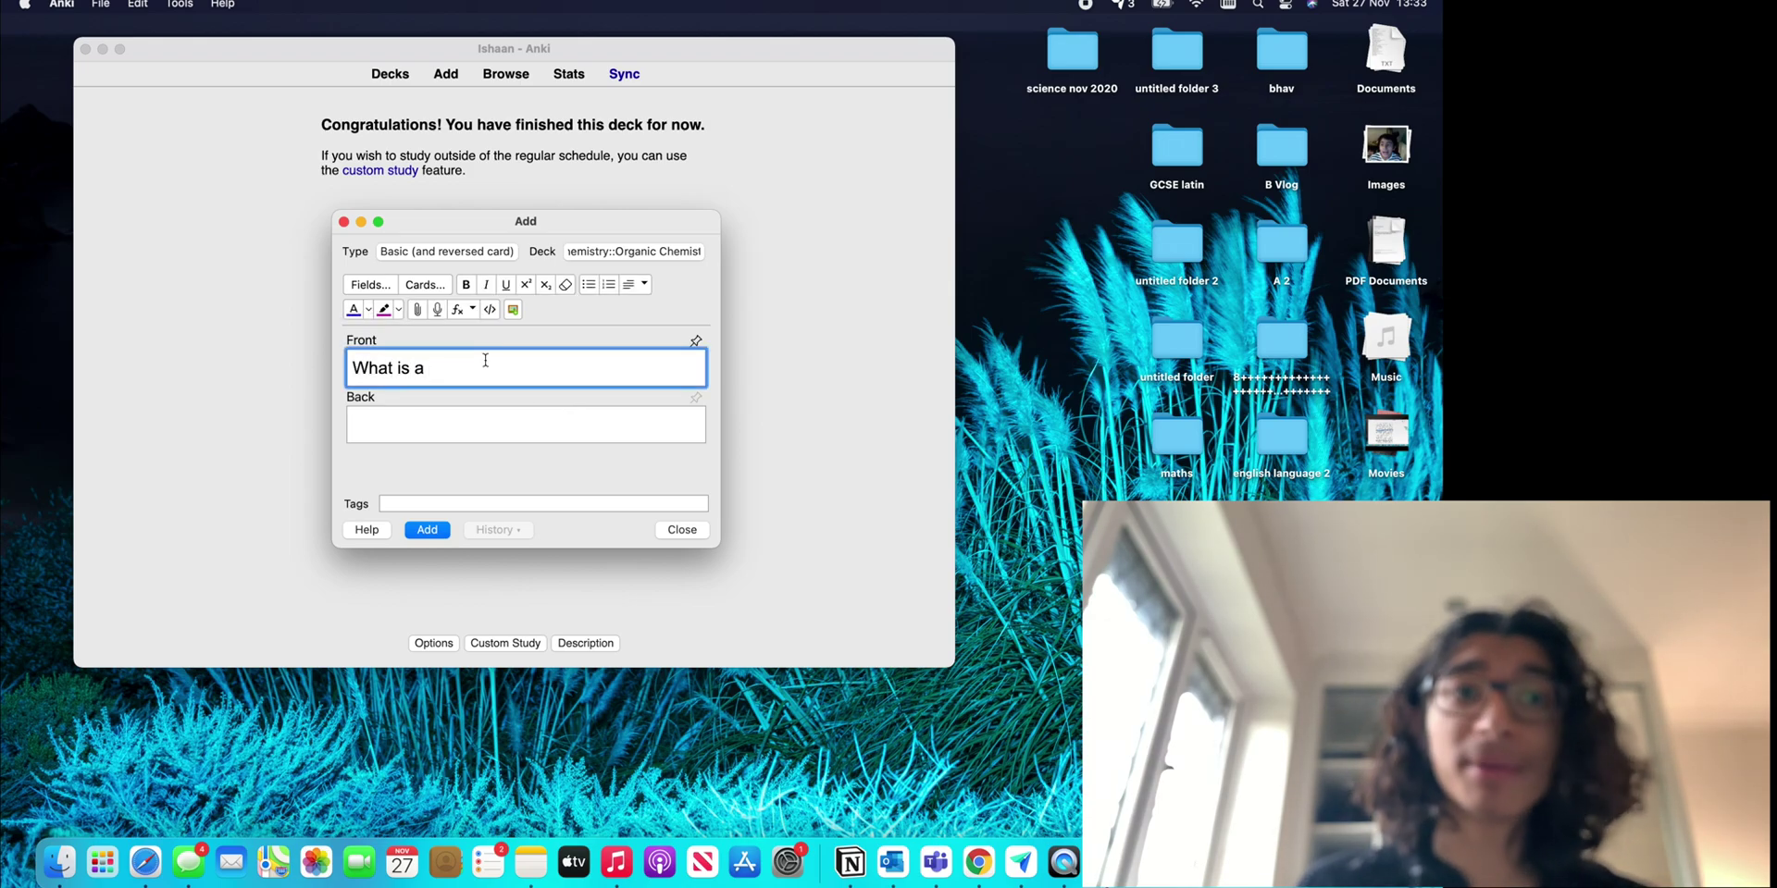
type(" hydrocarb")
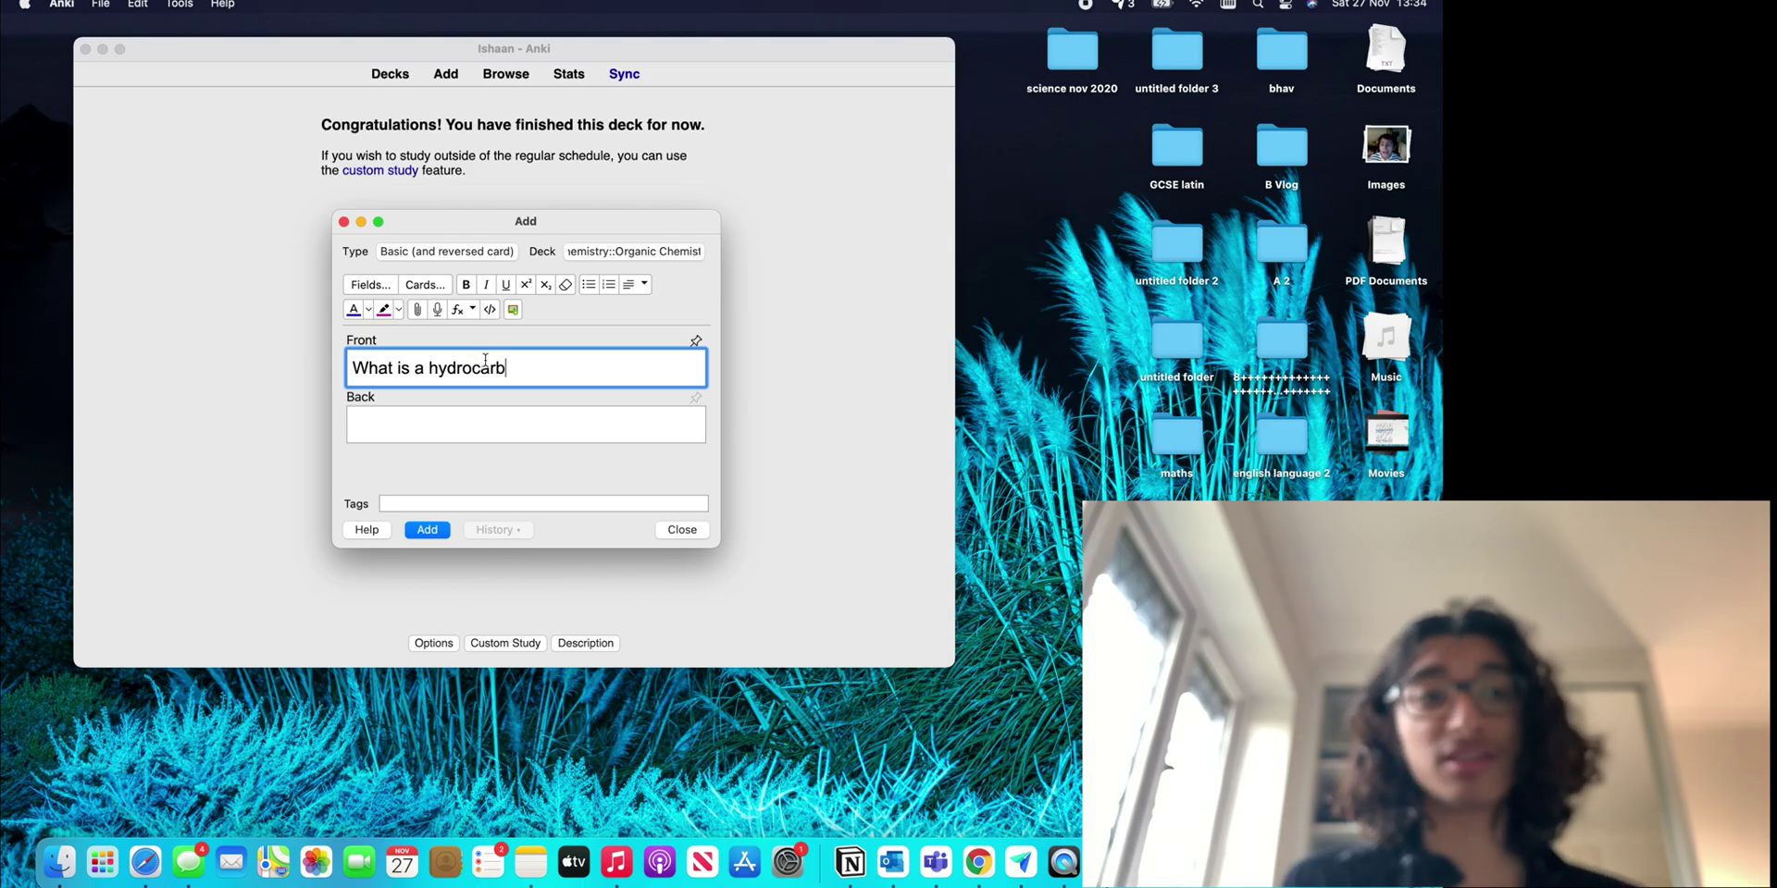
type("on?")
key("Tab")
type("An")
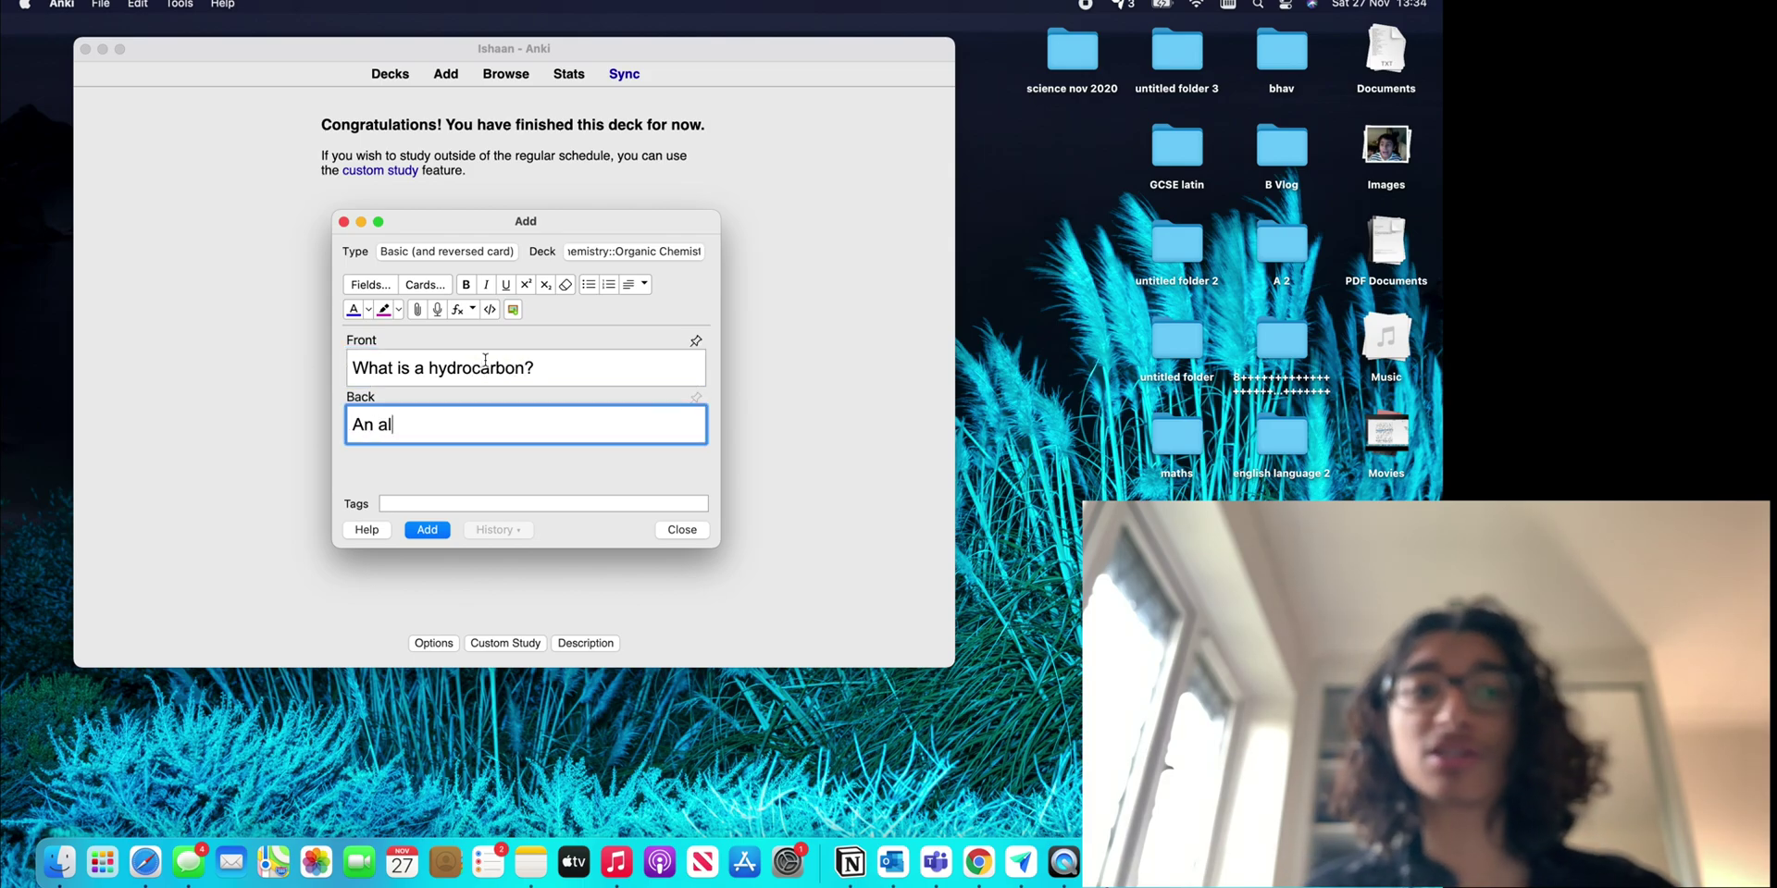
type(" element ma")
key("BackSpace")
type("made")
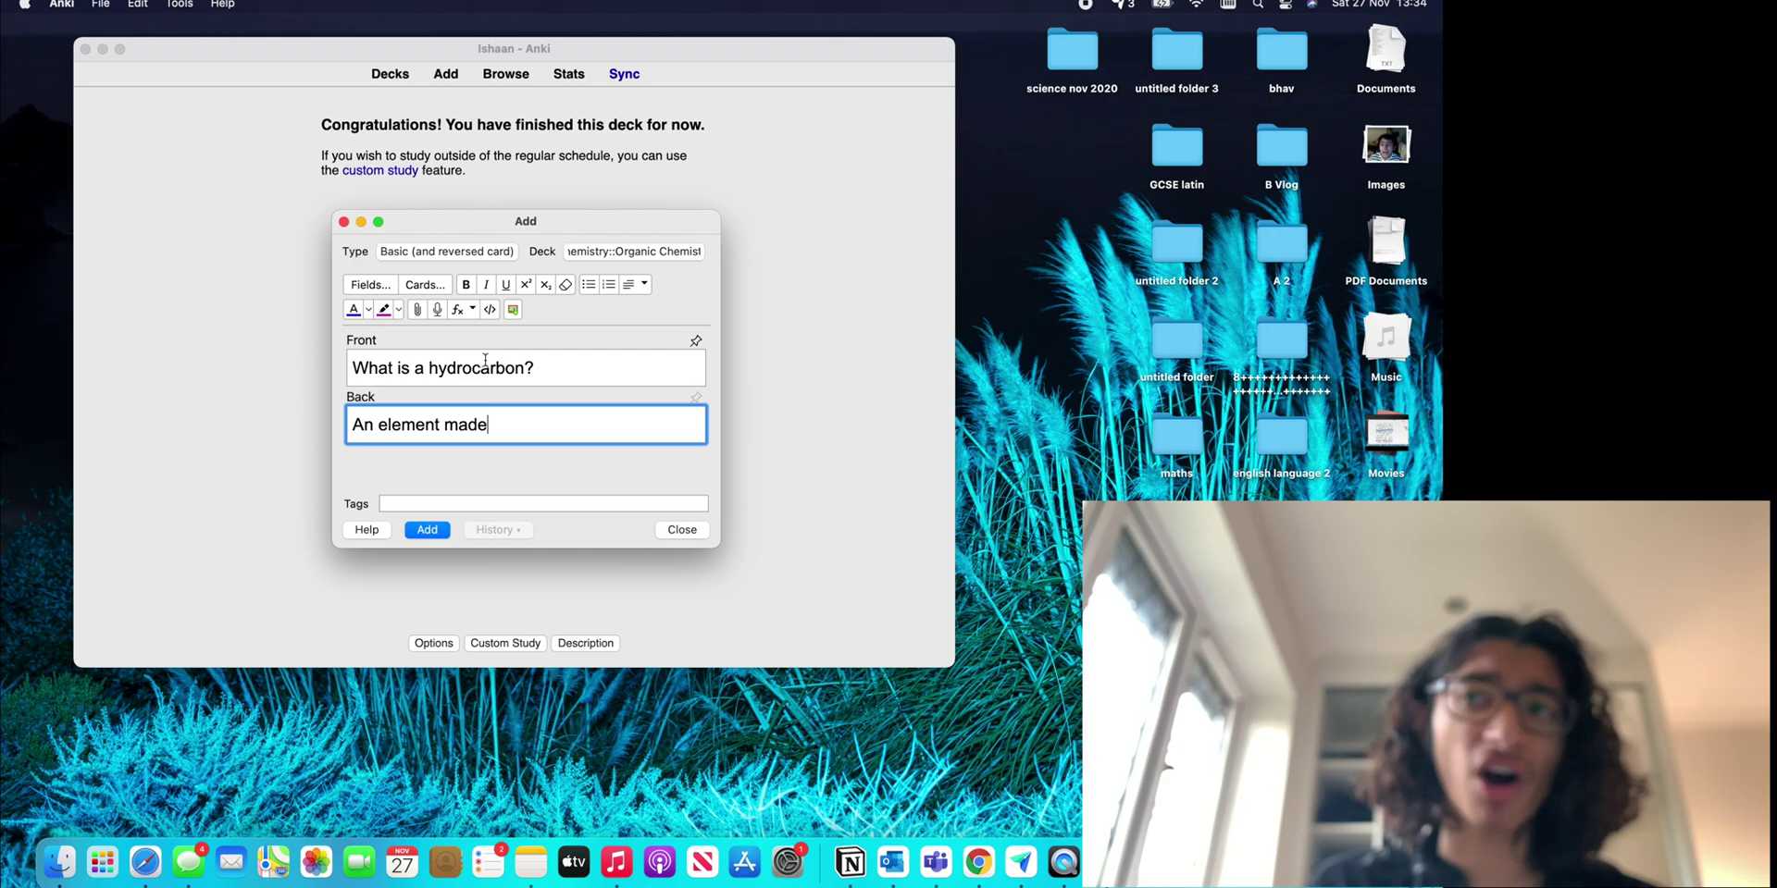
type(" up of hydrogen and carbon ONLY.")
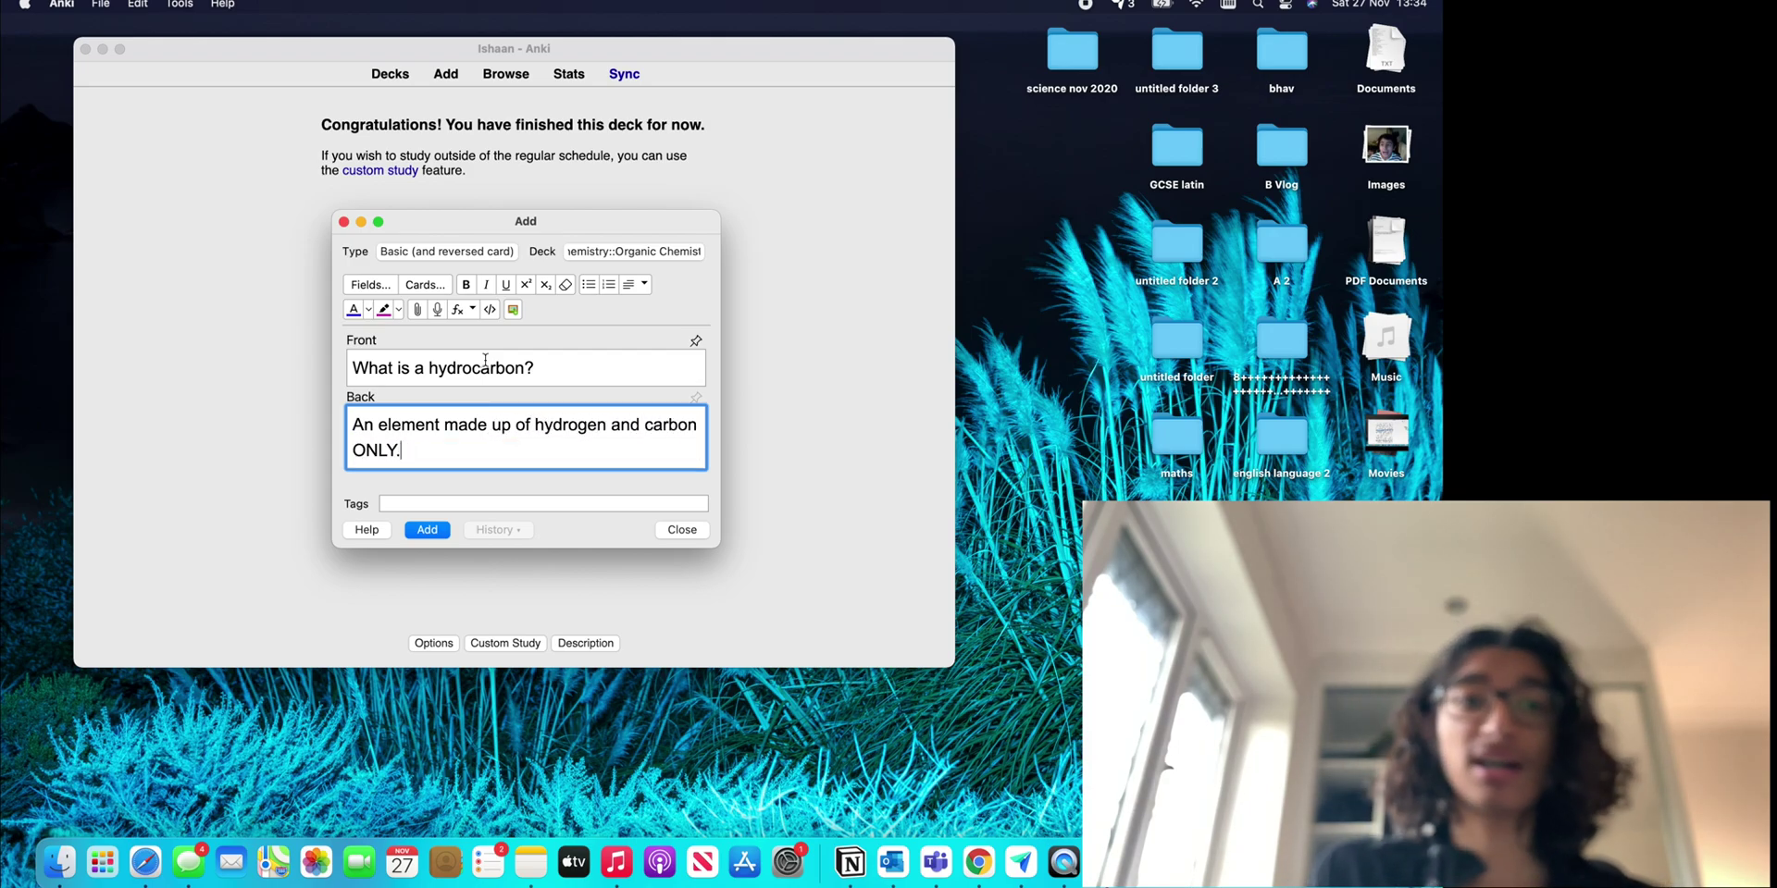
left_click(427, 529)
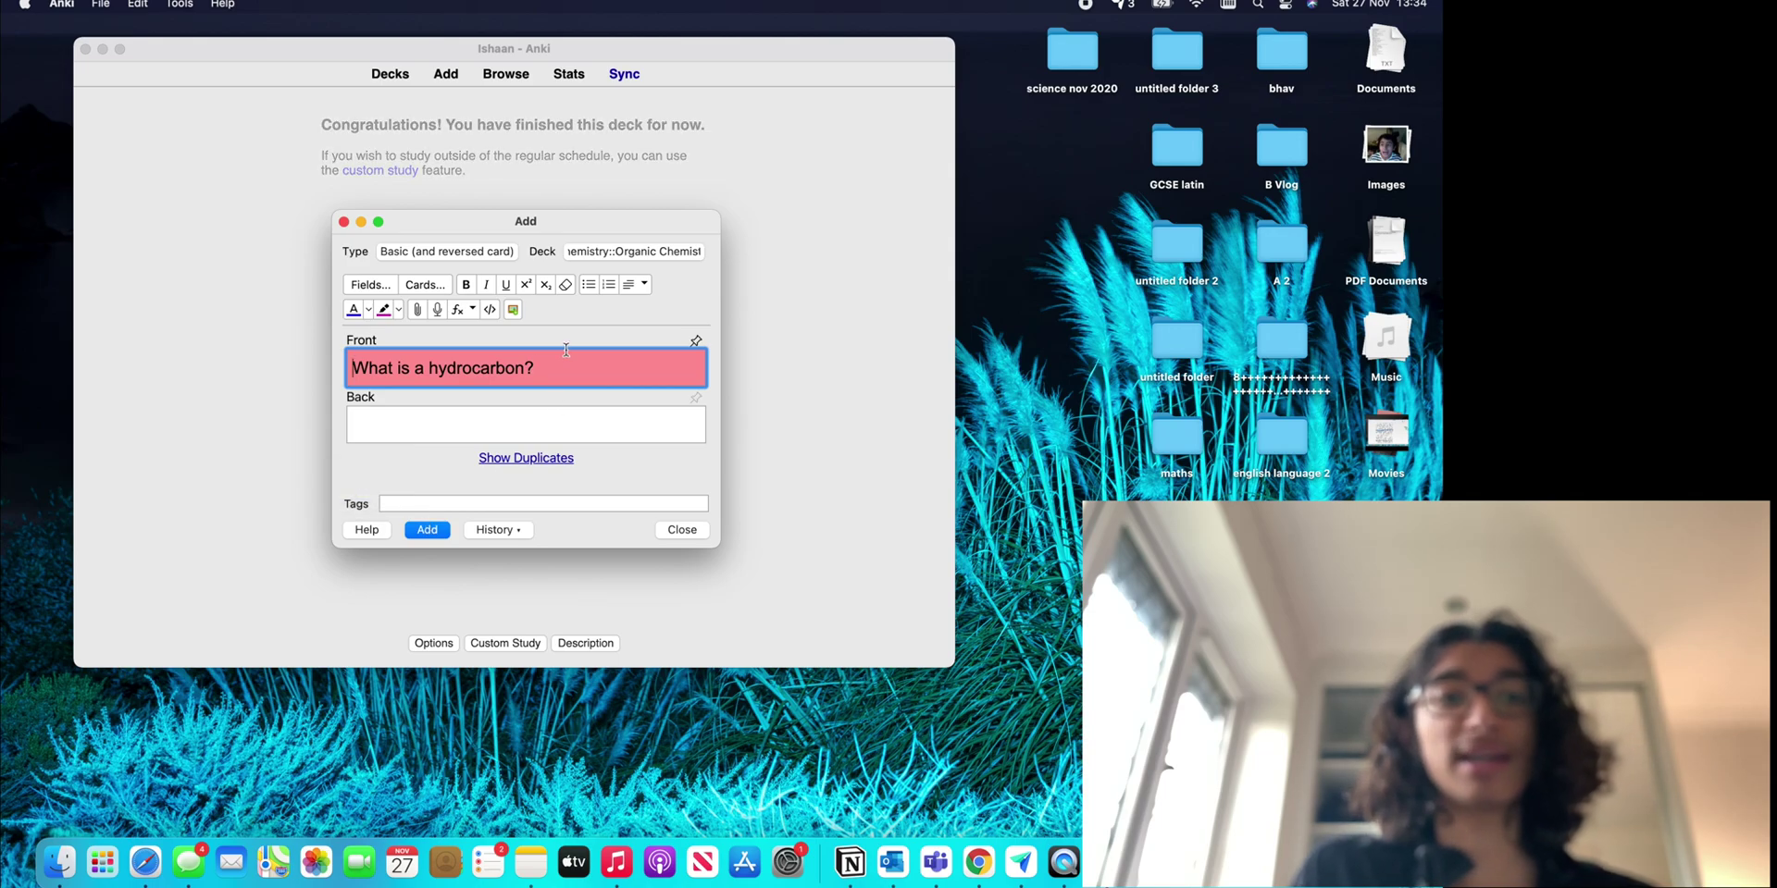
Start overwriting the retained front text for another card, and close the card entry window without adding it.
key("super+a")
type("Wha")
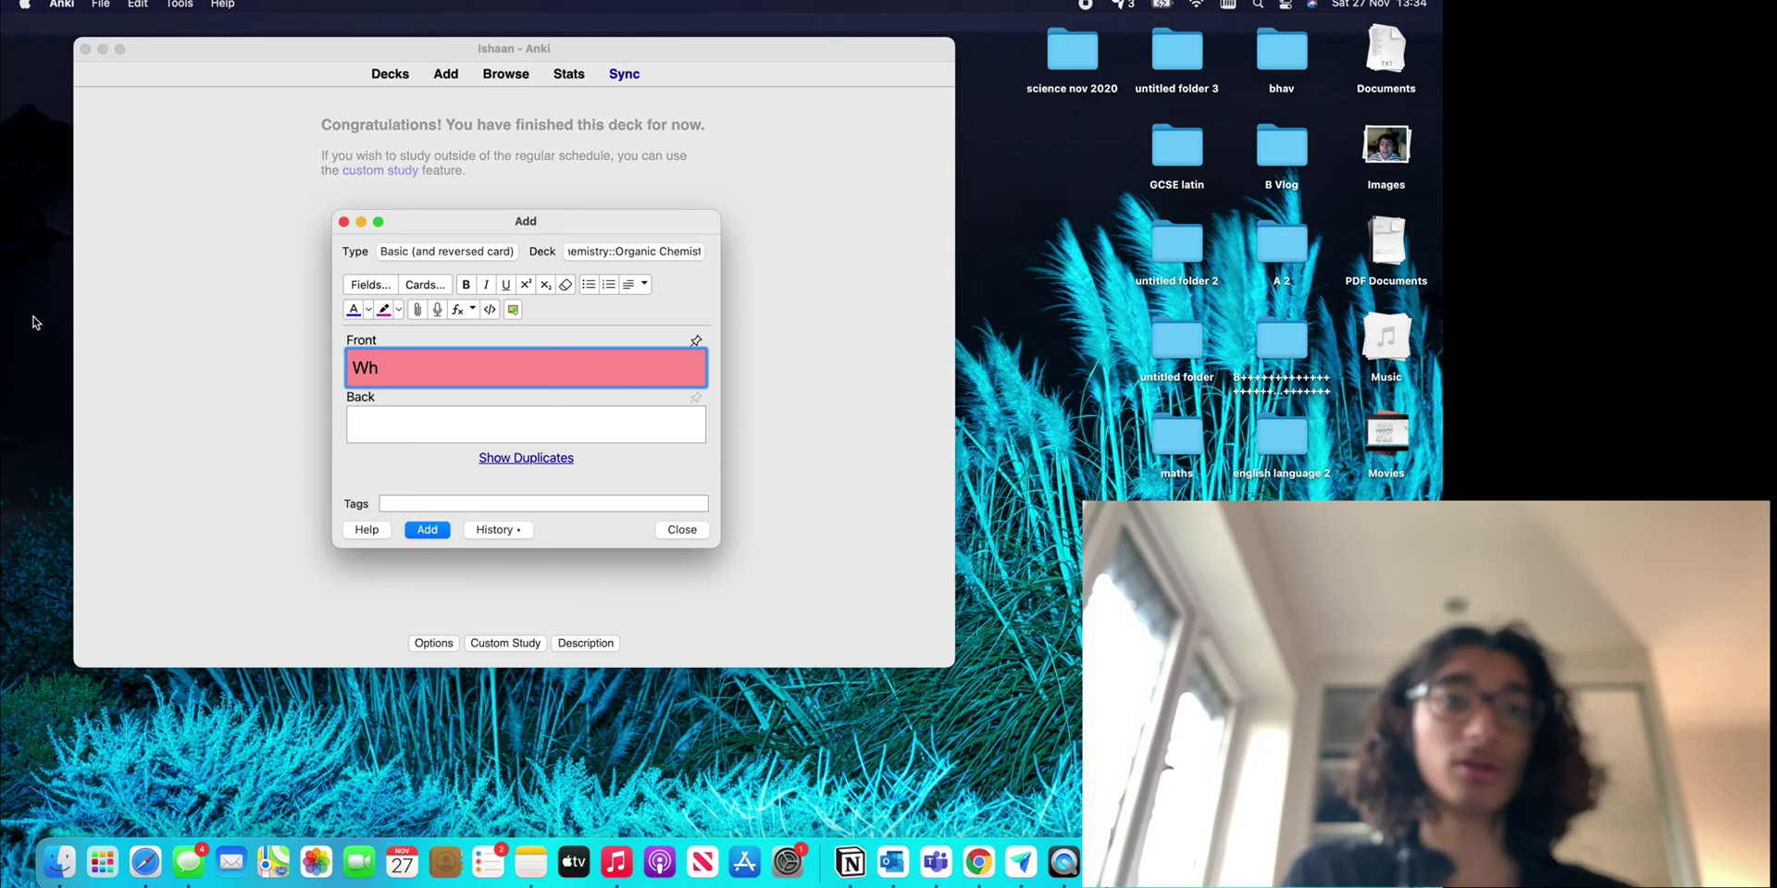
left_click(343, 222)
left_click(638, 189)
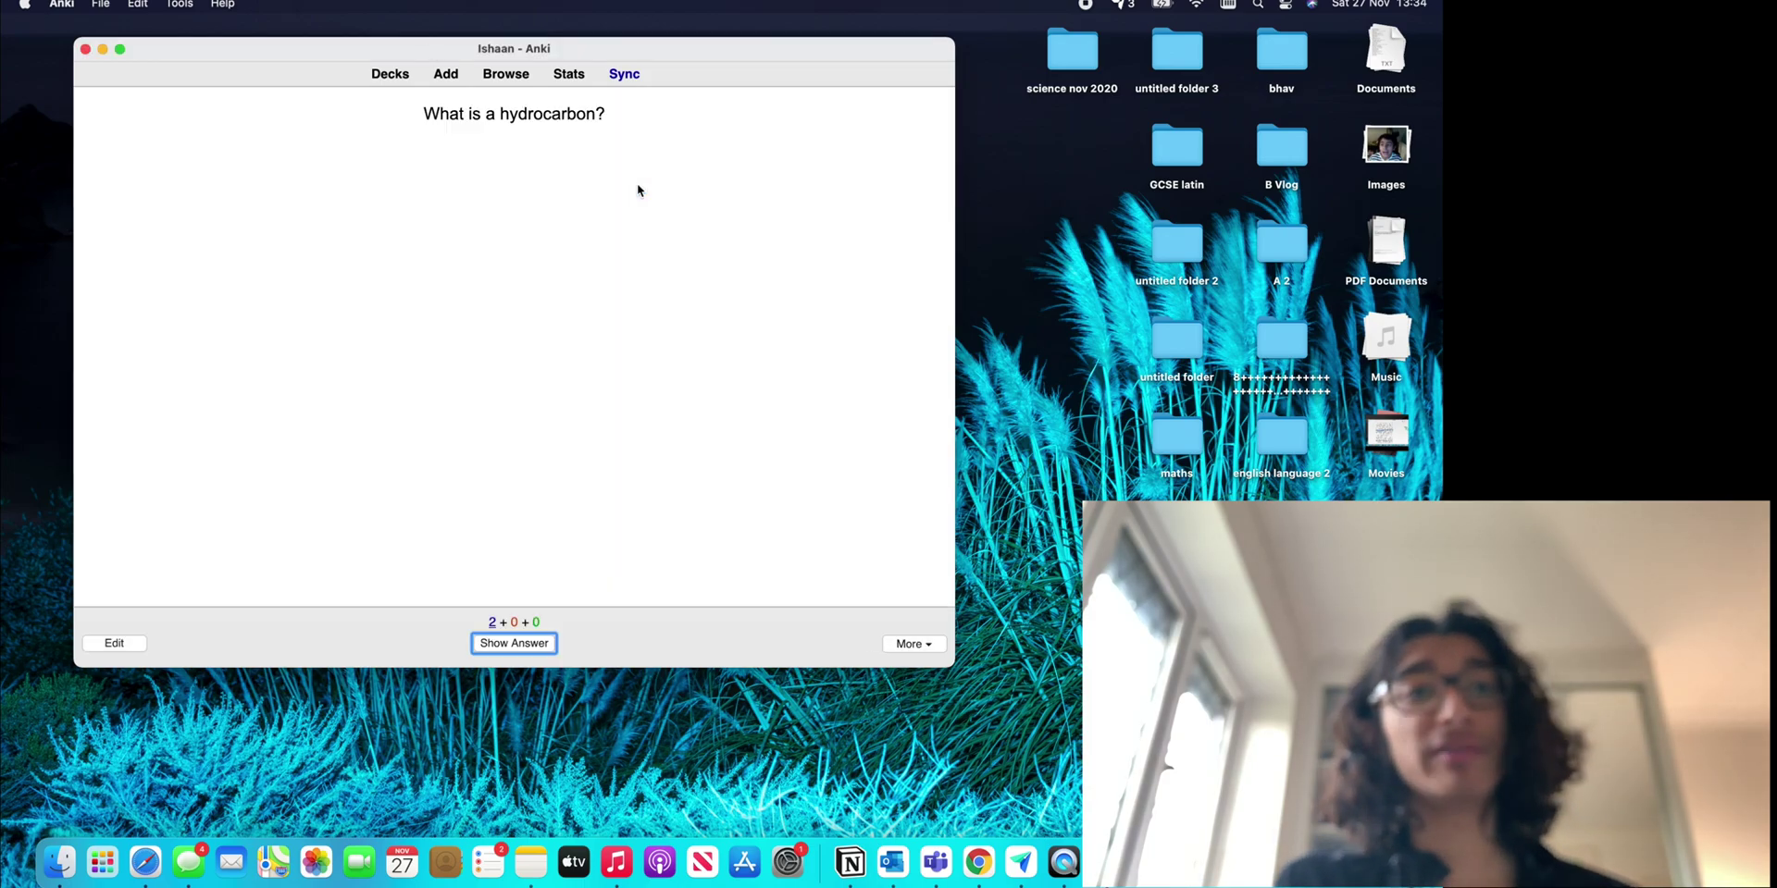
Study the hydrocarbon card in both directions once, revealing and rating each answer.
key("space")
left_click_drag(365, 152, 775, 172)
key("space")
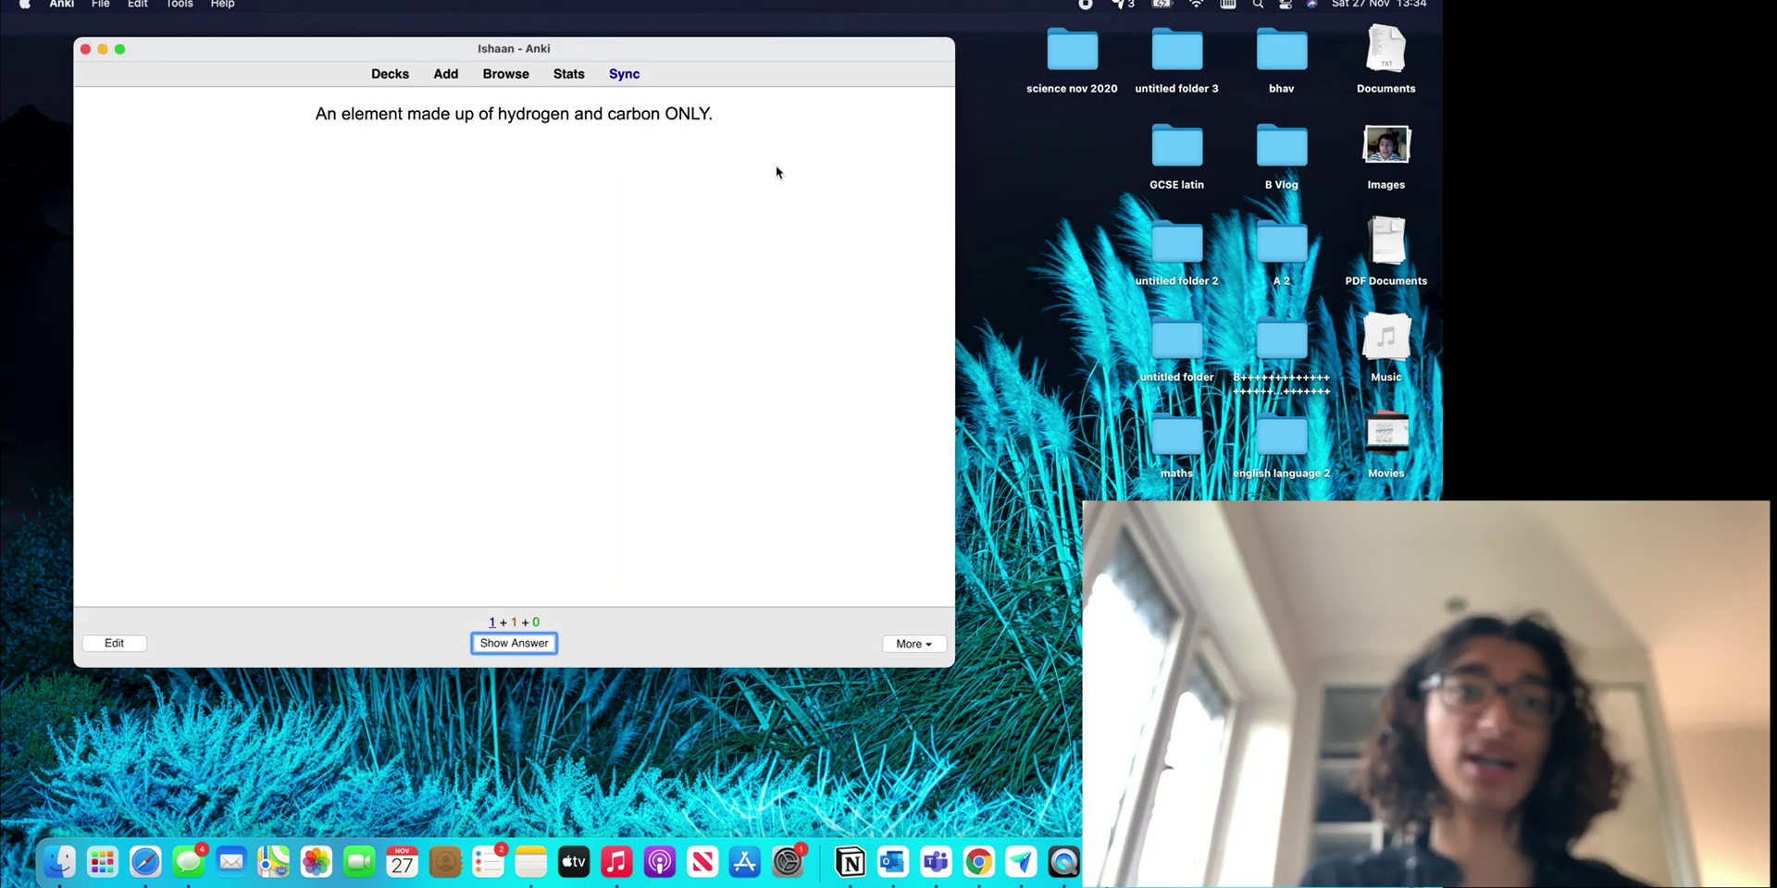
key("space")
left_click_drag(609, 194, 352, 109)
key("space")
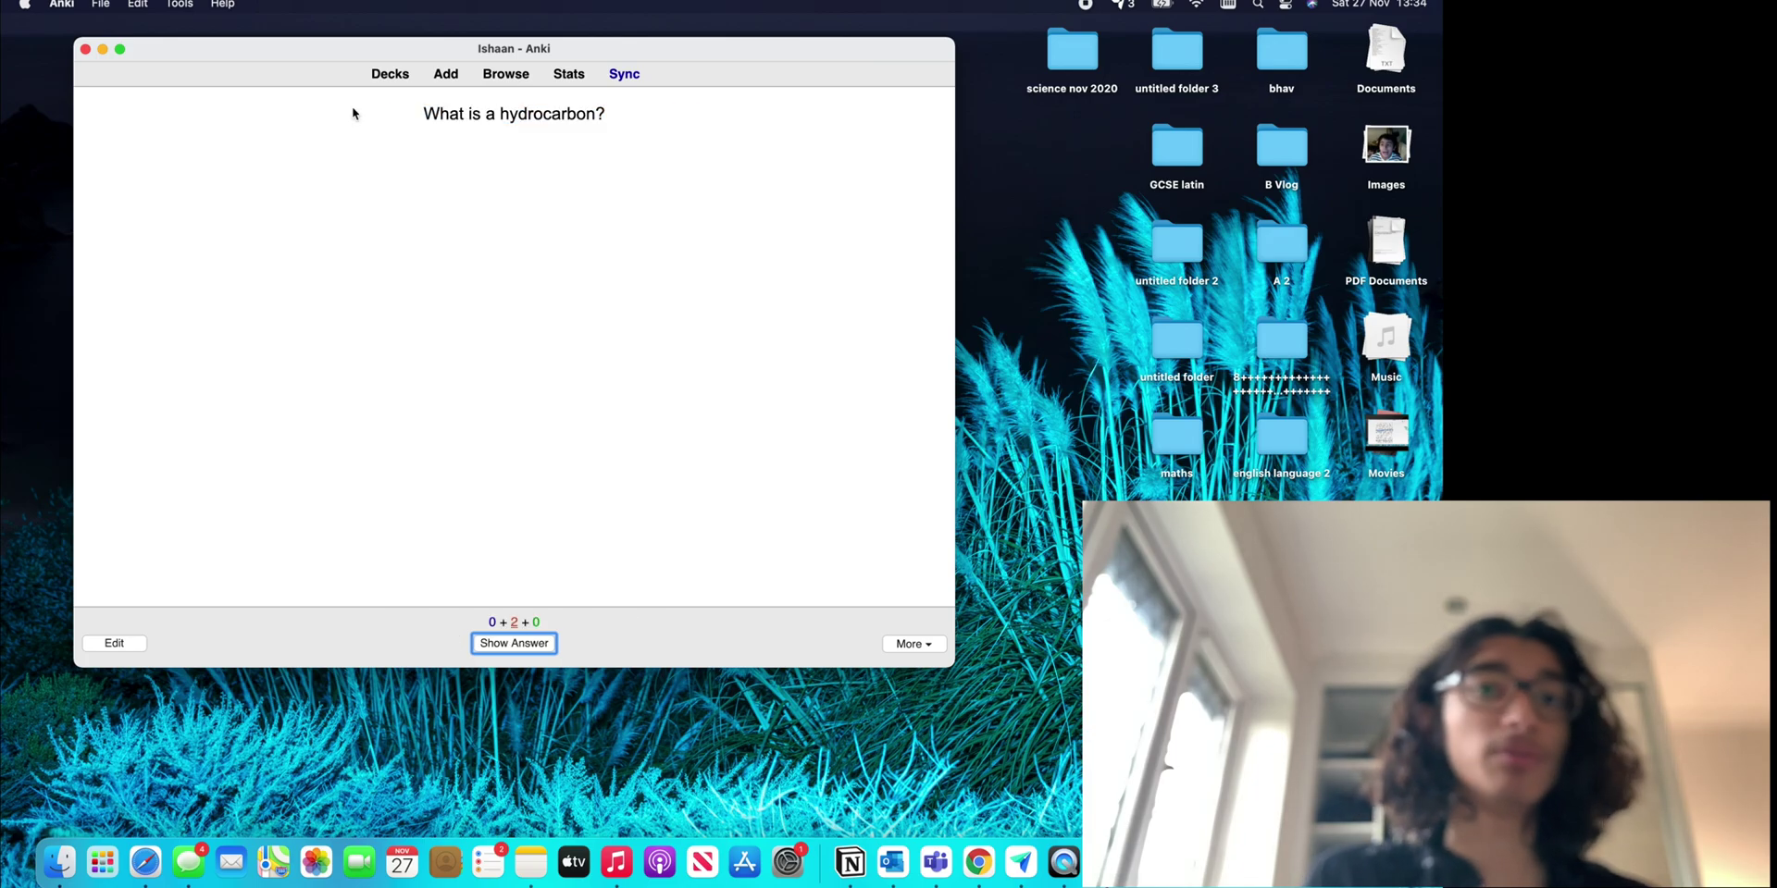
Repeat both hydrocarbon cards, rating the reversed card Hard, and finish the deck's review.
key("space")
double_click(685, 153)
key("space")
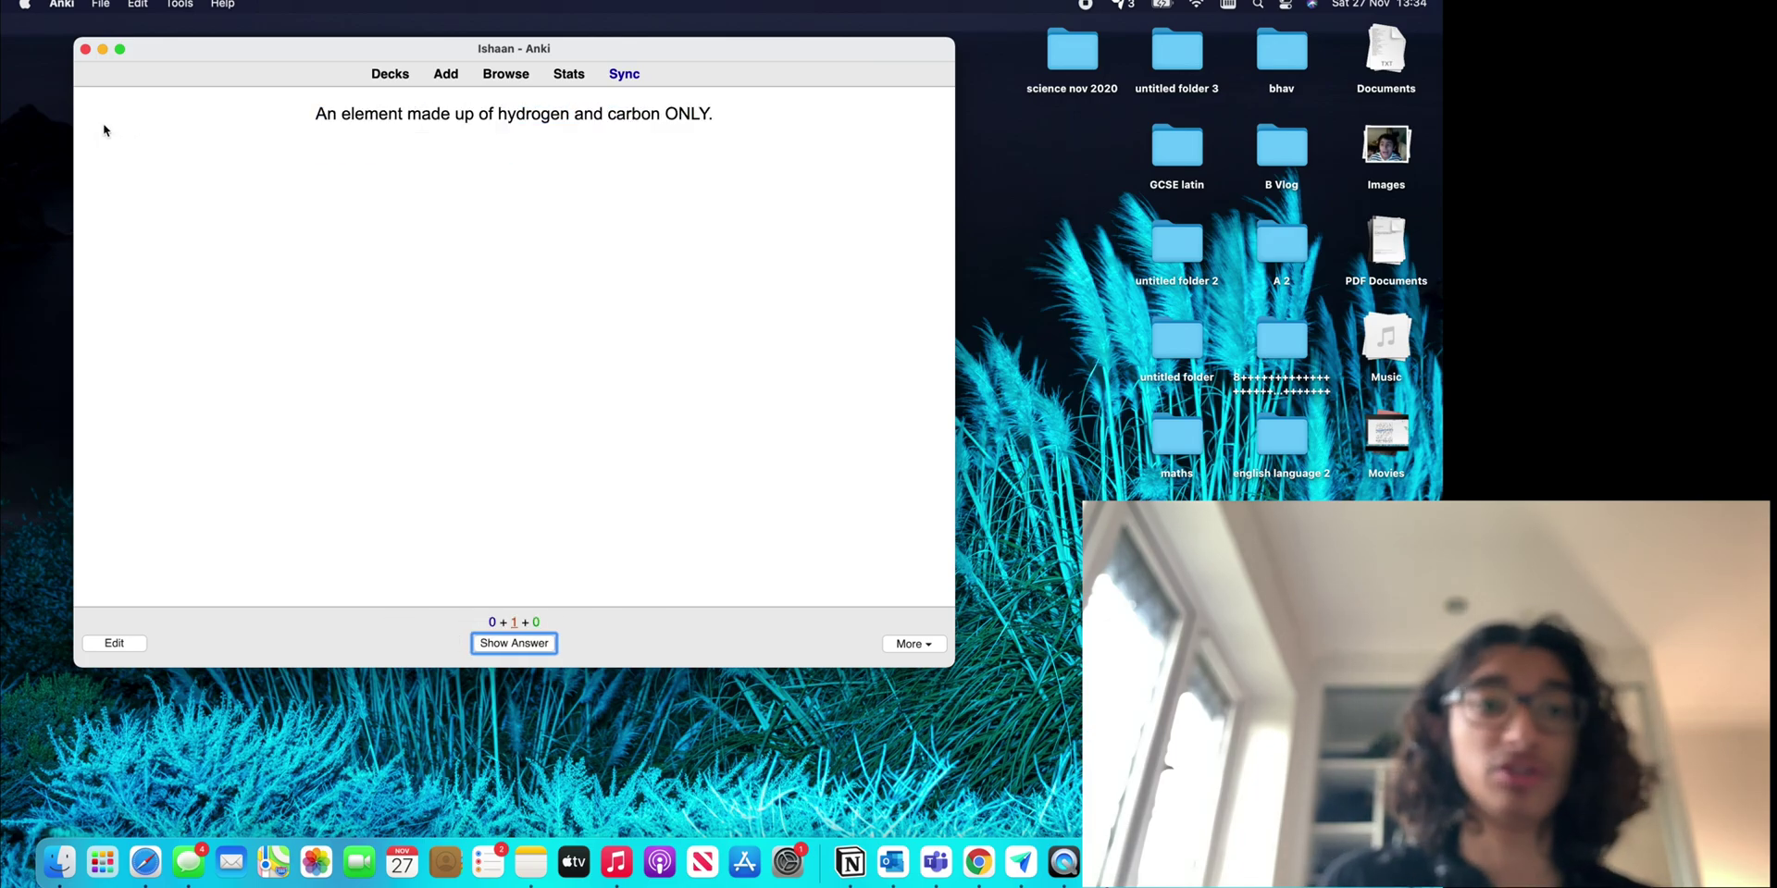
key("space")
left_click(474, 644)
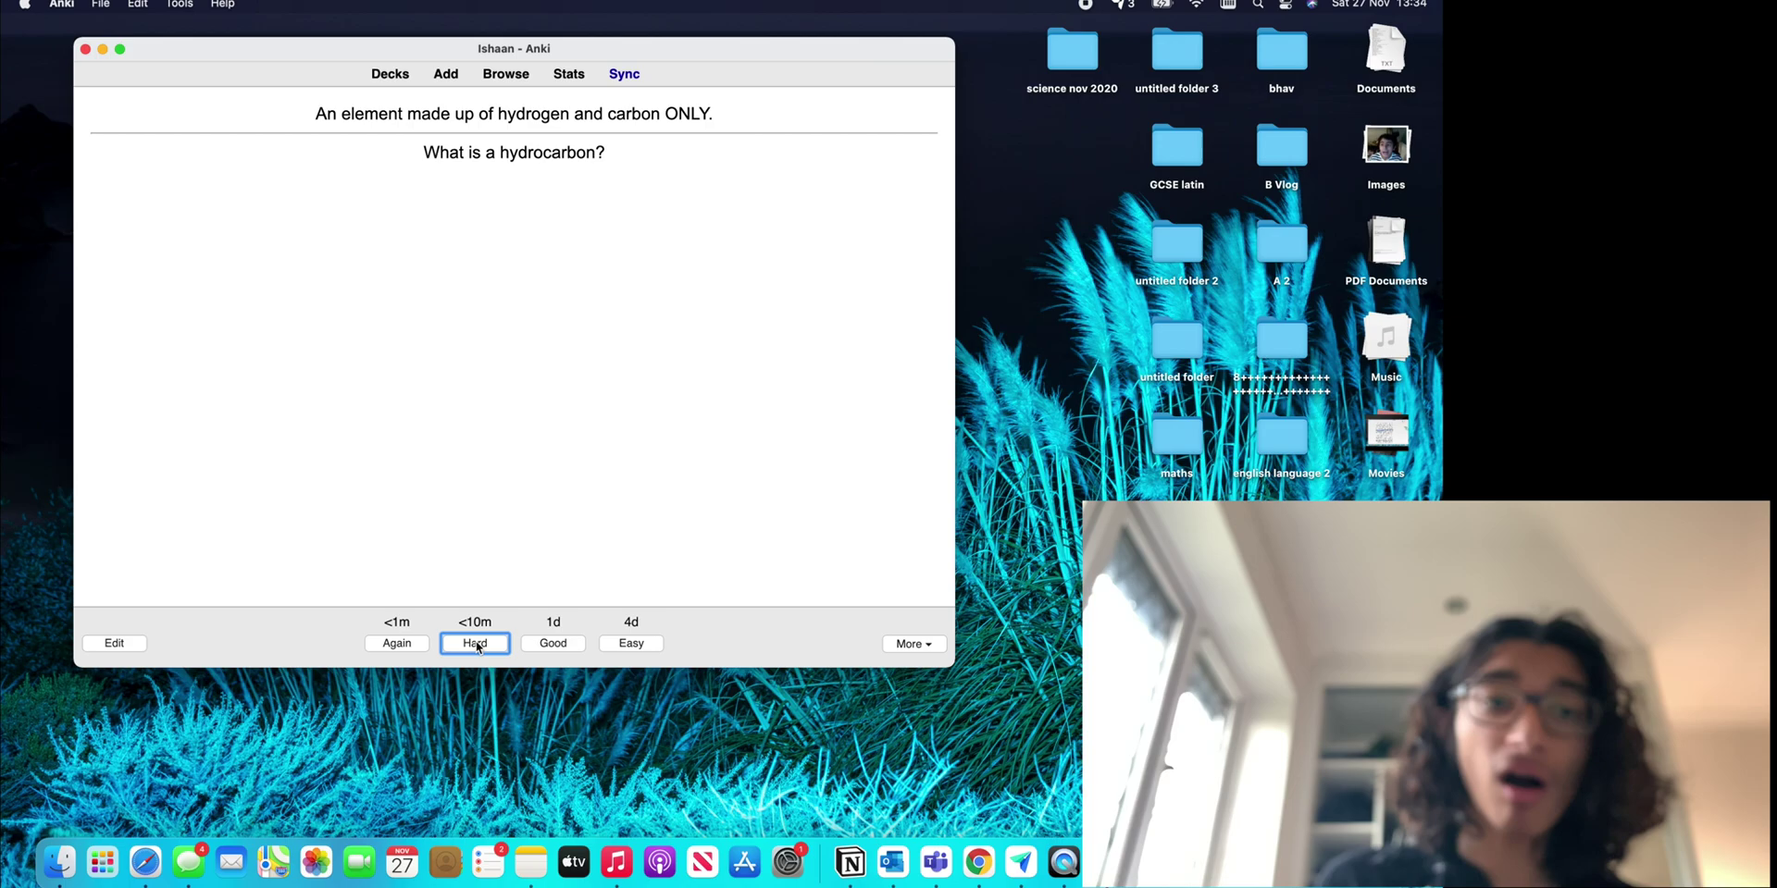
left_click(475, 644)
left_click_drag(618, 185, 302, 114)
key("space")
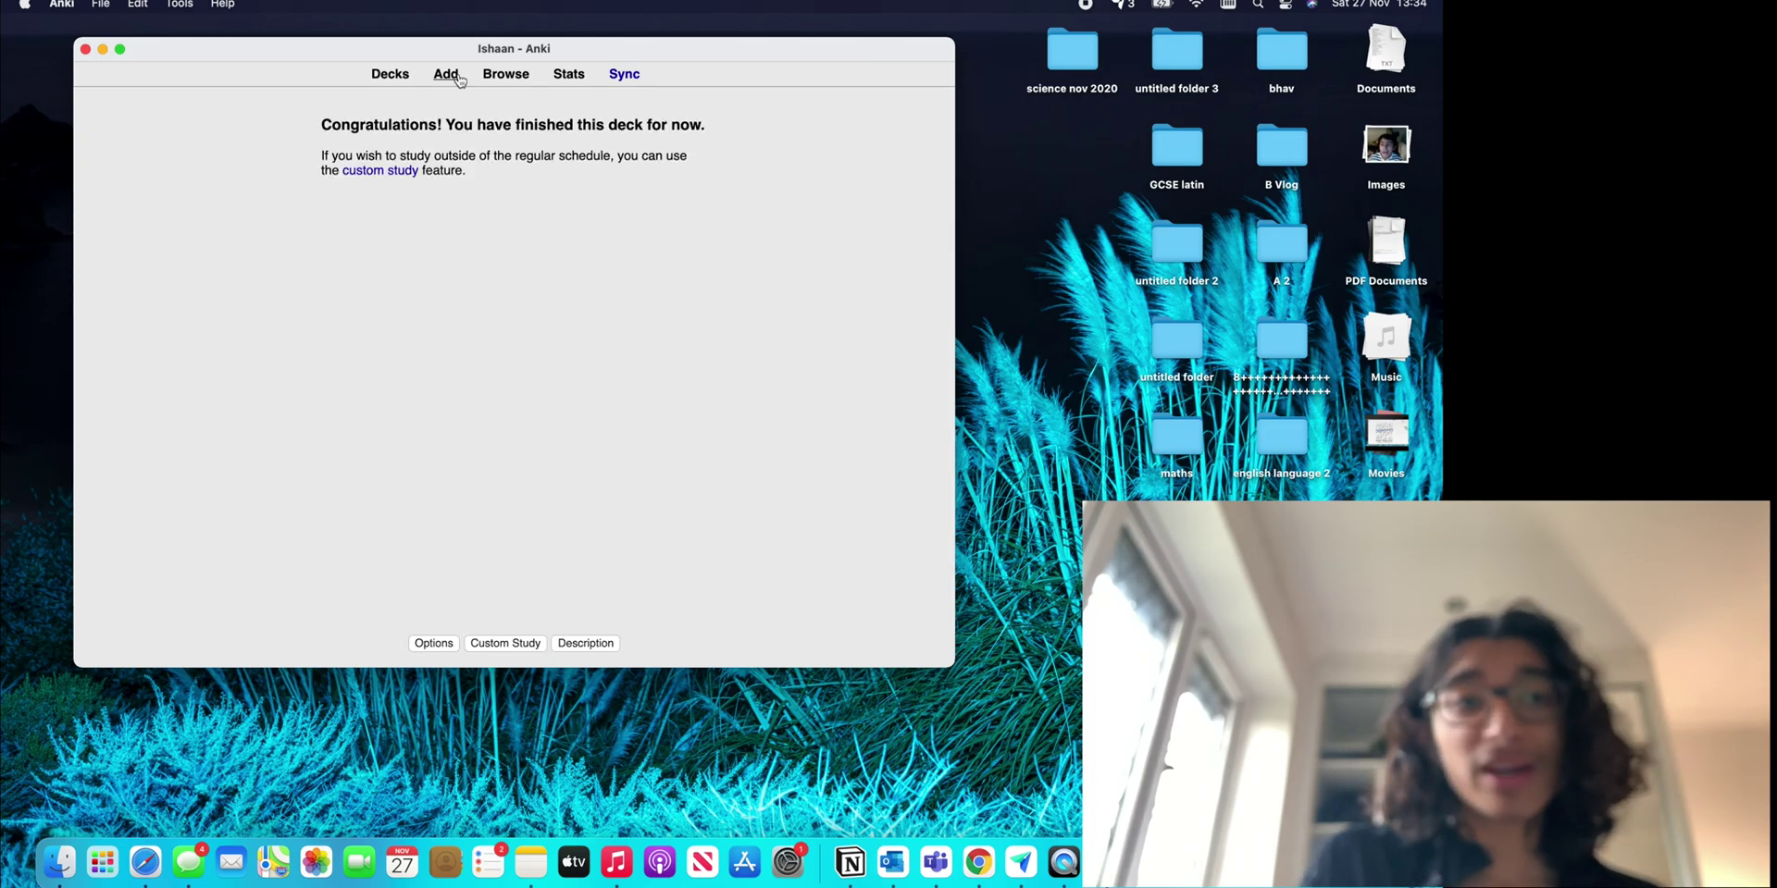
Start a new card in the Organic Chemistry deck and set its type to Cloze.
left_click(448, 76)
left_click(474, 253)
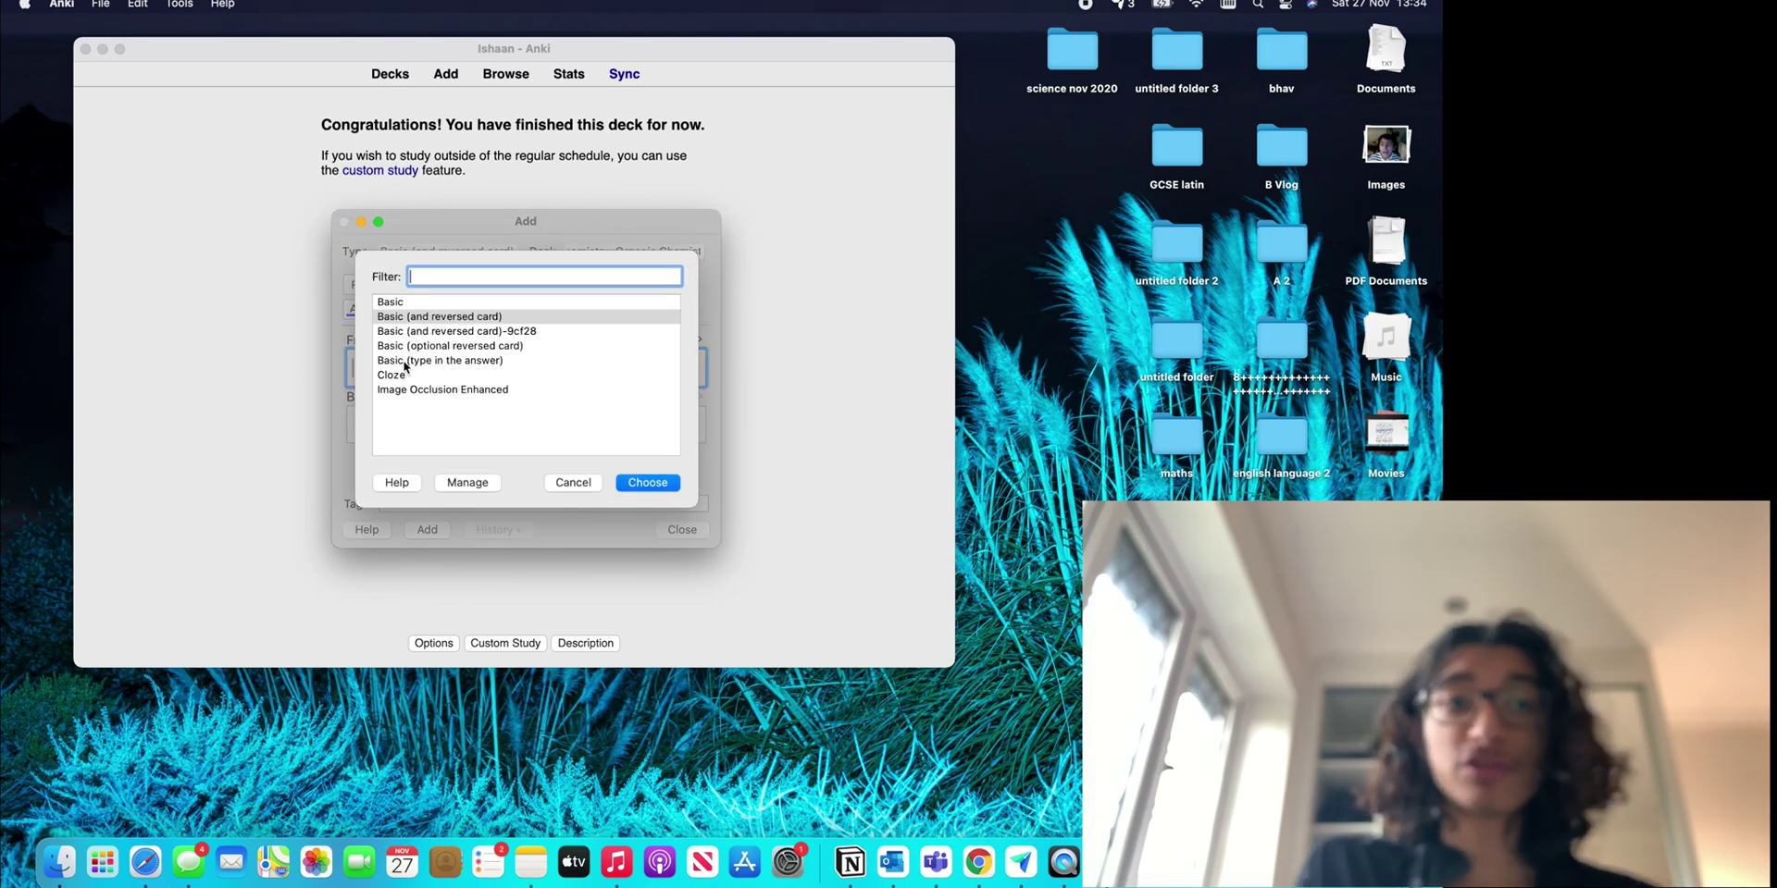
left_click(404, 375)
left_click(668, 488)
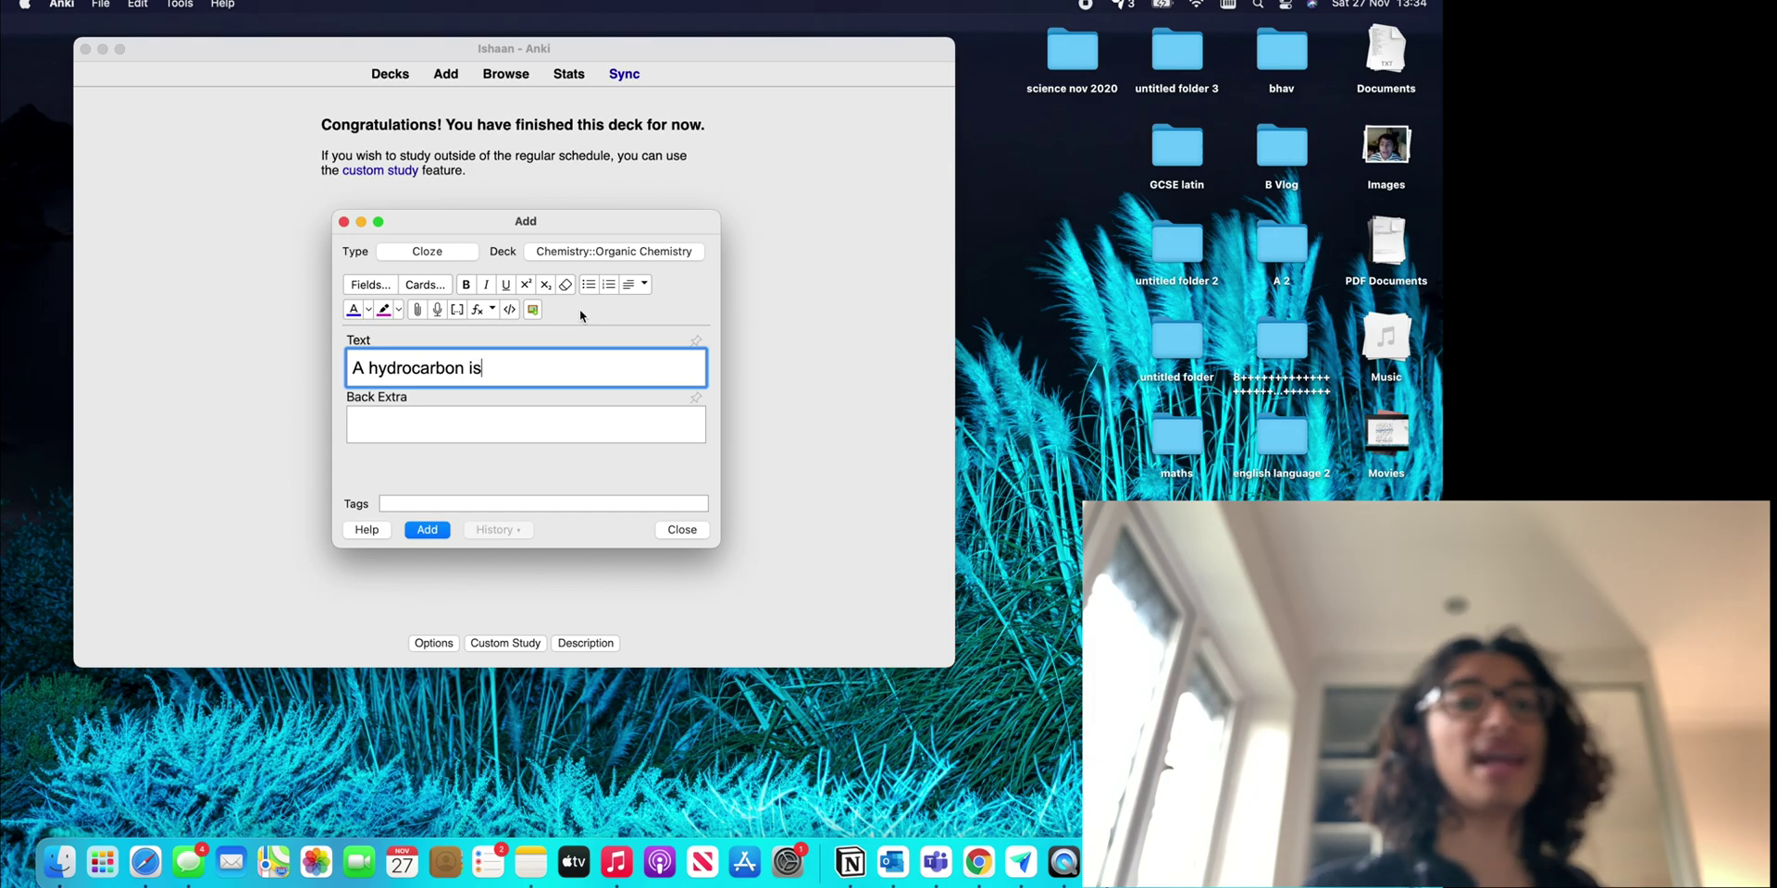
Enter the cloze text "A hydrocarbon is an element made up of hydrogen and carbon only.".
type("A hydrocarbon is an element m")
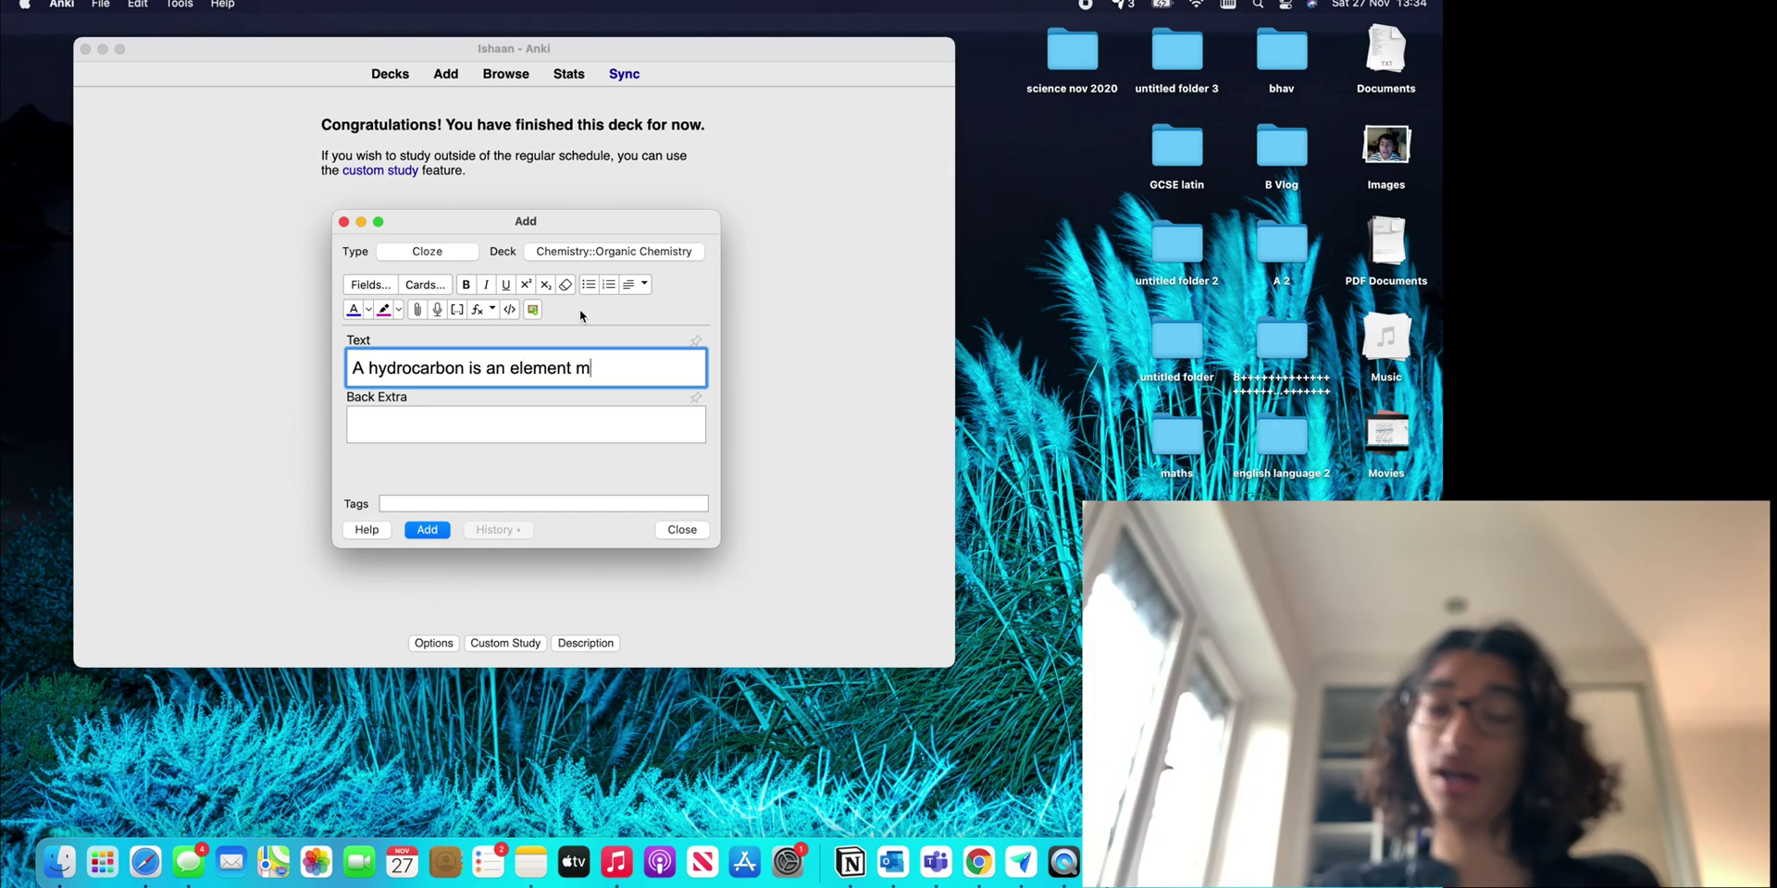
type("ade up of hydrgoen an")
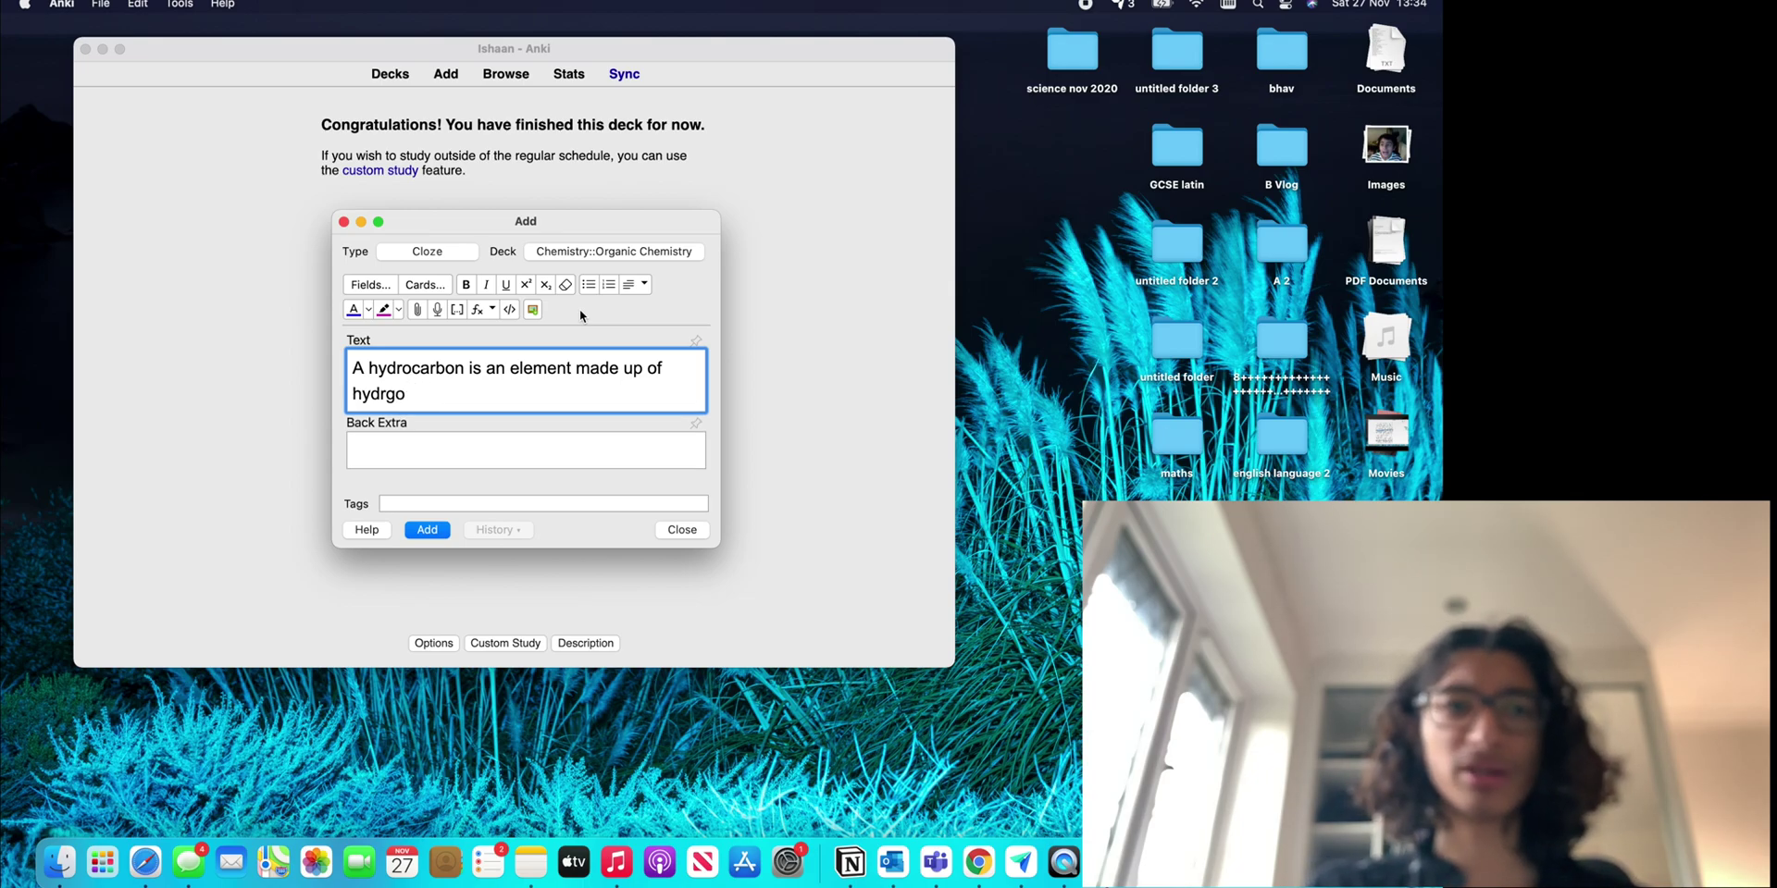
key("BackSpace")
type("ogen a")
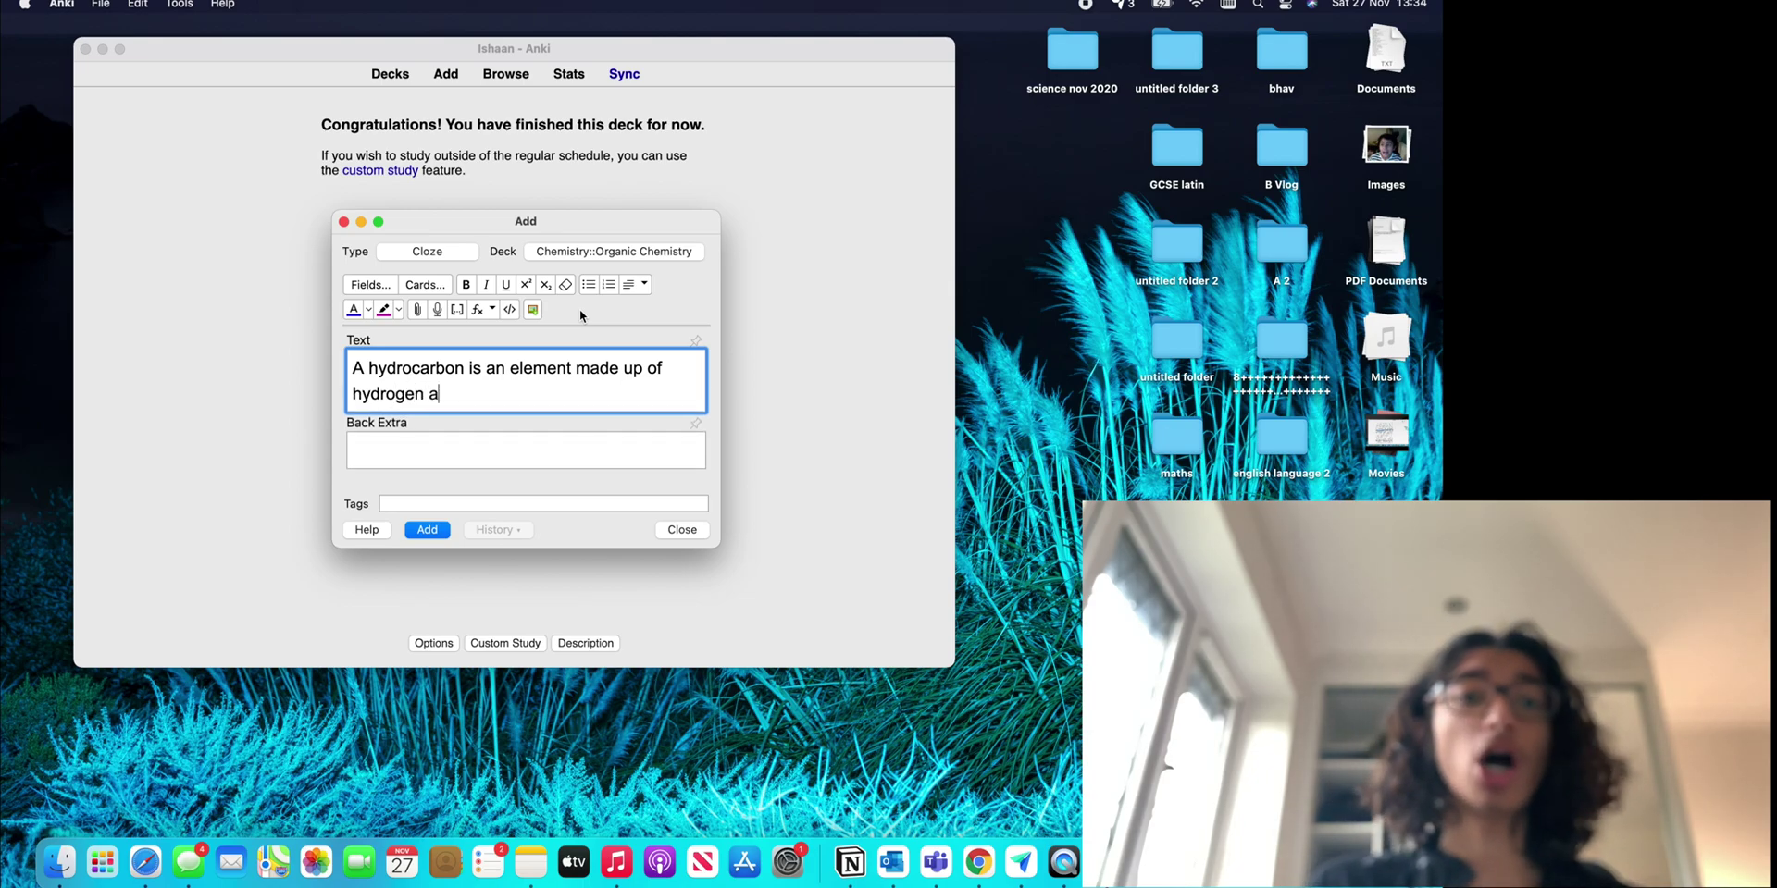
type("nd carbon only.")
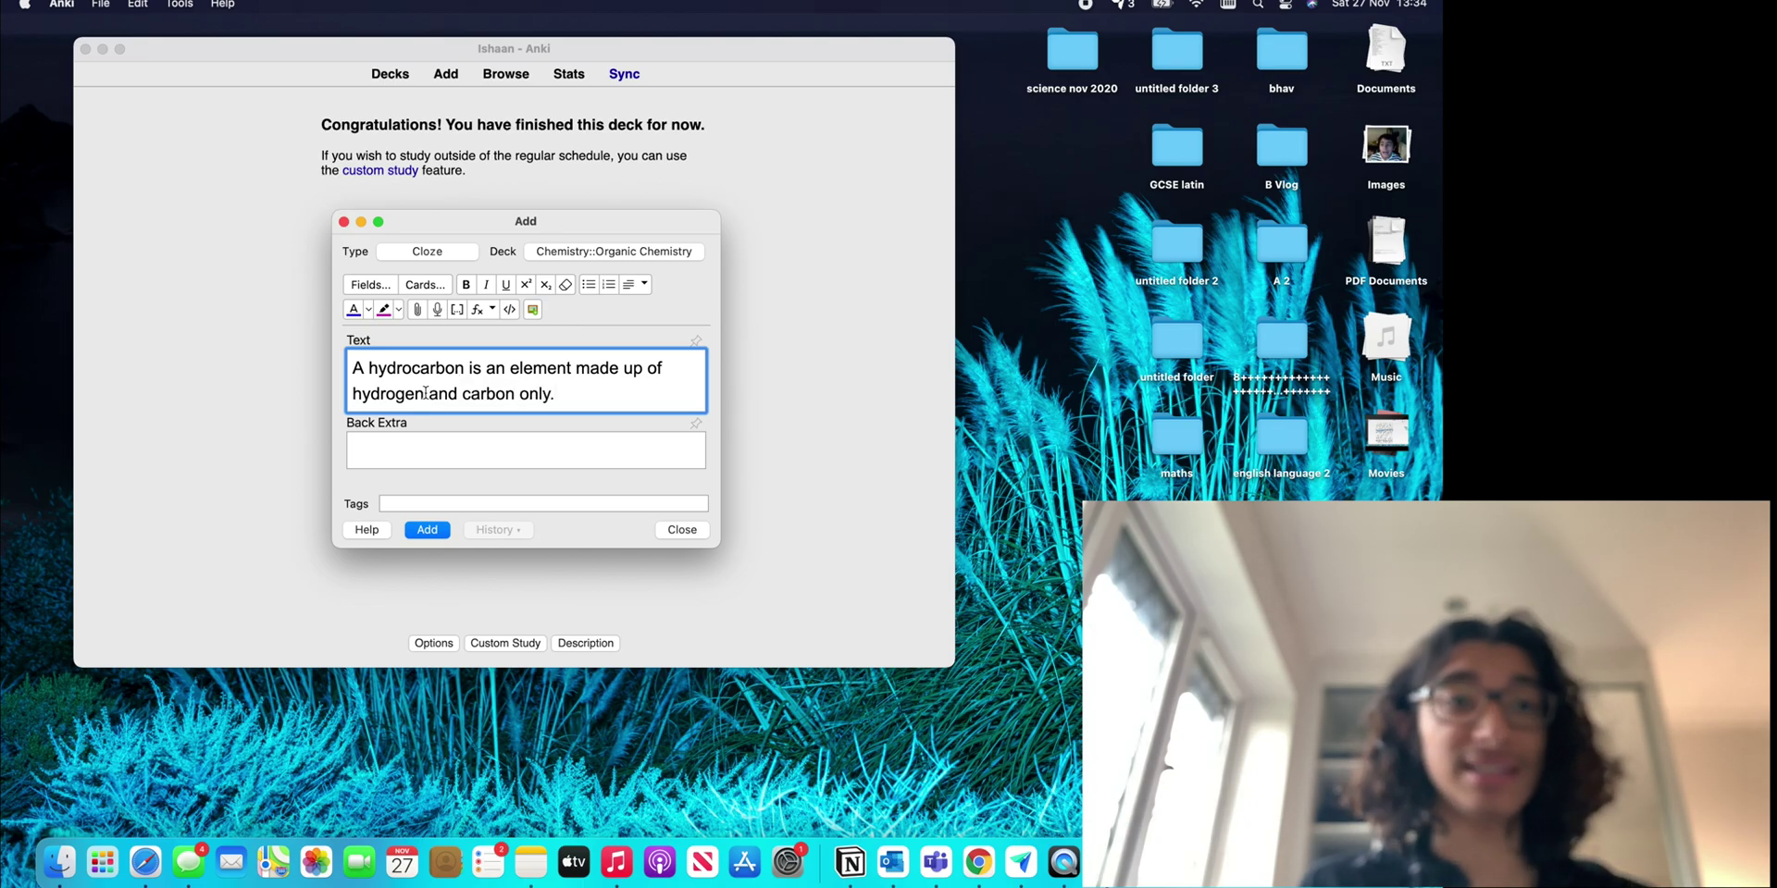
Mark "hydrogen", "carbon" and "only" as separate cloze deletions c1, c2 and c3, and add the note to the Organic Chemistry deck.
left_click_drag(426, 392, 366, 392)
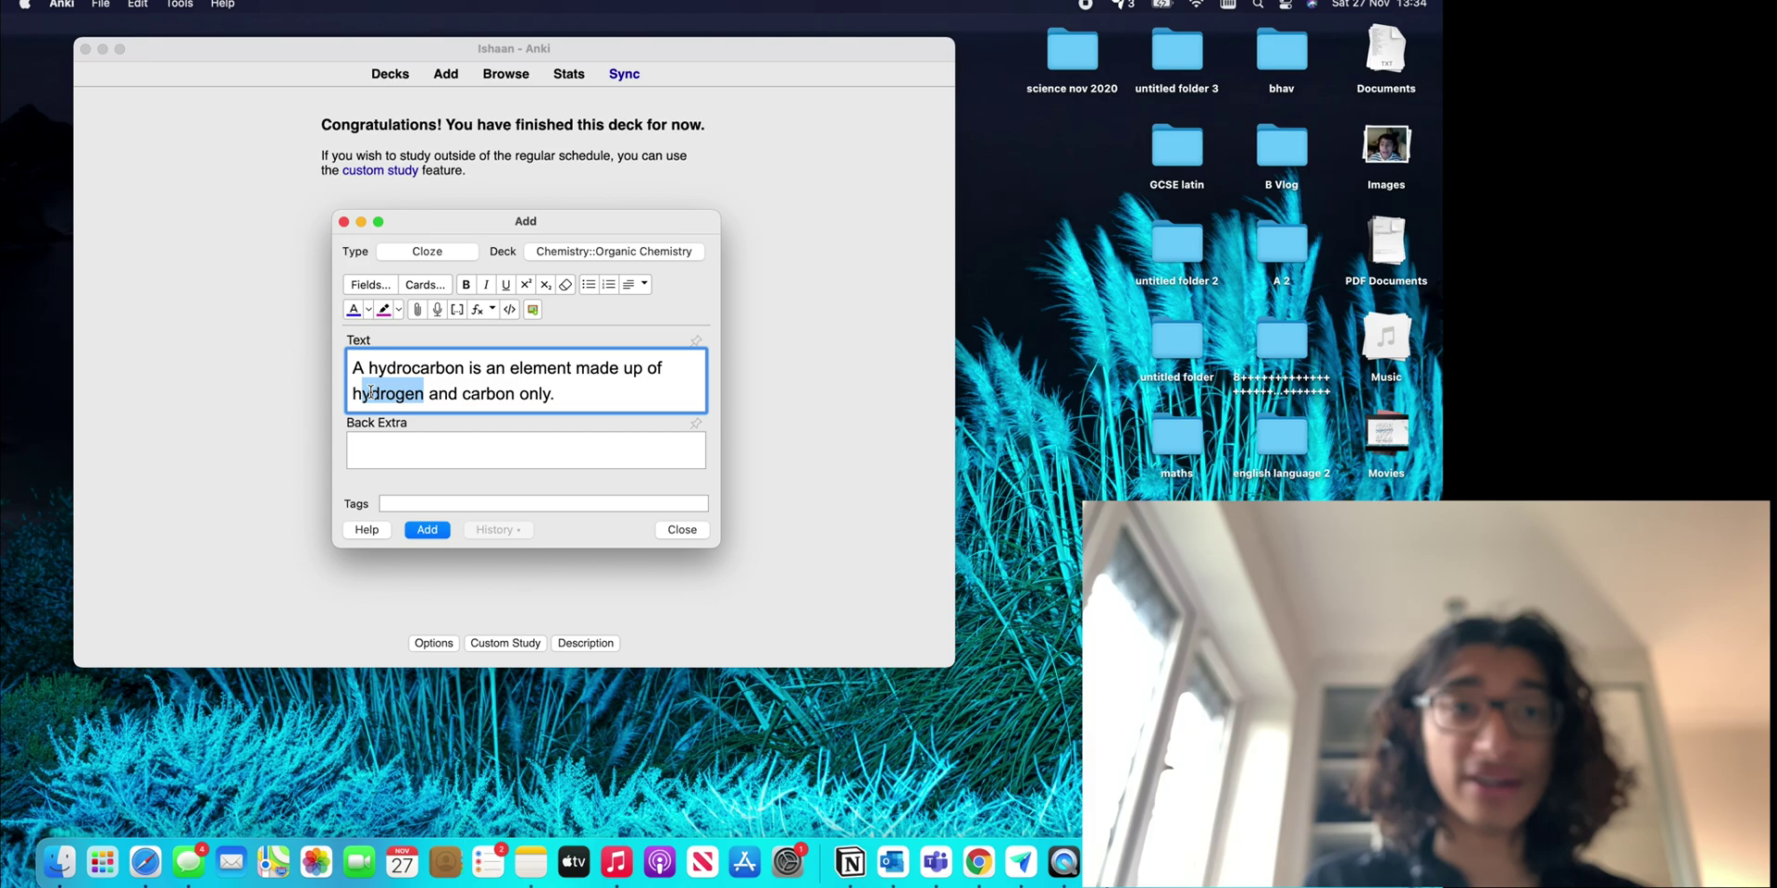
key("super+shift+c")
key("super+z")
left_click_drag(428, 393, 323, 398)
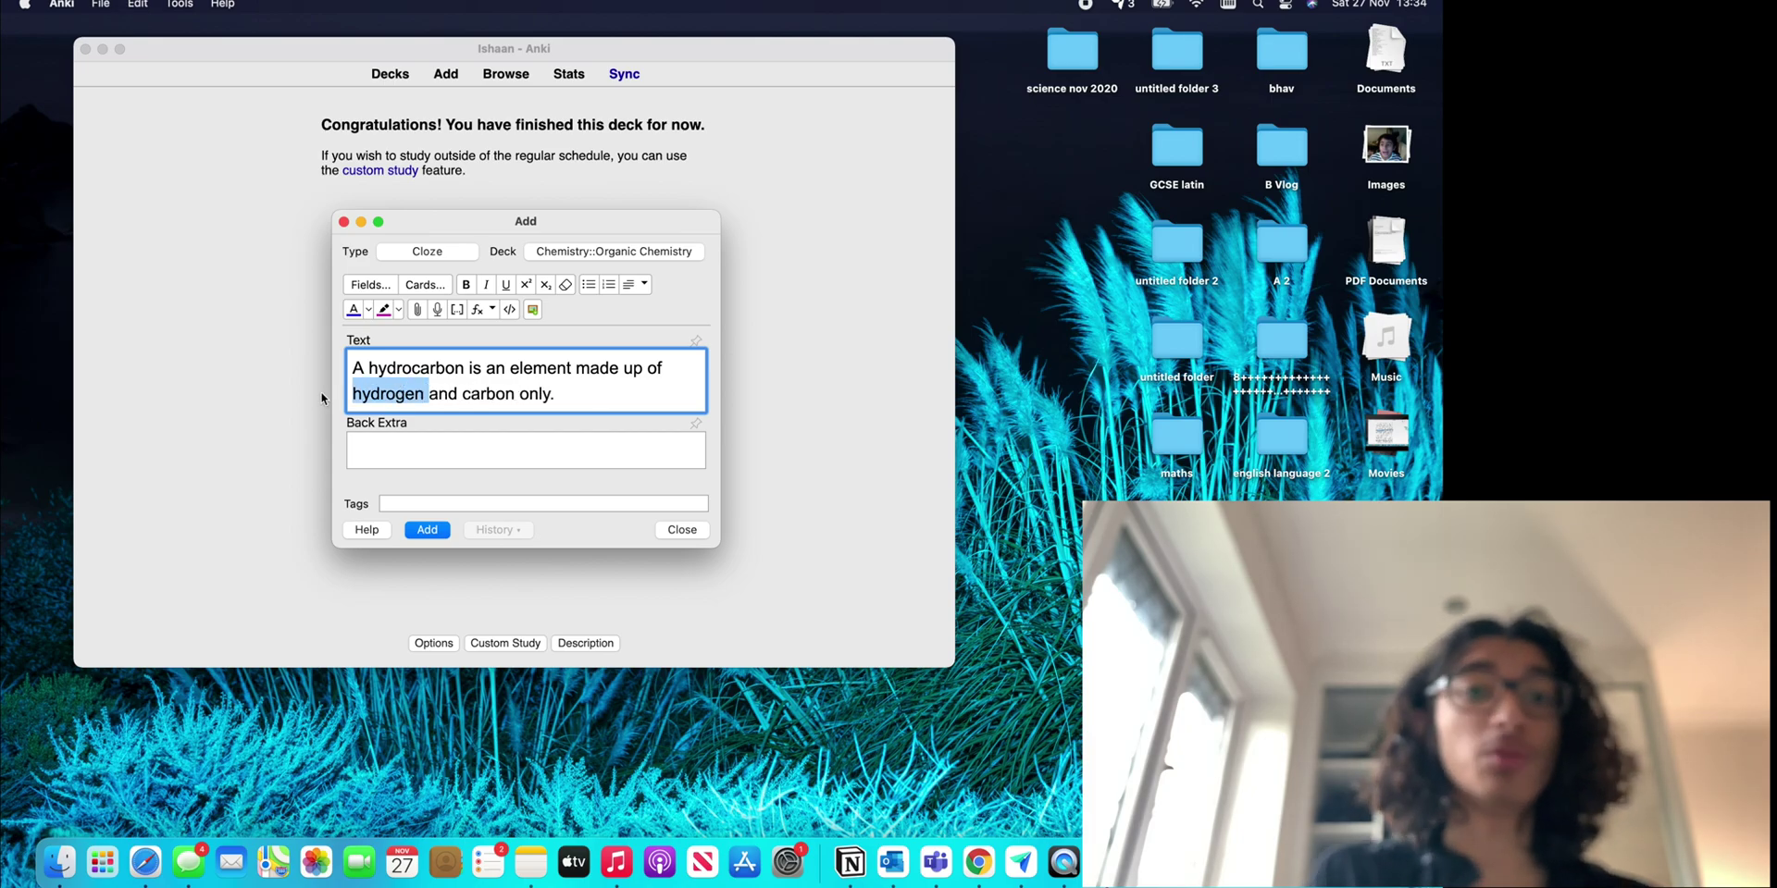
key("super+shift+c")
left_click_drag(565, 396, 512, 396)
key("super+shift+c")
left_click_drag(653, 392, 620, 393)
key("super+shift+c")
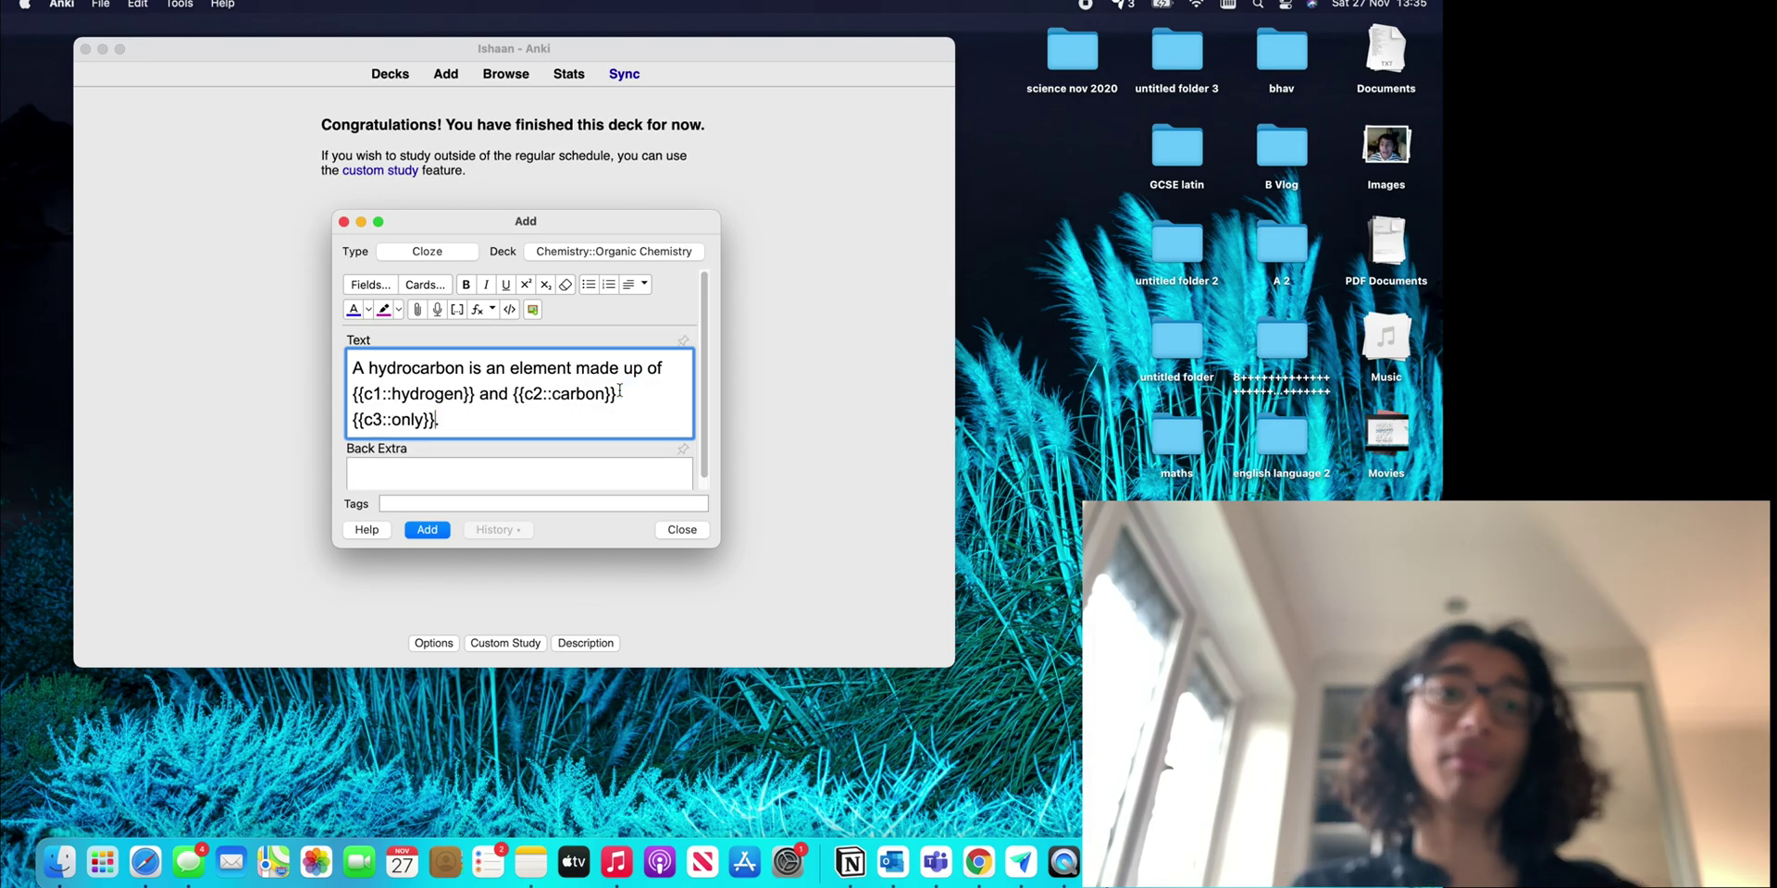
left_click(428, 530)
key("Escape")
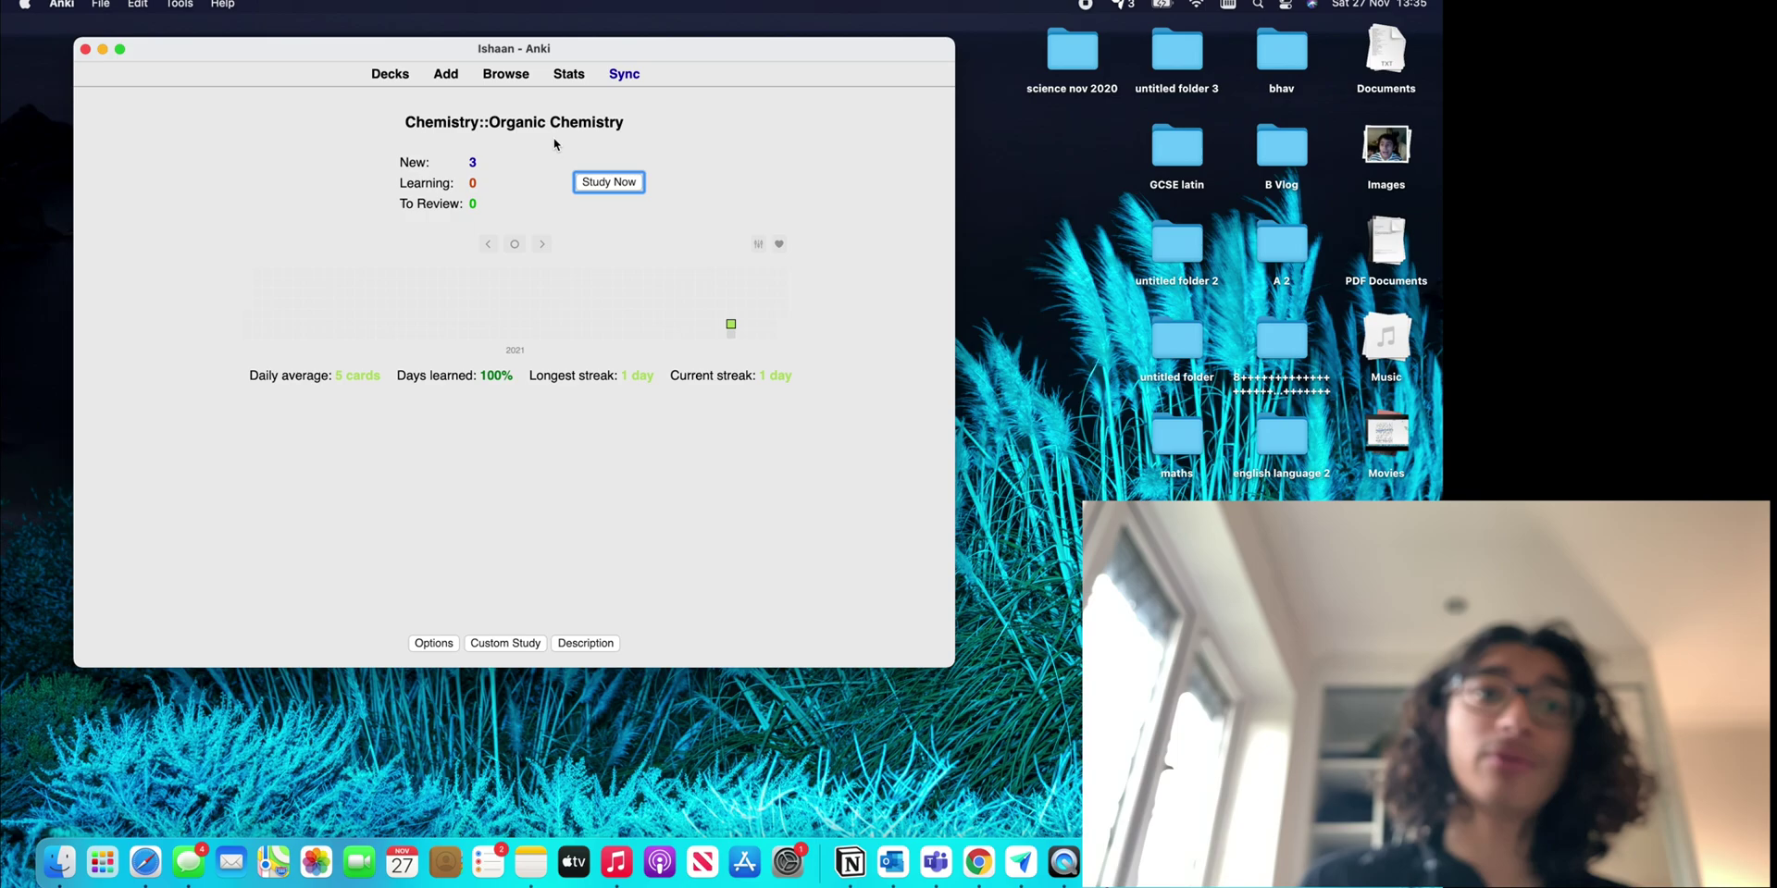
Study the three hydrocarbon cloze cards once, revealing and rating the answers for "hydrogen", "carbon" and "only".
left_click(614, 182)
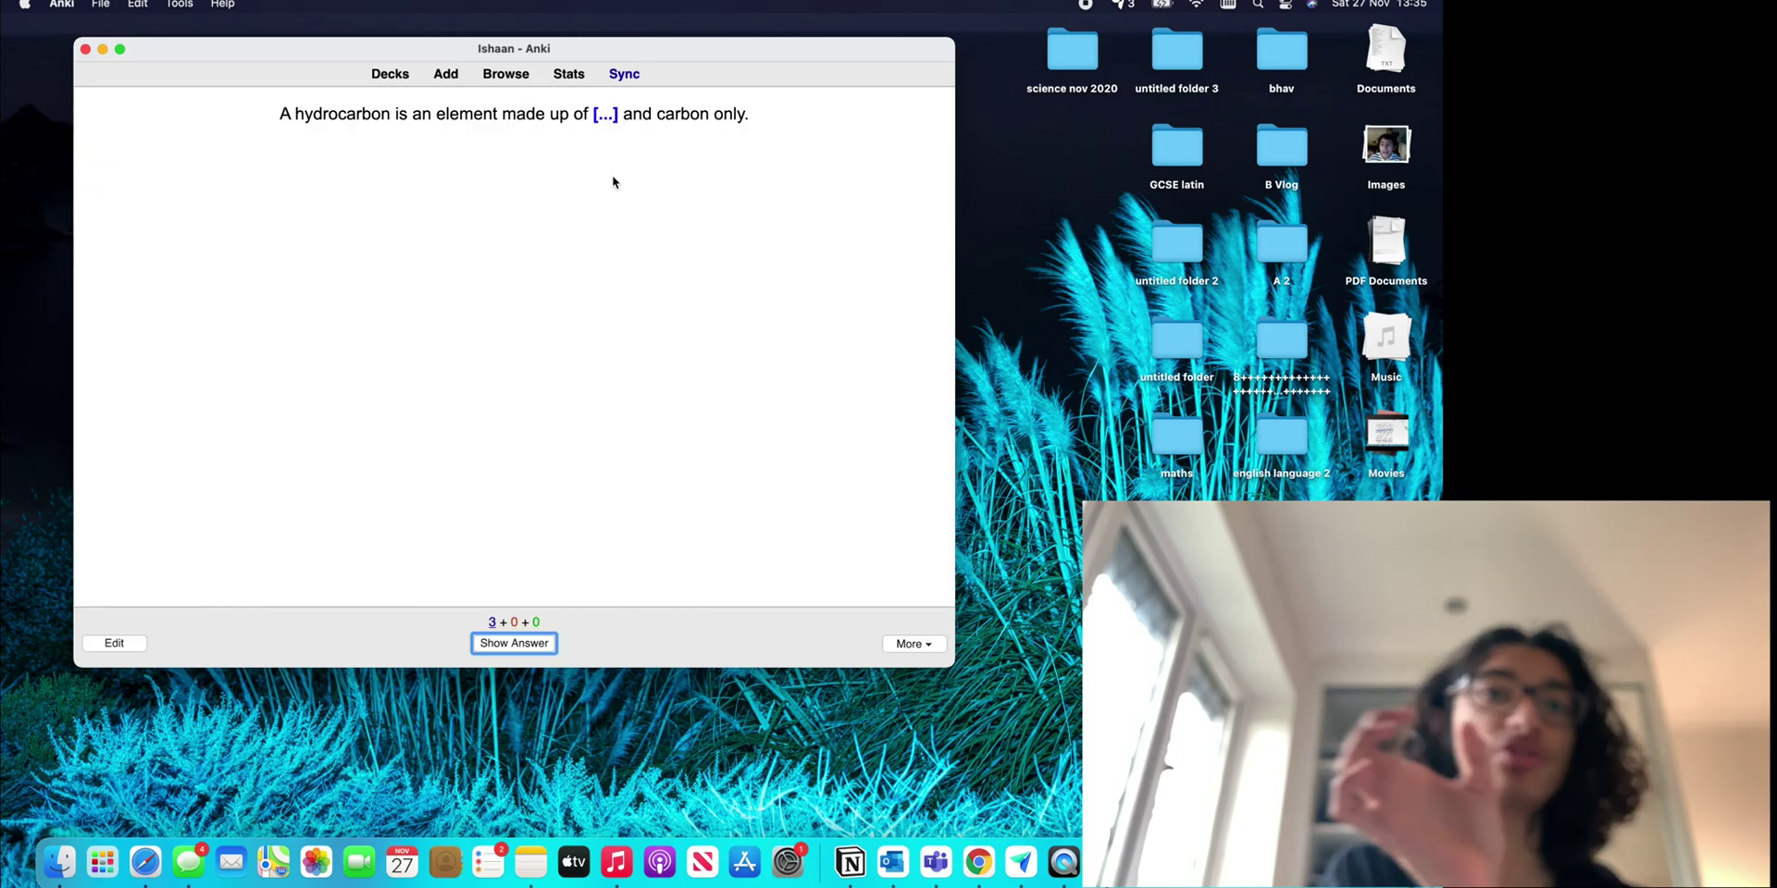
left_click_drag(371, 113, 556, 115)
double_click(604, 113)
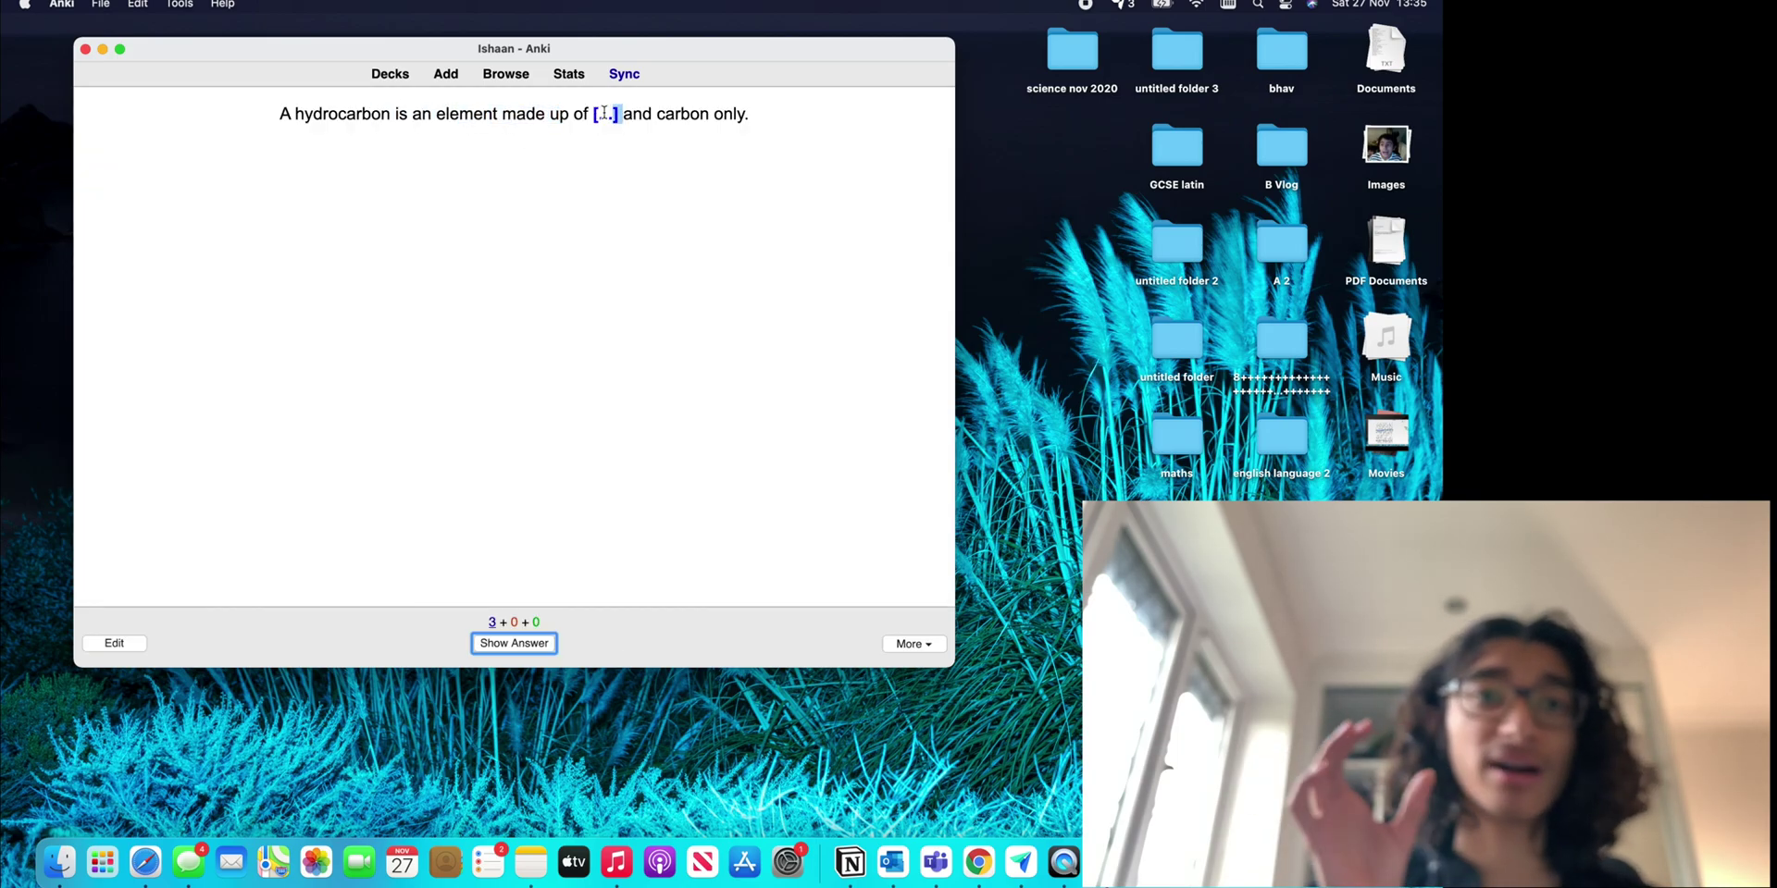
key("space")
double_click(629, 113)
key("space")
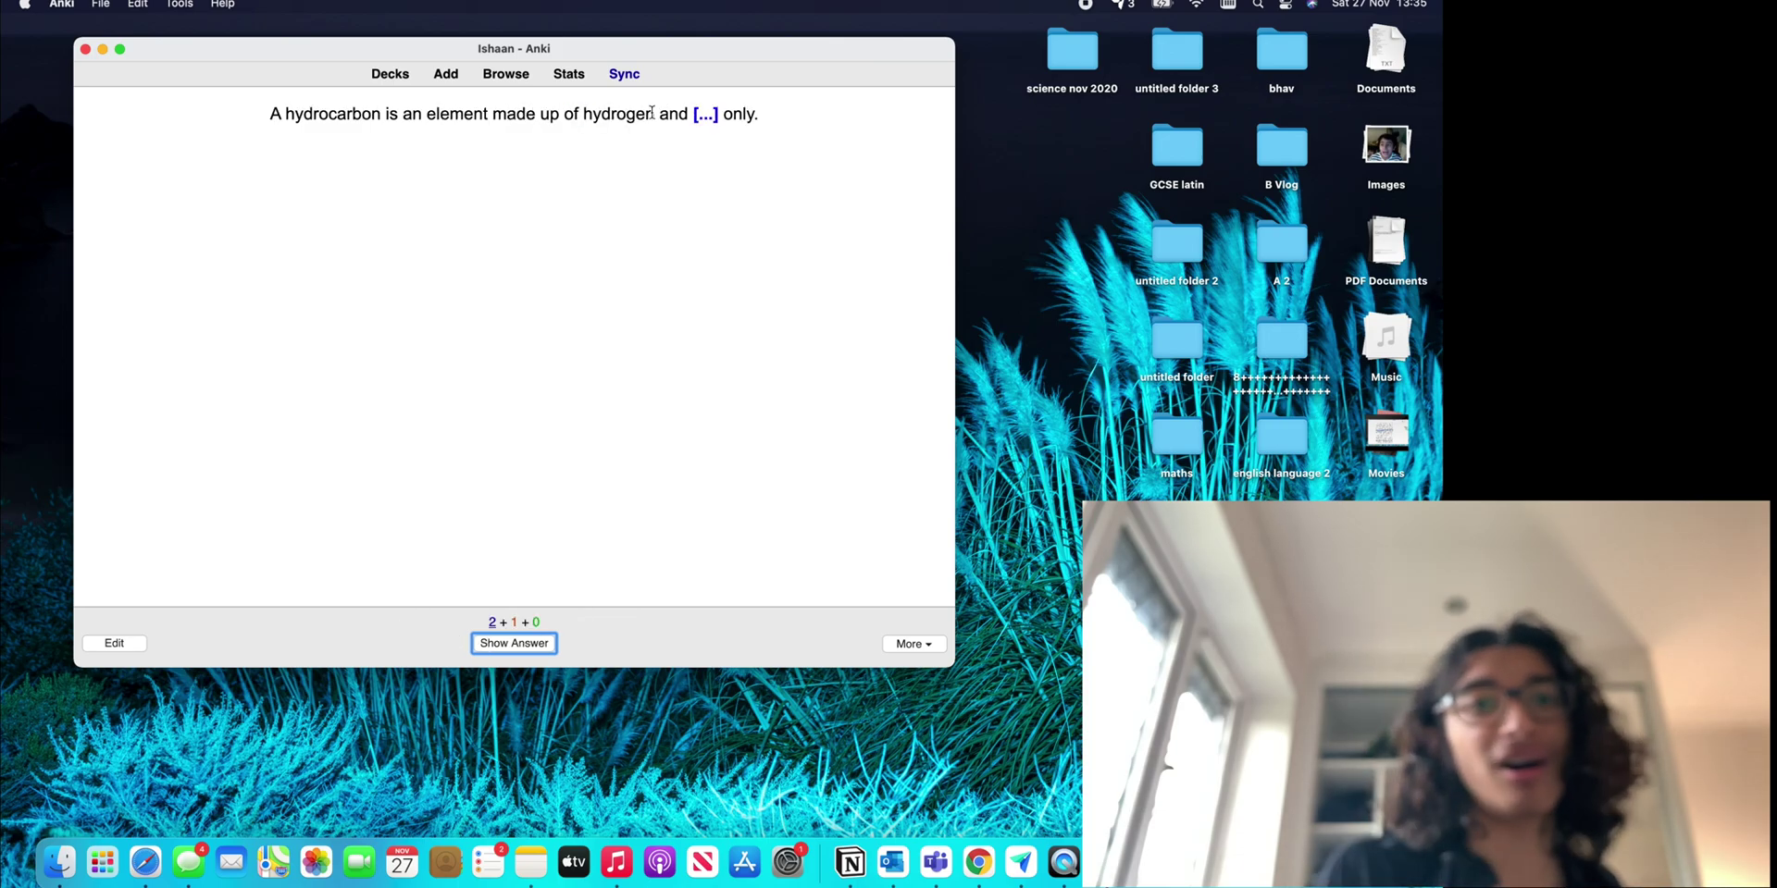
left_click_drag(629, 114, 677, 112)
key("space")
key("space")
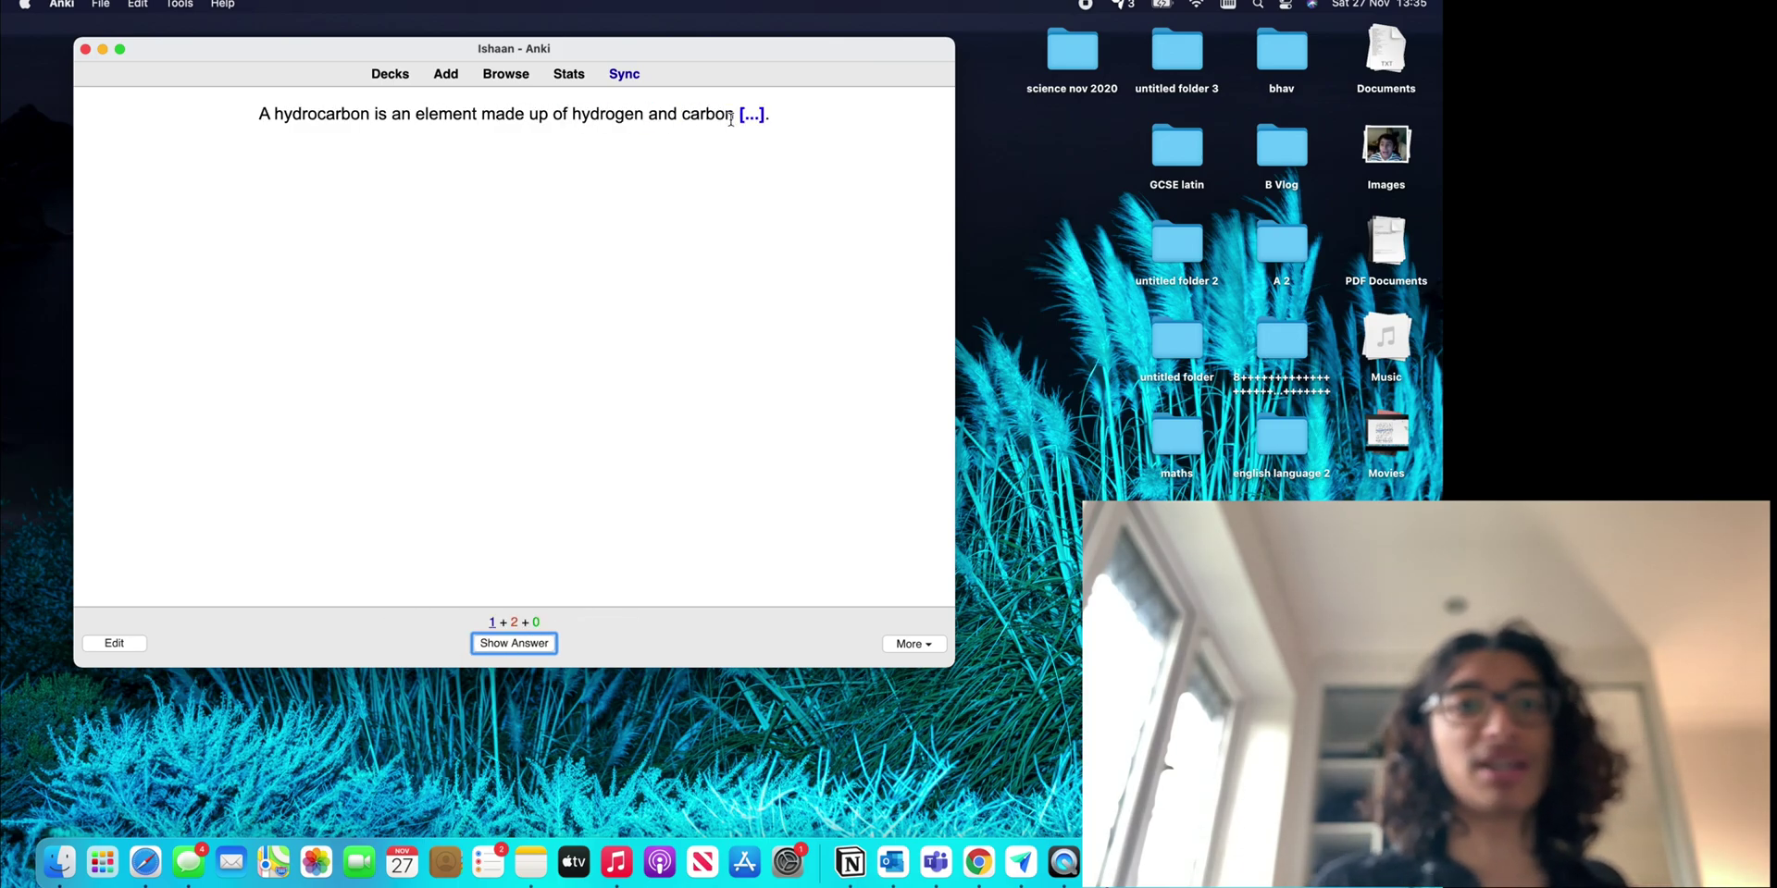
key("space")
key("space")
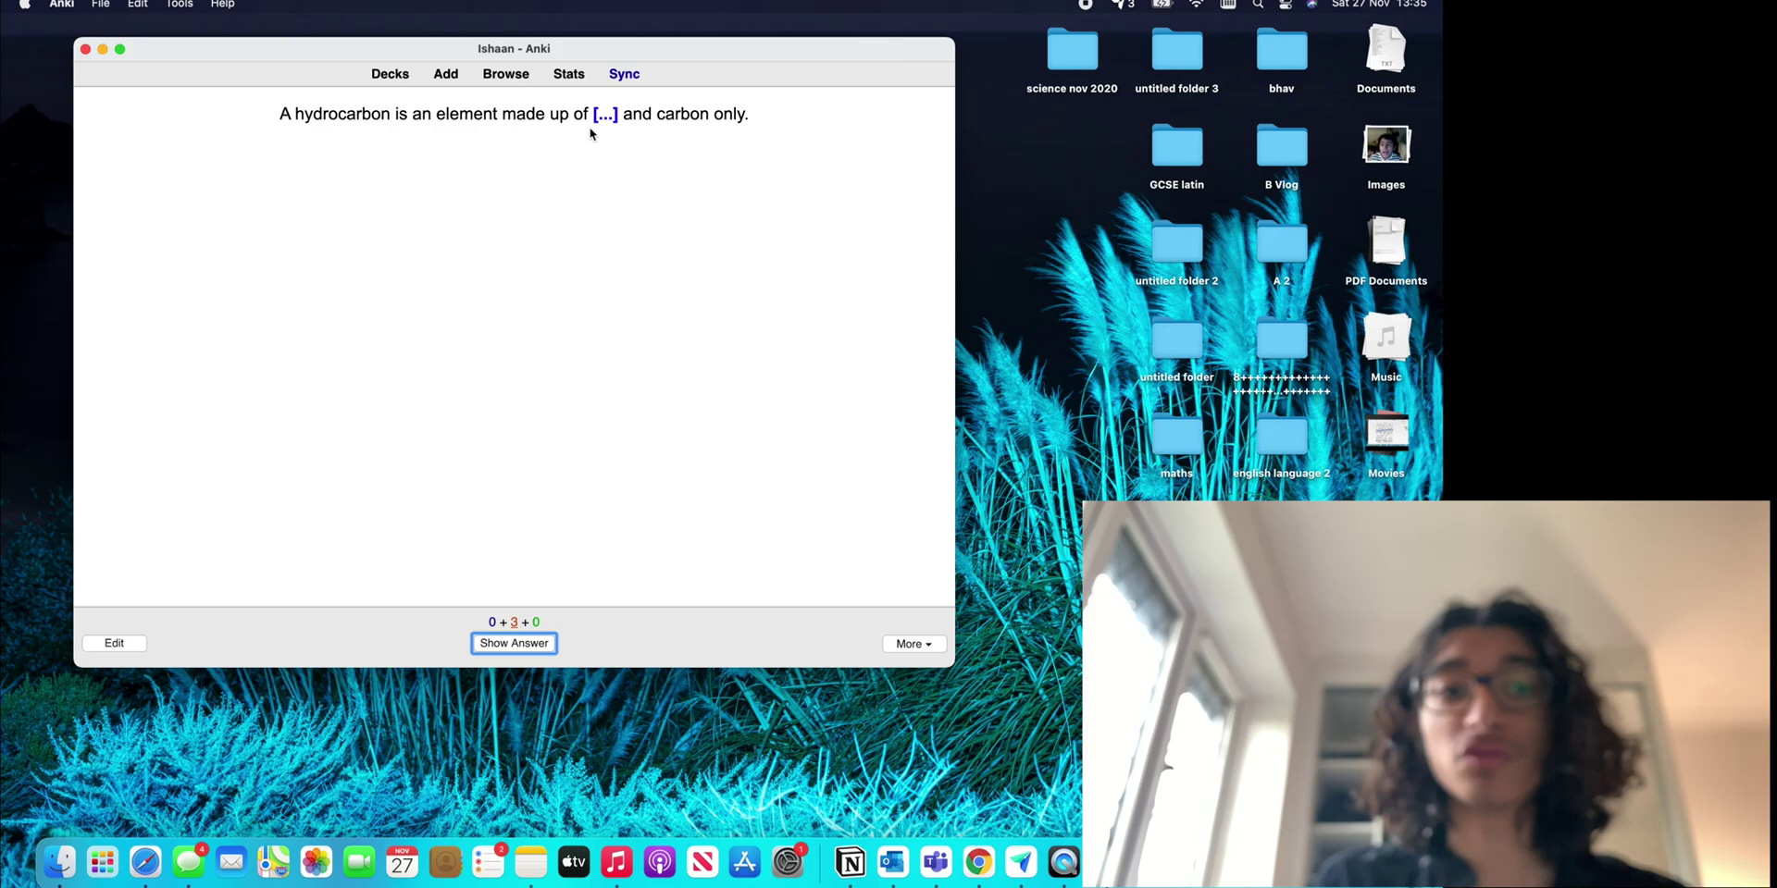
Repeat the hydrocarbon cloze cards, rating the "only" card Hard and finally Good, to finish the deck's review.
key("space")
key("space")
key("space")
left_click(470, 644)
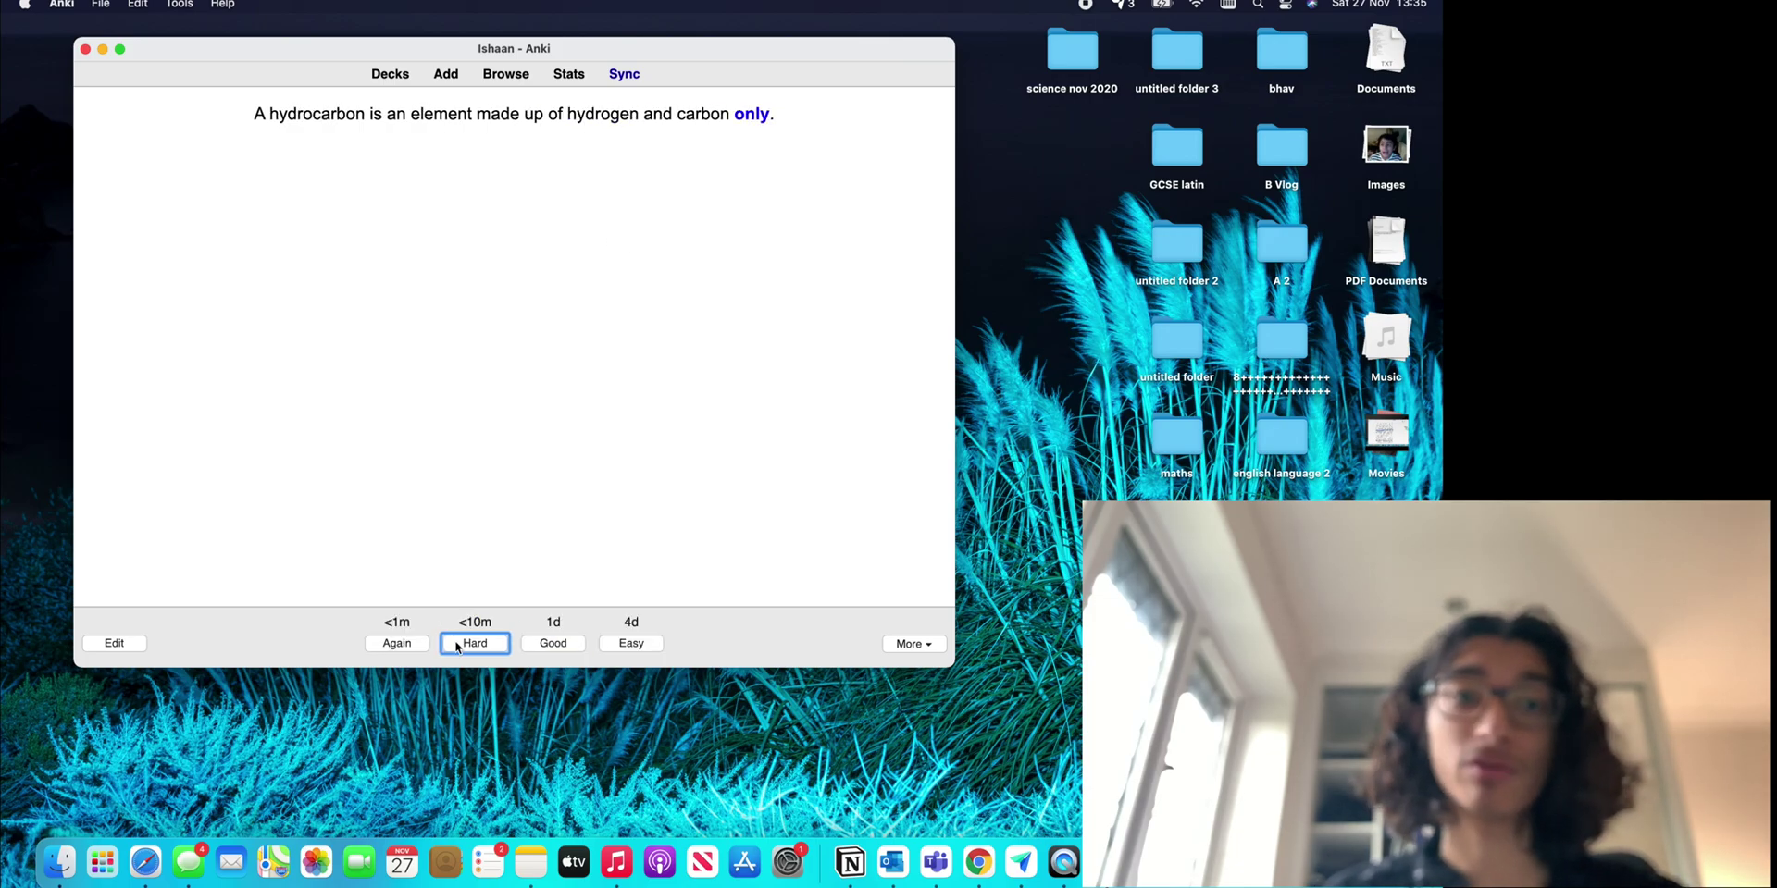
key("space")
key("space")
key("space")
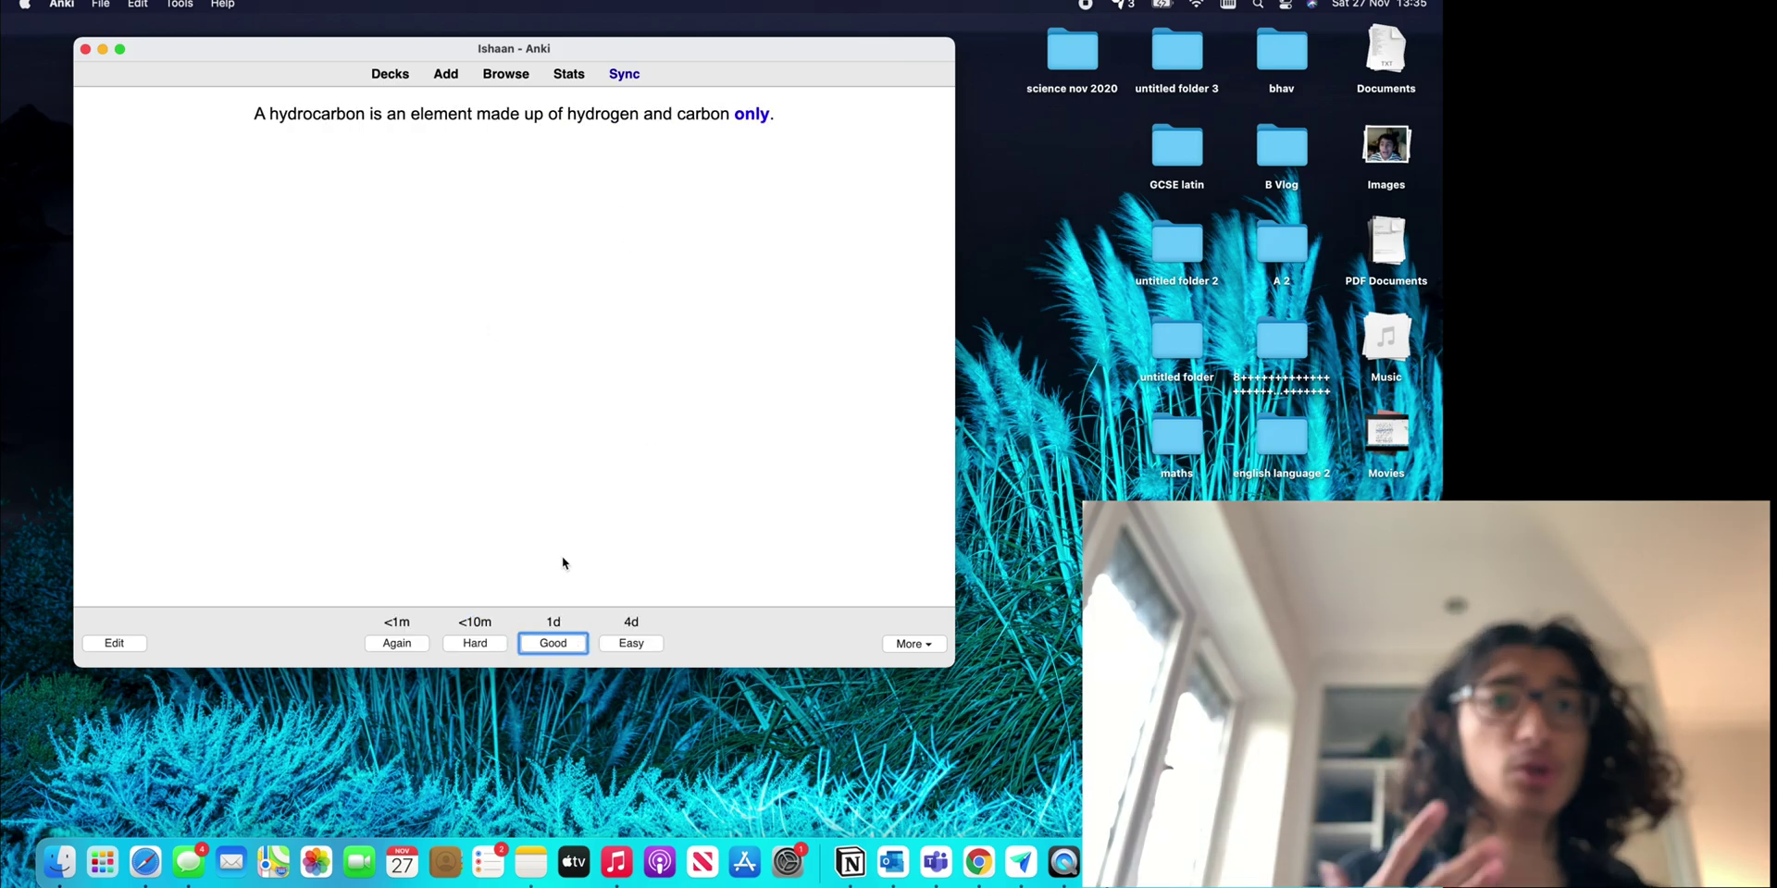
left_click(562, 643)
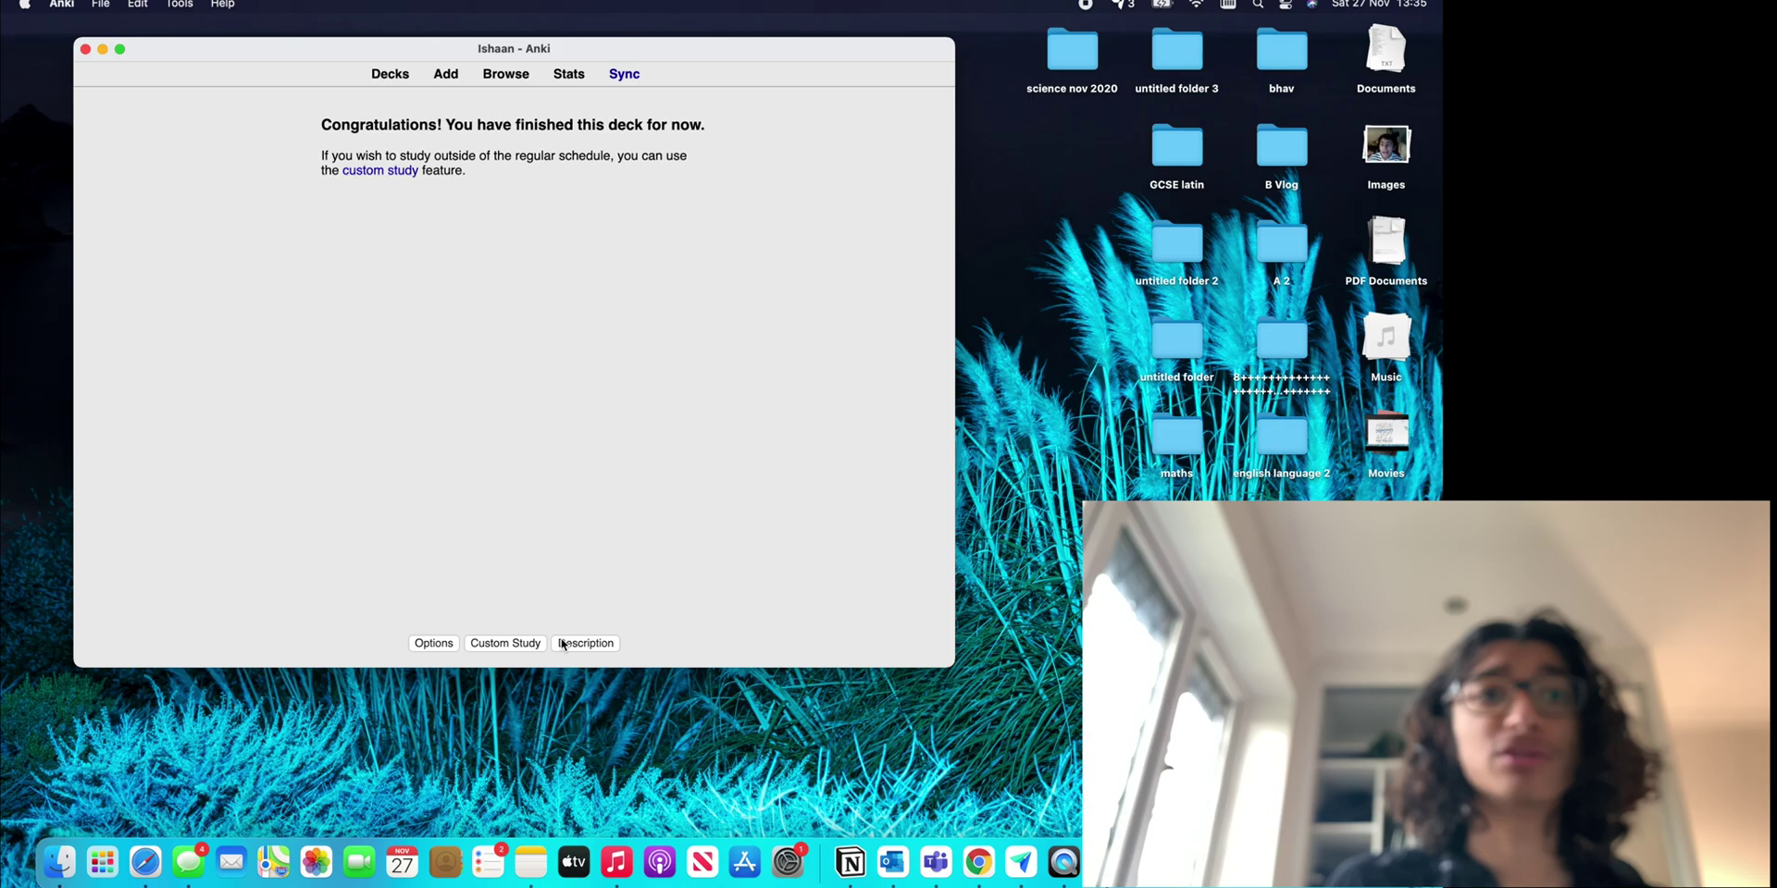
Return to the deck list, collapse Chemistry and look through the nested subdecks of the Biology deck.
left_click(407, 81)
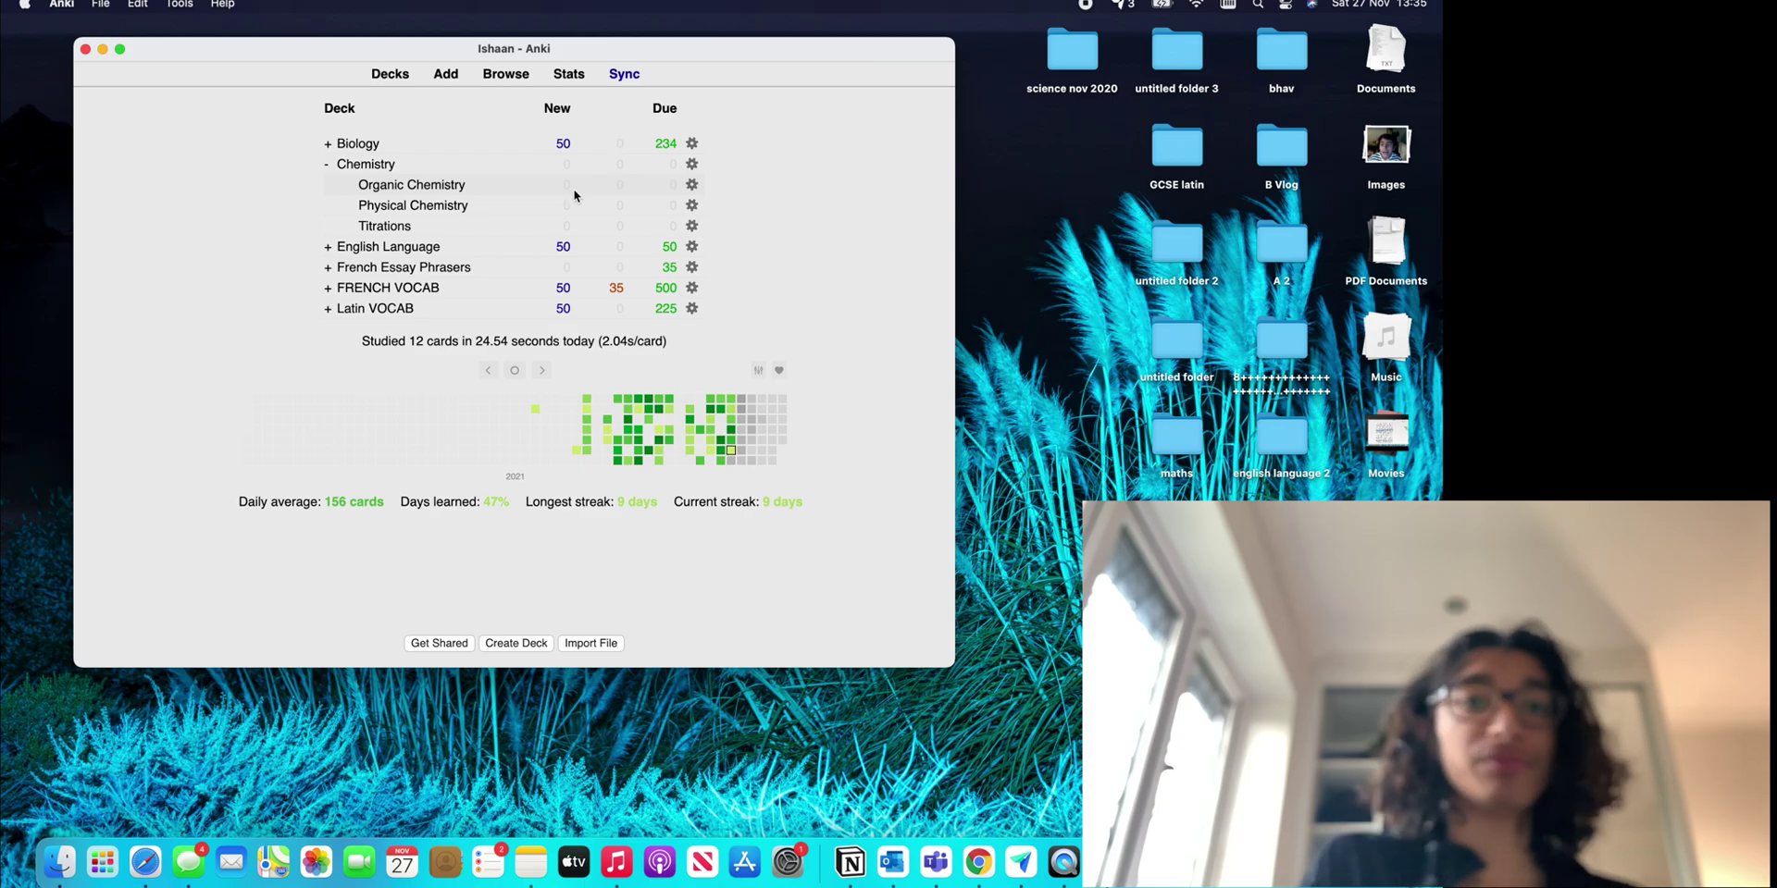
left_click(328, 166)
left_click(328, 143)
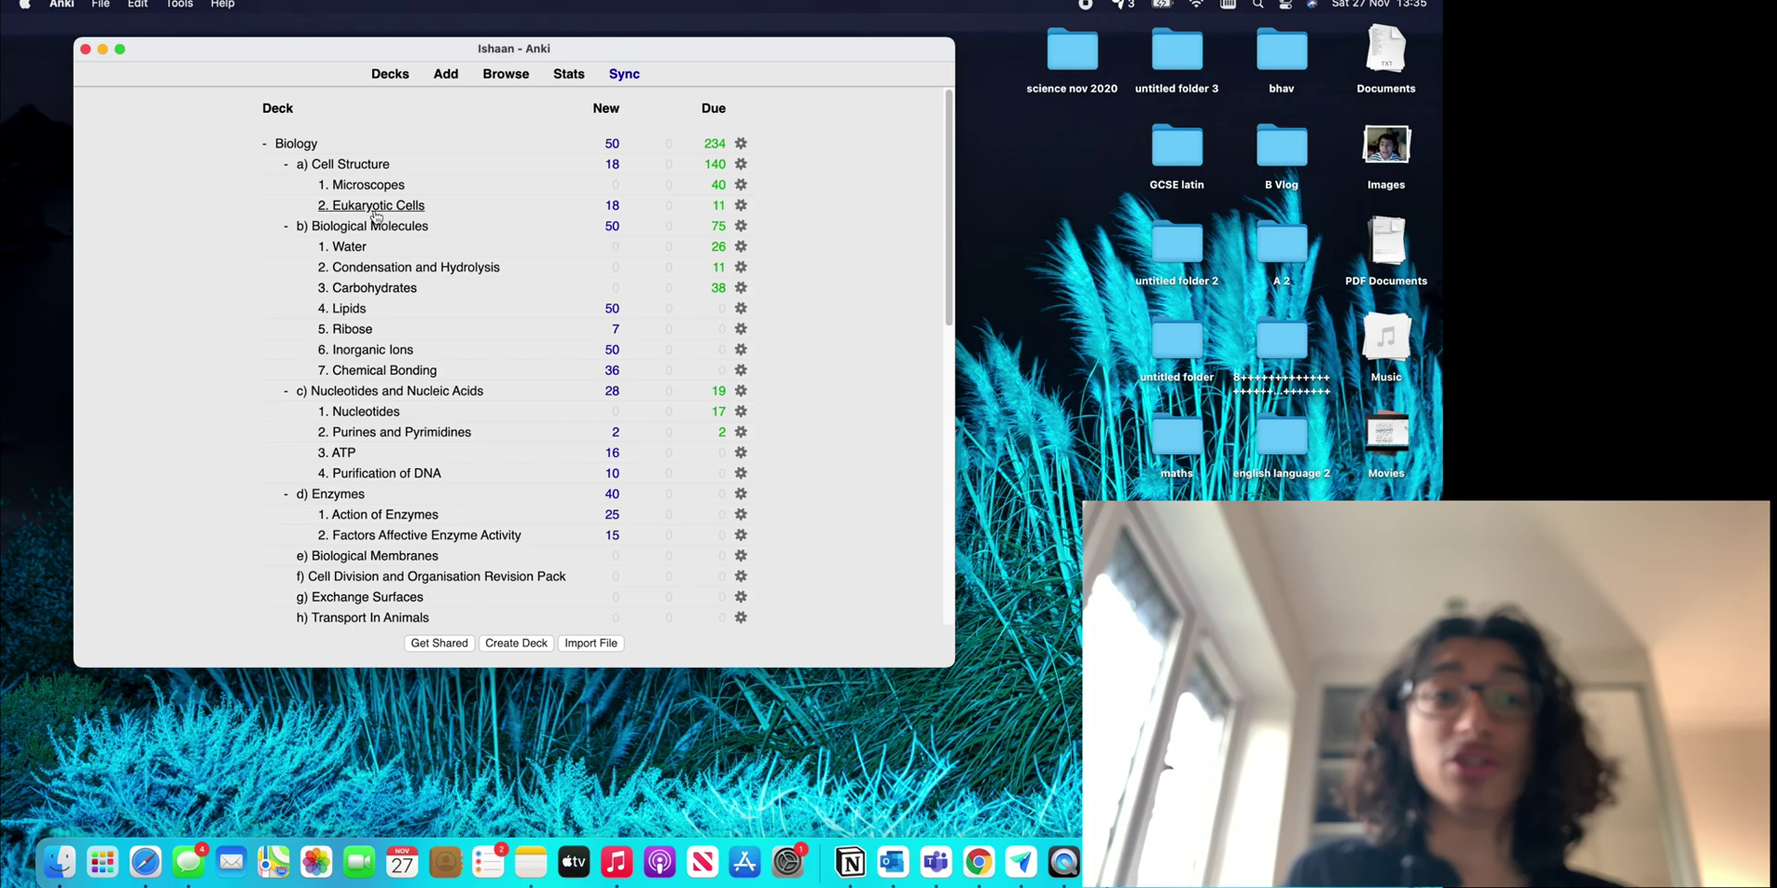
scroll(482, 278, "down", 2)
scroll(485, 185, "up", 2)
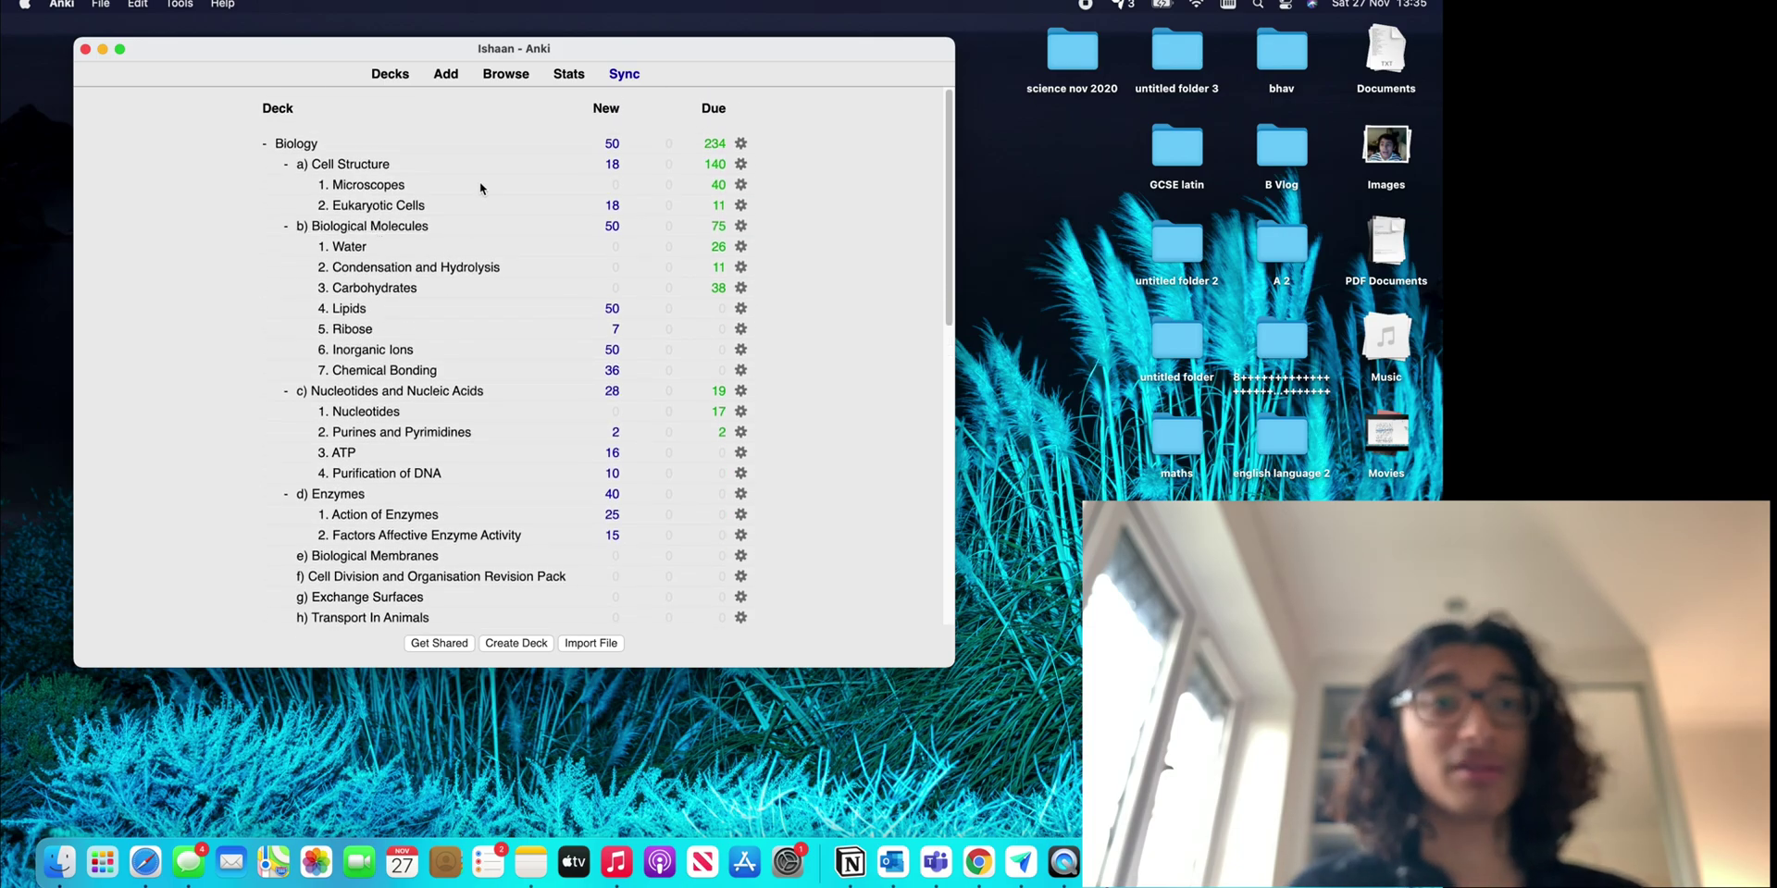
left_click(265, 145)
Study the whole Biology deck for several cards, revealing each answer and rating it Good.
left_click(357, 144)
key("s")
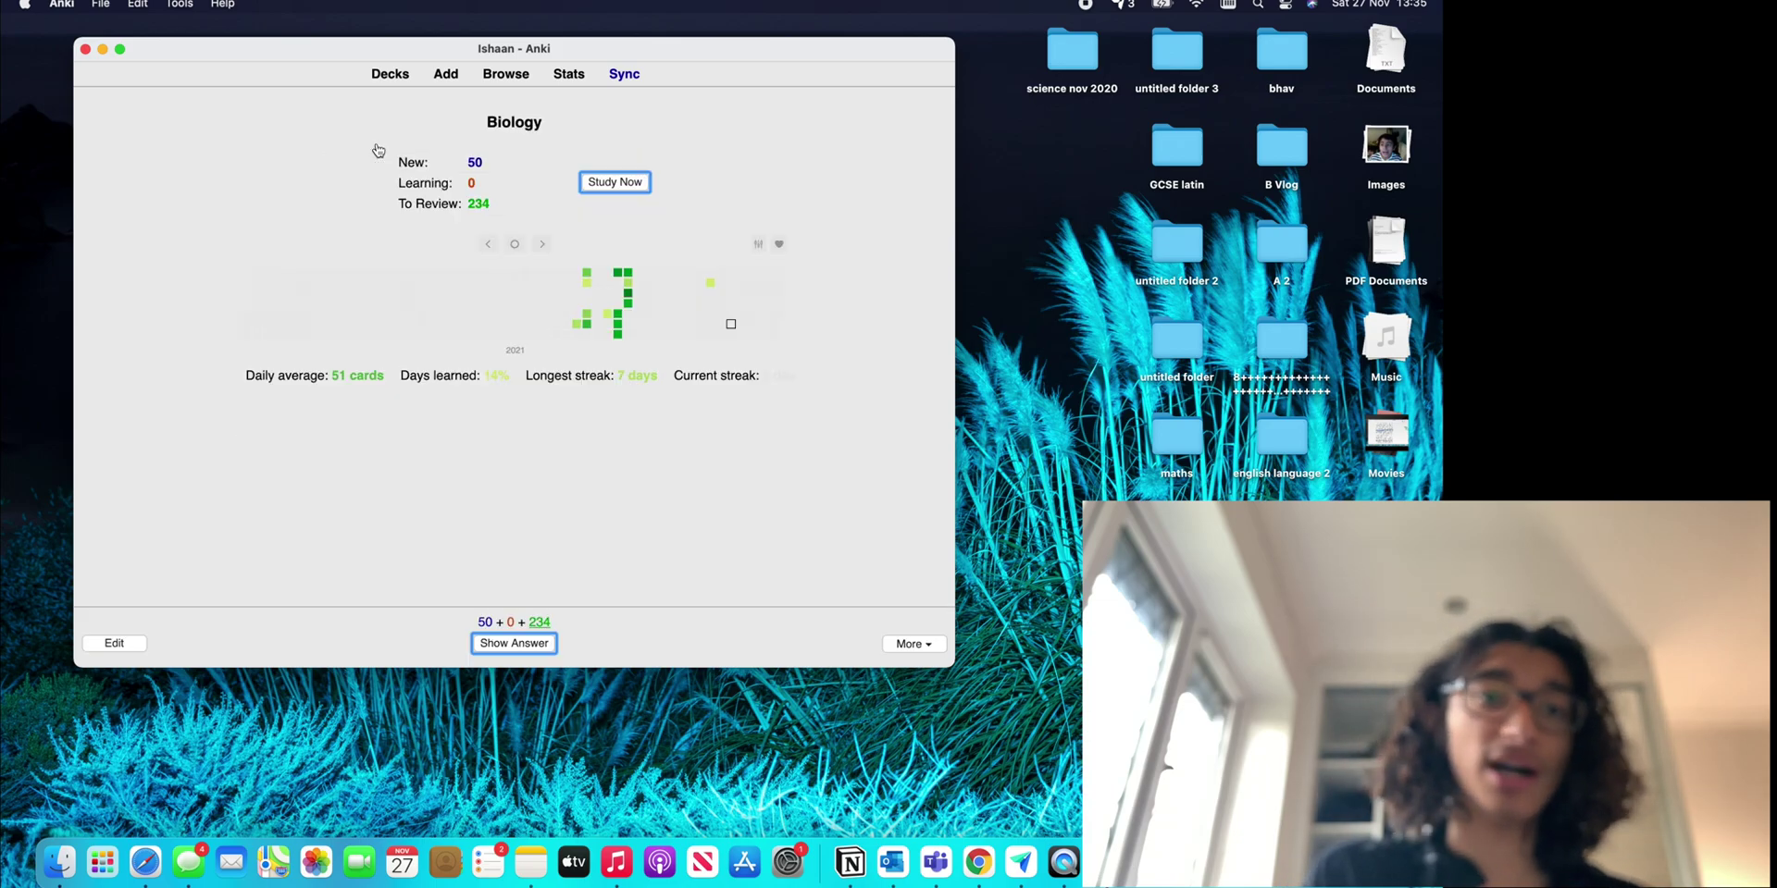
key("space")
key("space")
key("space")
key("space")
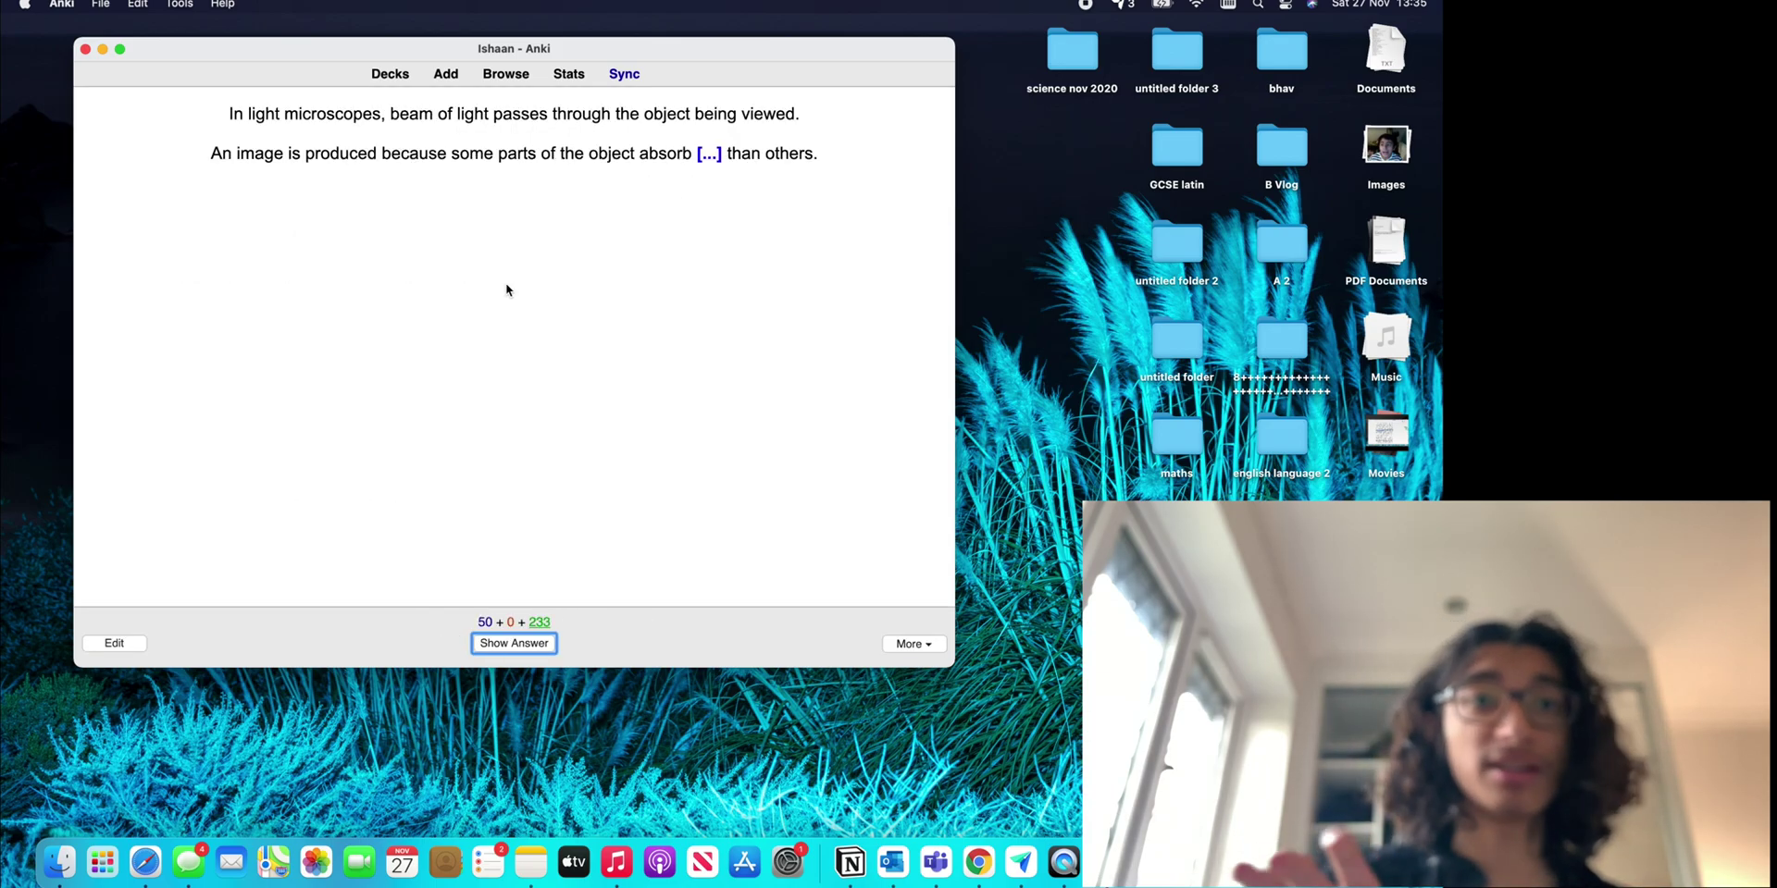
key("space")
key("space")
key("space")
key("space")
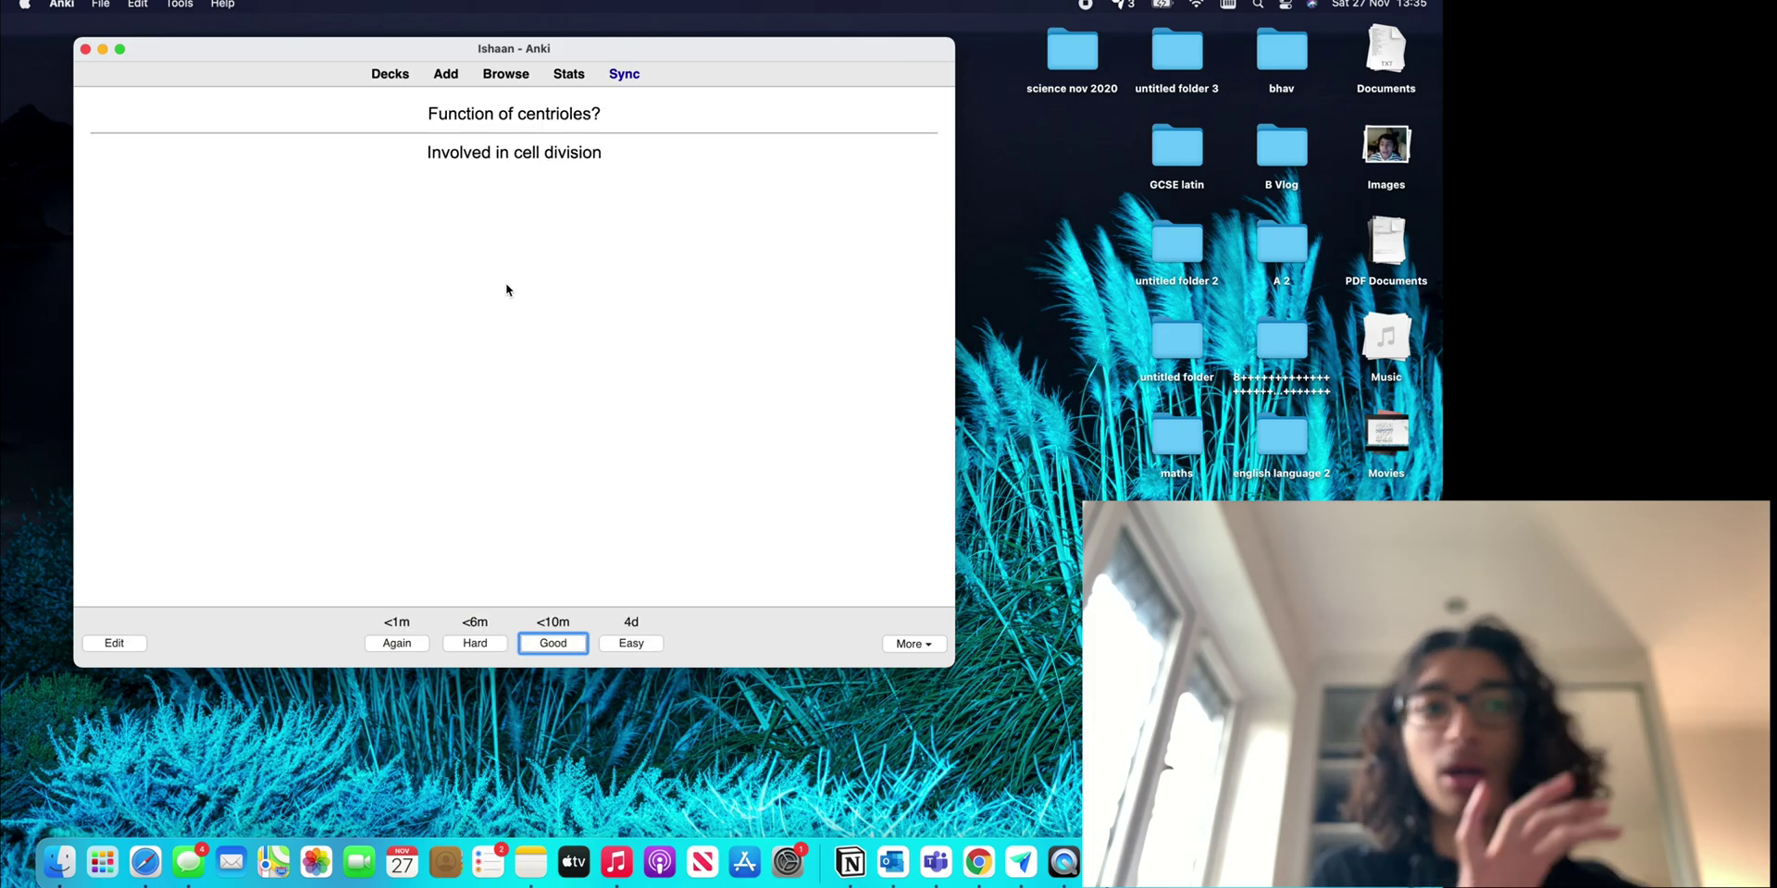
key("space")
key("space")
key("space")
key("space")
key("space")
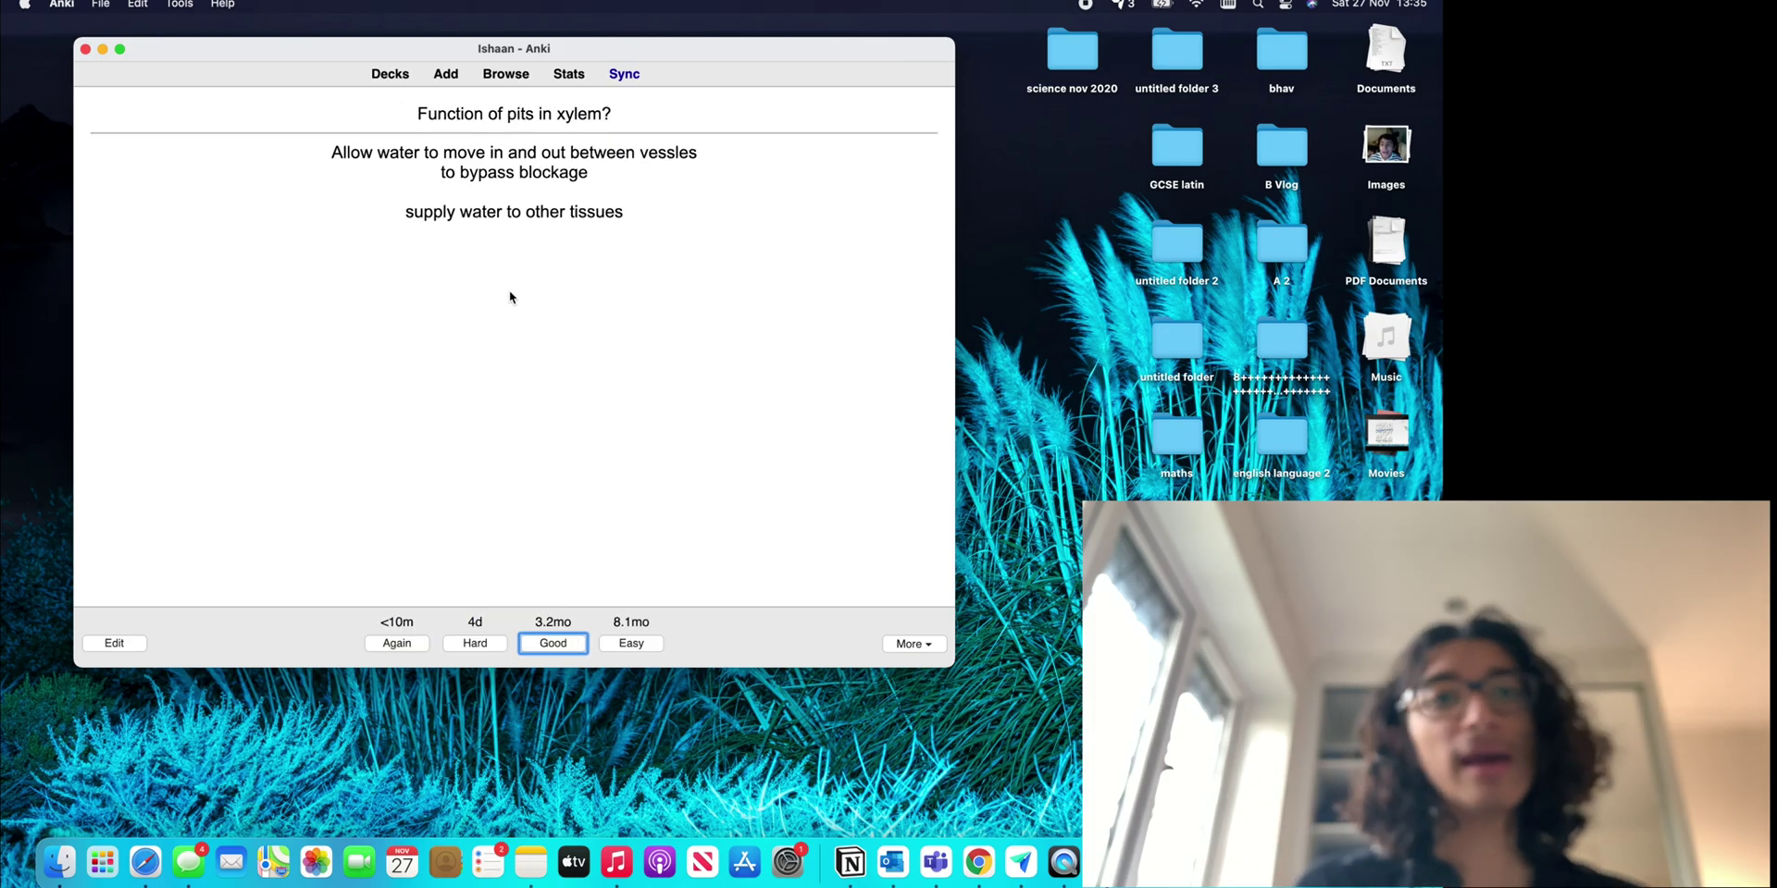
Study several cards in Biology's Microscopes subdeck under Cell Structure, revealing each answer and rating it Good.
left_click(393, 78)
left_click(328, 146)
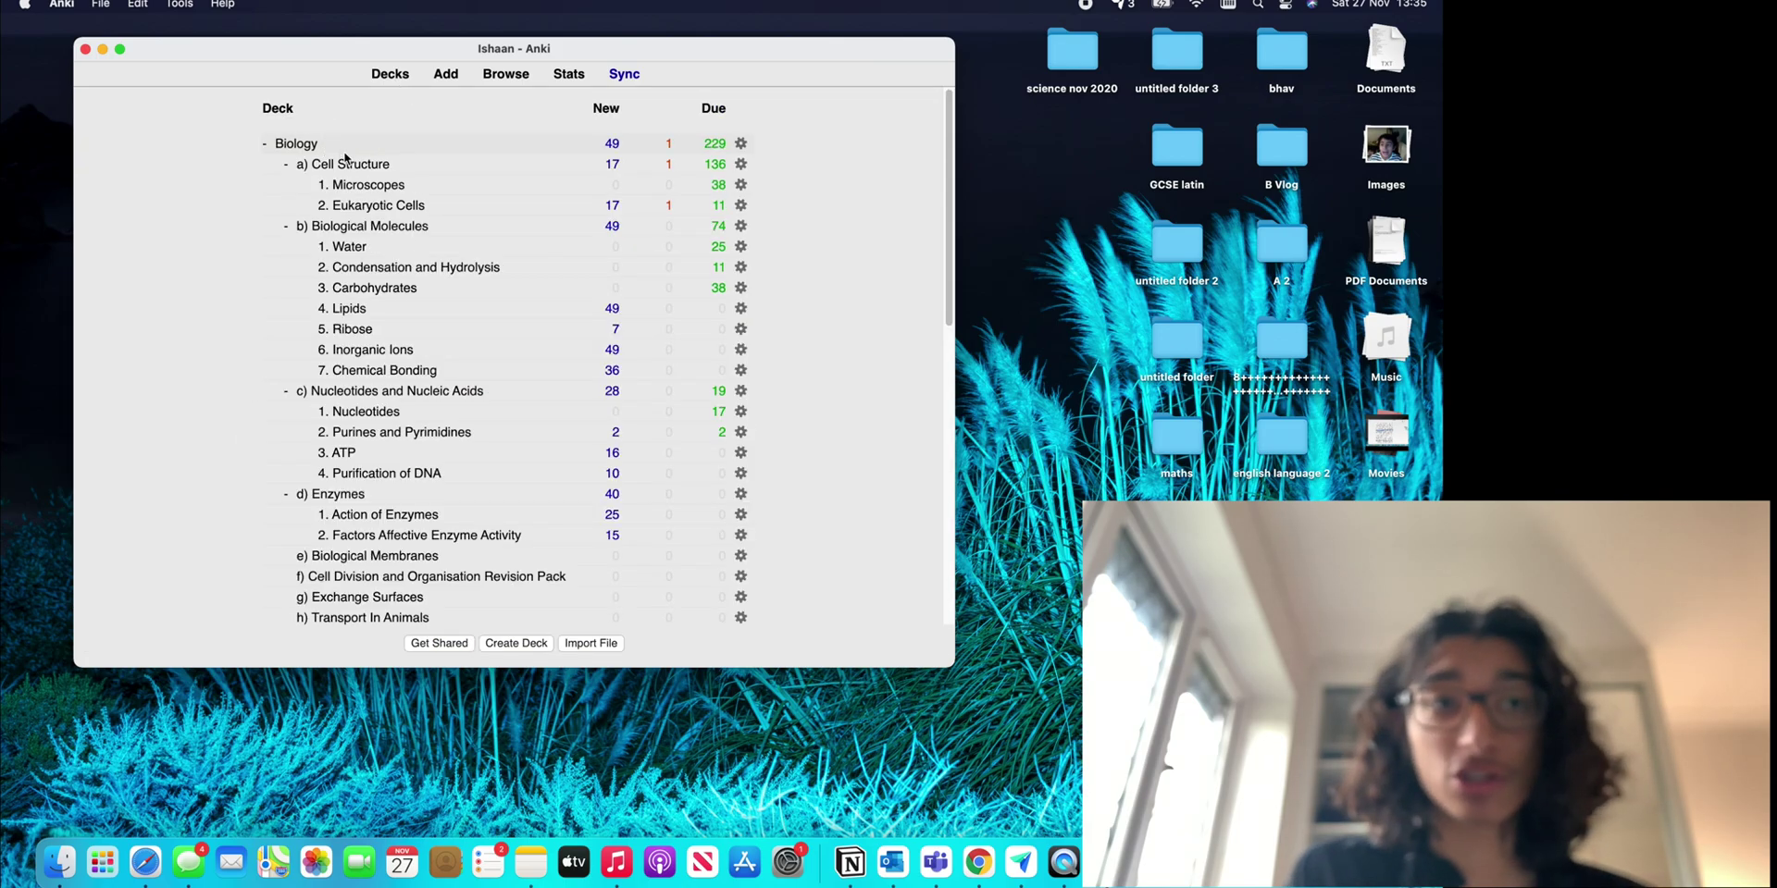
left_click(376, 189)
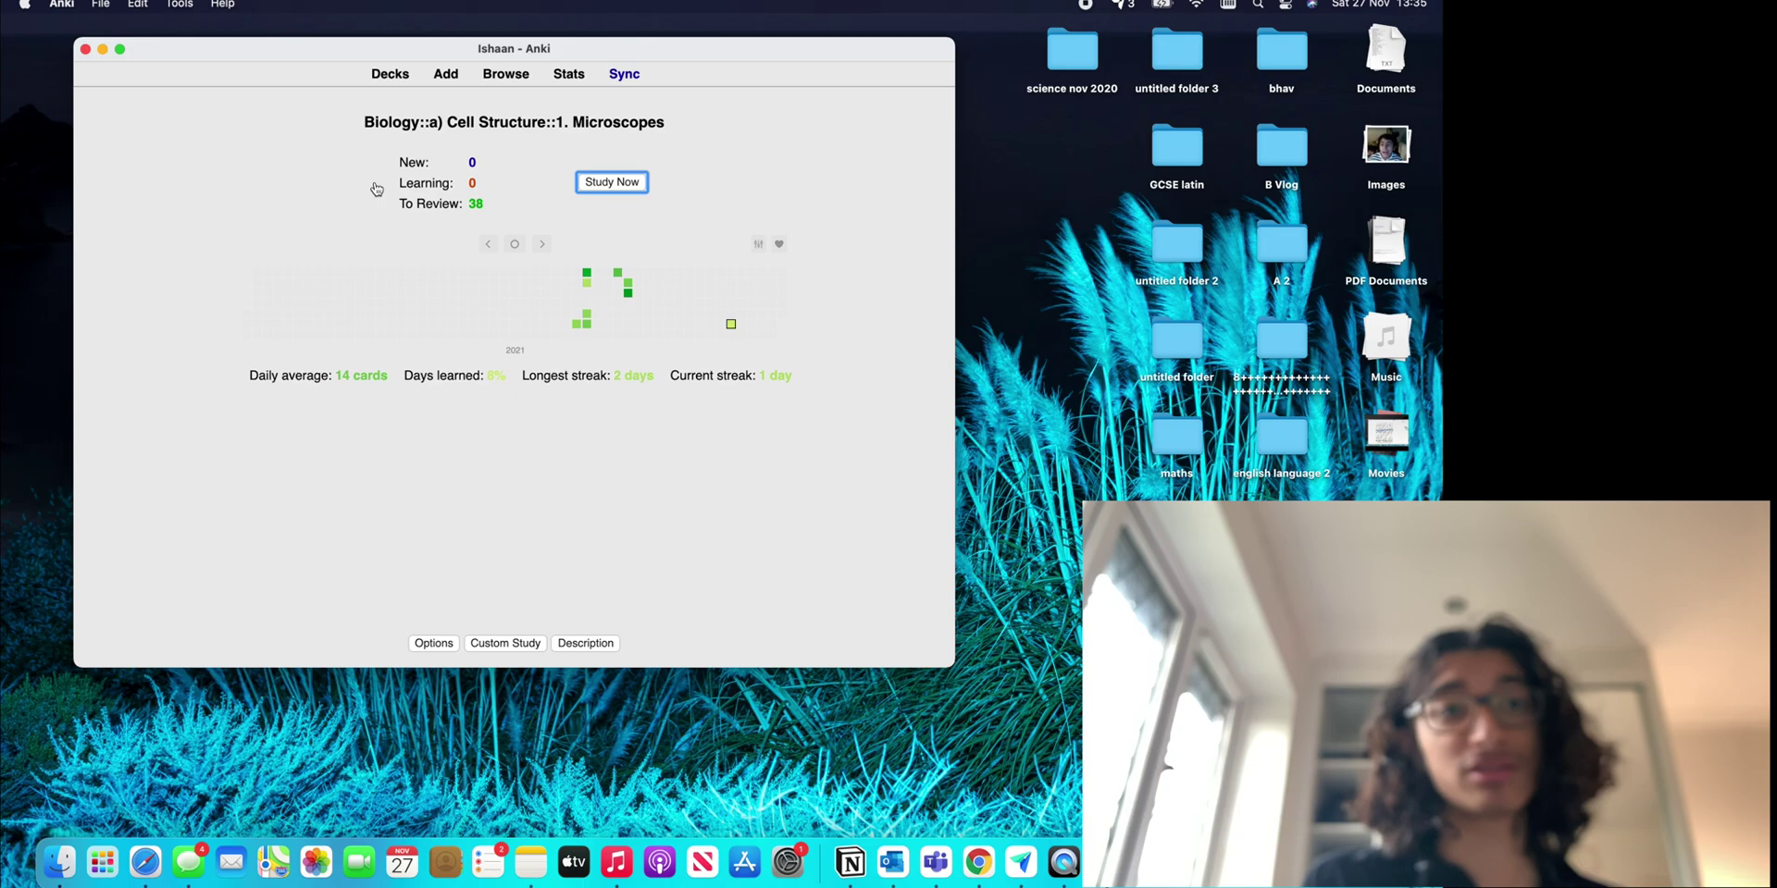
key("s")
key("space")
key("space")
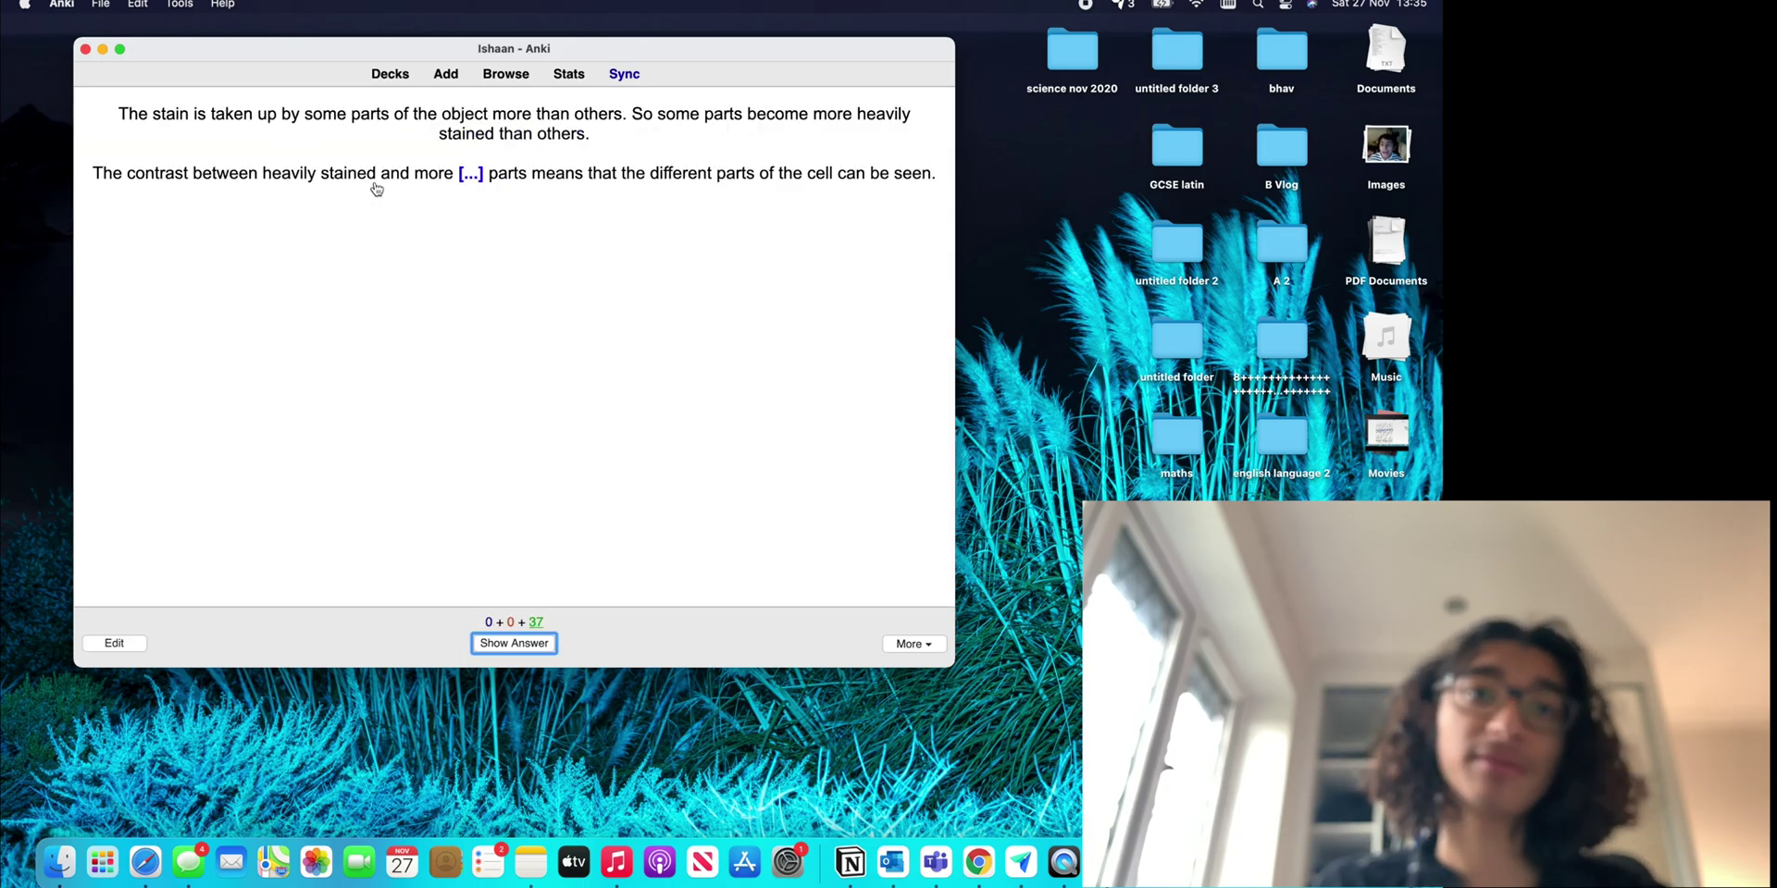
key("space")
key("space")
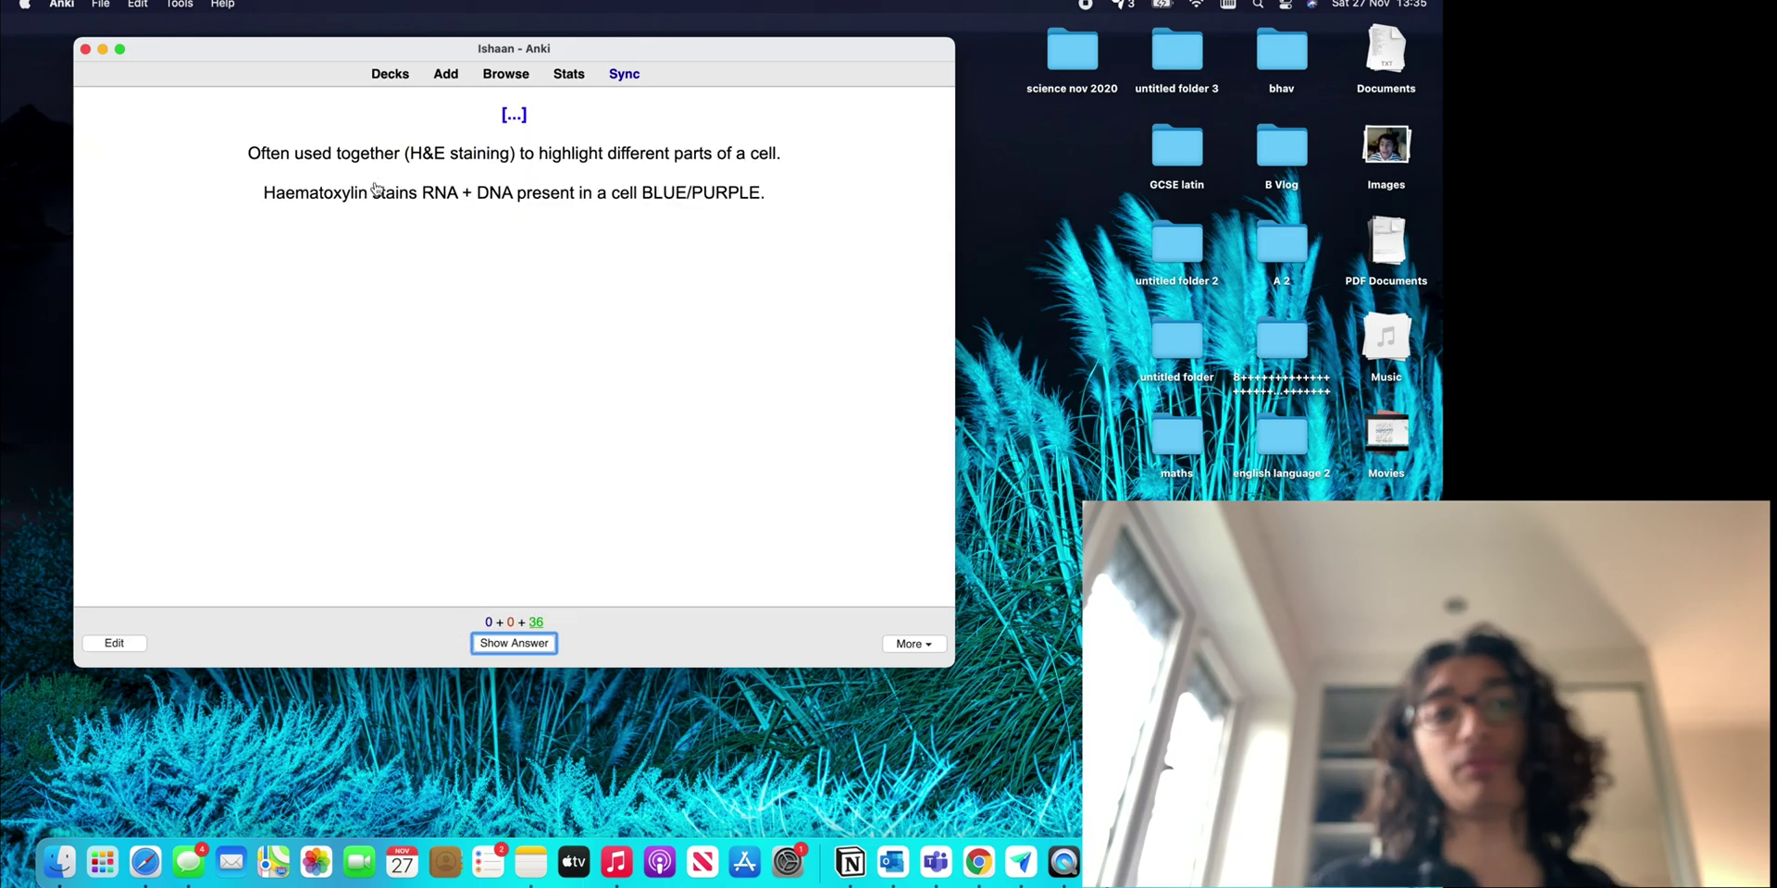
key("space")
key("space")
key("space")
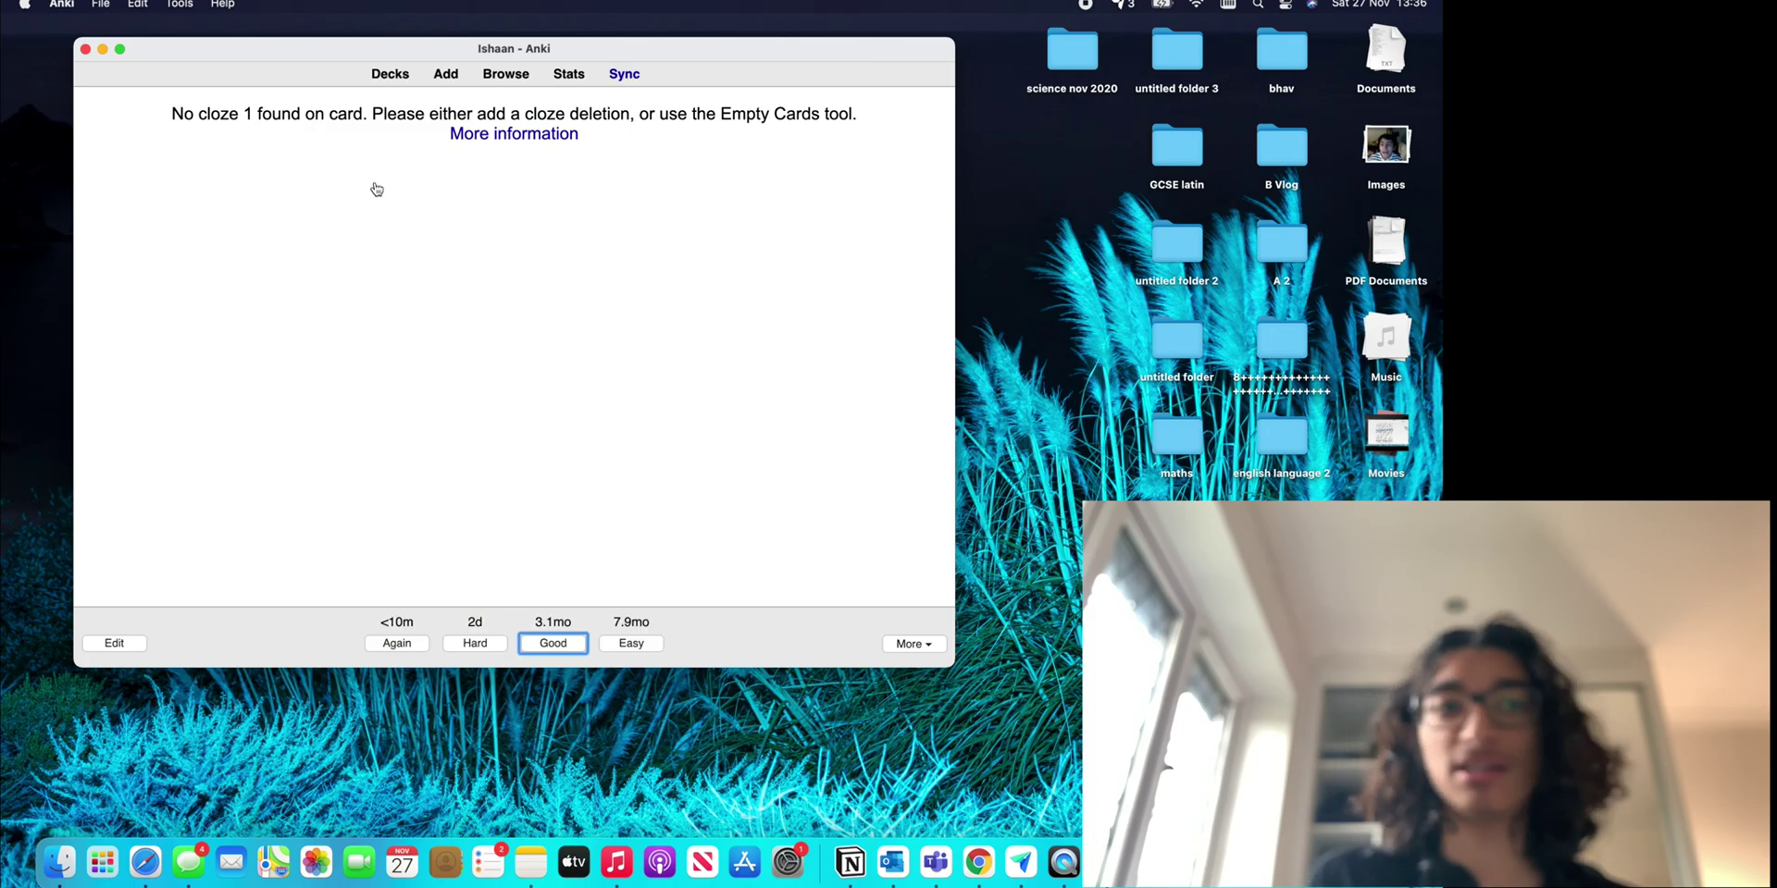
key("space")
Study a run of cards in the Carbohydrates subdeck under Biological Molecules, revealing each answer and rating it Good.
left_click(393, 74)
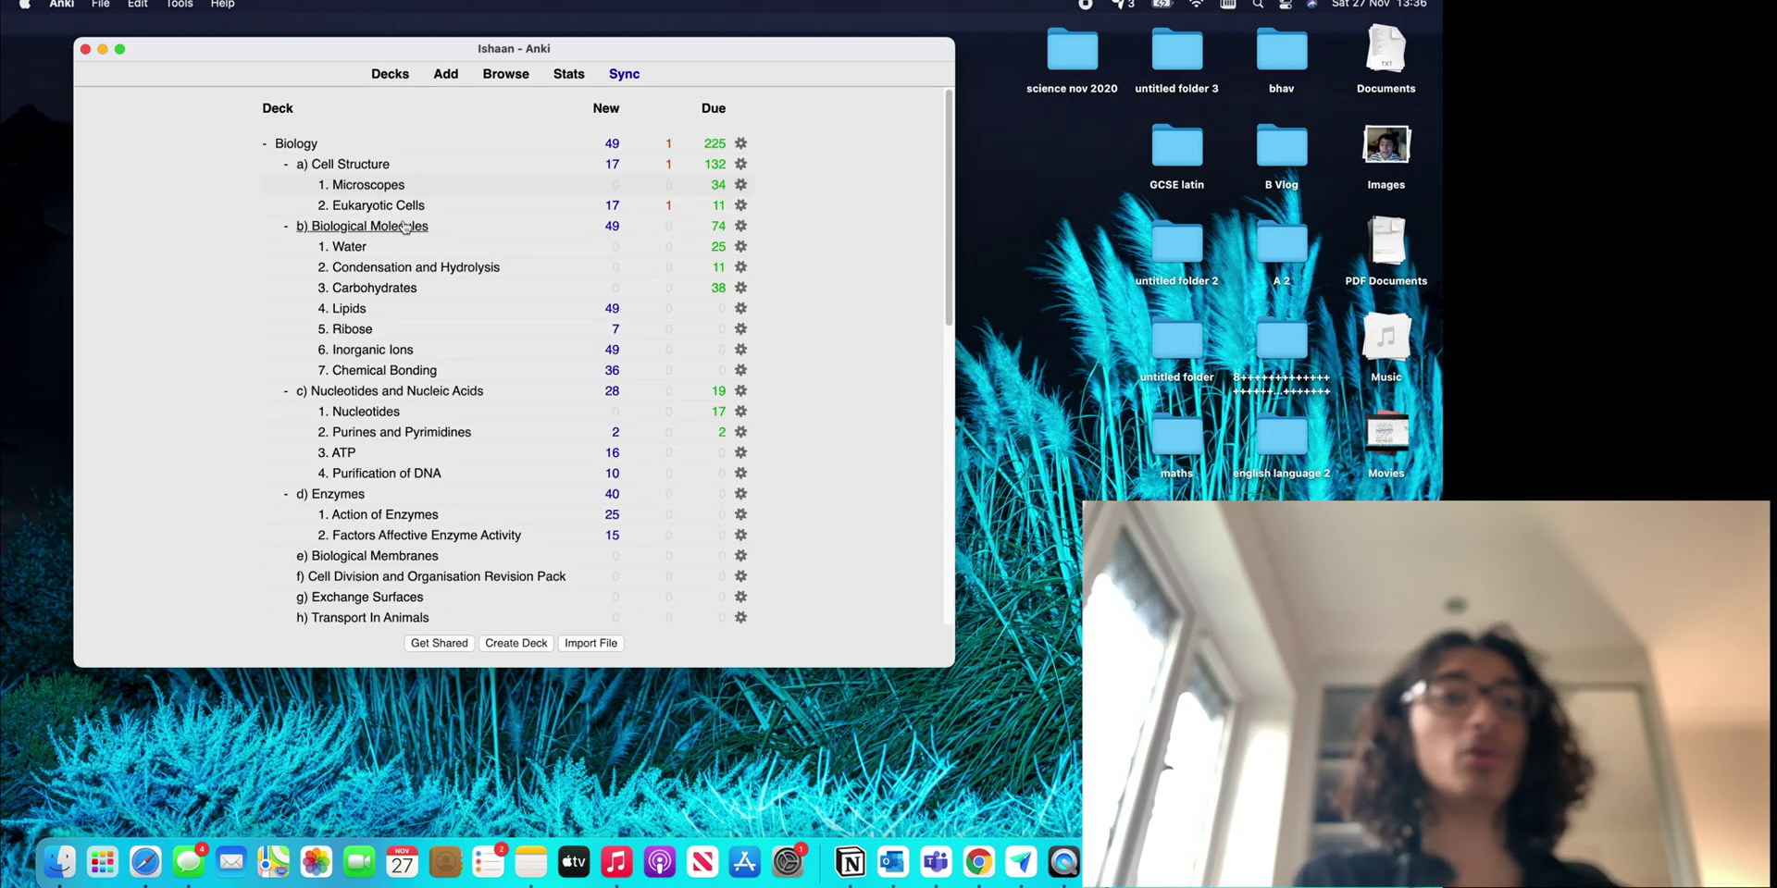
left_click(389, 288)
key("space")
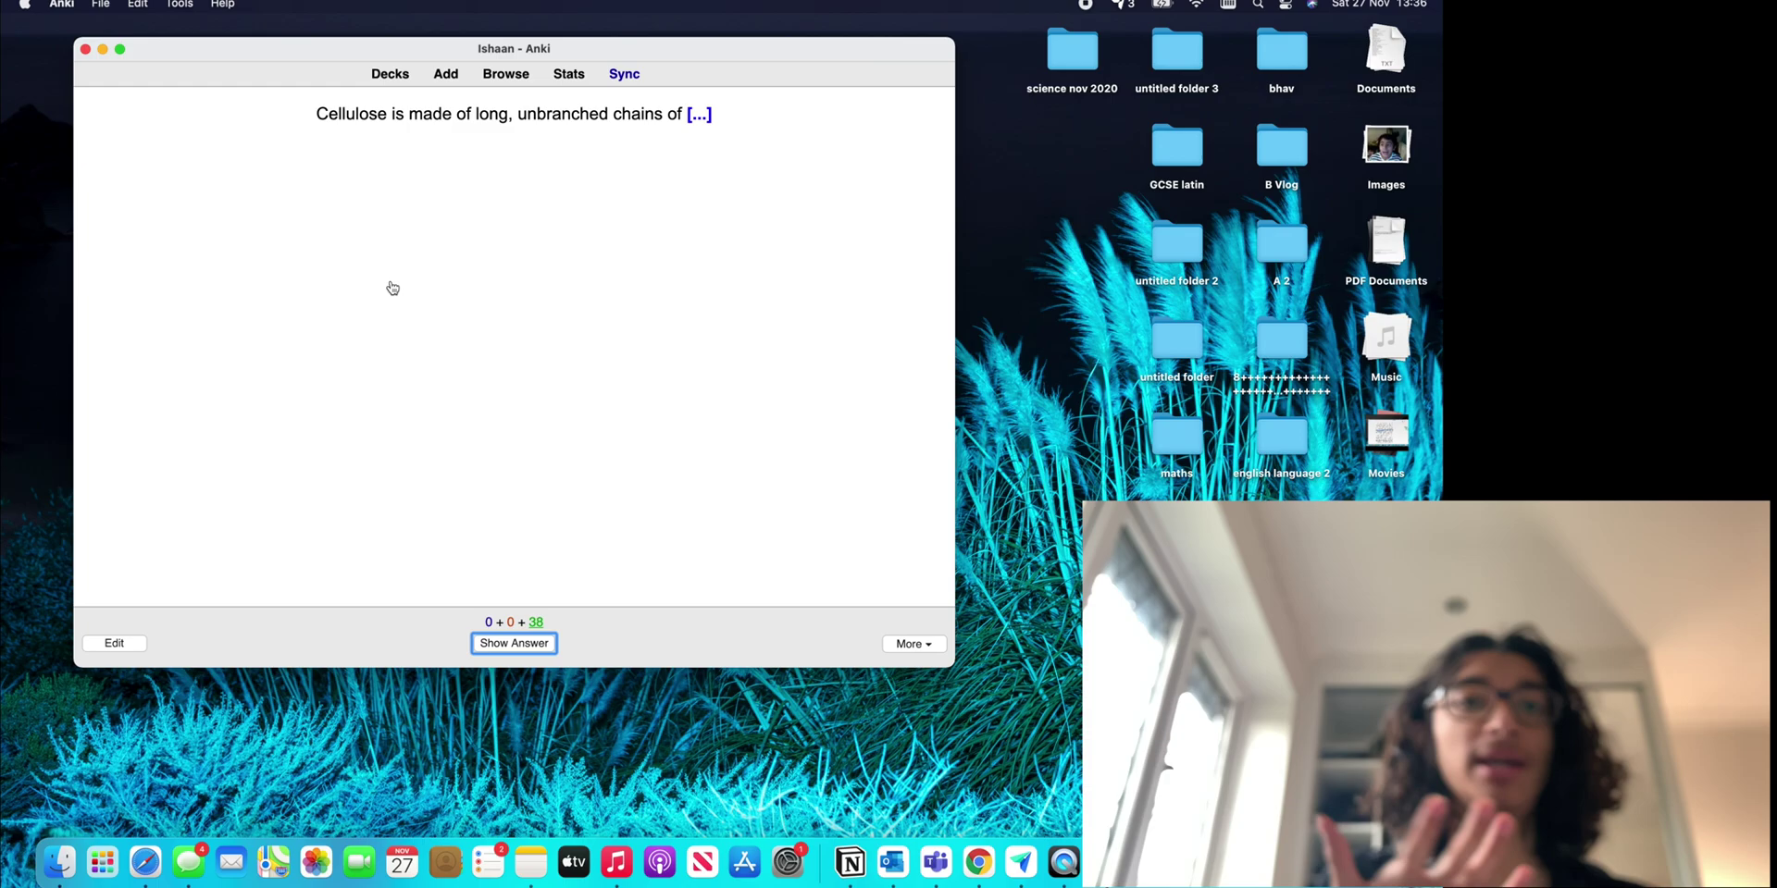
key("space")
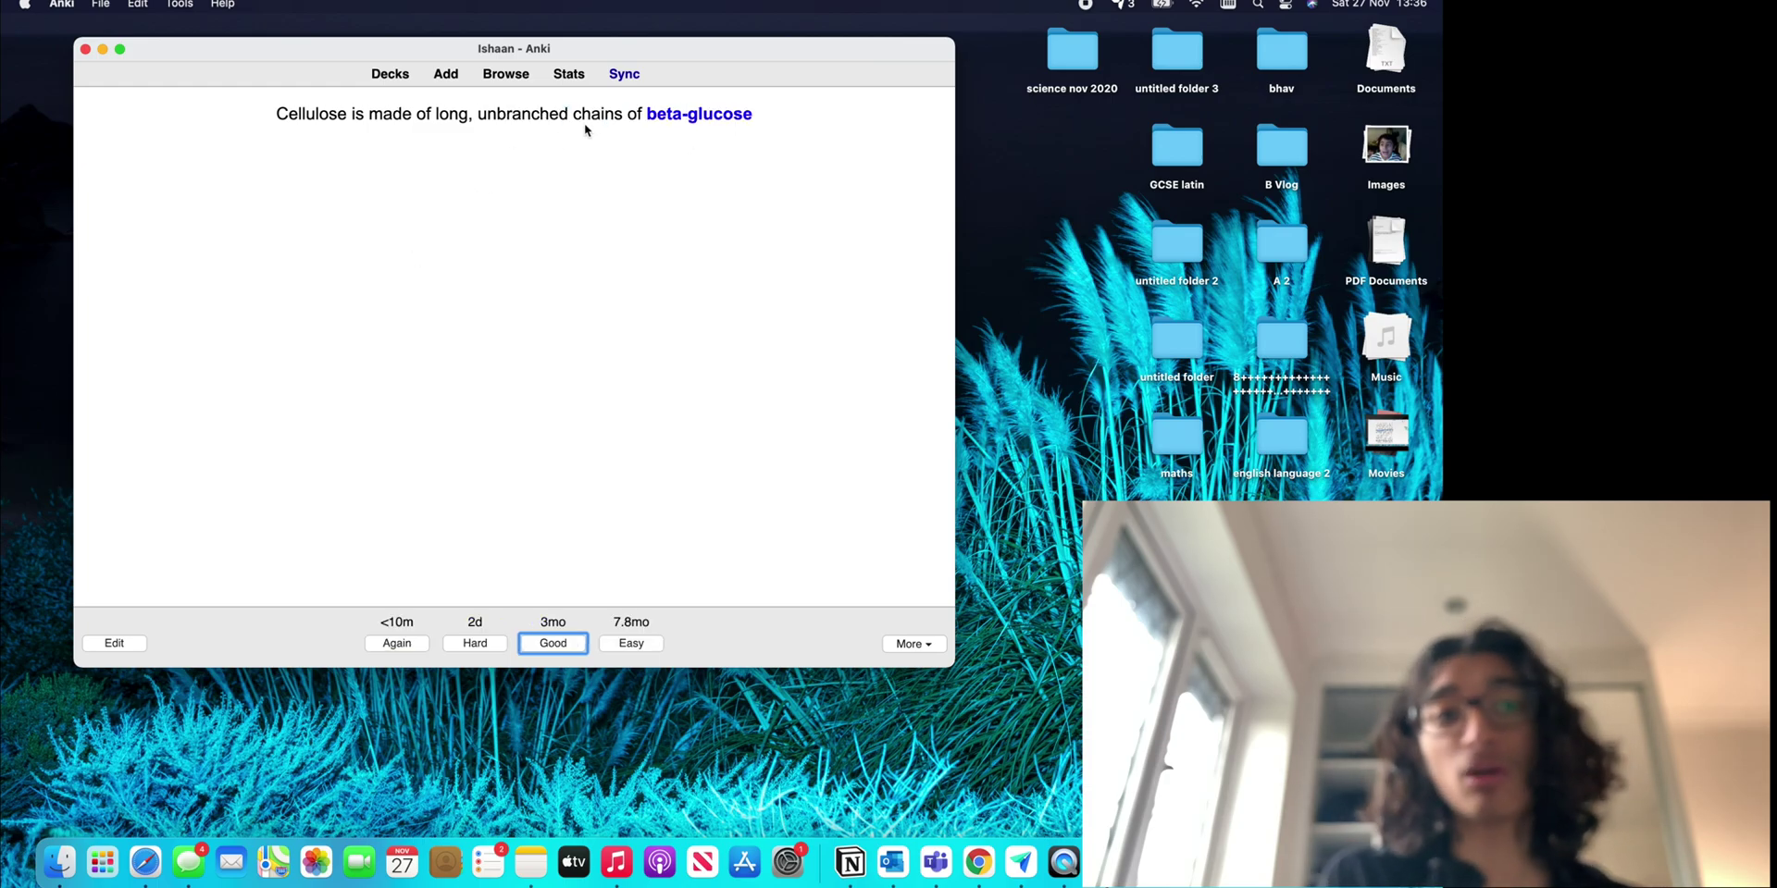
key("space")
key("space")
key("space")
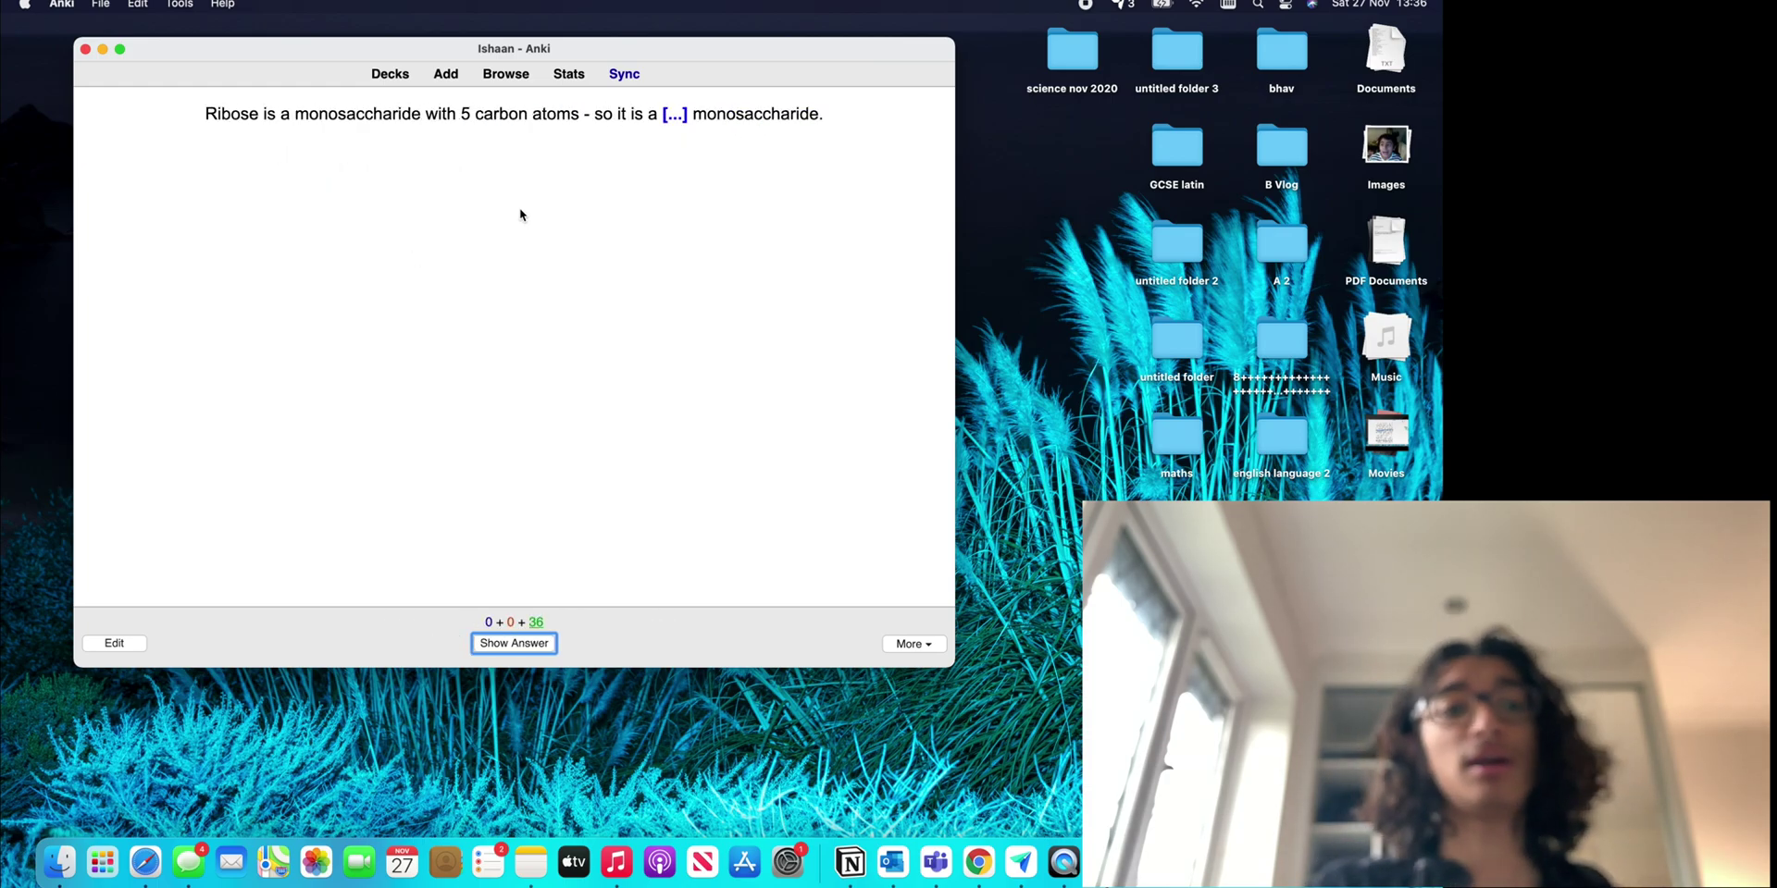
key("space")
key("space")
key("space")
key("space")
key("space")
key("space")
key("space")
key("space")
key("space")
key("space")
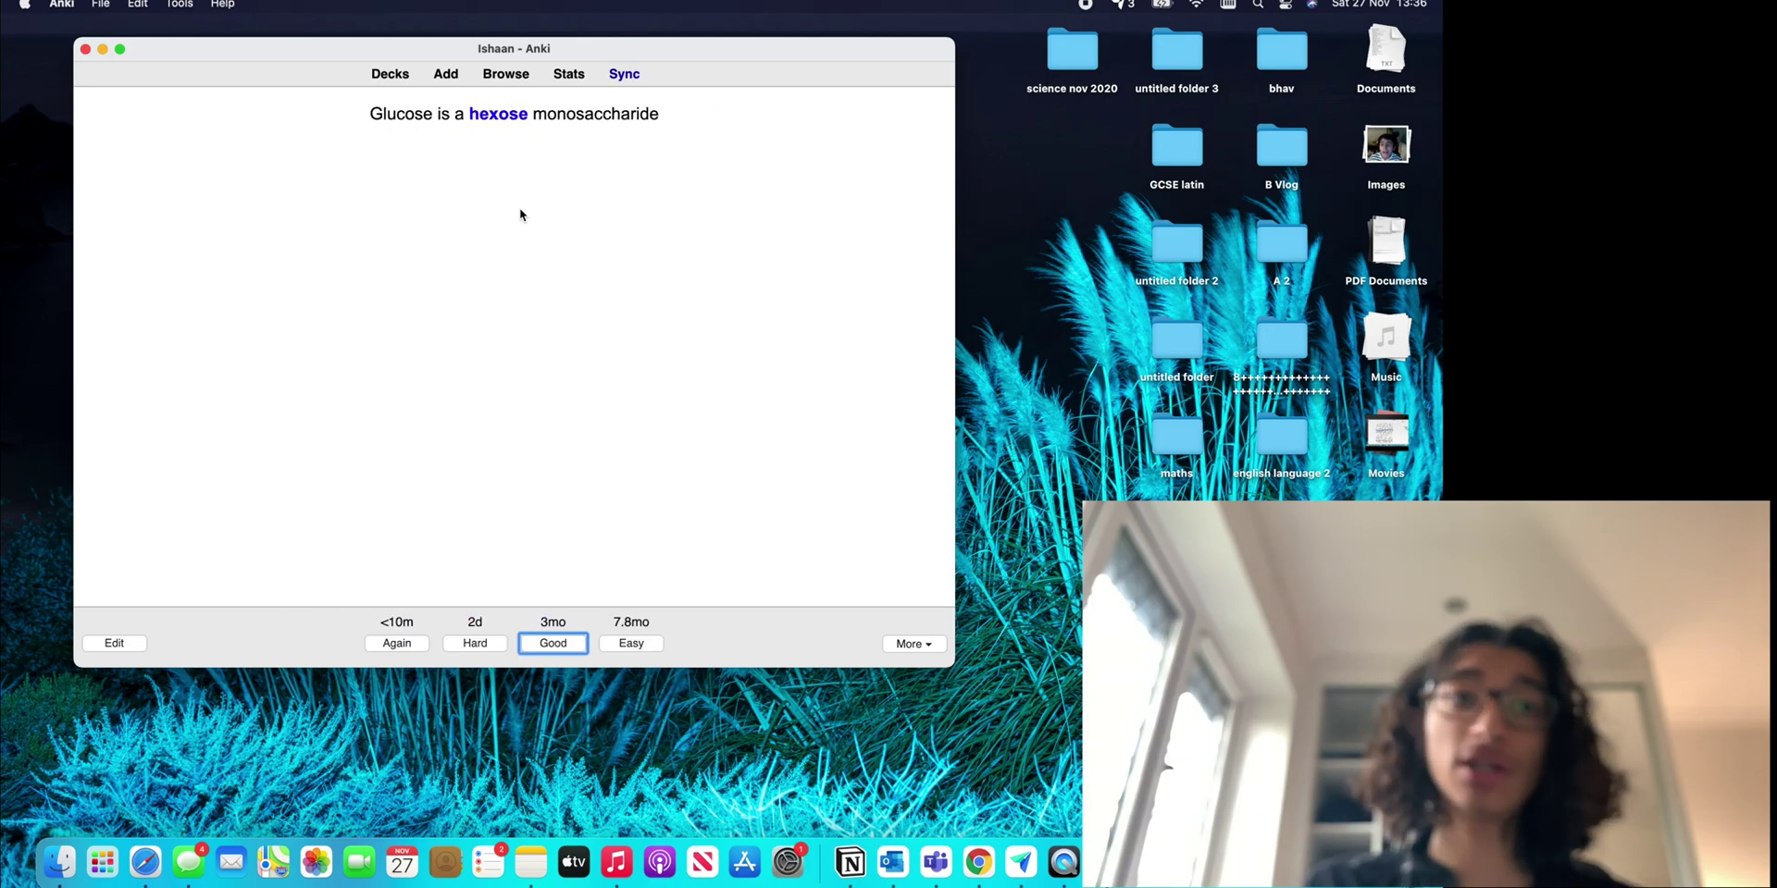
Return to the deck list, collapse the Biology deck and delete the Chemistry deck.
left_click(389, 76)
left_click(268, 148)
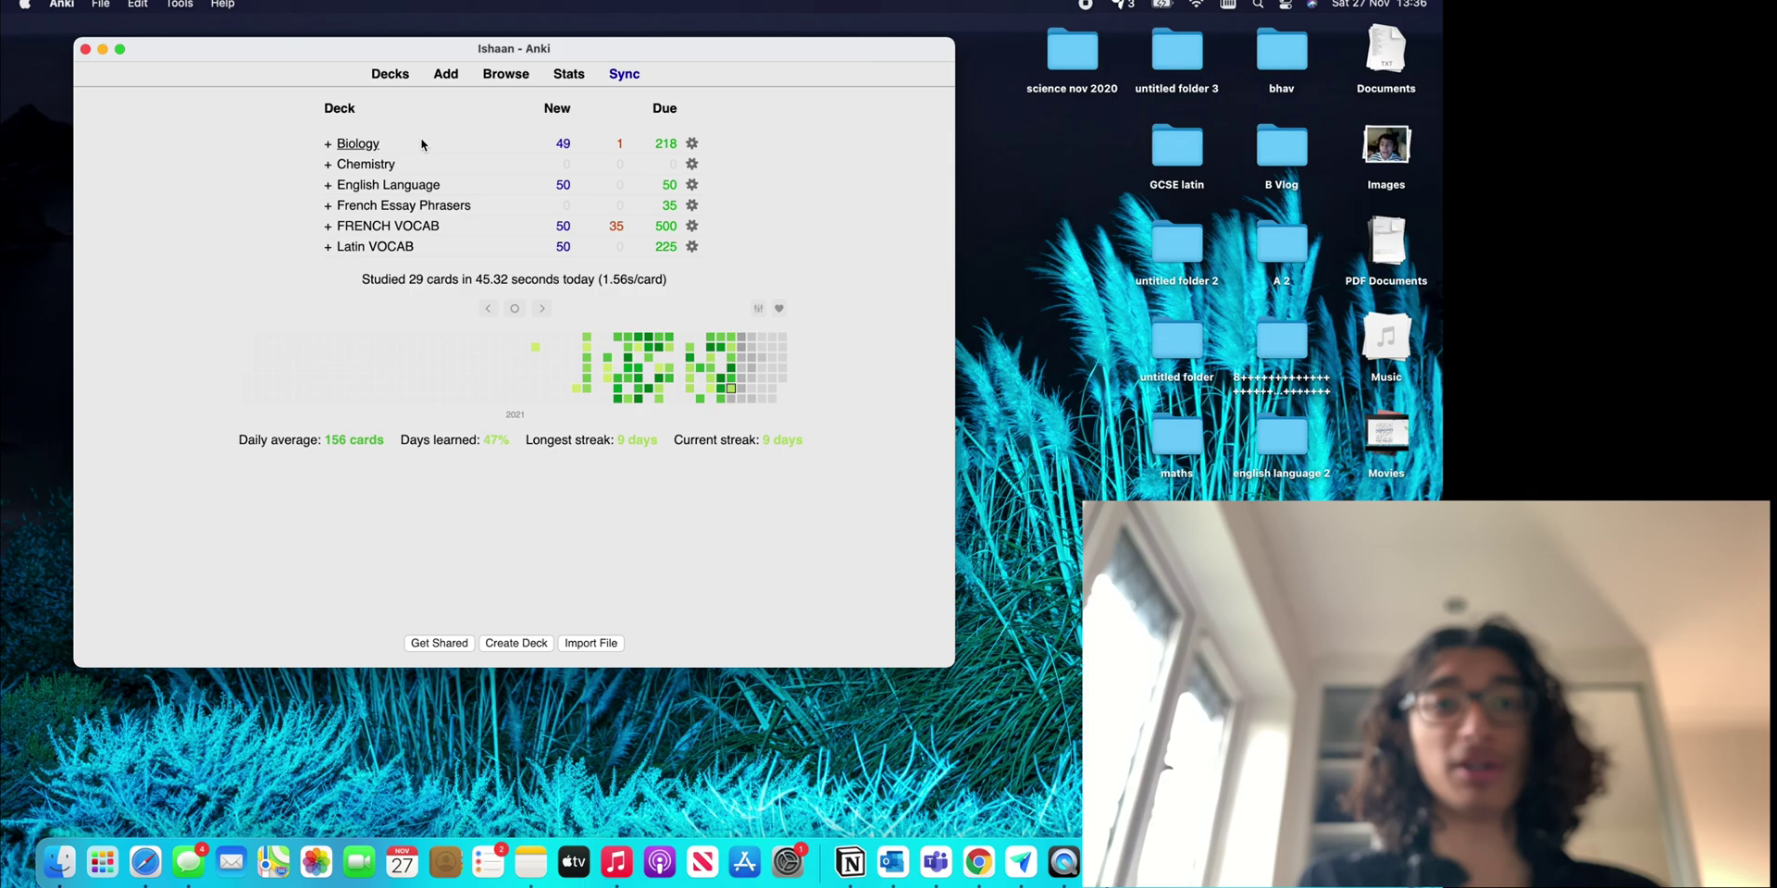
left_click(691, 163)
left_click(717, 218)
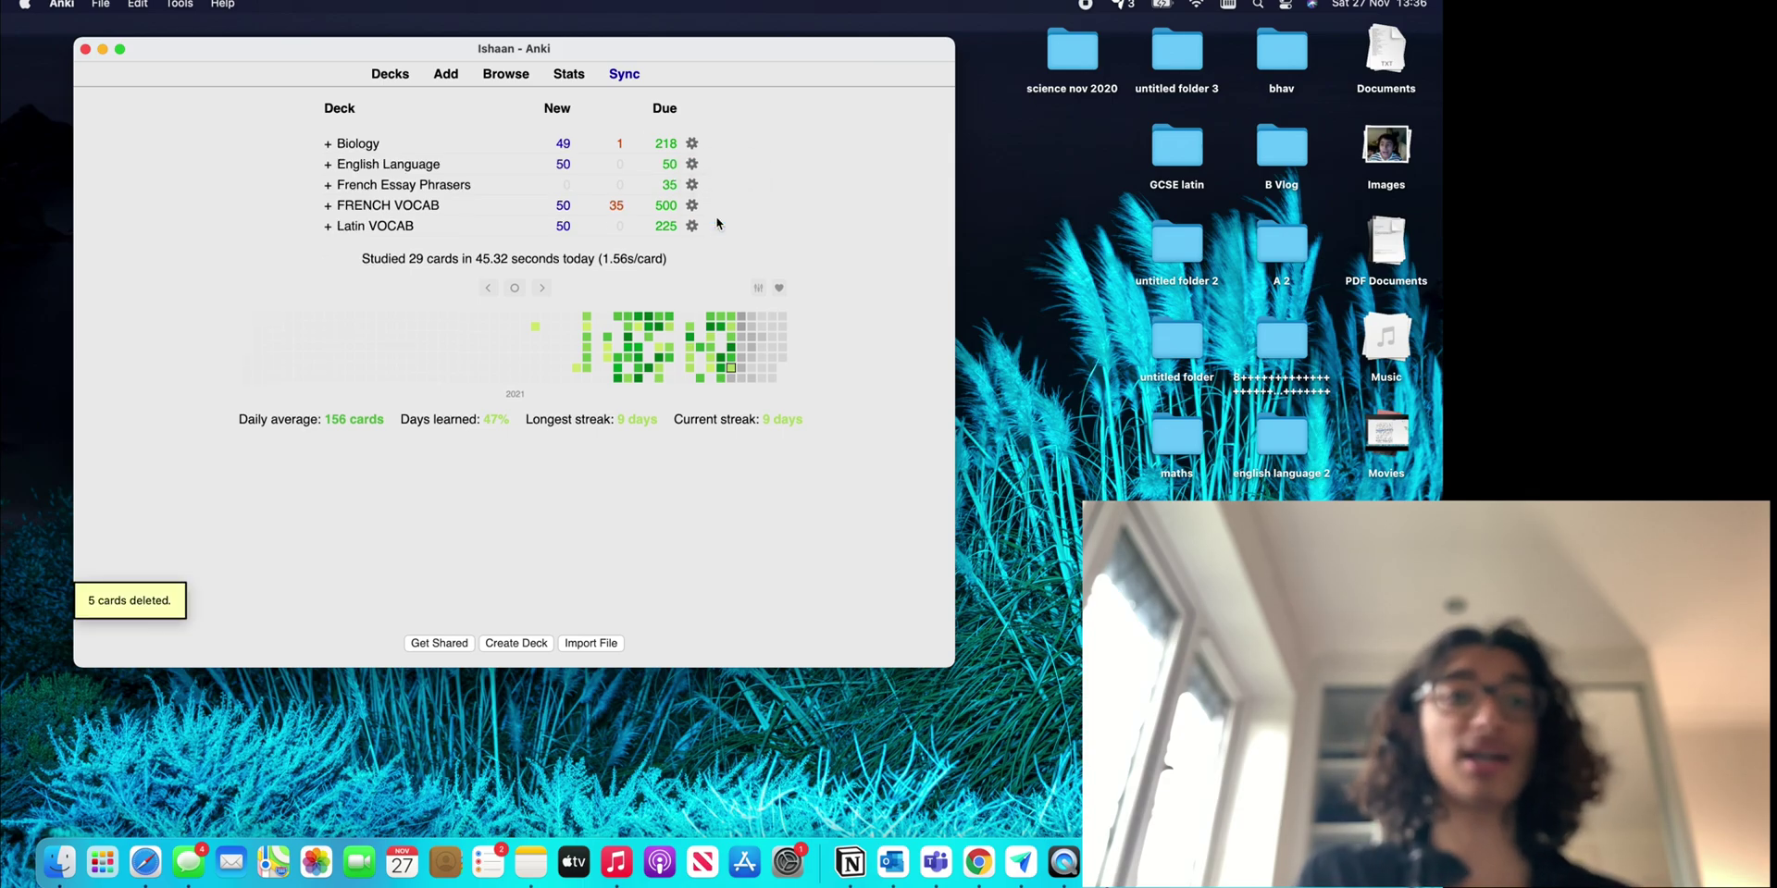
Start studying the AS(3) Second Conjugation Verbs subdeck of Latin VOCAB and reveal the answer to its first card.
left_click(328, 227)
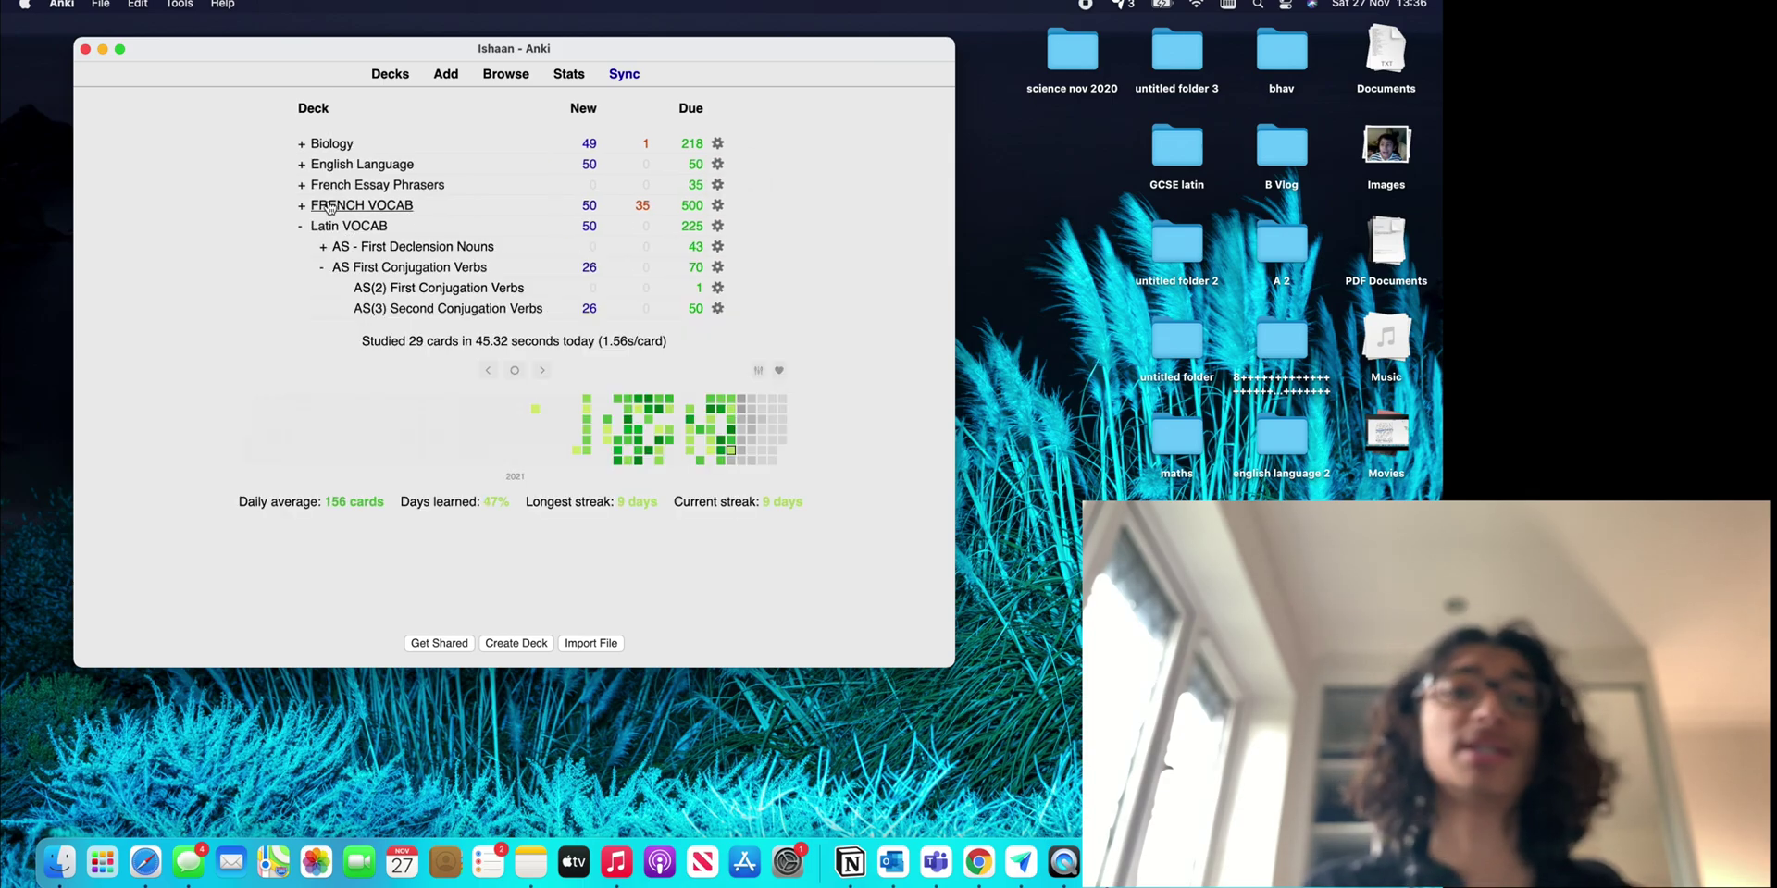
left_click(302, 228)
left_click(327, 226)
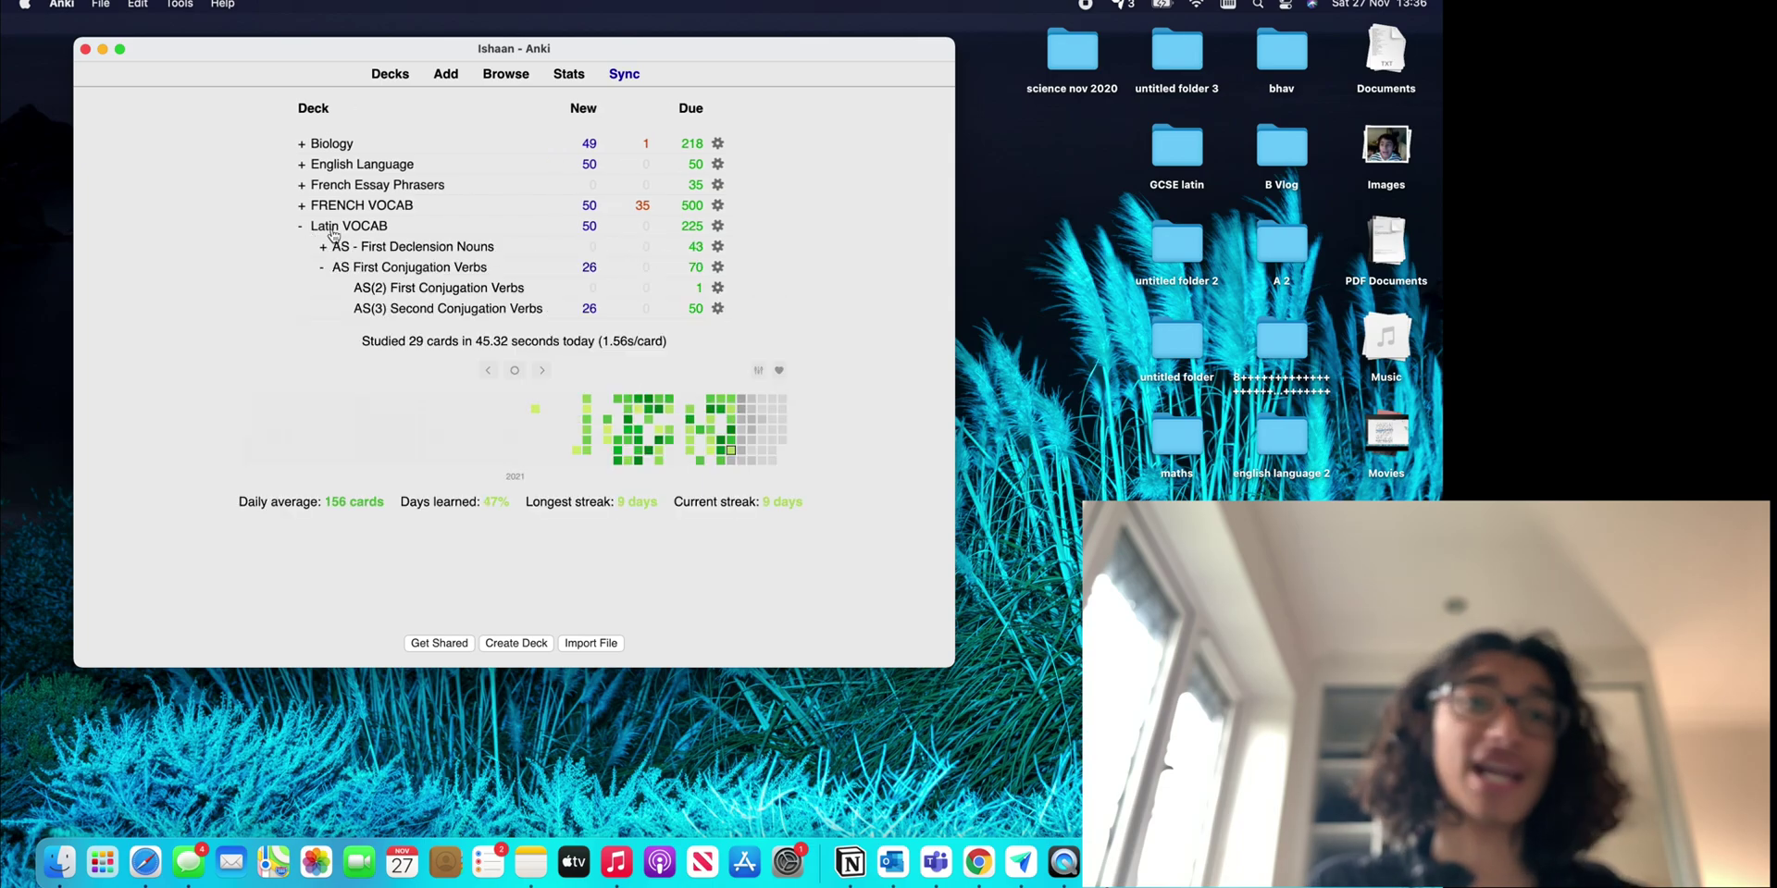
left_click(477, 318)
key("s")
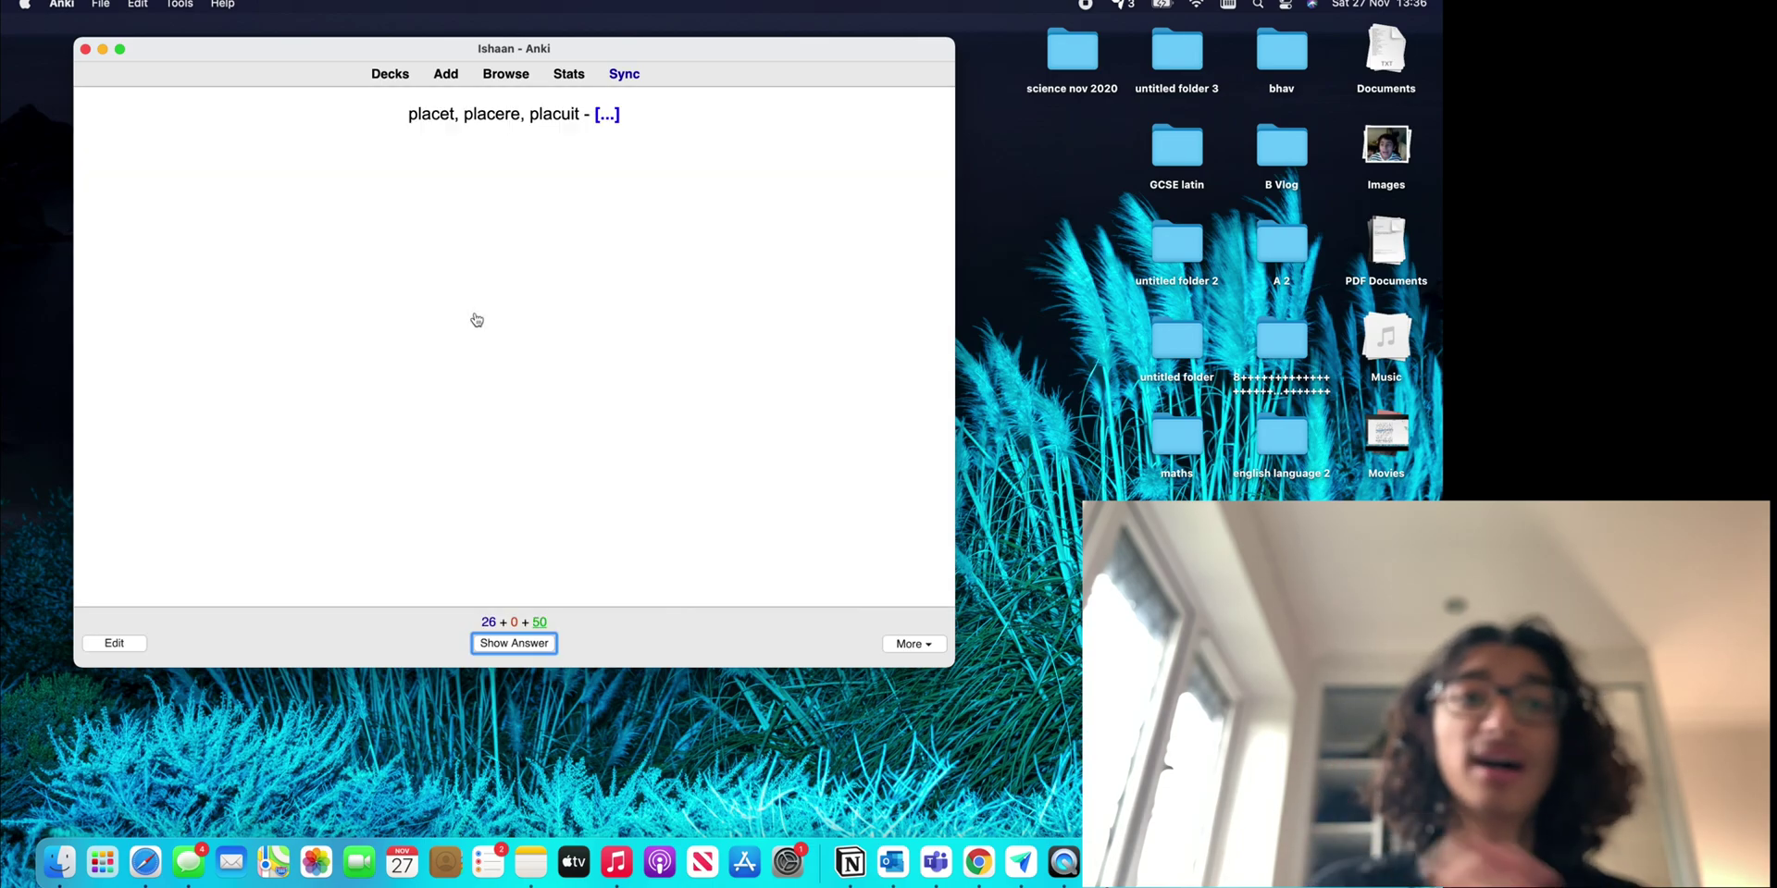
left_click_drag(422, 135, 897, 139)
key("space")
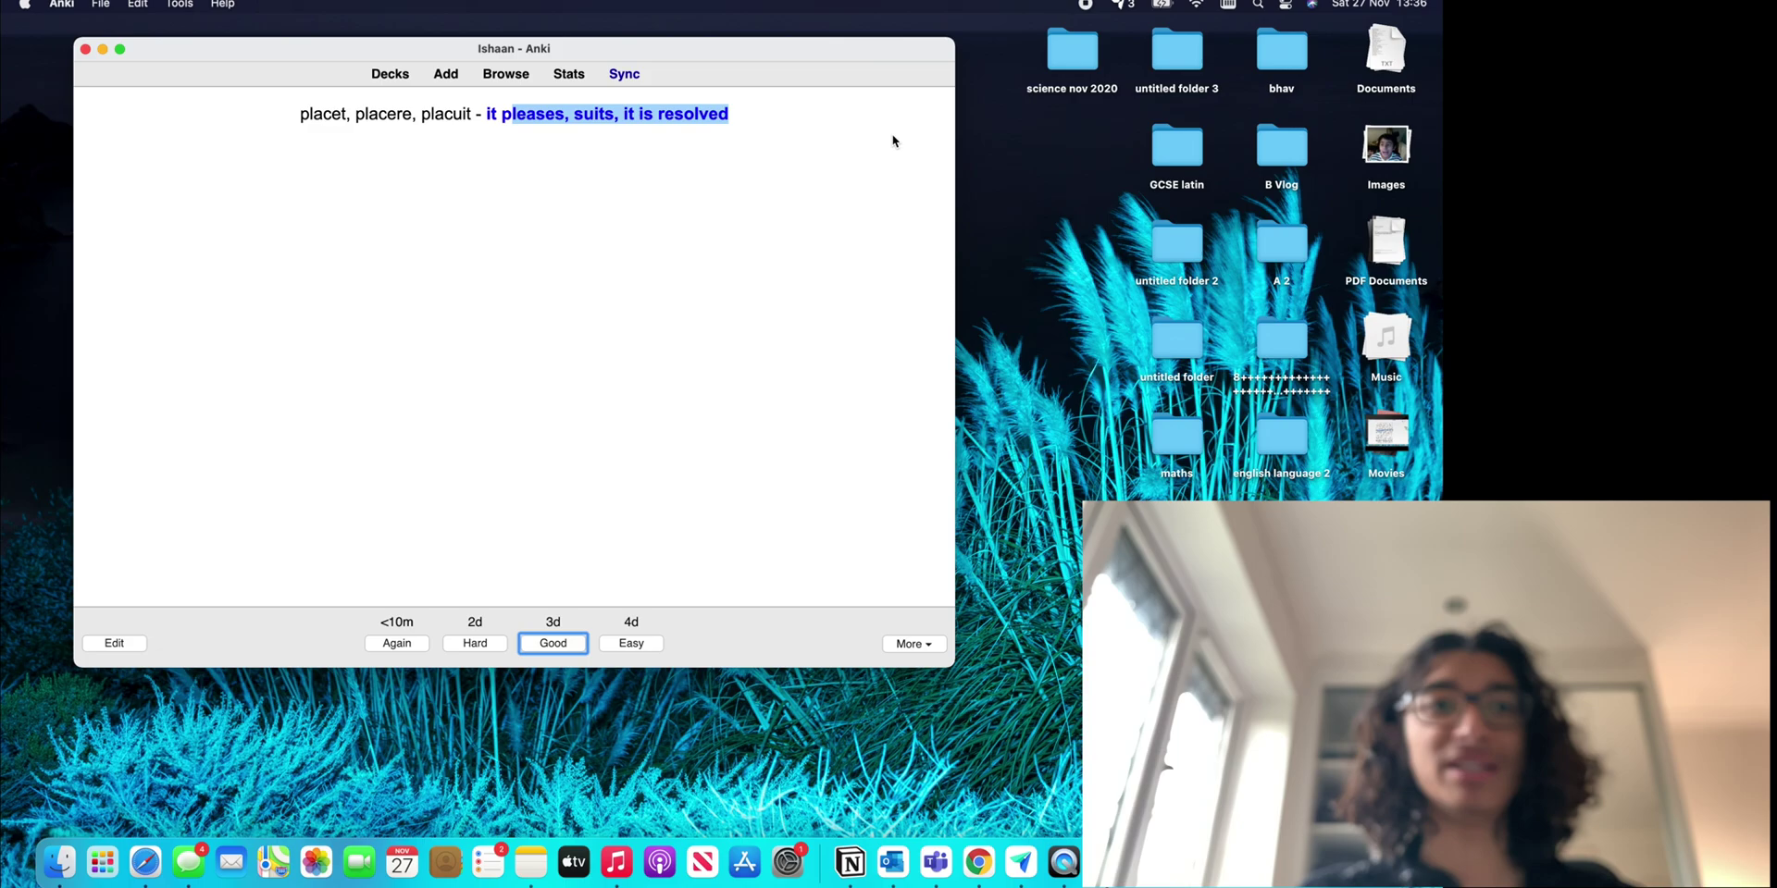
Study a run of cards in the AS(3) Second Conjugation Verbs subdeck, revealing each answer and rating it Good.
key("space")
key("space")
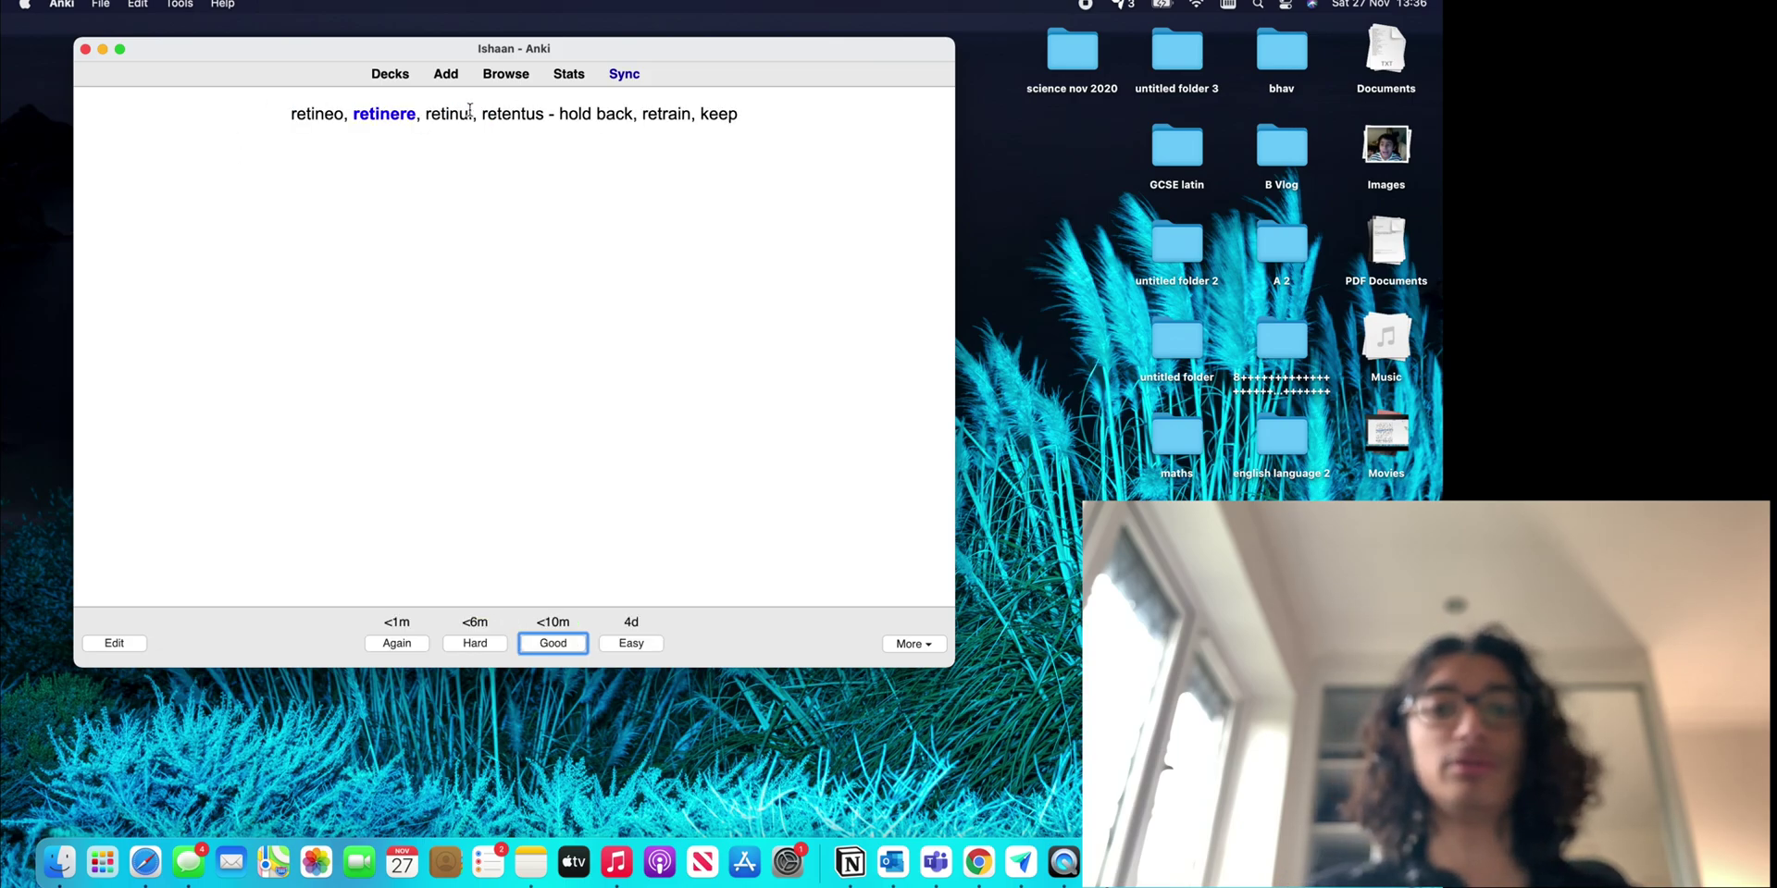
key("space")
left_click_drag(435, 107, 610, 111)
key("space")
key("space")
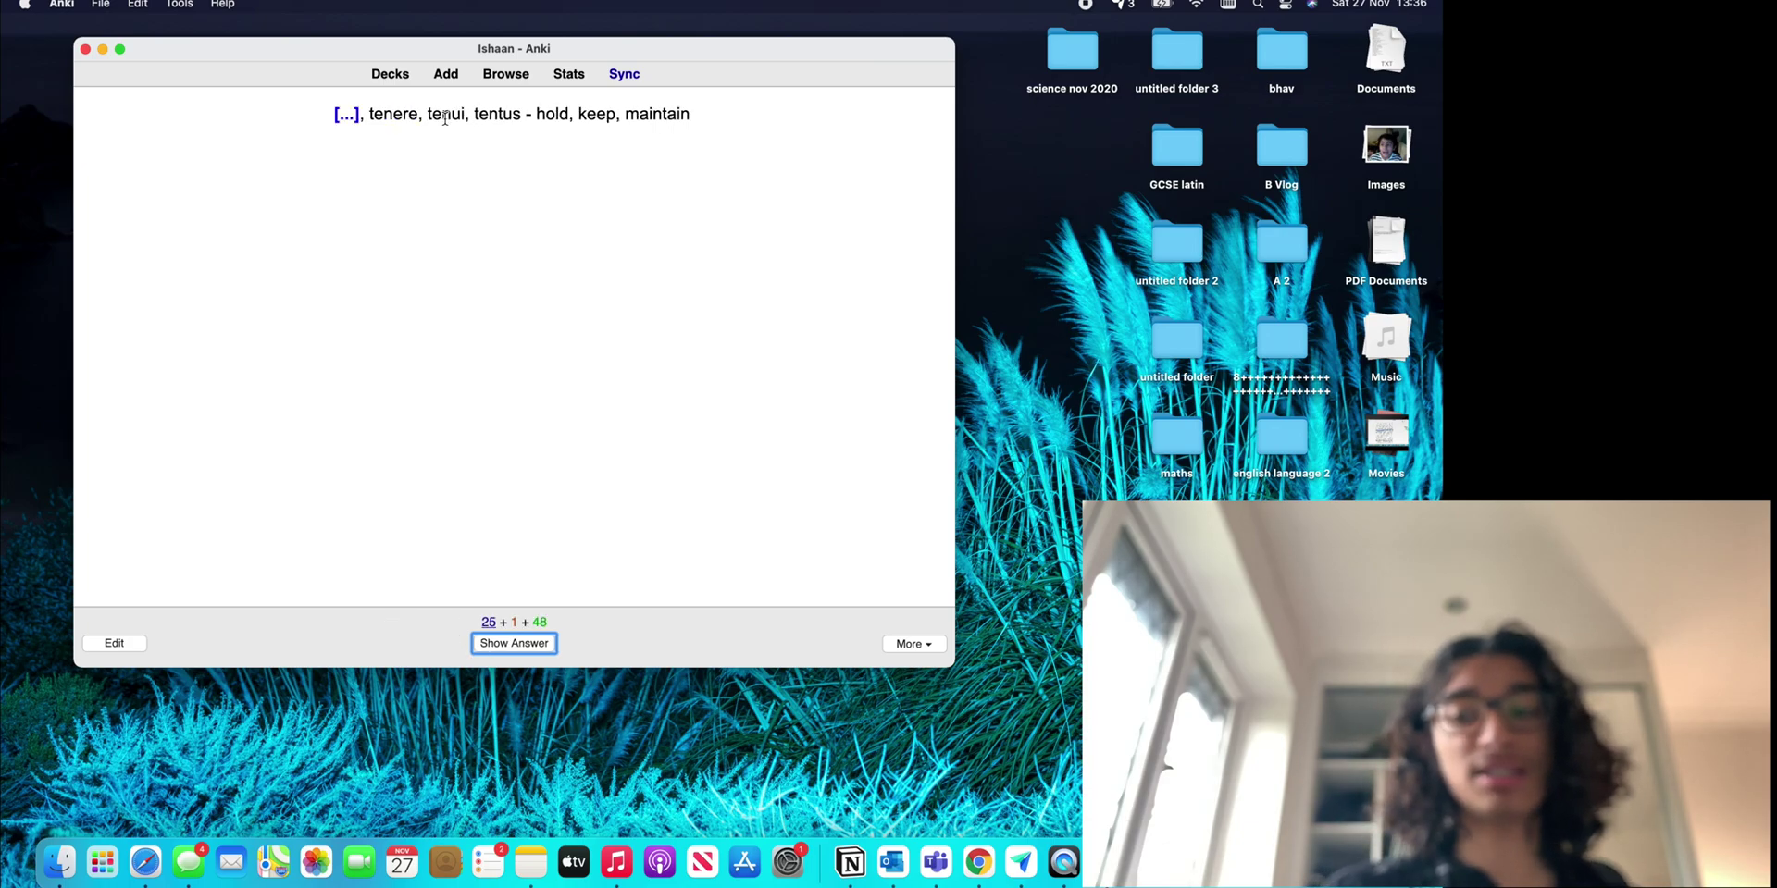
key("space")
key("space")
left_click_drag(445, 118, 663, 116)
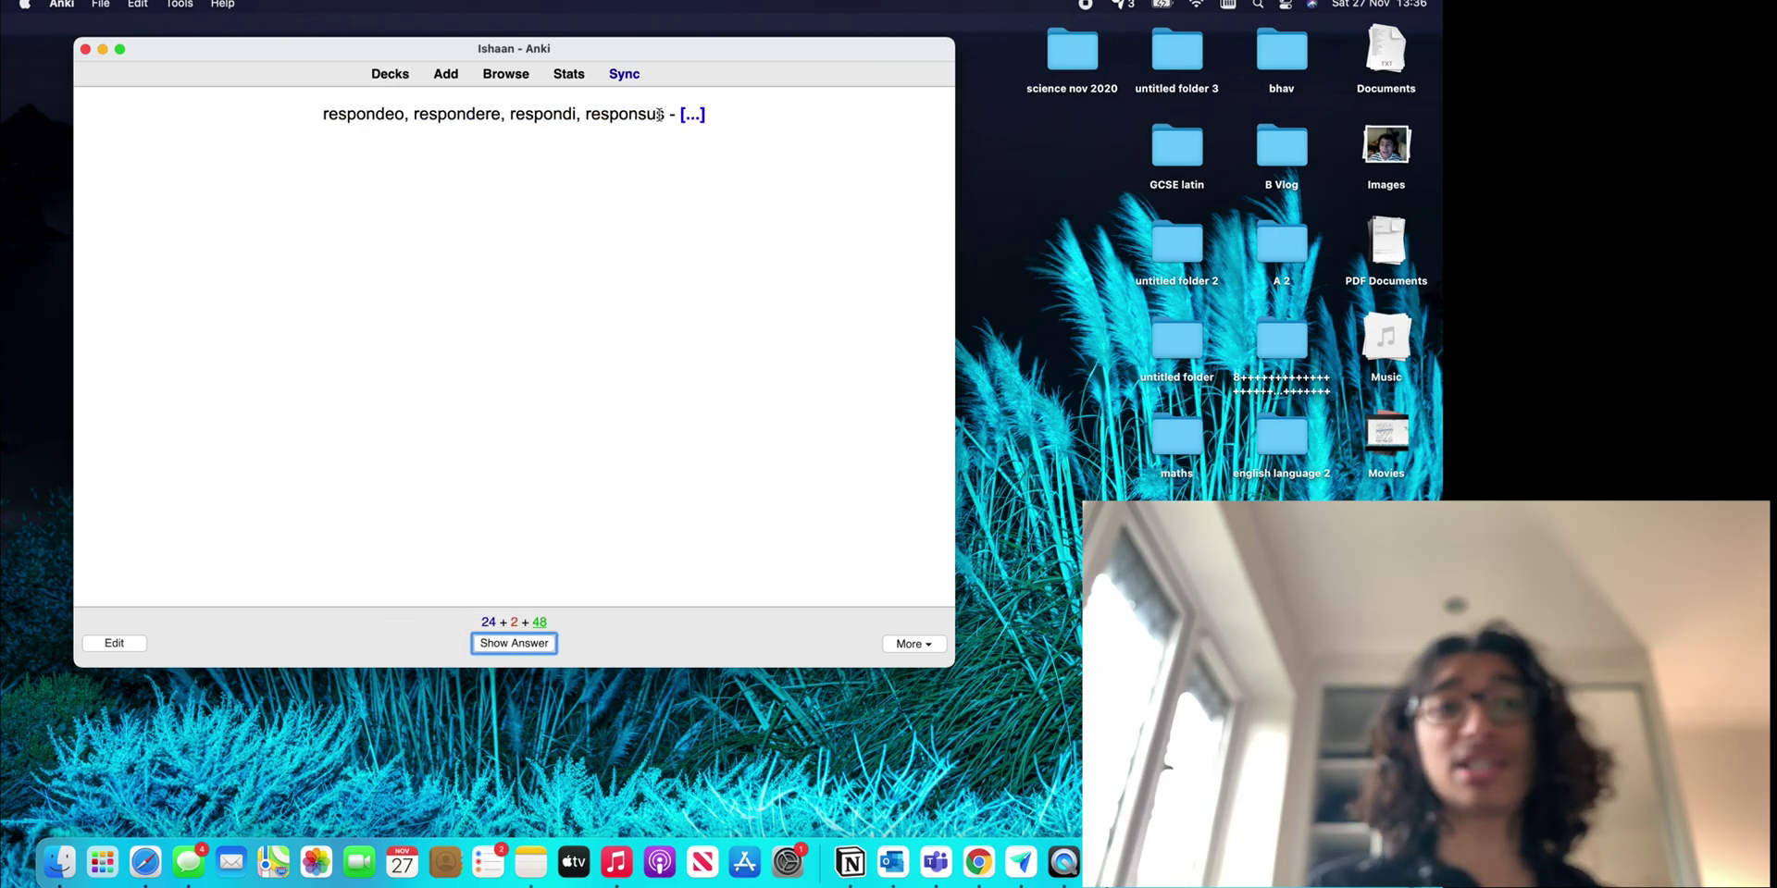
key("space")
key("space")
left_click_drag(390, 113, 734, 154)
key("space")
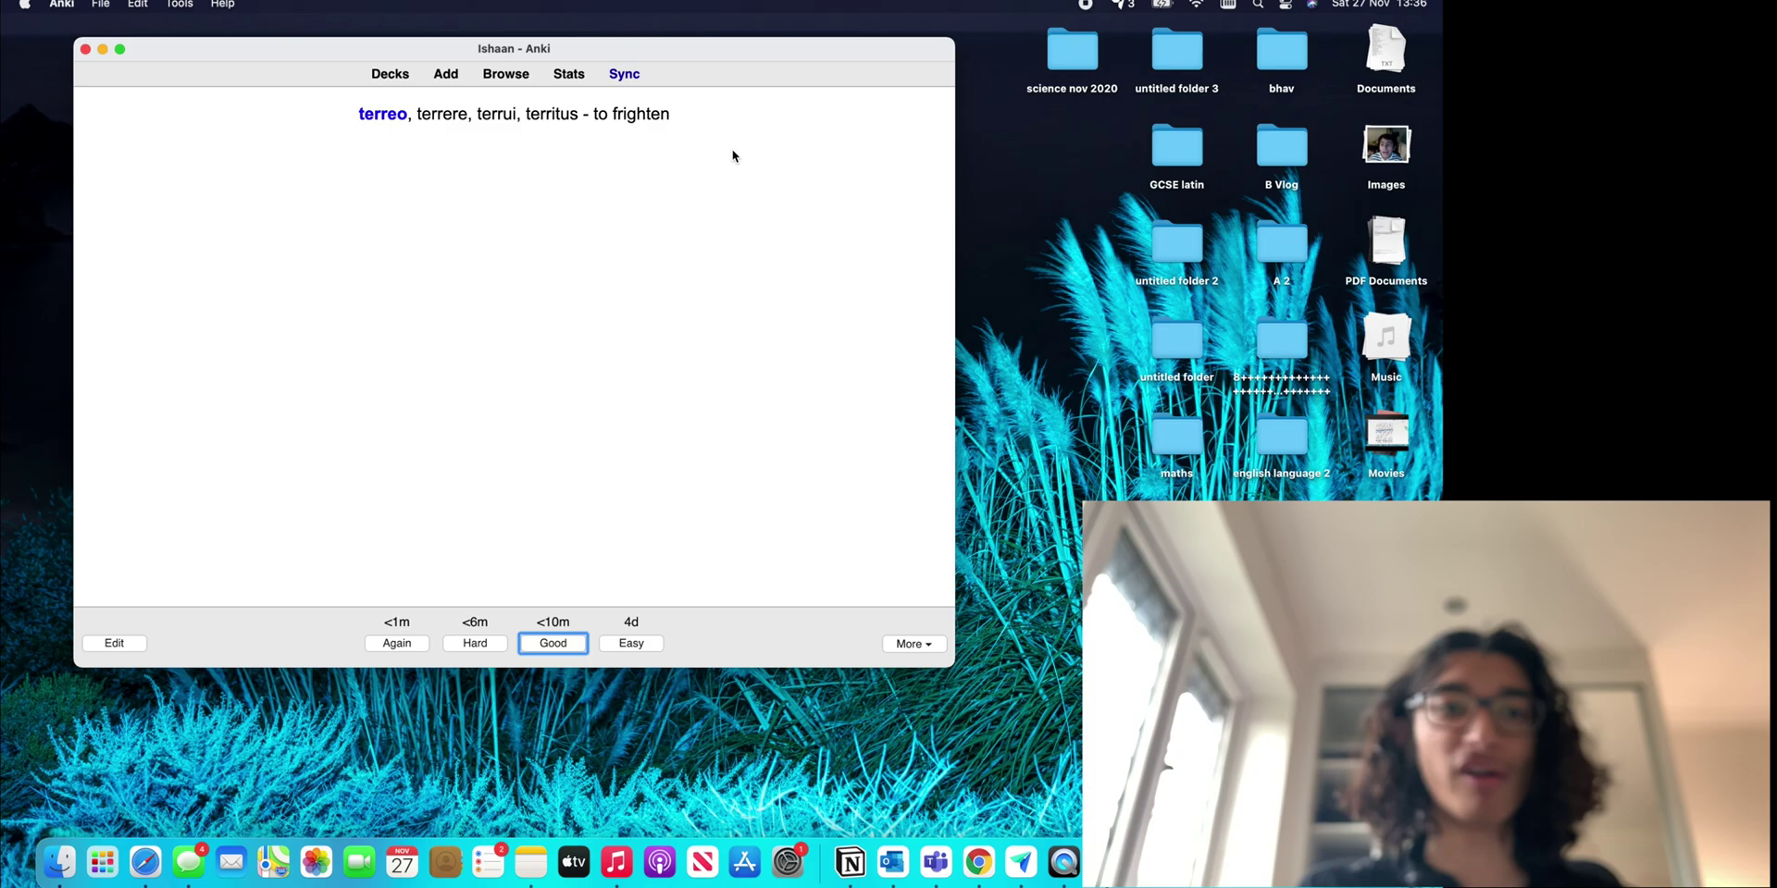
key("space")
key("space")
key("space")
key("space")
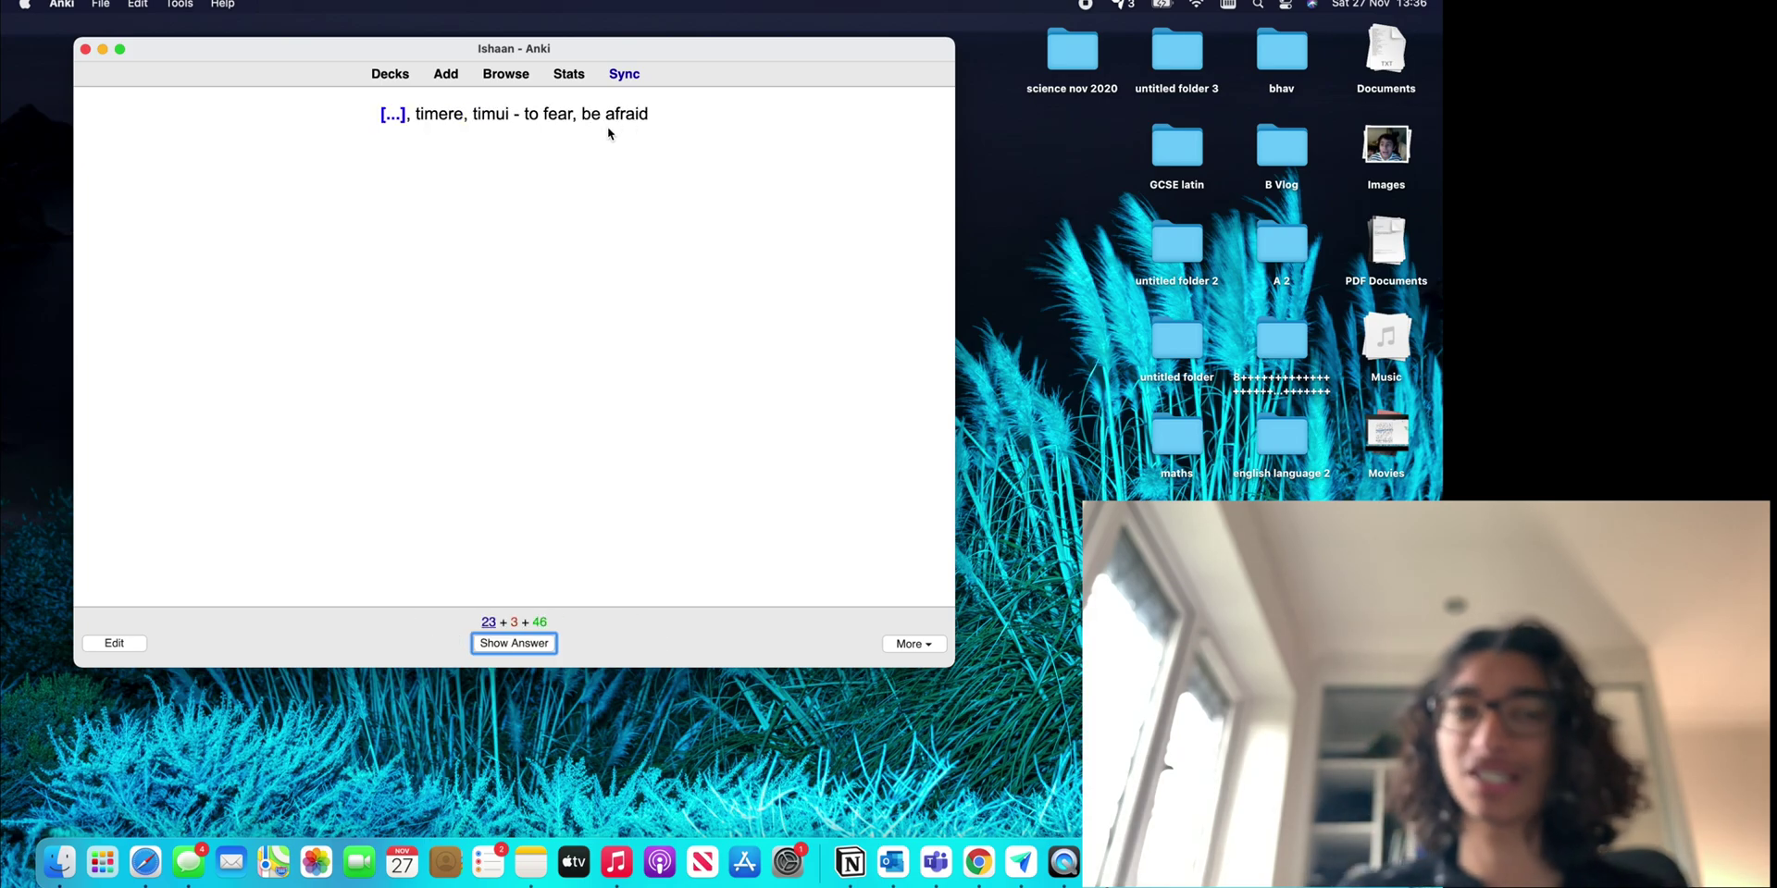
key("space")
left_click_drag(494, 115, 609, 116)
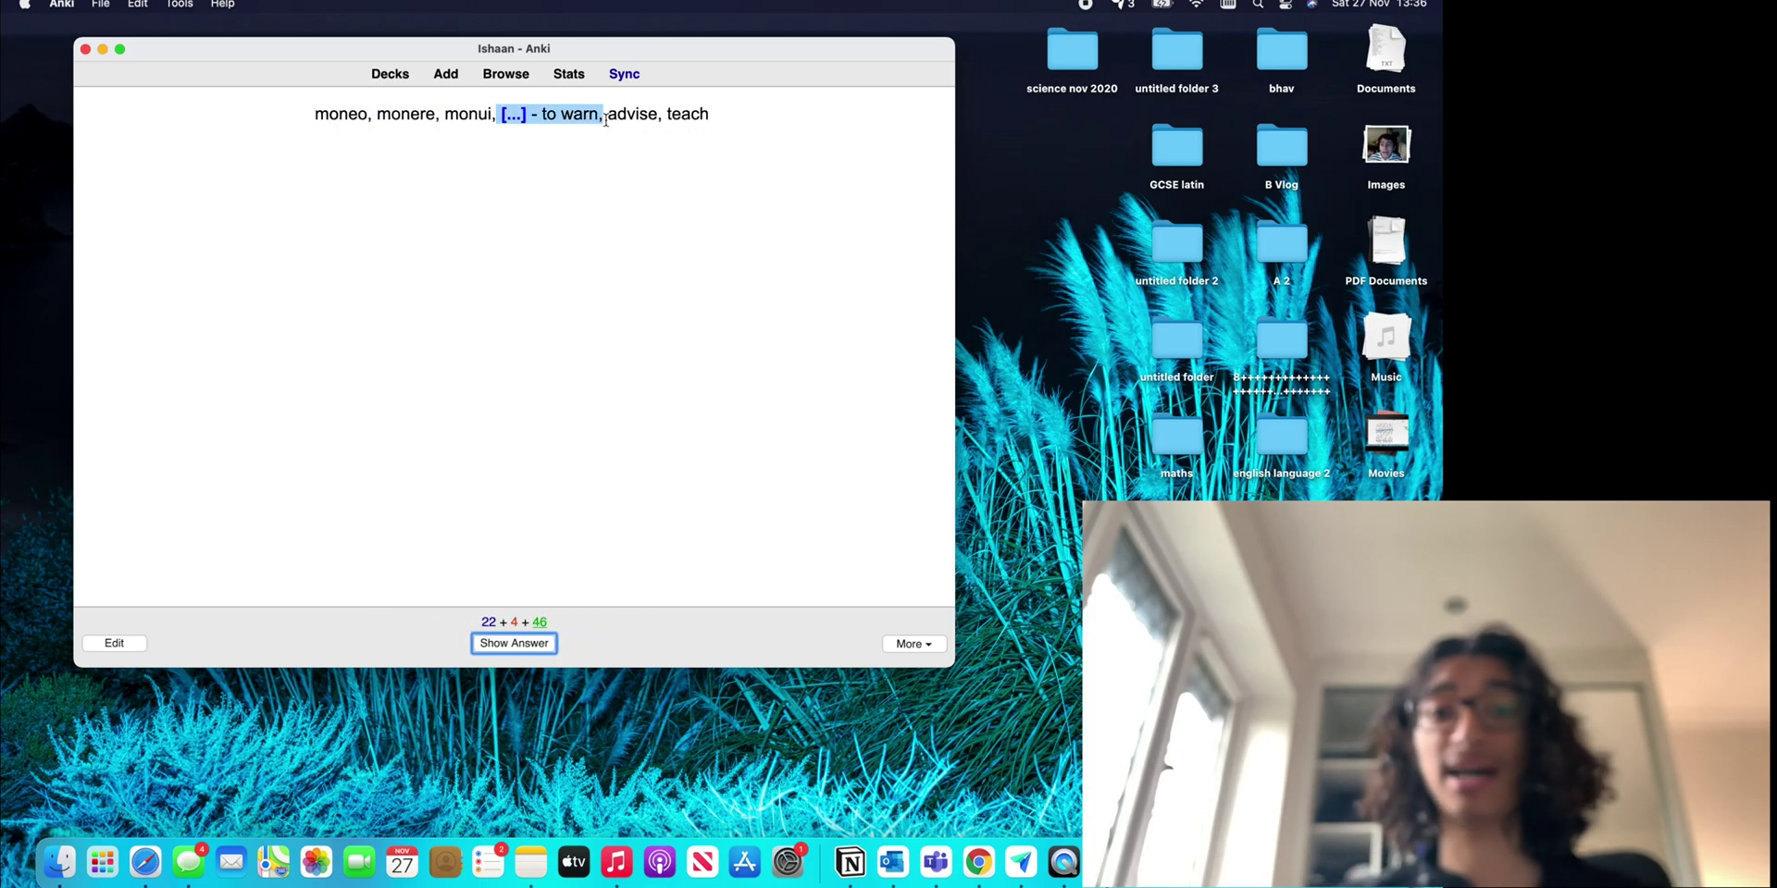
key("space")
key("space")
left_click_drag(371, 130, 417, 115)
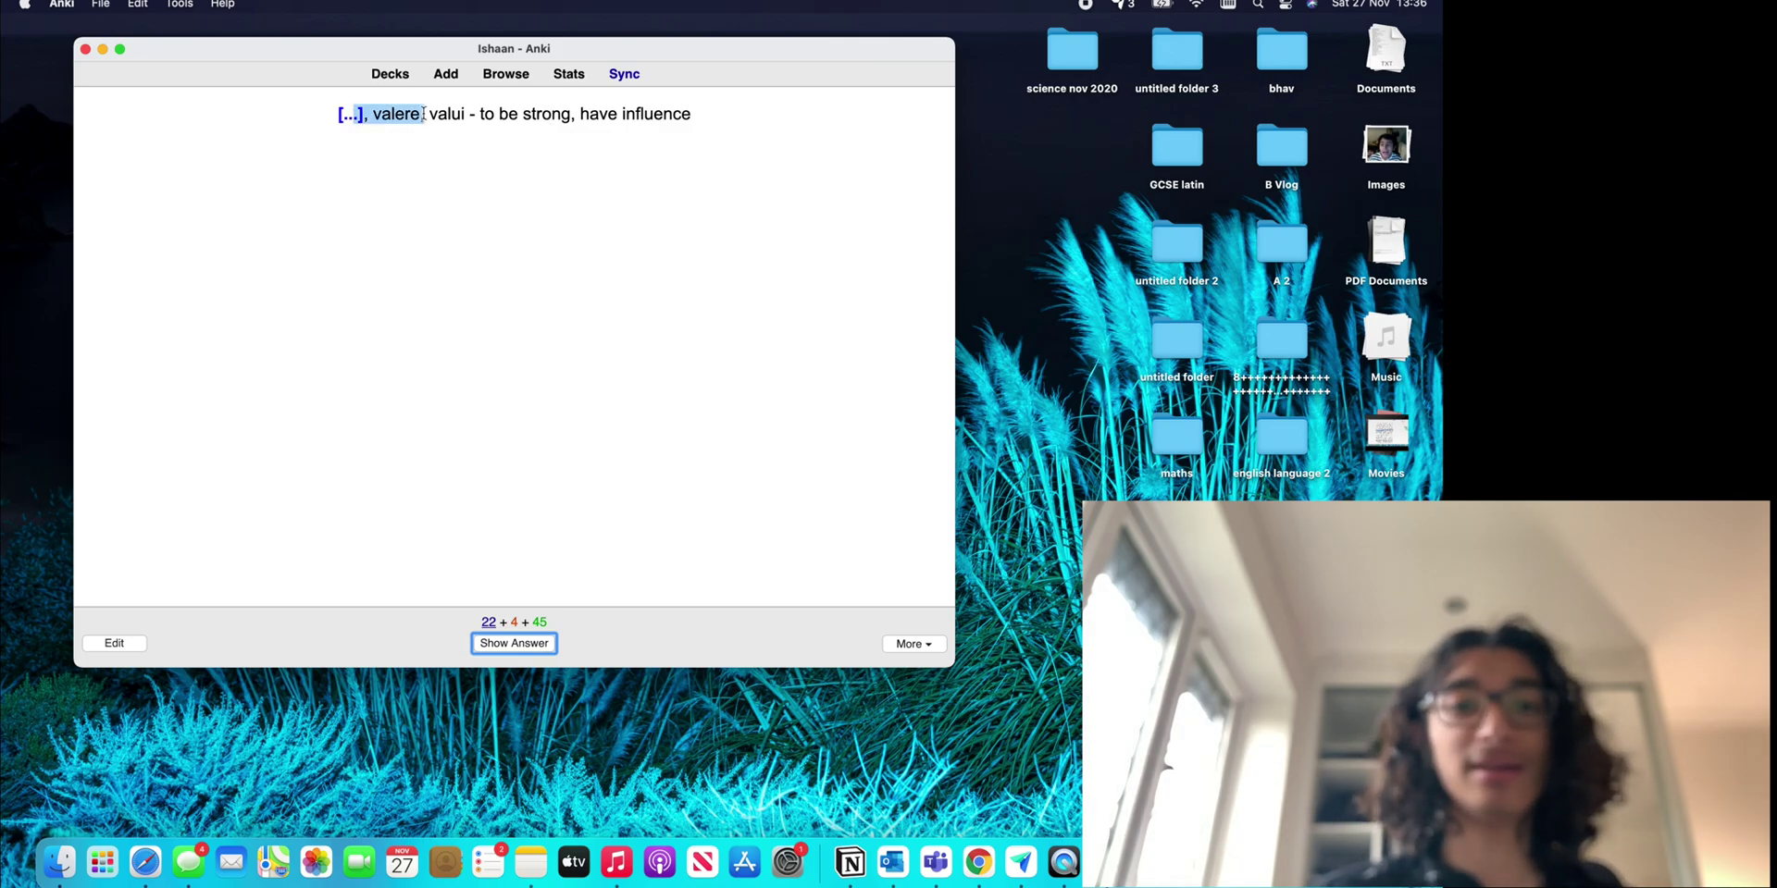
key("space")
key("space")
key("space")
key("space")
key("space")
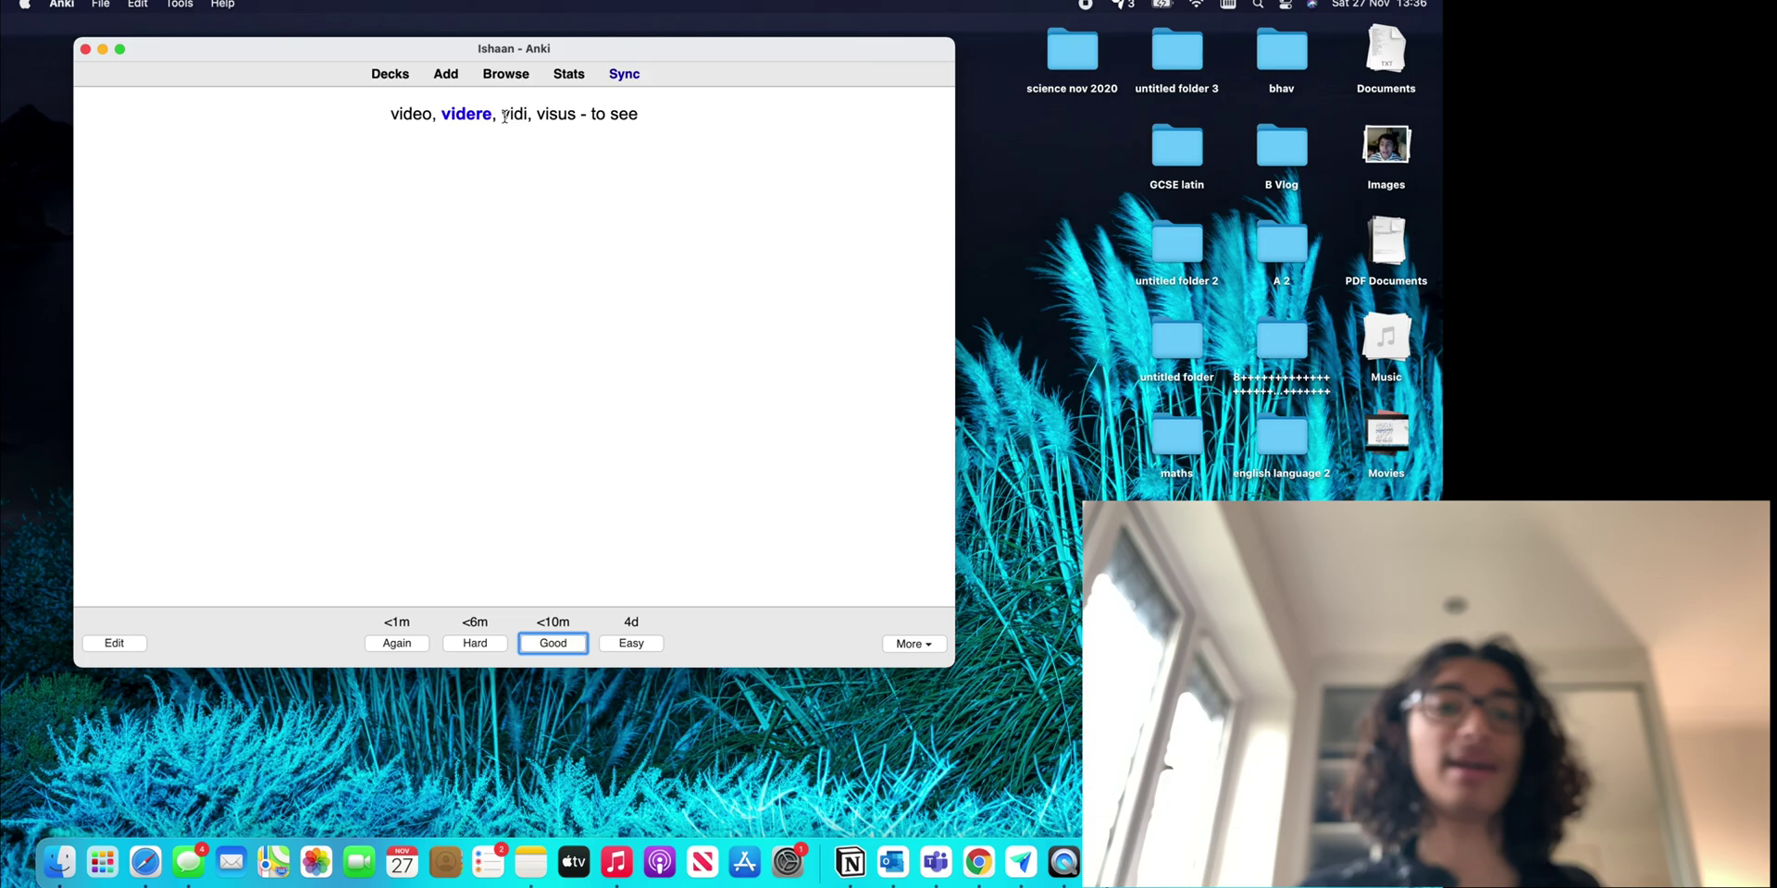
key("space")
key("space")
key("space")
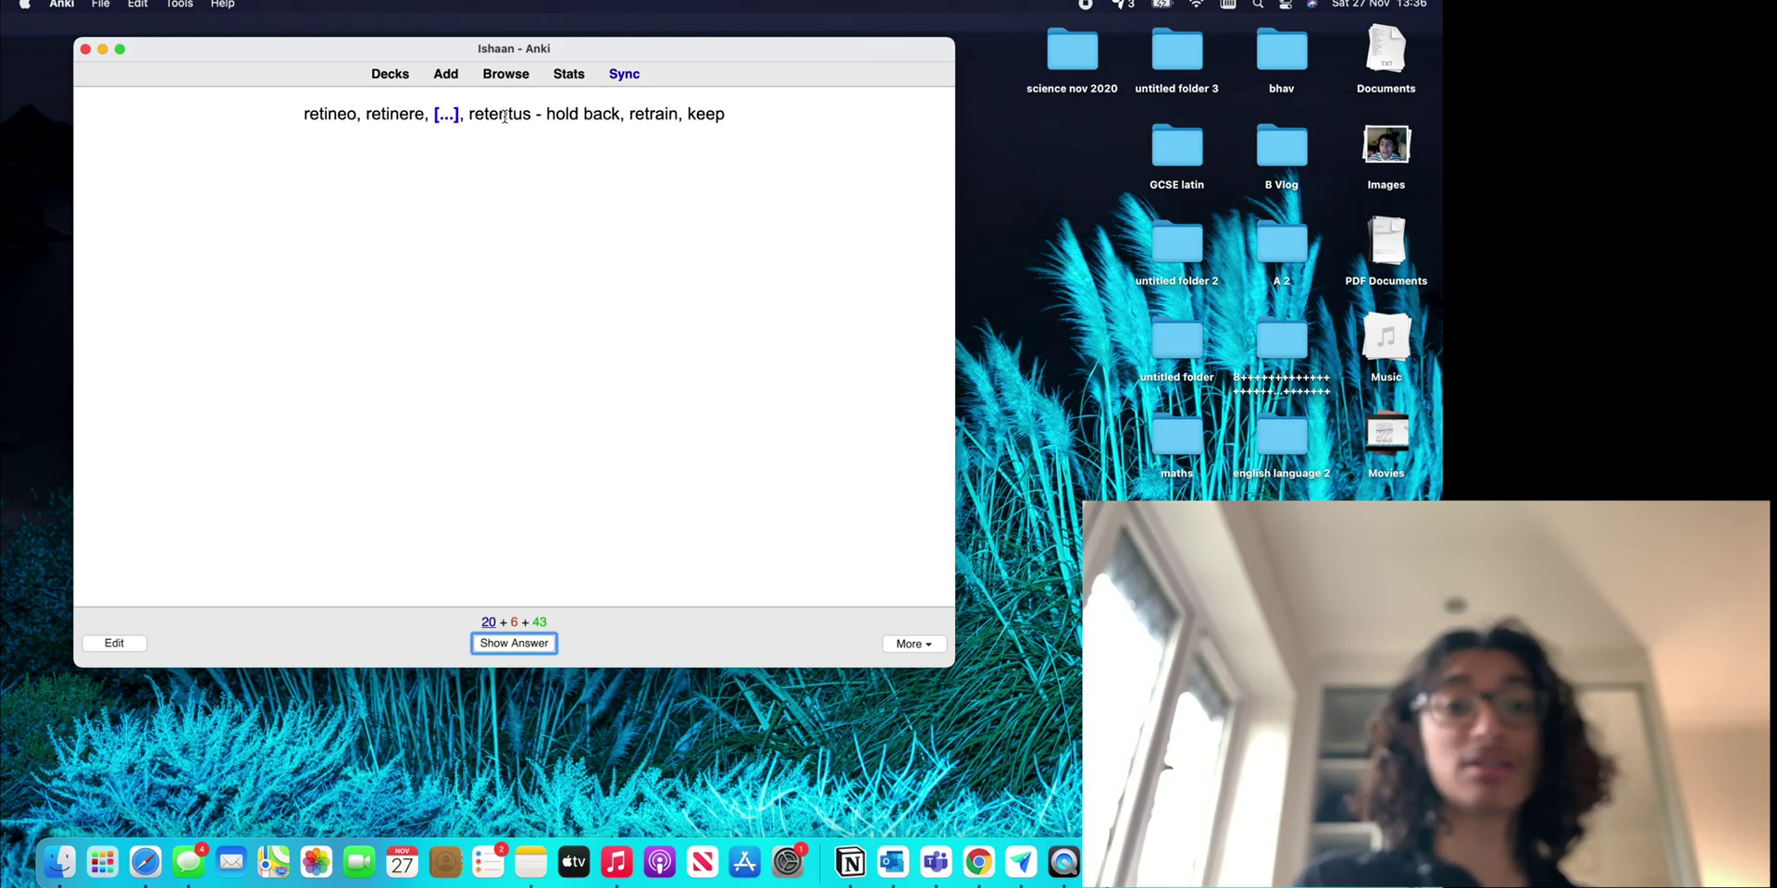
key("space")
key("space")
key("space")
key("space")
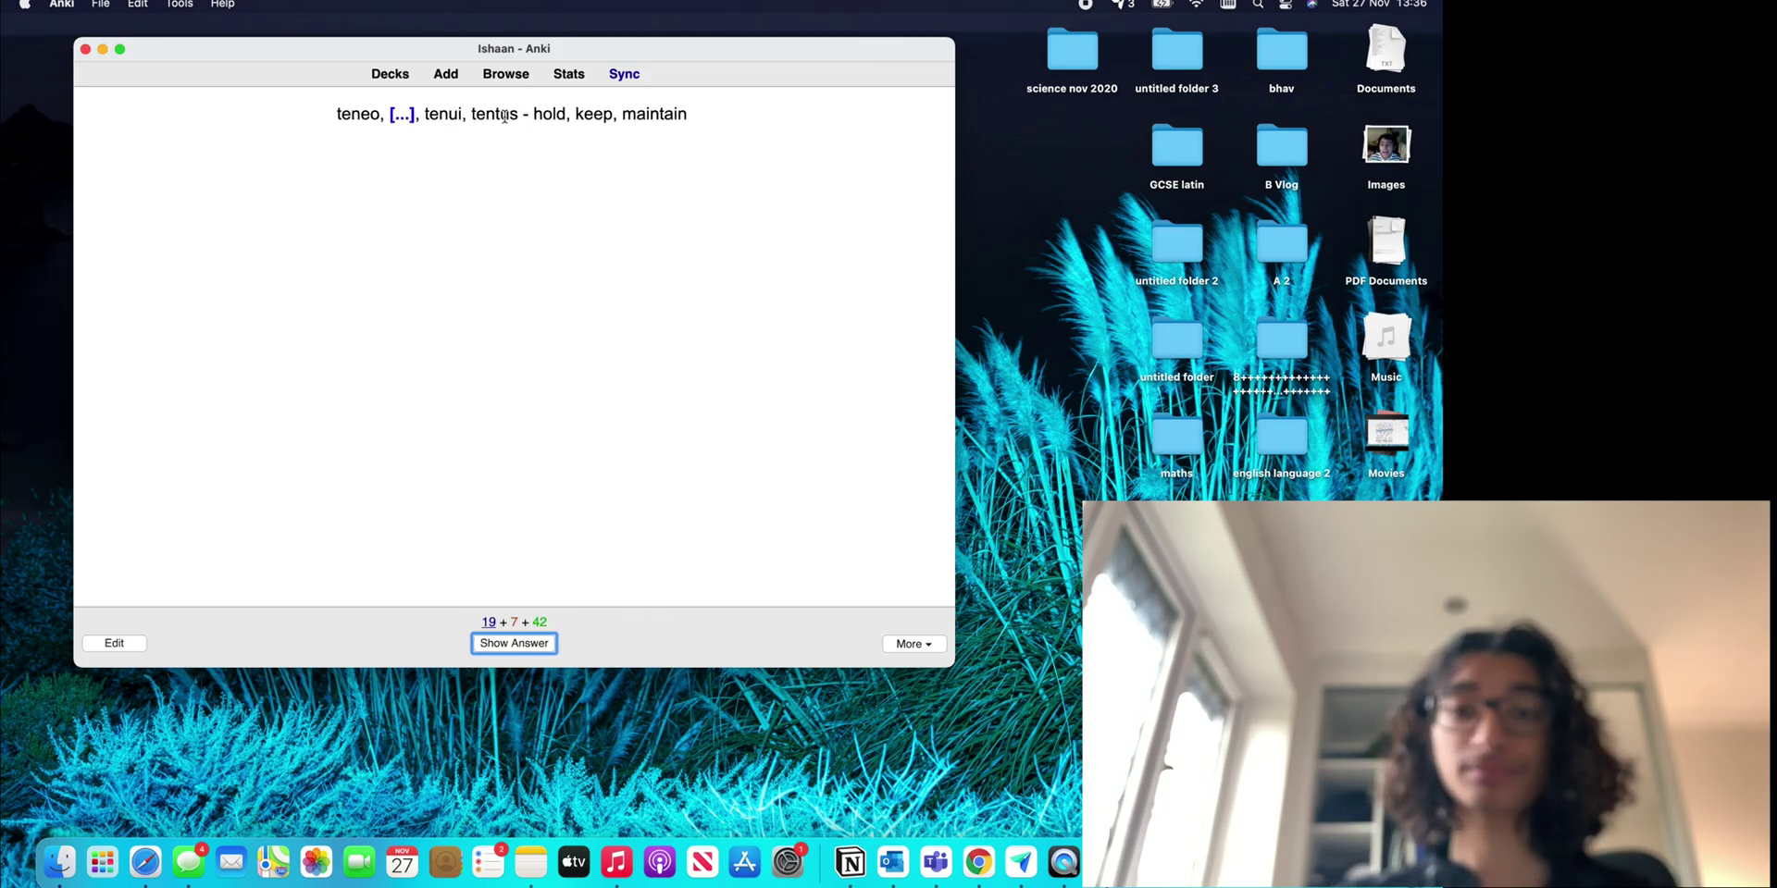
key("space")
key("space")
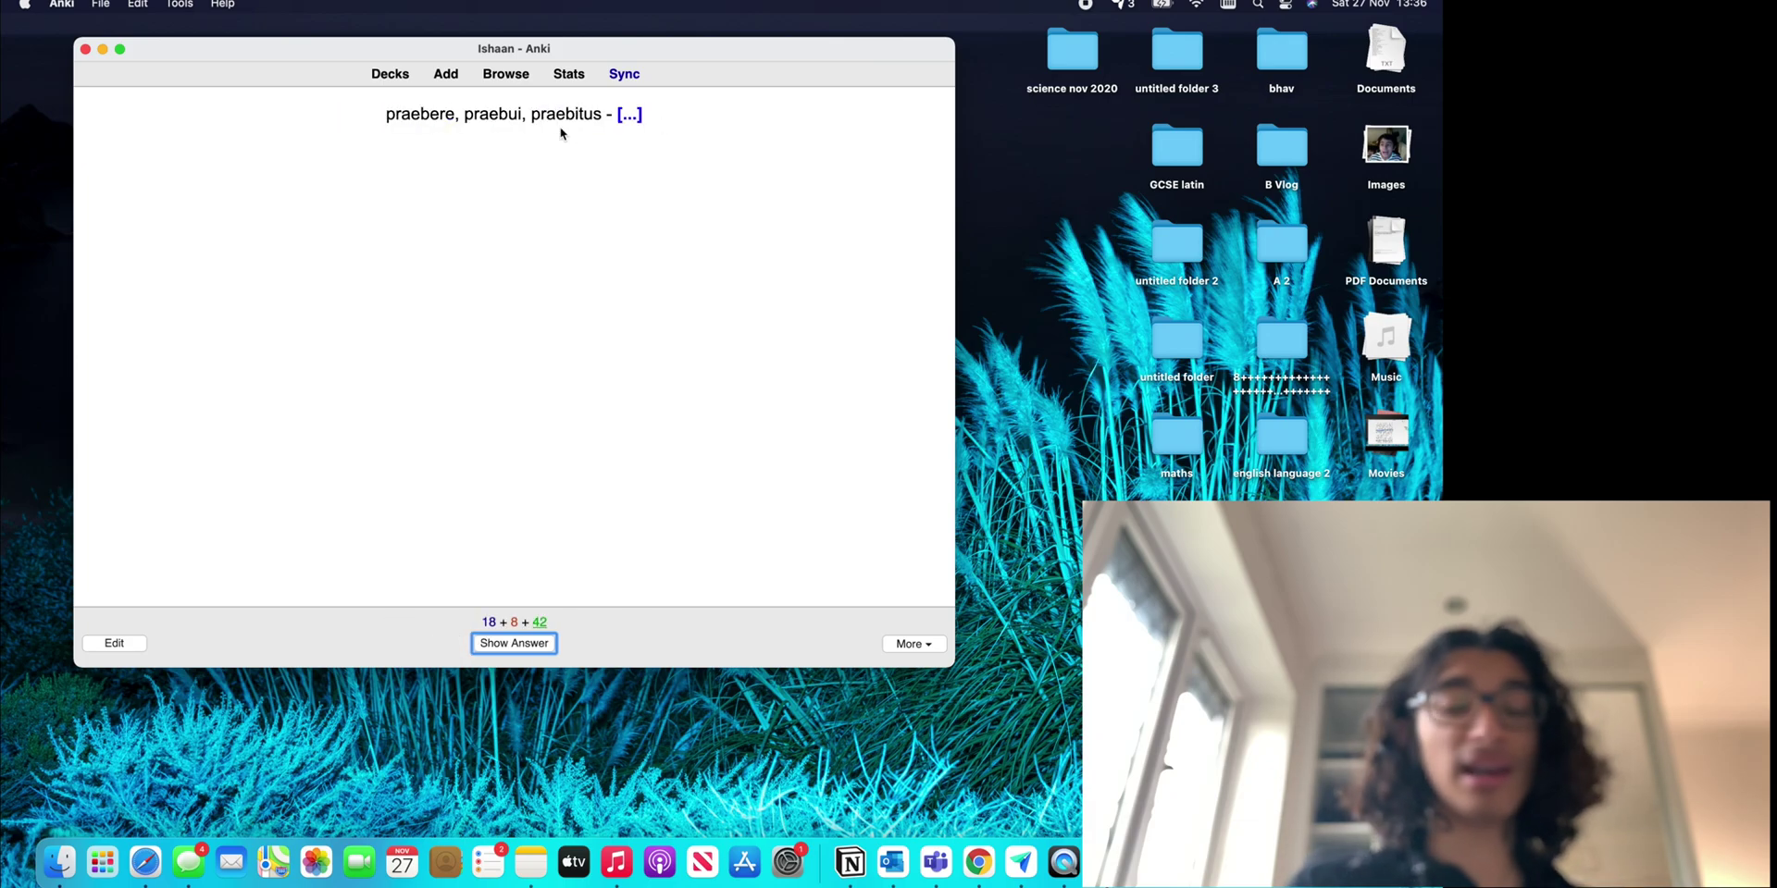
Return to the deck list, sync the collection and collapse the Latin VOCAB deck.
left_click(393, 76)
left_click(619, 76)
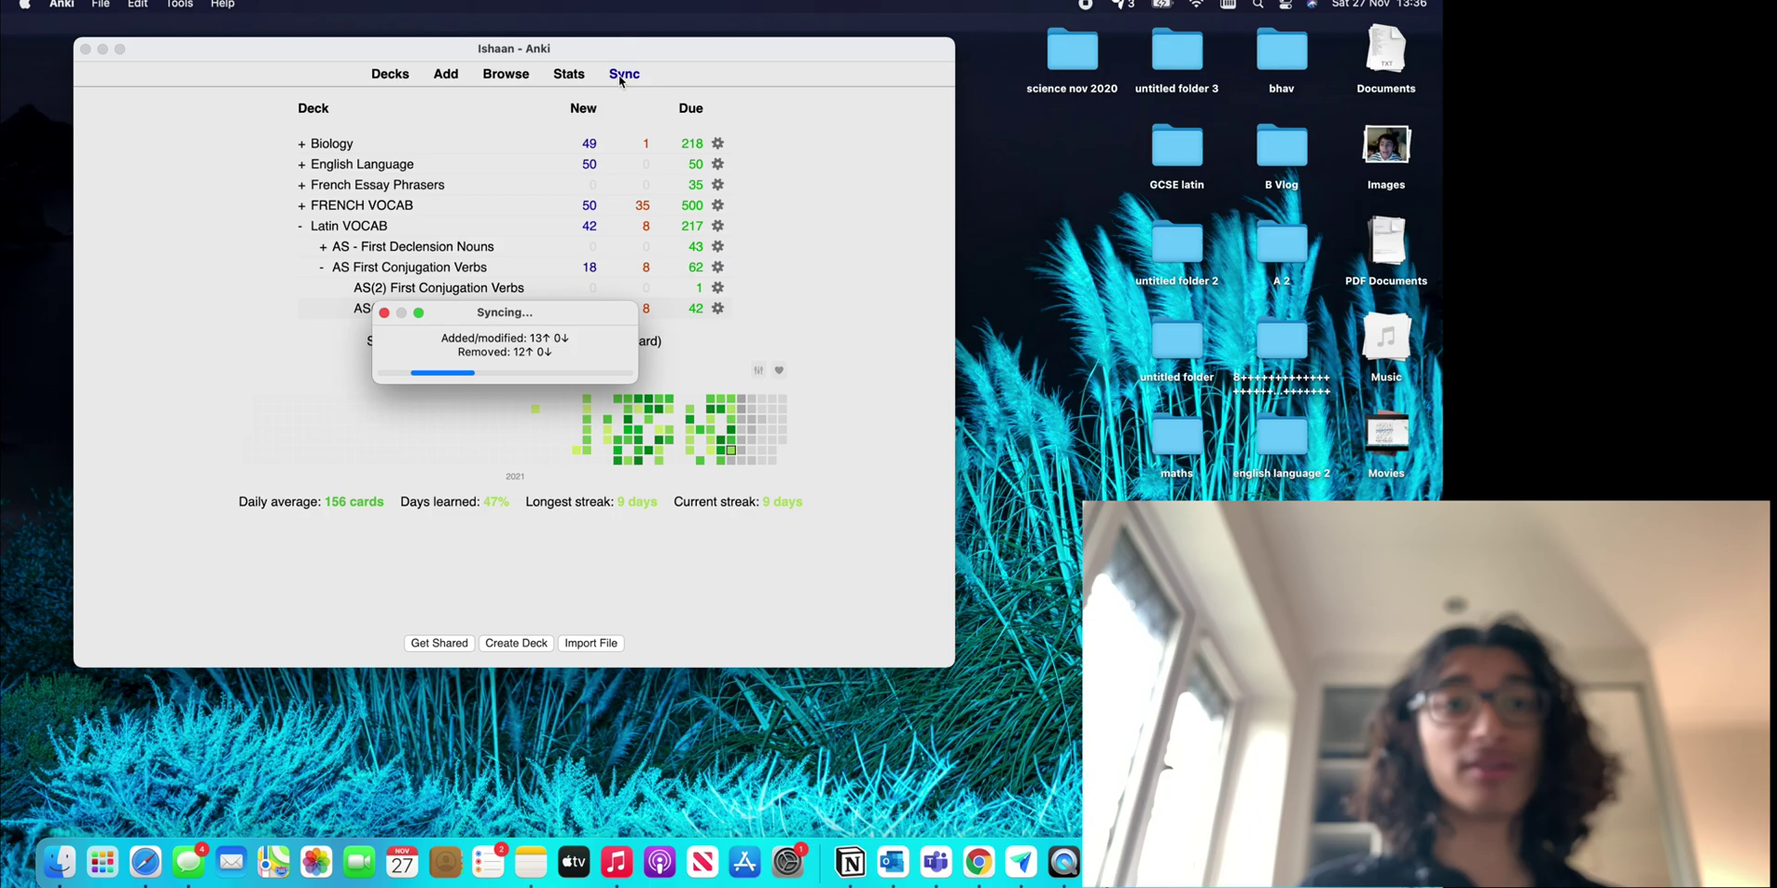
left_click(619, 76)
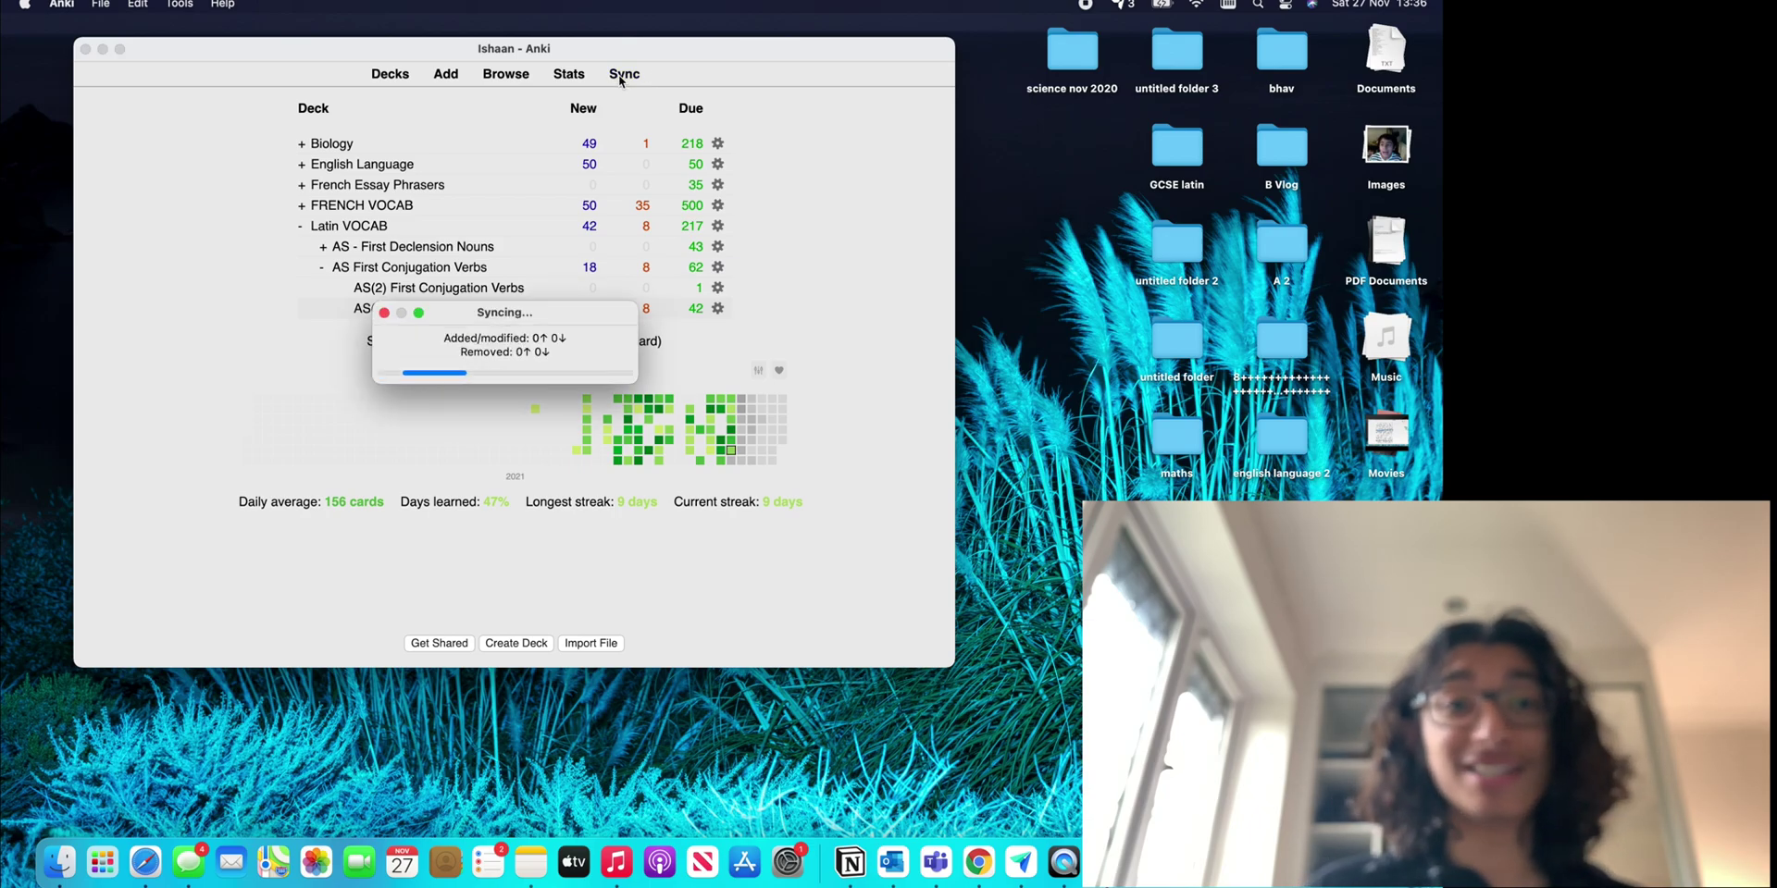
left_click(301, 227)
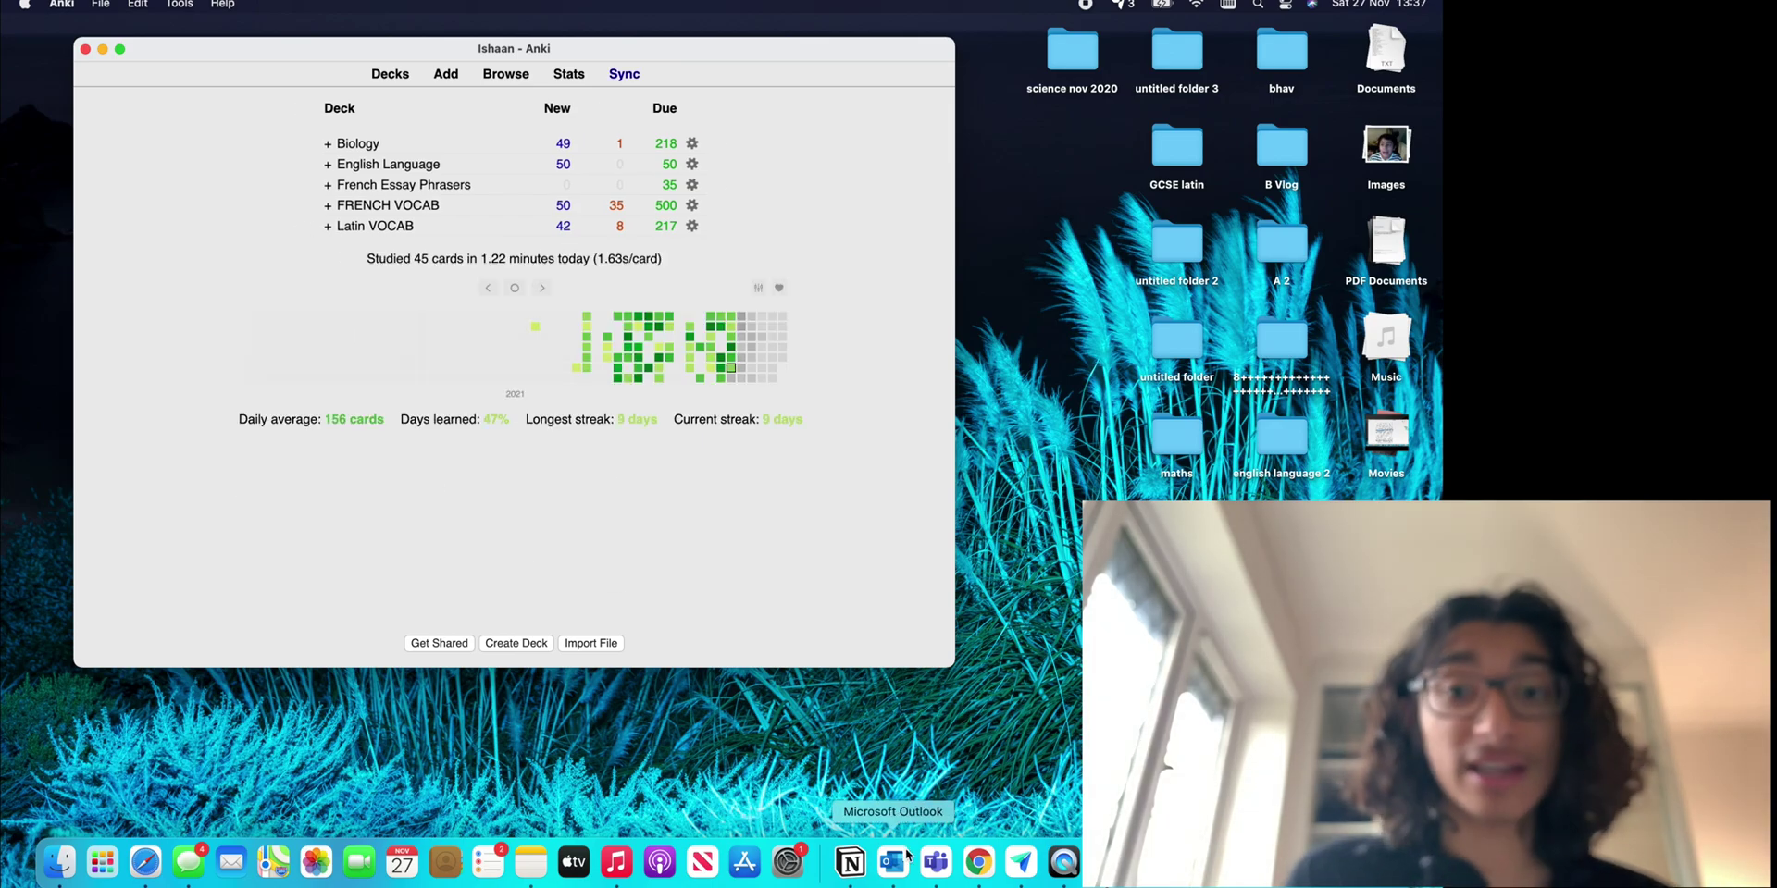
Switch to Chrome, open a new window on quizlet.com and move the window slightly aside.
left_click(978, 862)
left_click(740, 435)
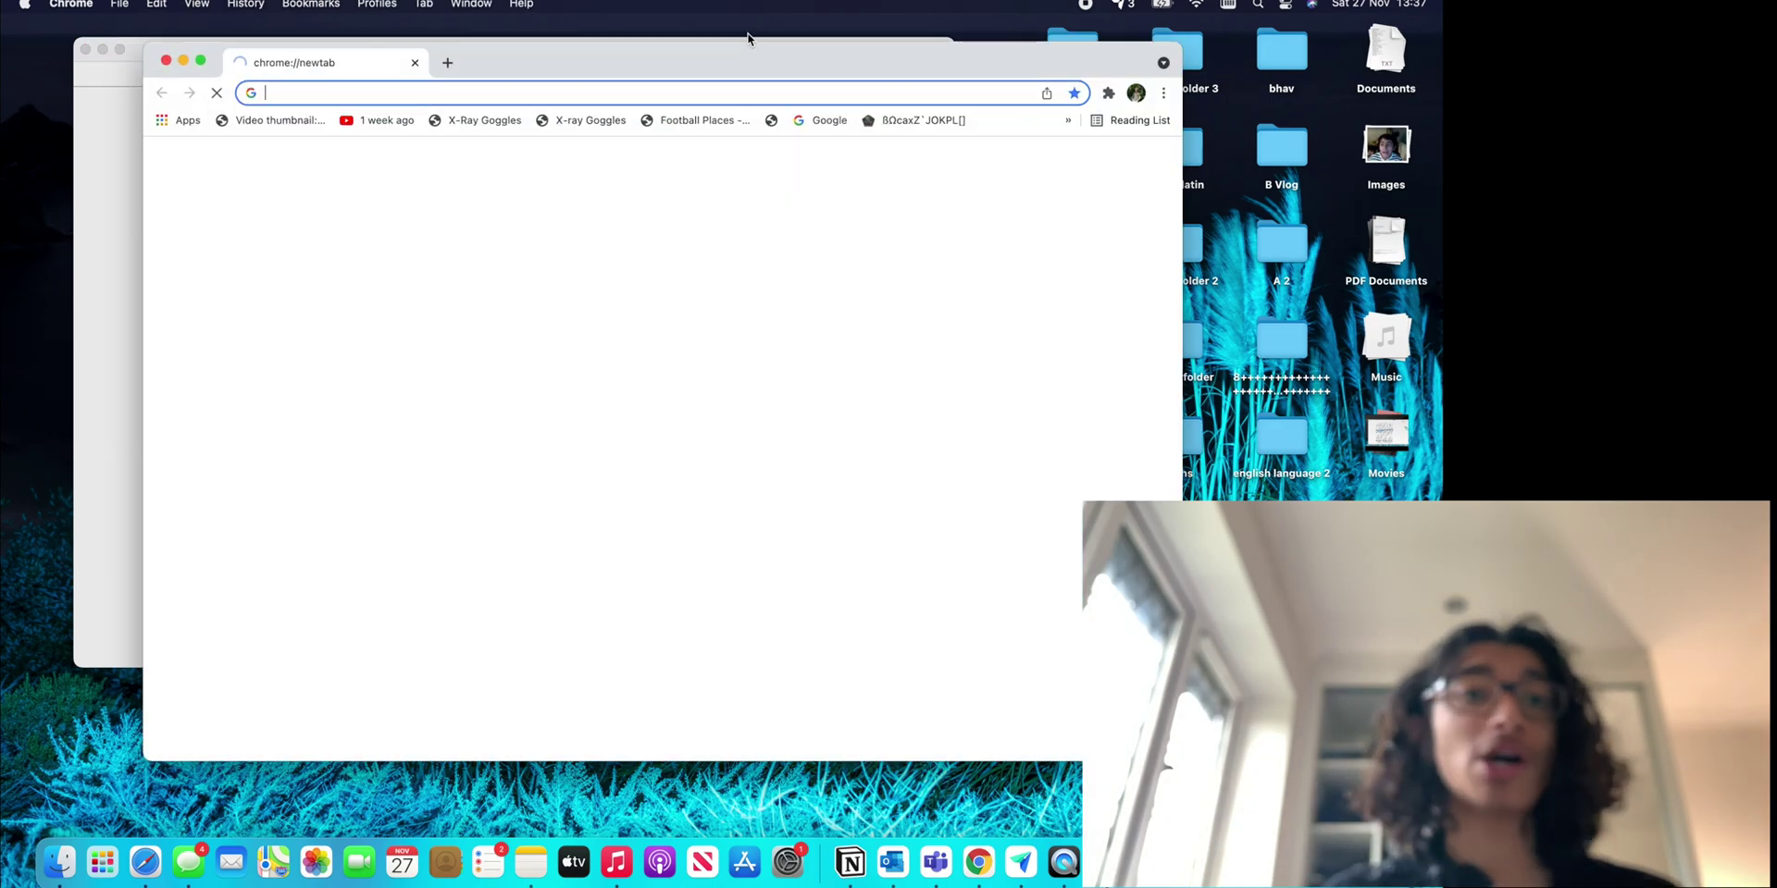
type("quizlet.com")
key("Return")
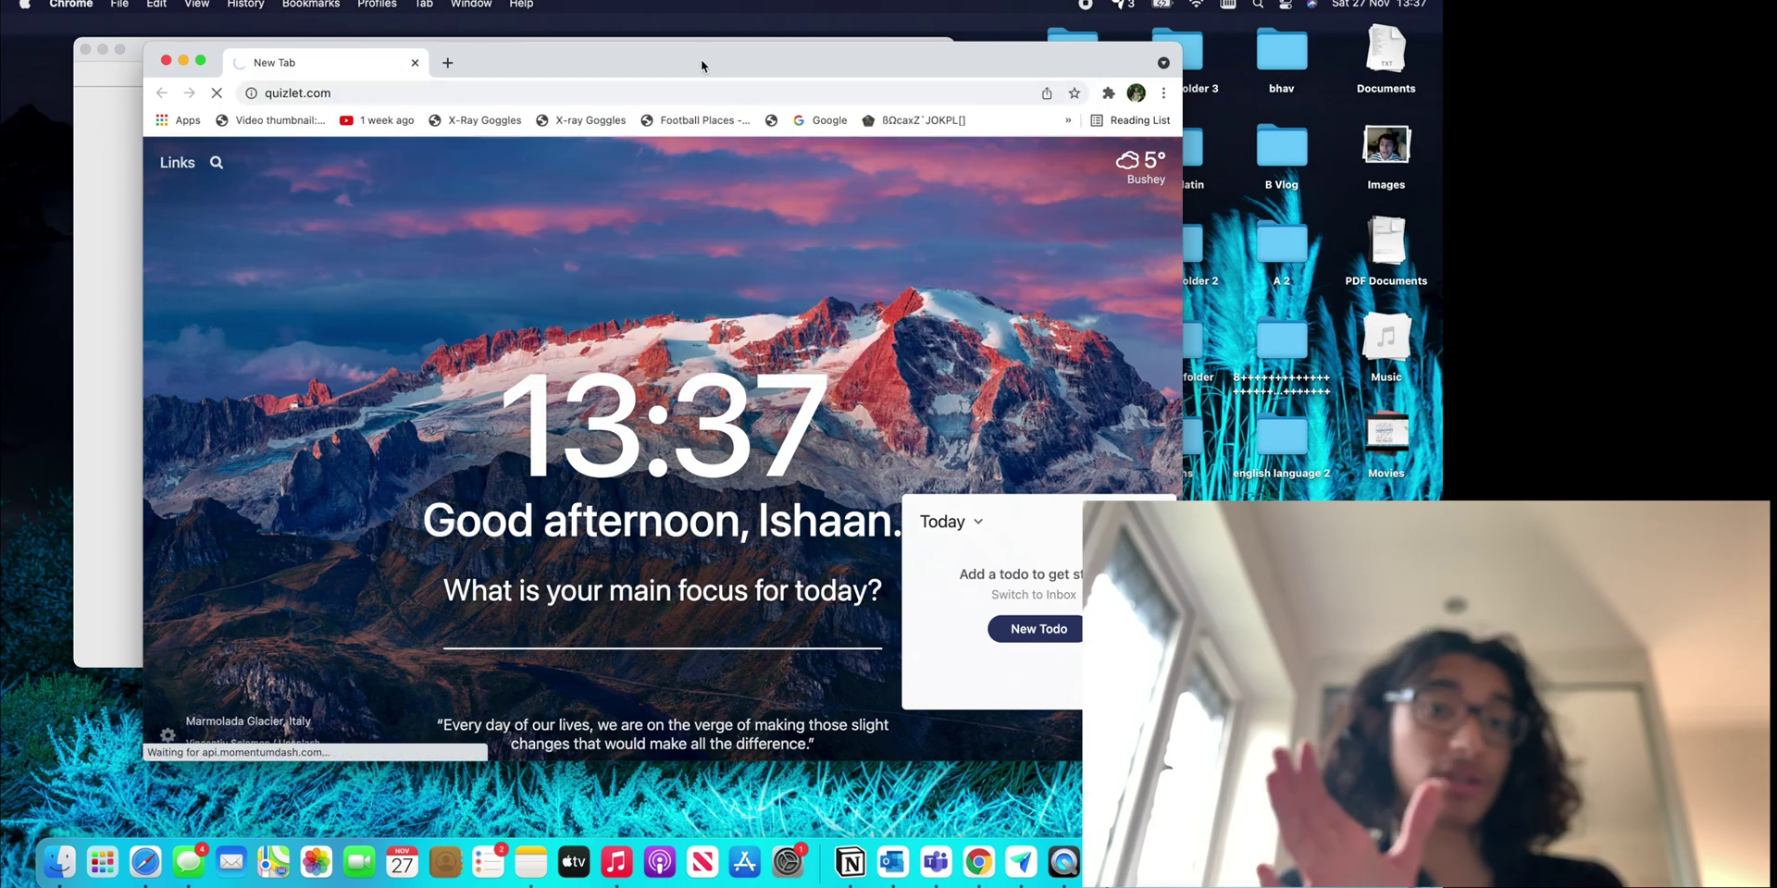
left_click_drag(702, 65, 791, 68)
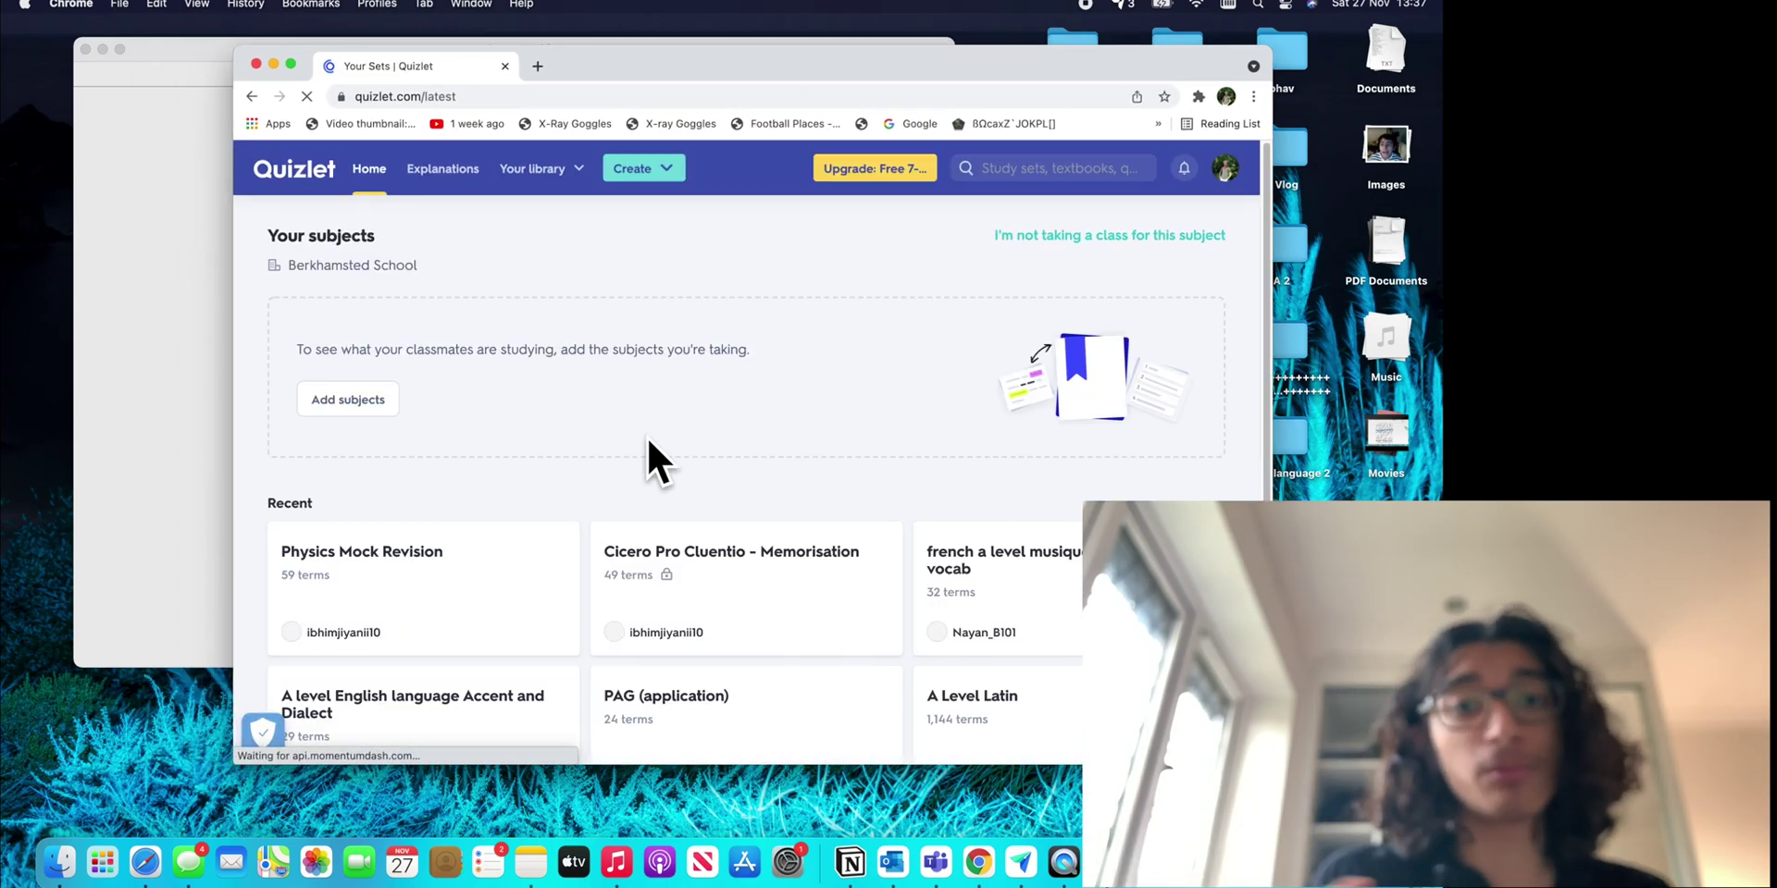
Open the 400-term French GCSE set among the suggested Quizlet sets and look through its terms.
scroll(647, 437, "down", 5)
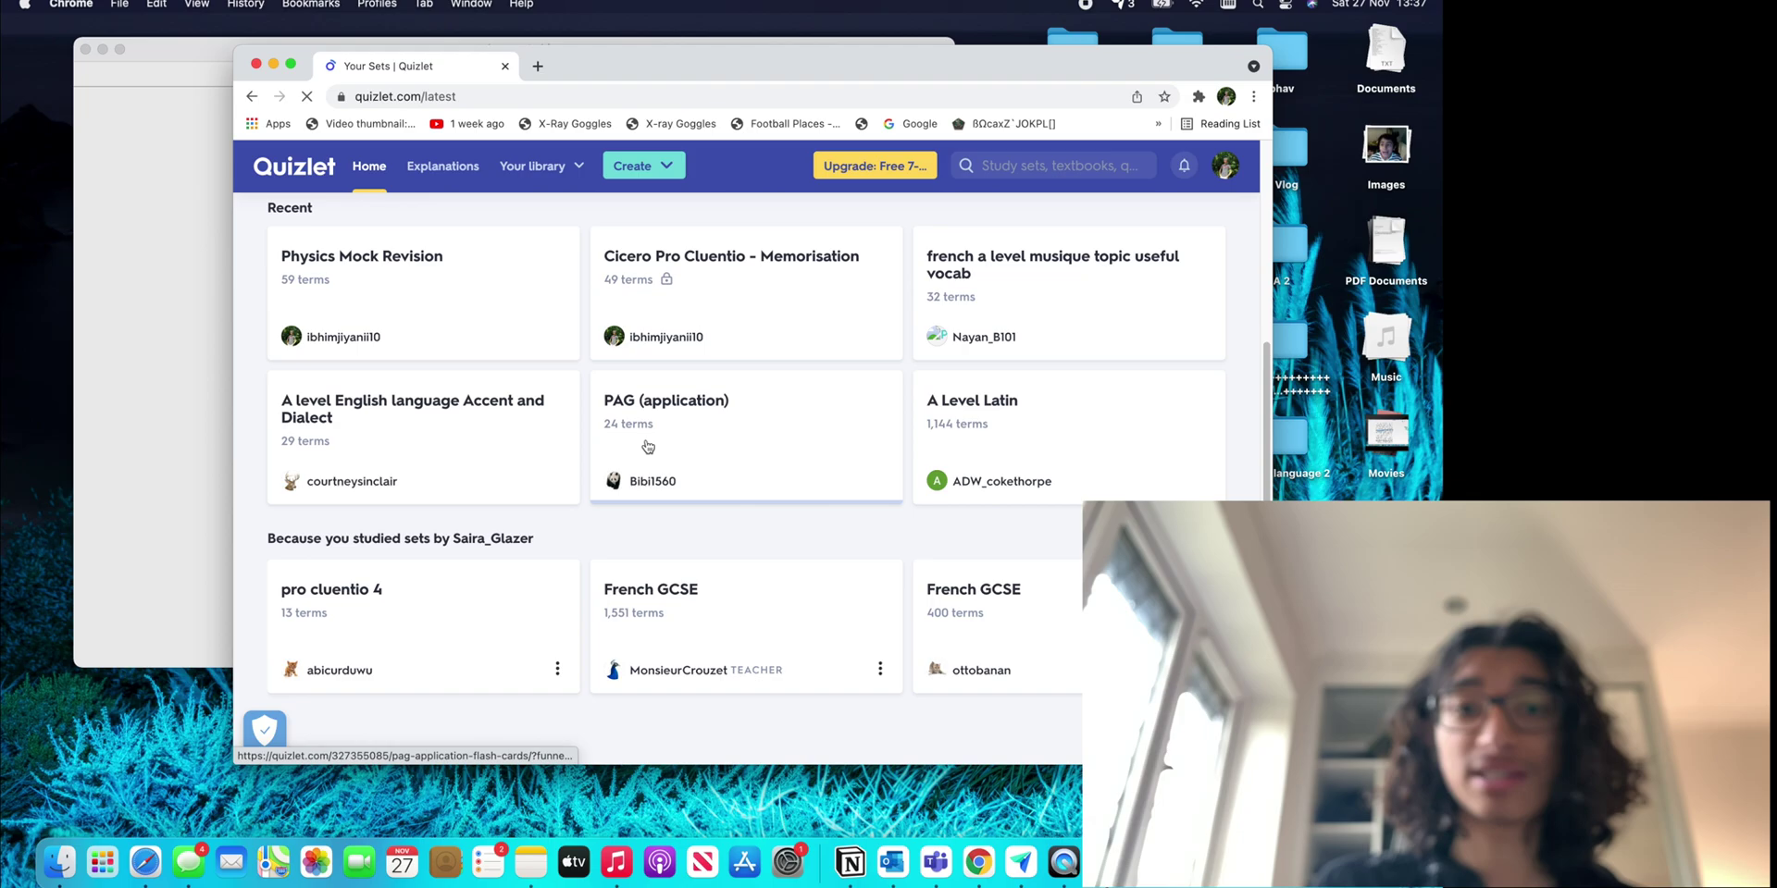
left_click(978, 619)
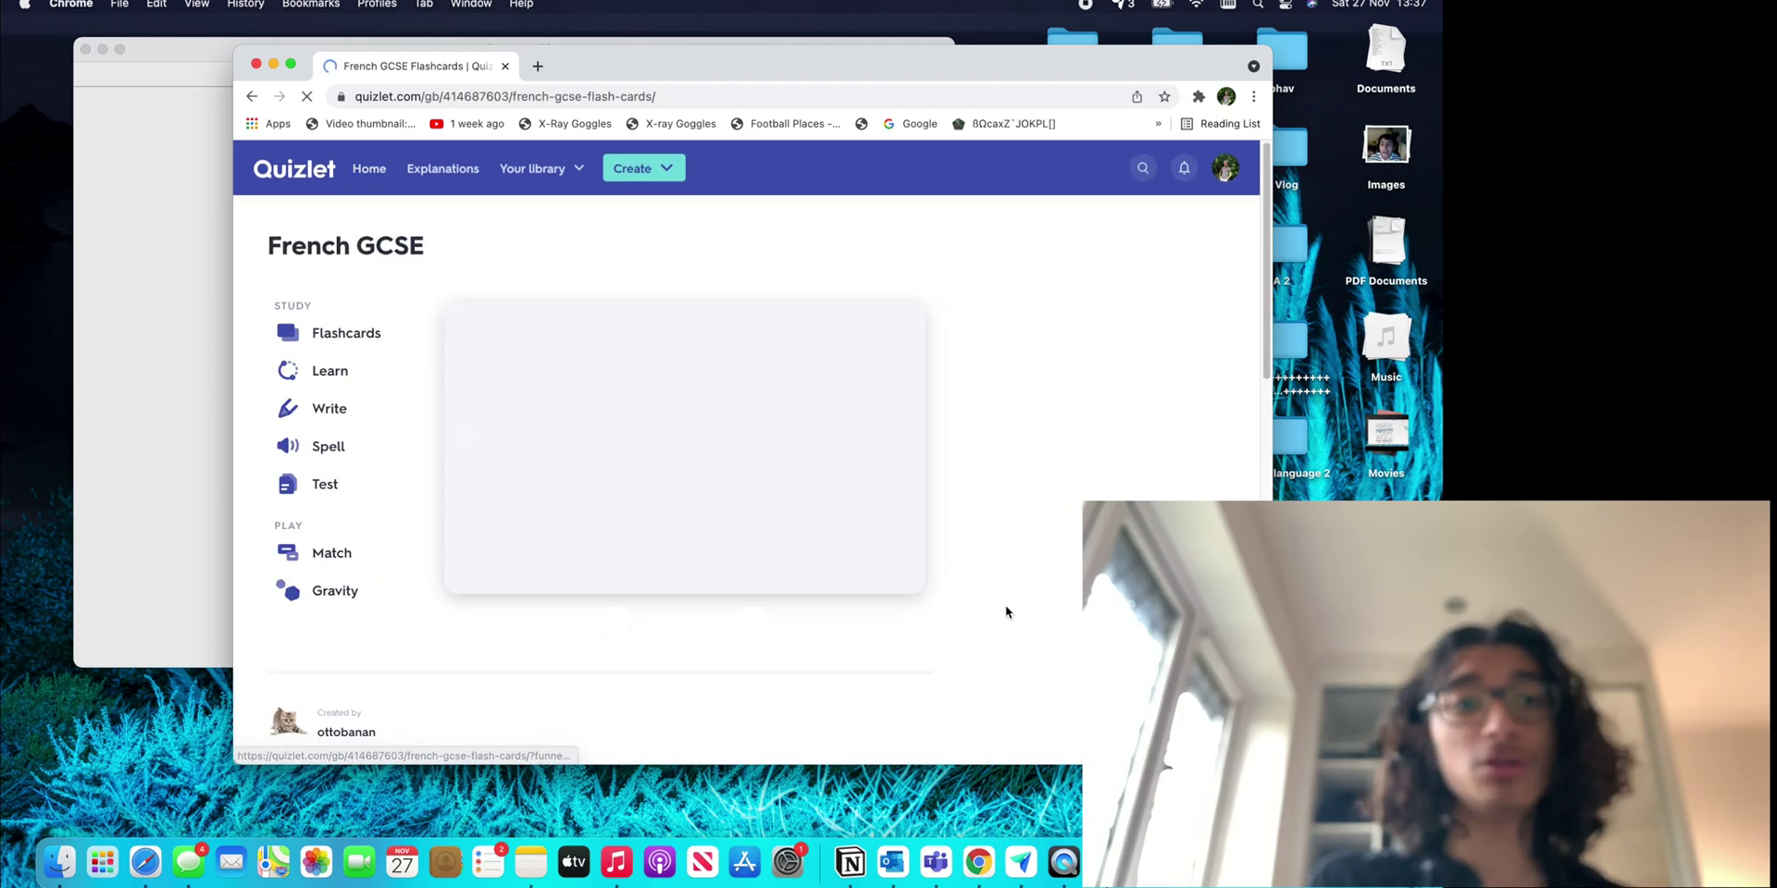
scroll(663, 470, "down", 5)
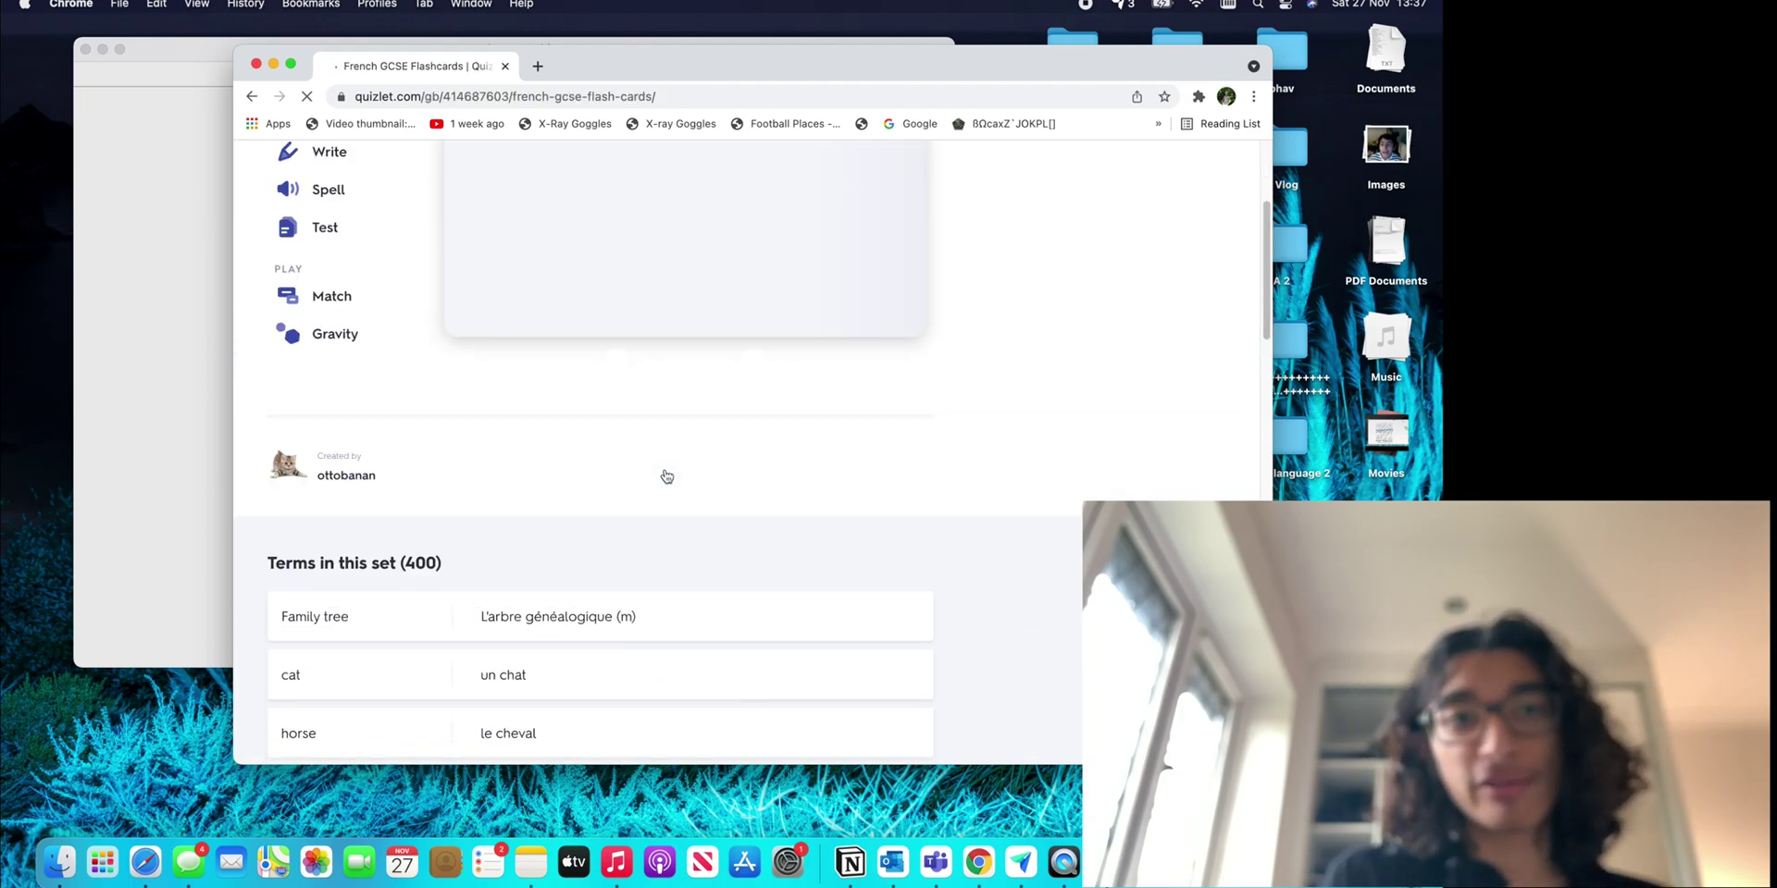
scroll(666, 500, "down", 10)
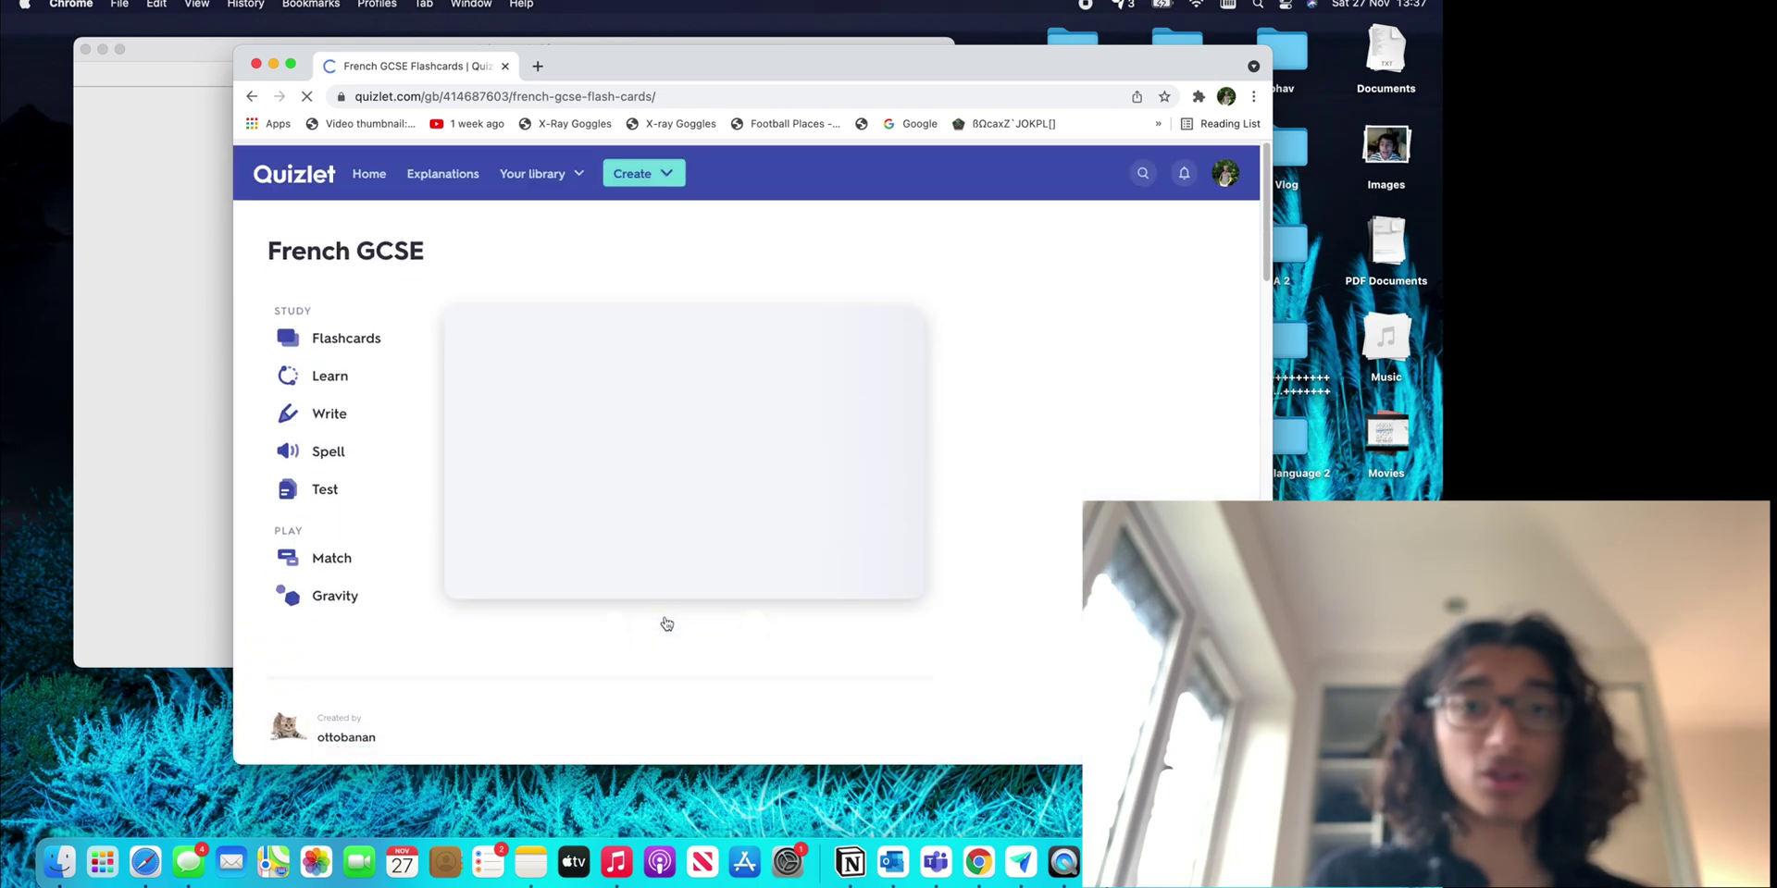
scroll(904, 639, "down", 4)
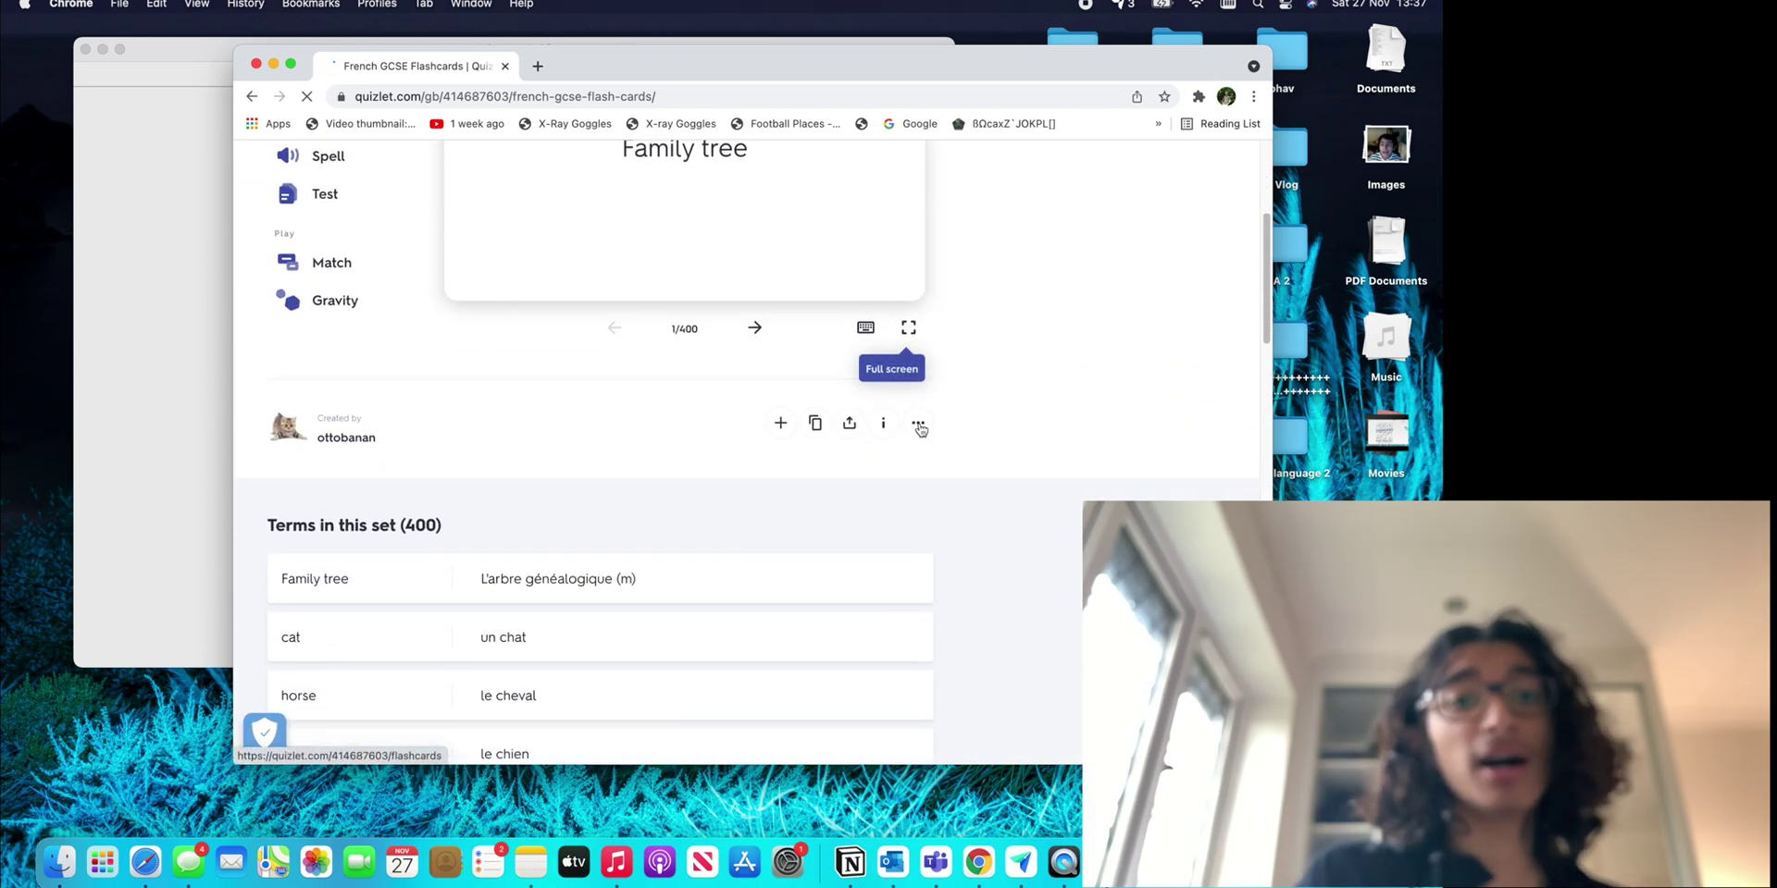
Export the French GCSE set with the custom " - " separator between term and definition, and copy the exported text.
left_click(919, 423)
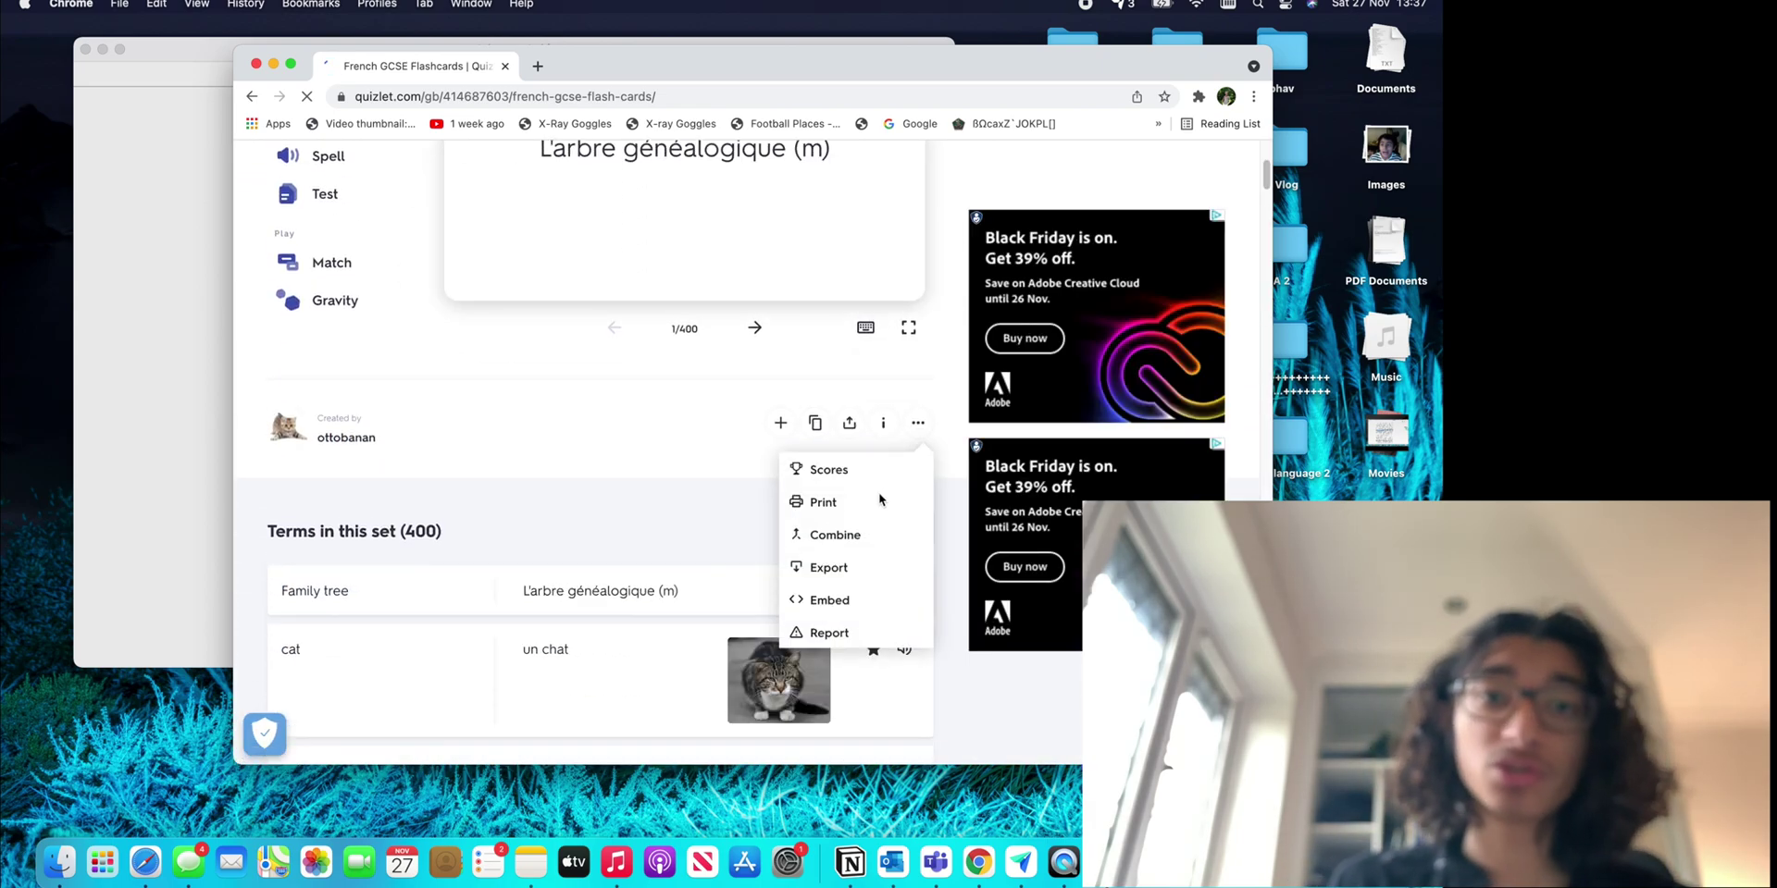
left_click(848, 566)
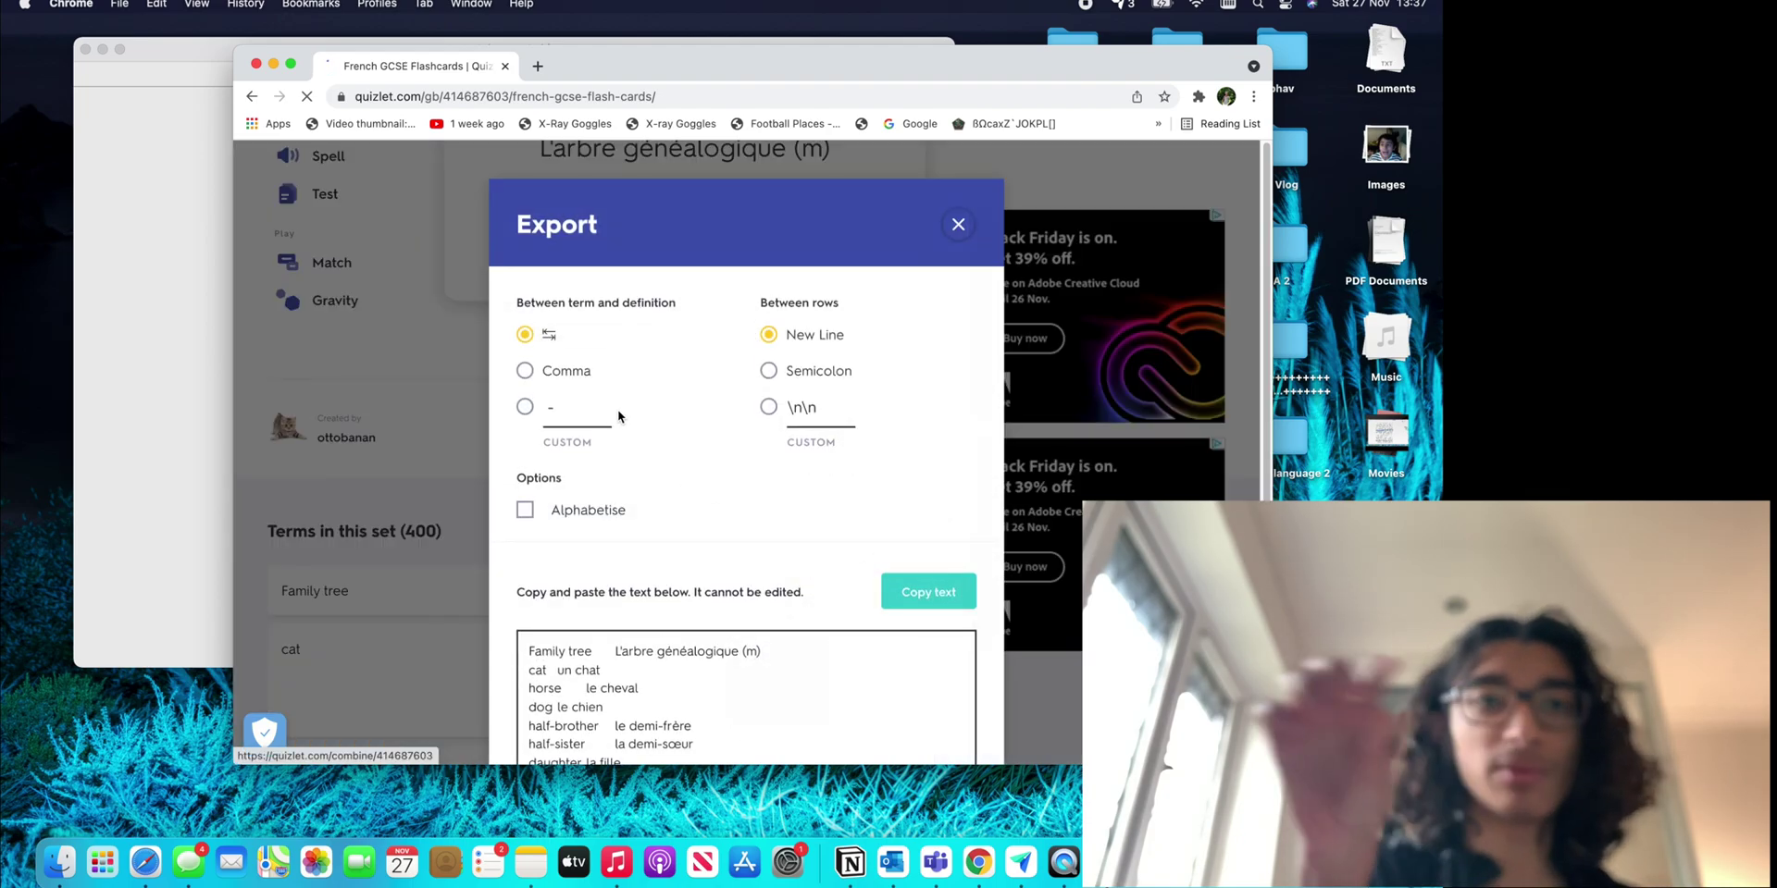
scroll(555, 366, "down", 2)
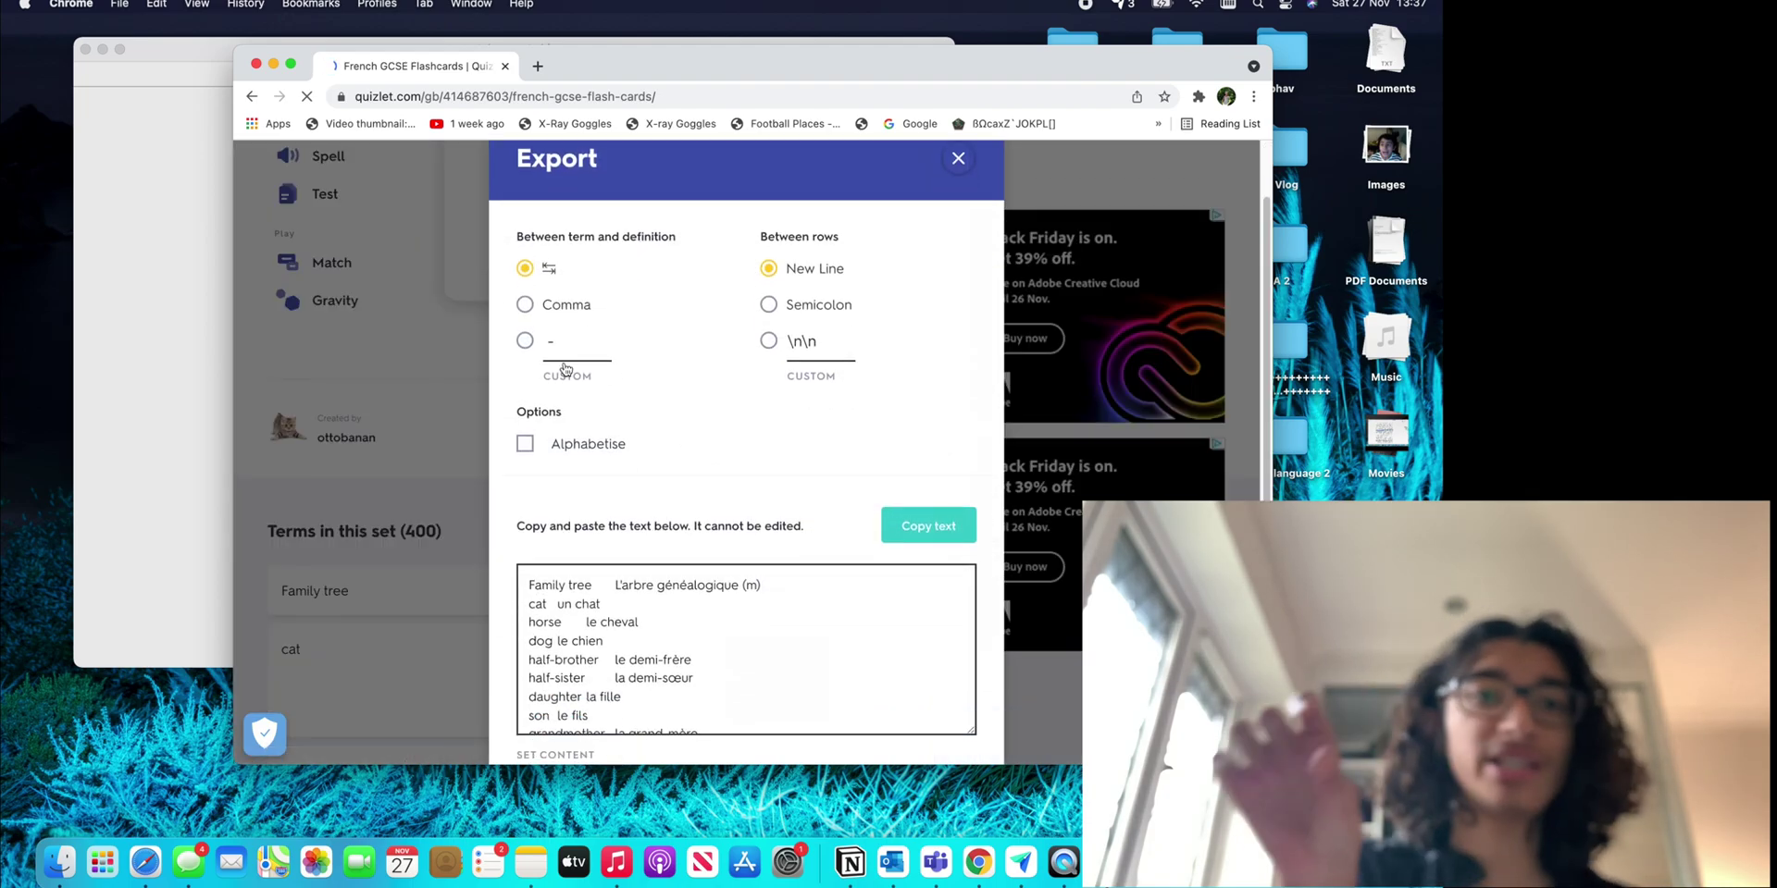
left_click(524, 342)
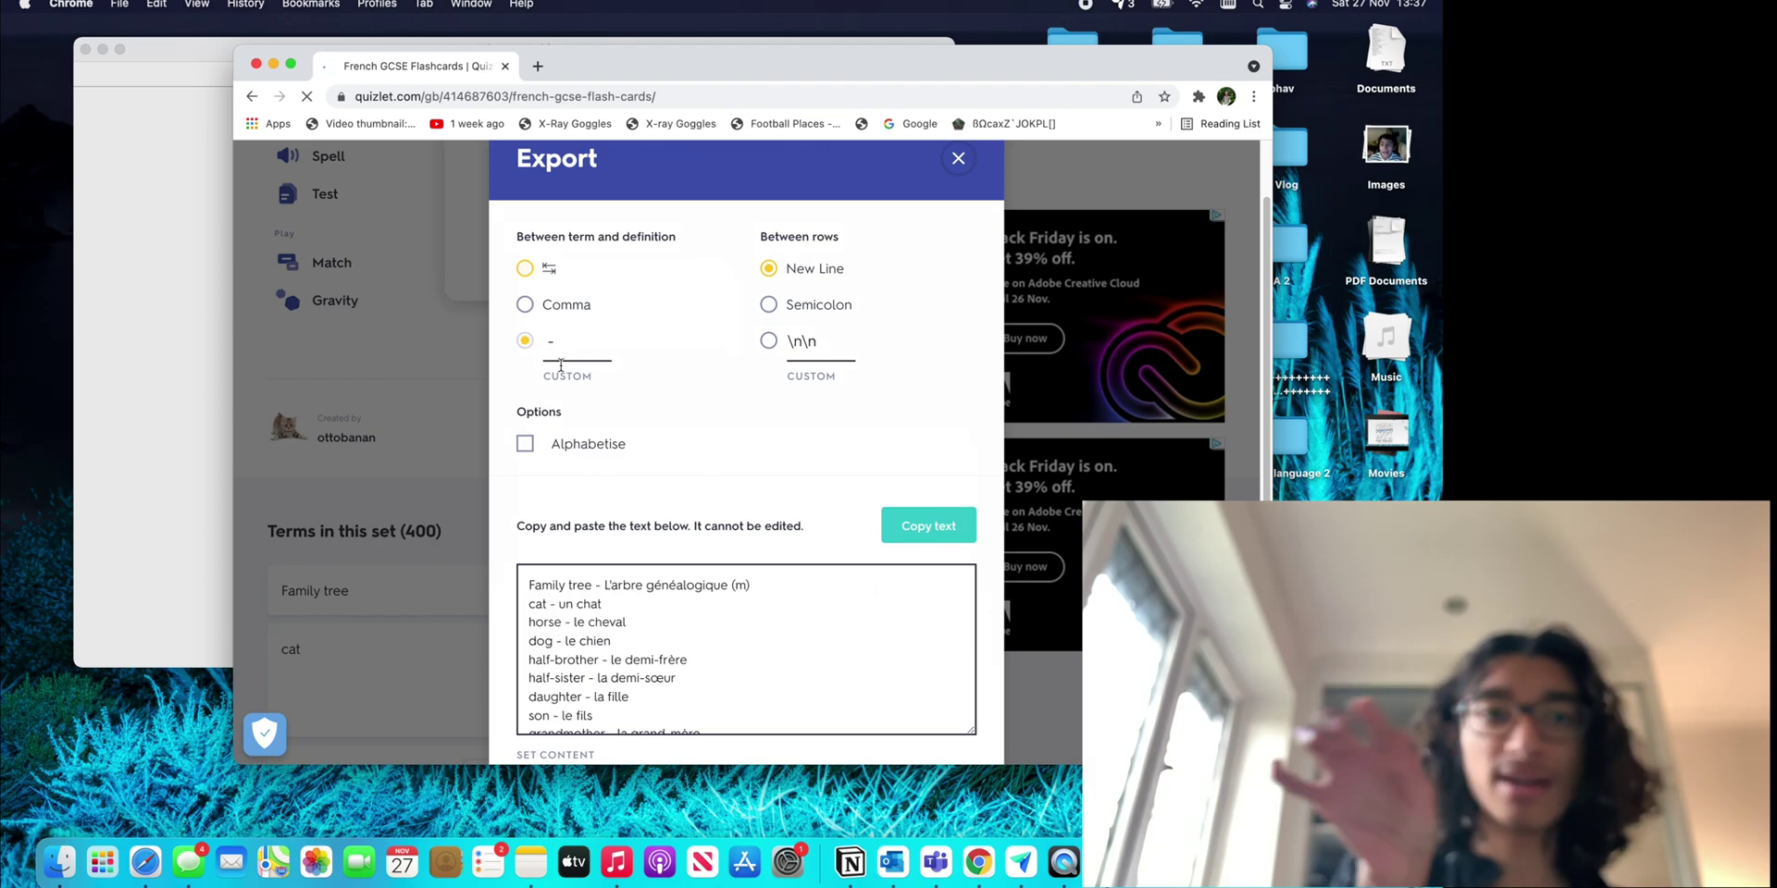
scroll(679, 441, "down", 2)
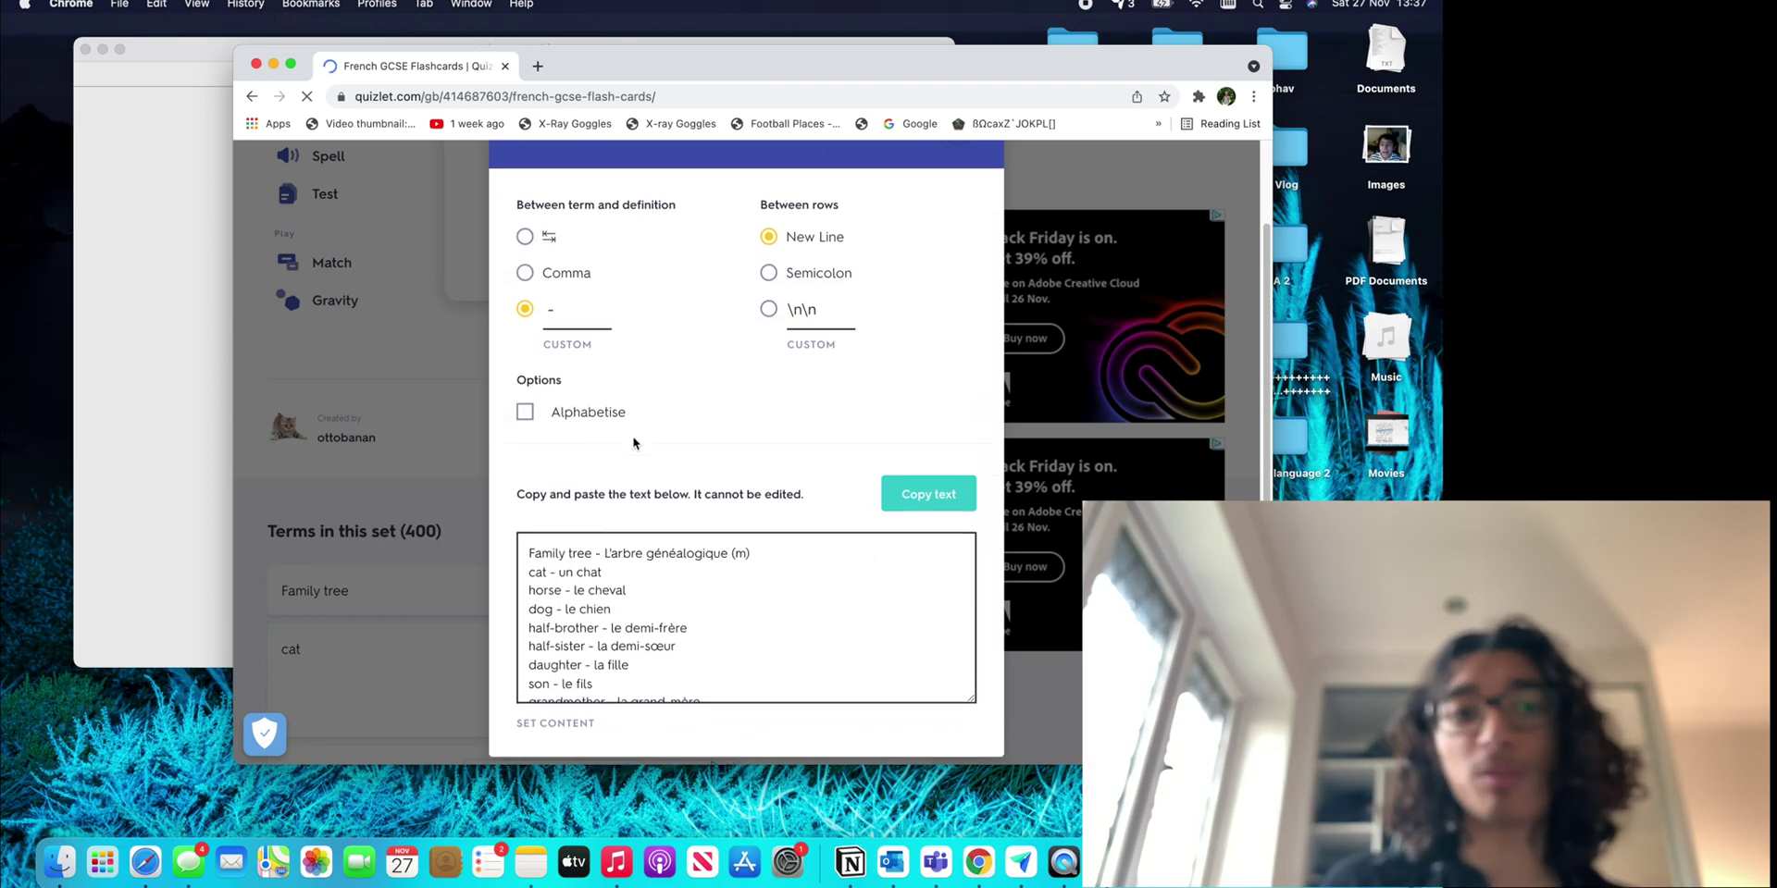
left_click(928, 463)
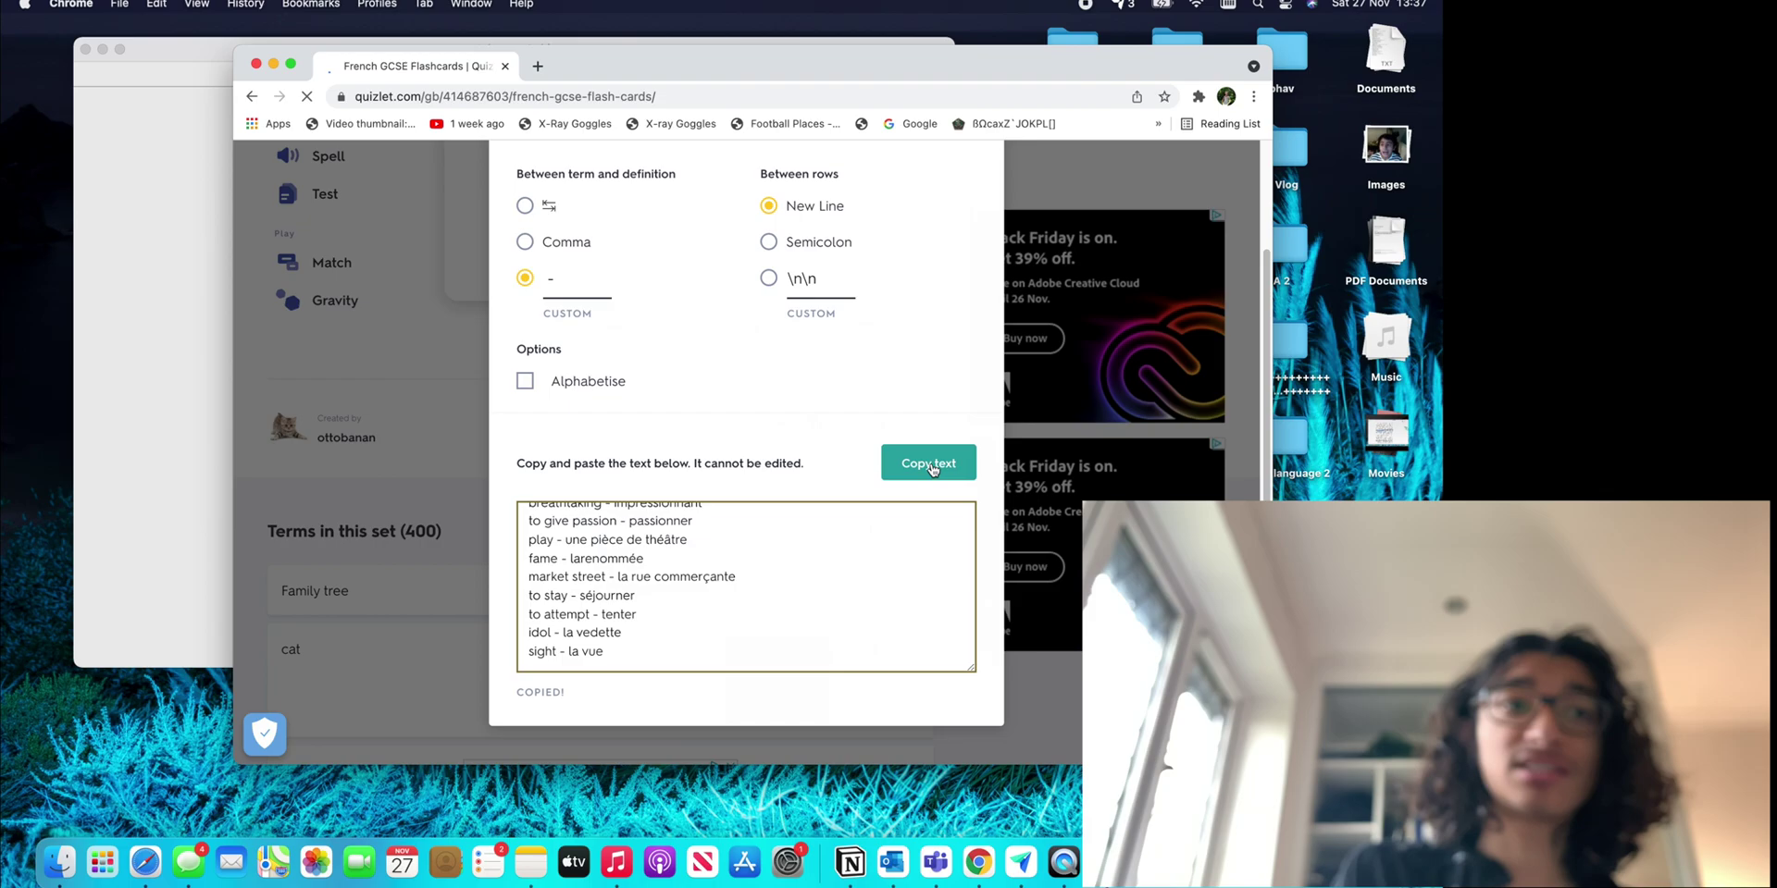
Switch to TextEdit, create a new document and paste the copied French terms into it.
key("F4")
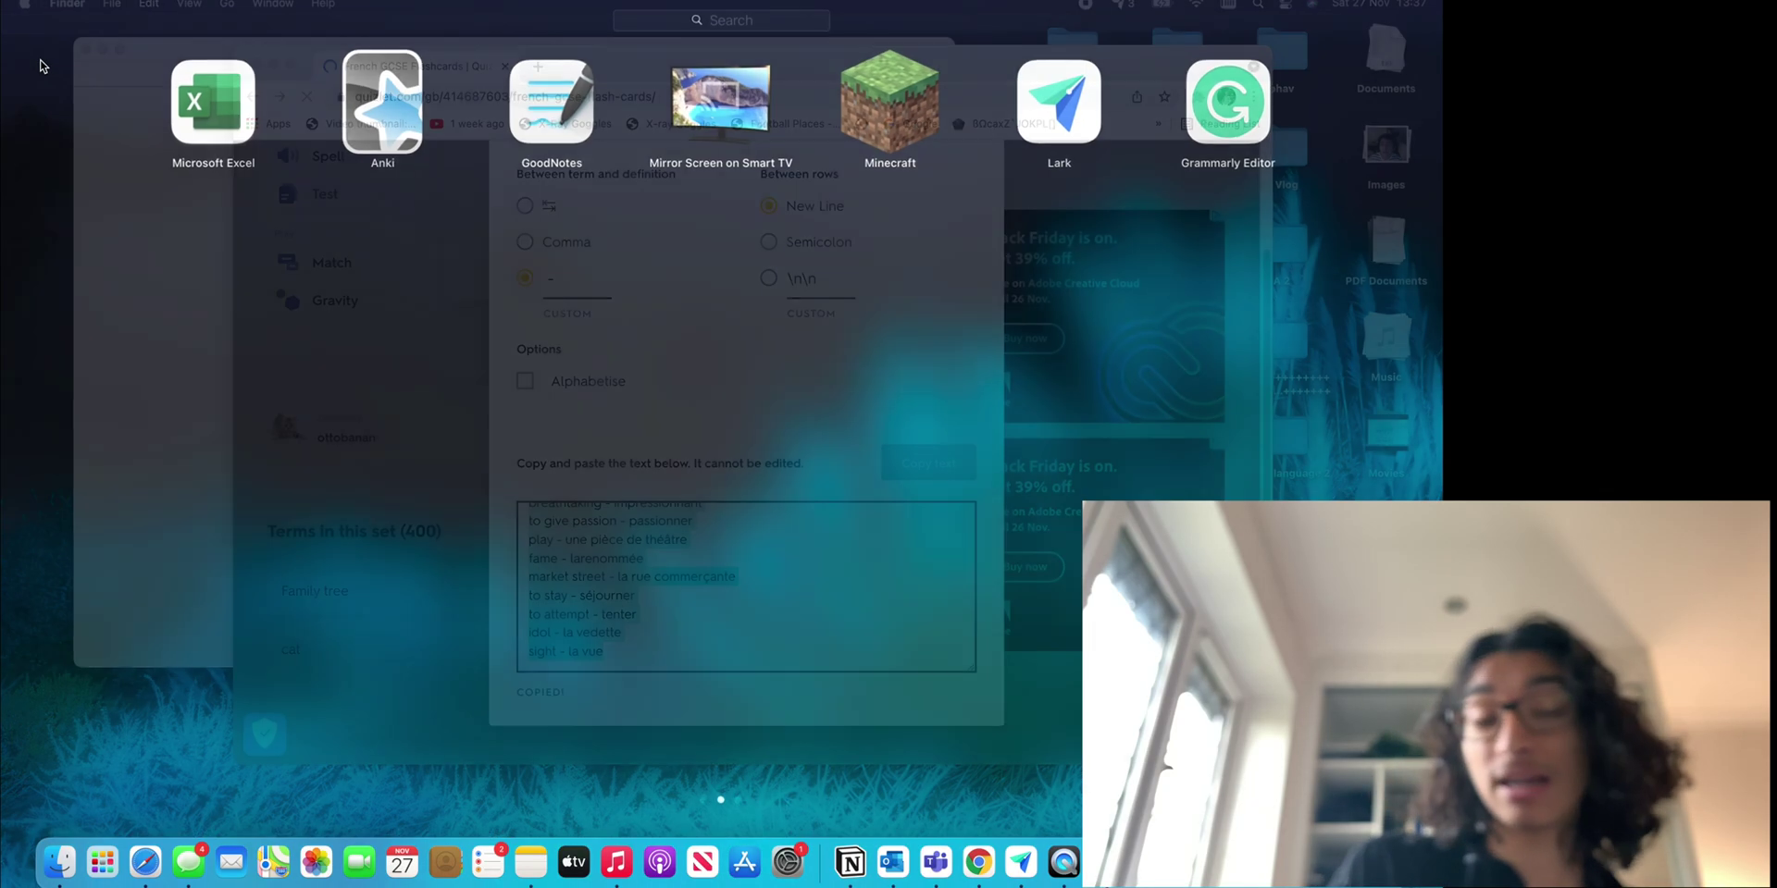
type("text")
key("Return")
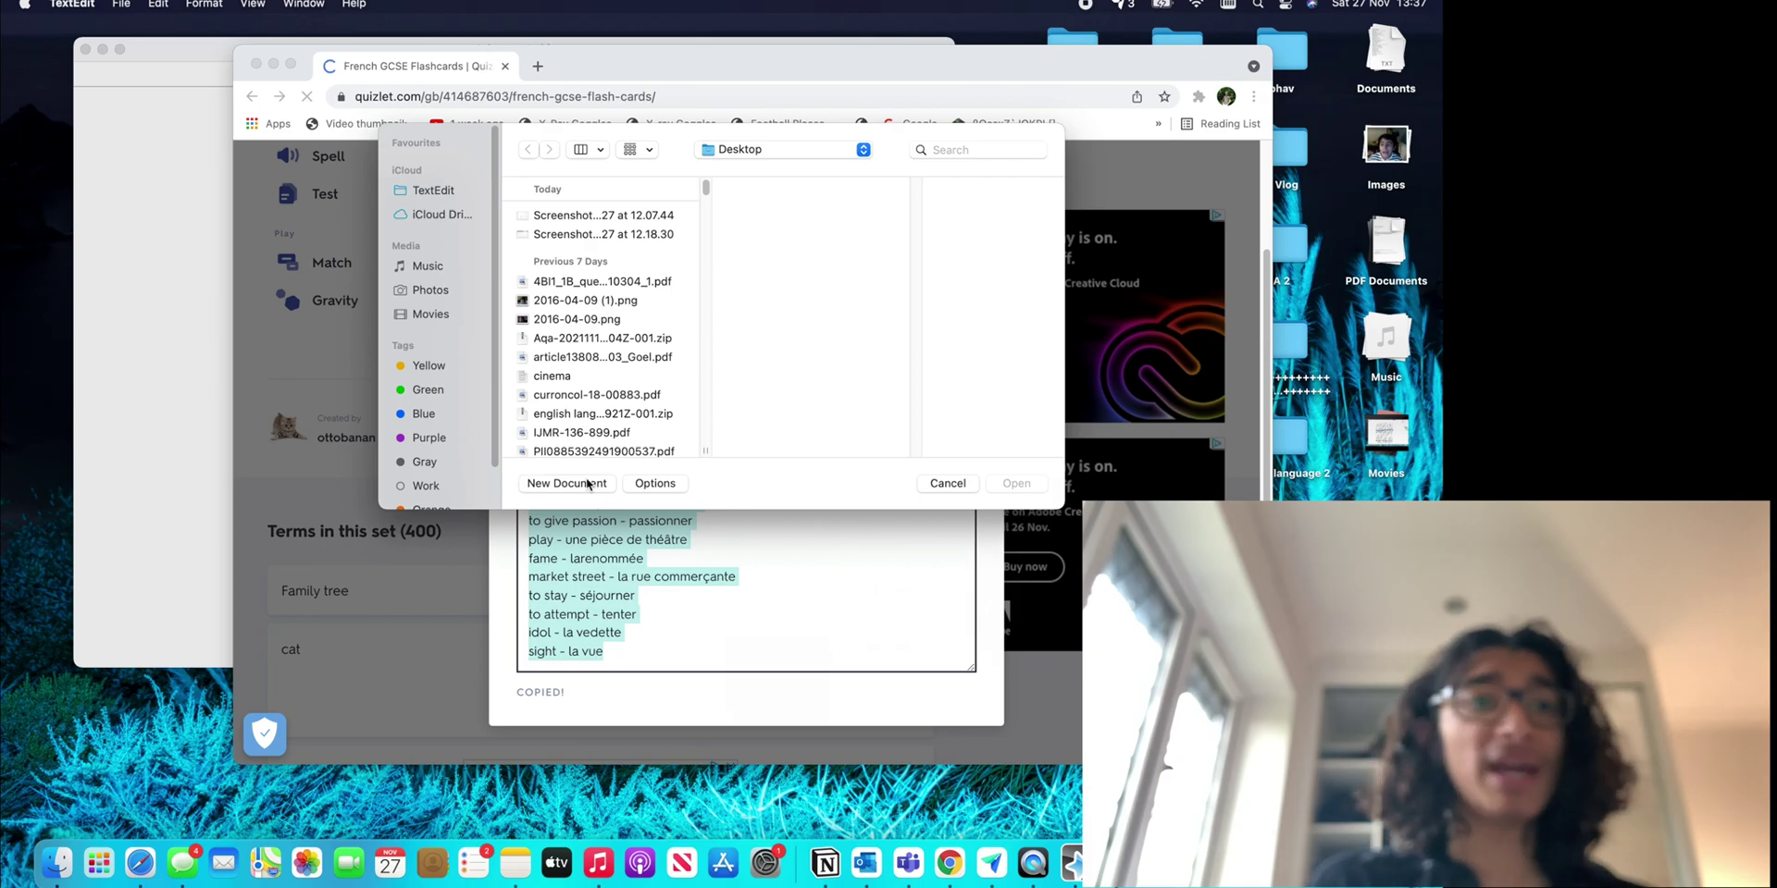
left_click(587, 483)
key("super+v")
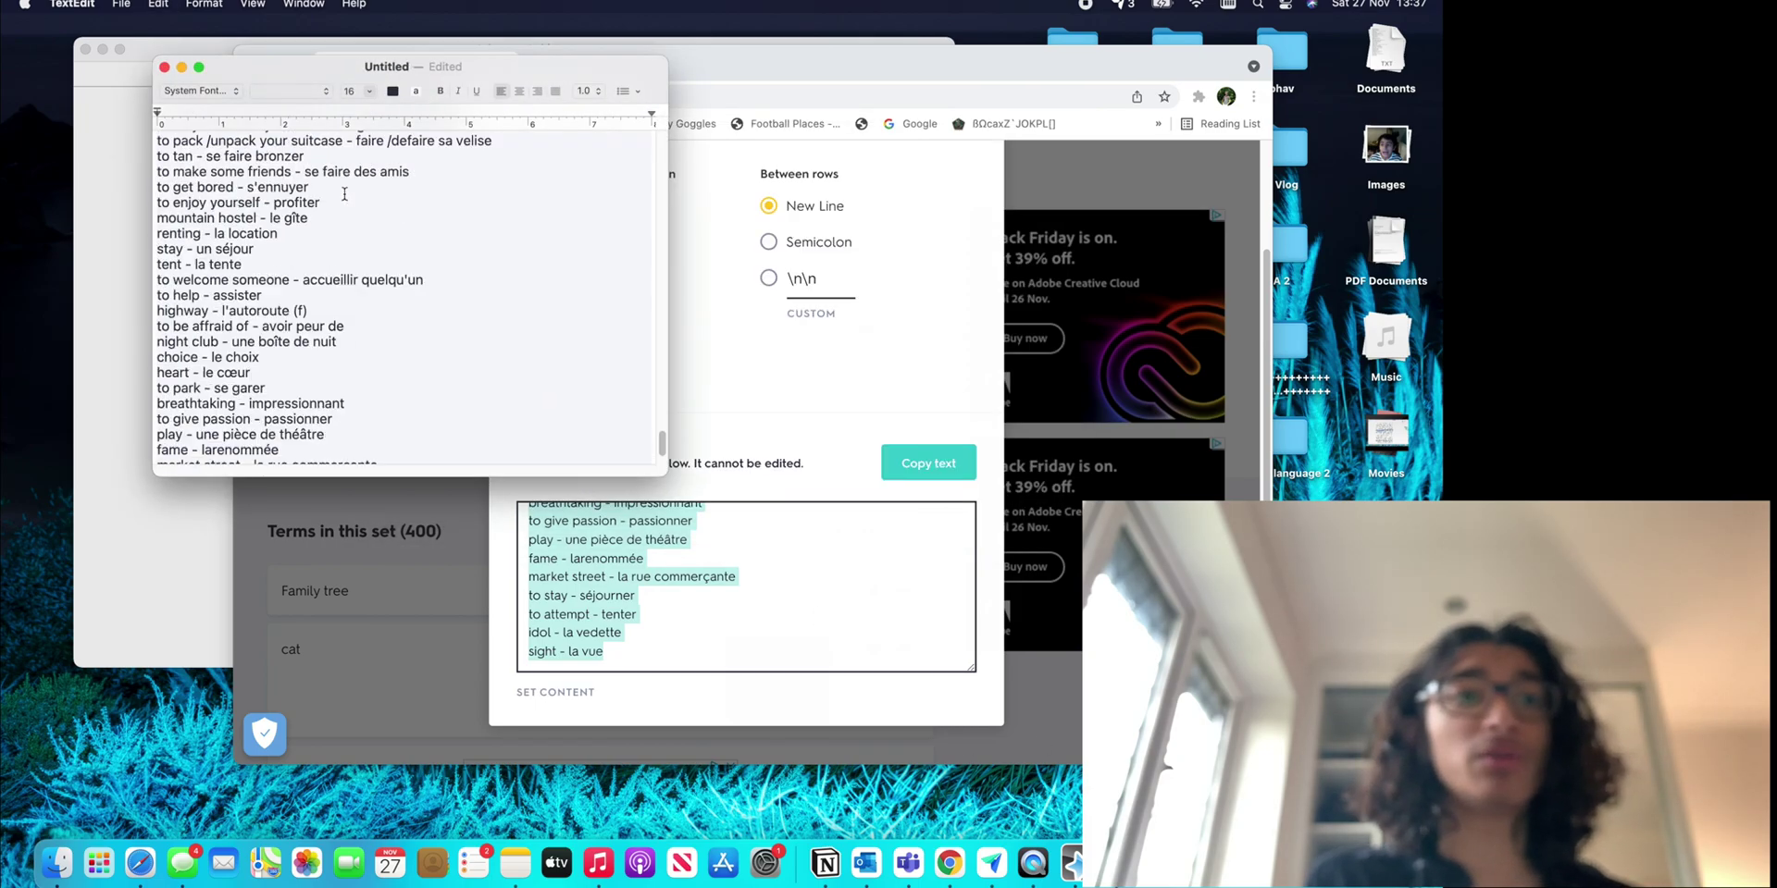
Convert the document with the pasted French terms to plain text.
scroll(344, 194, "up", 10)
left_click(204, 4)
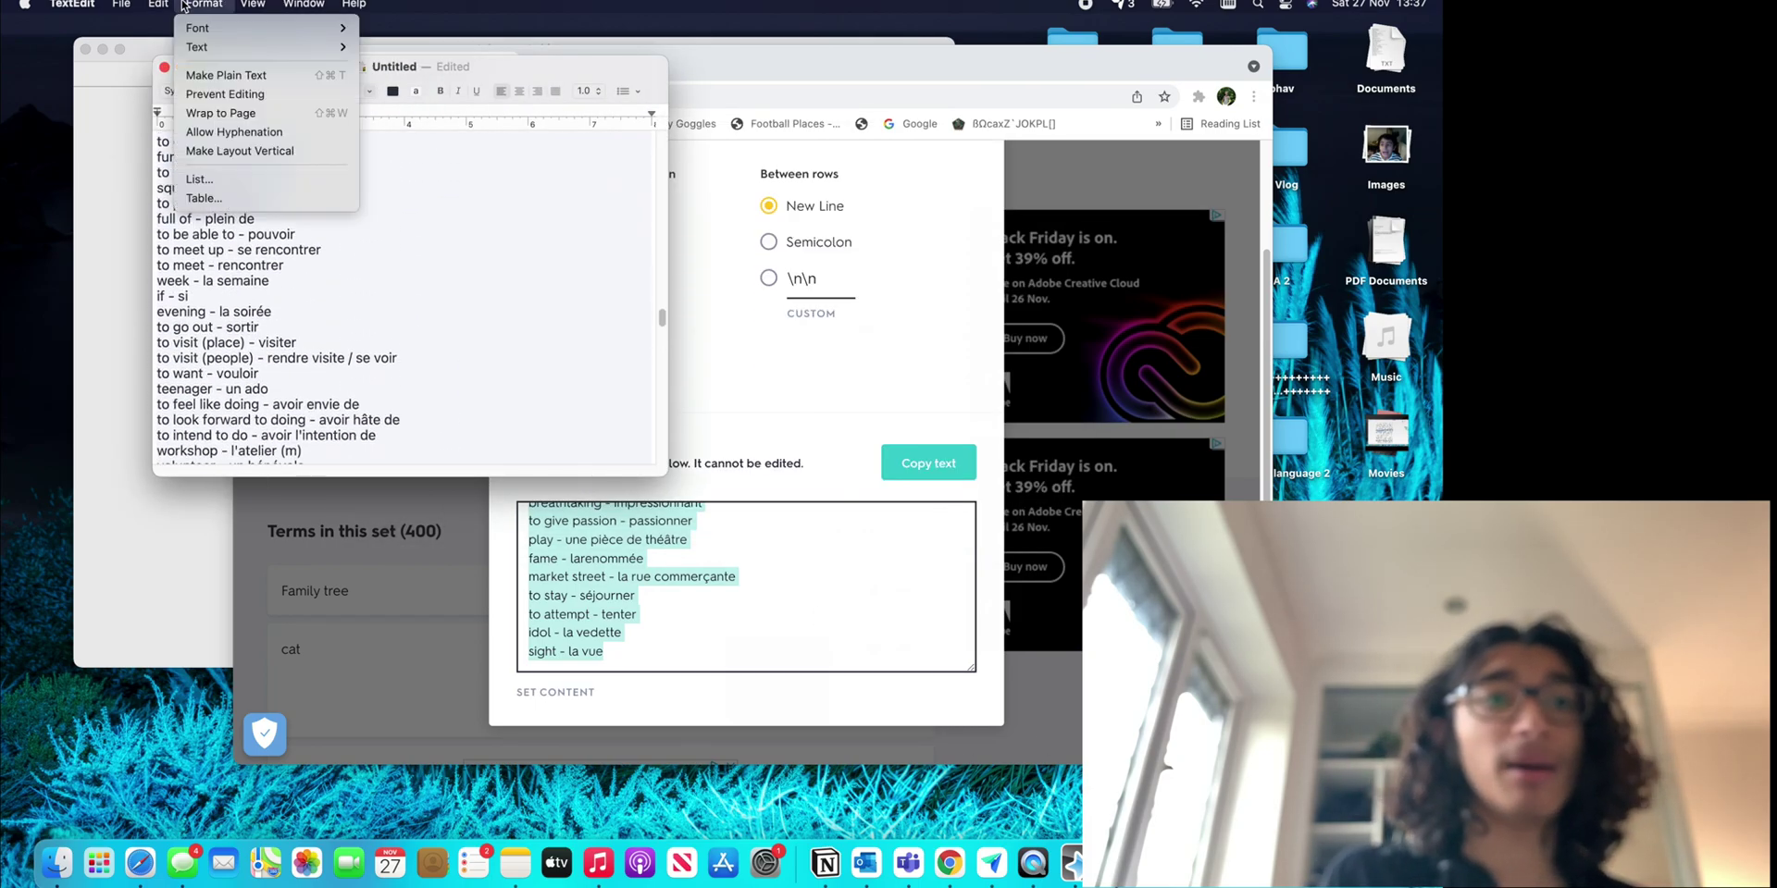
left_click(227, 74)
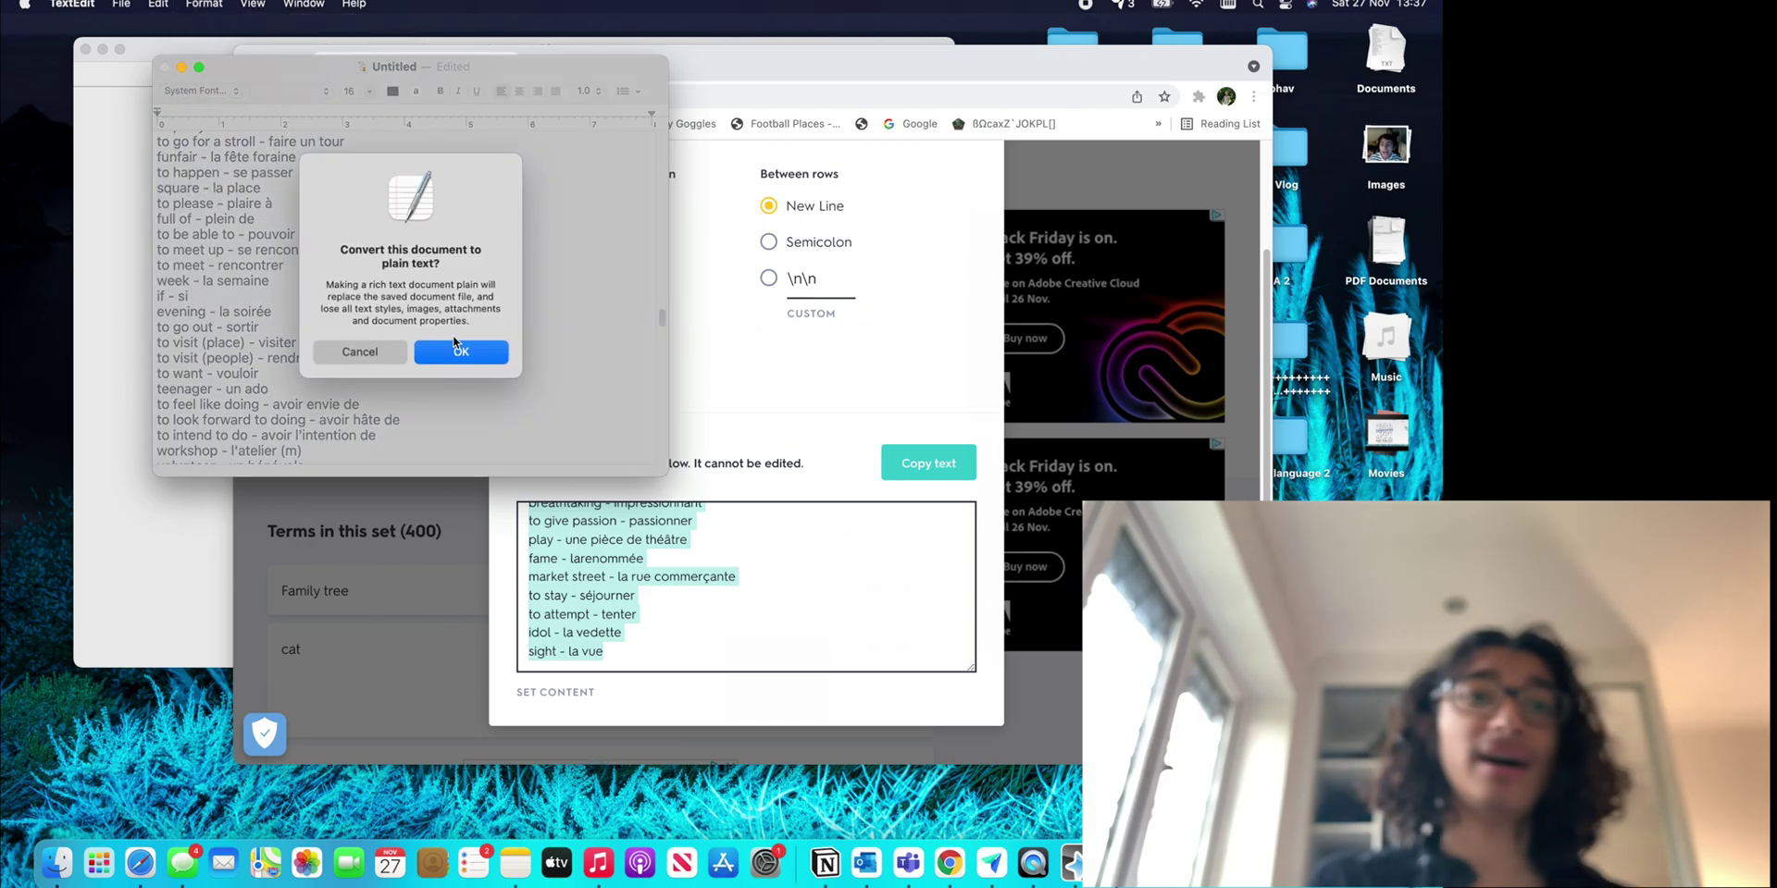
left_click(455, 350)
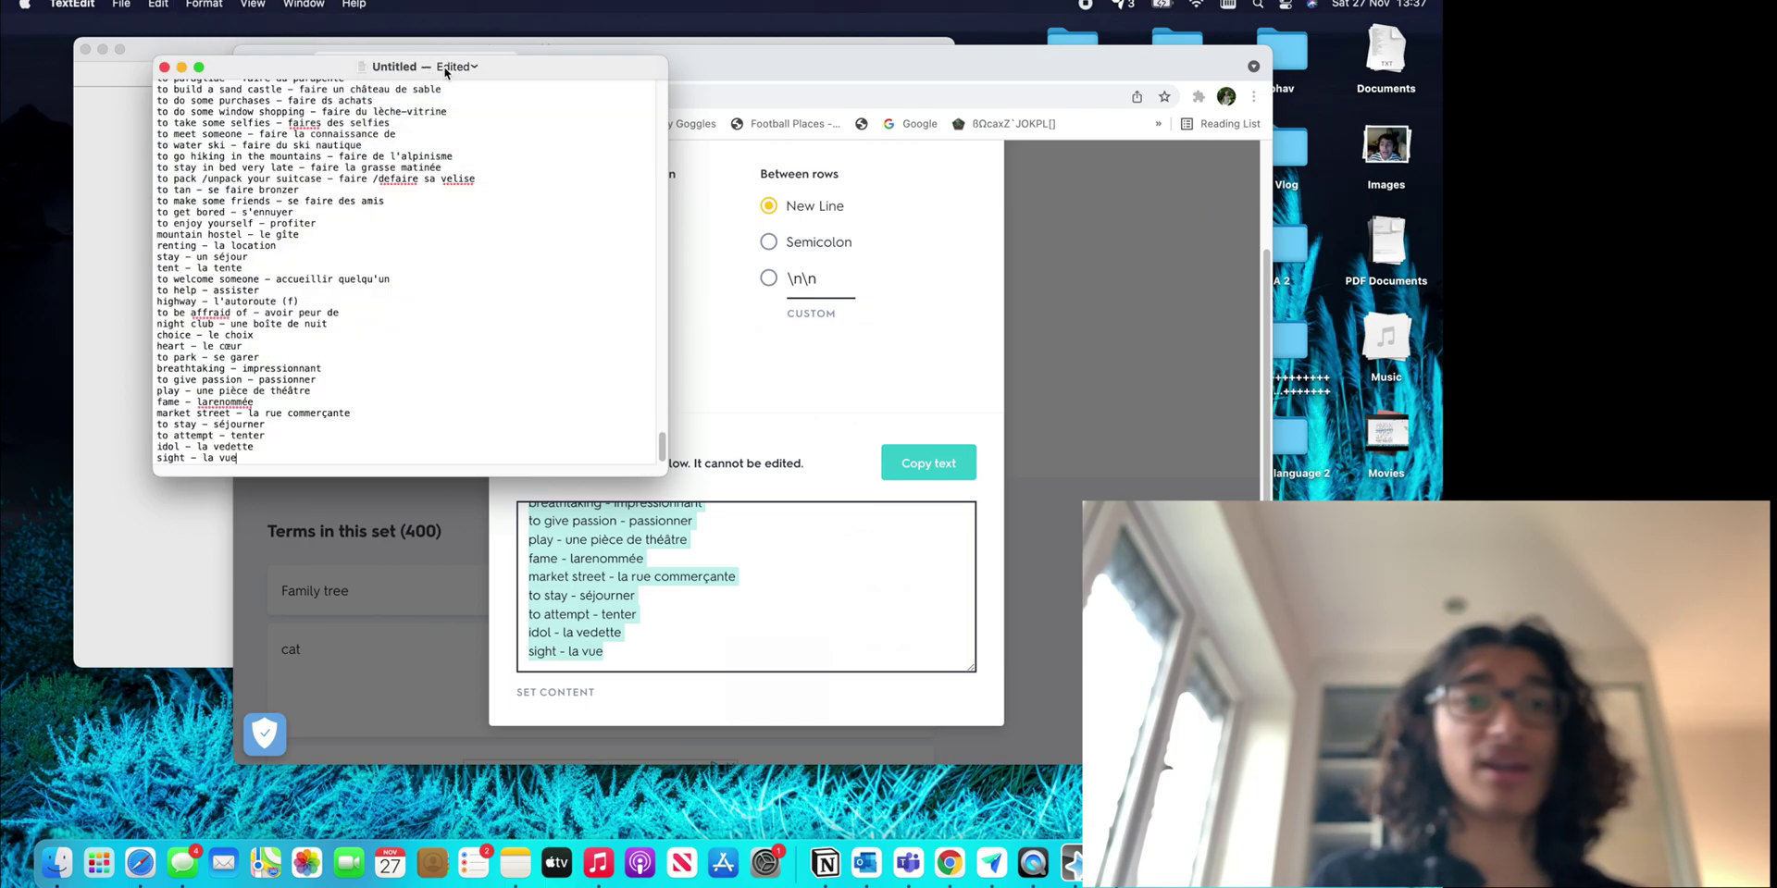
Name the plain-text document "french vocab" and close it.
left_click(449, 72)
type("frte")
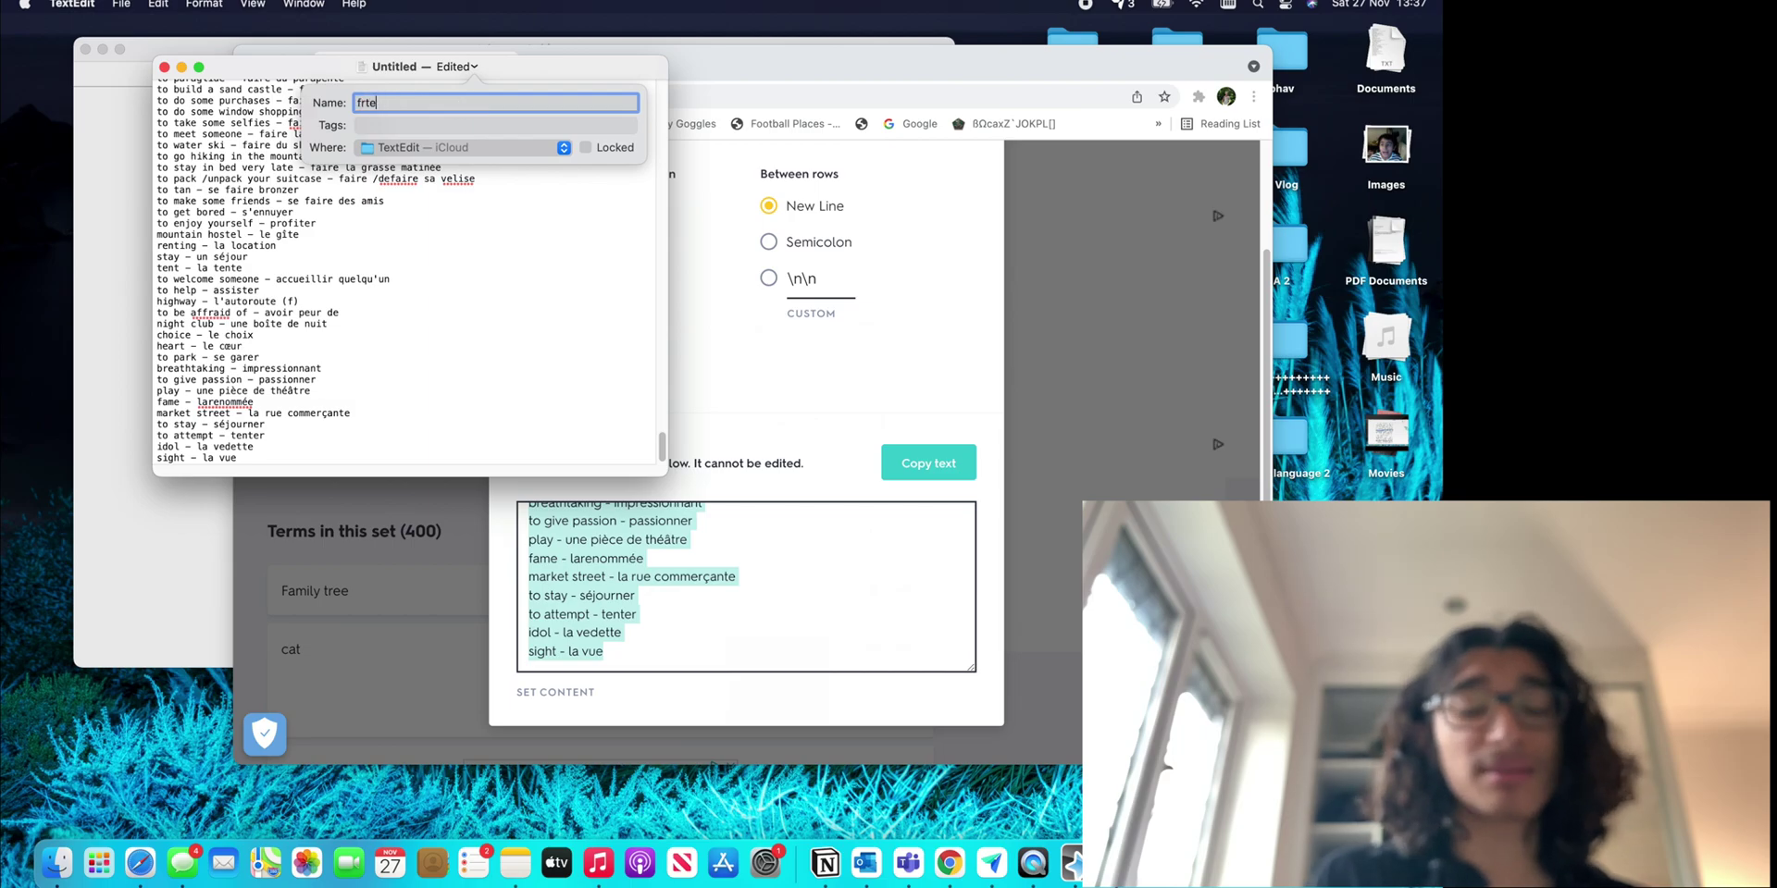
key("BackSpace")
key("BackSpace")
type("ench vocab")
key("Return")
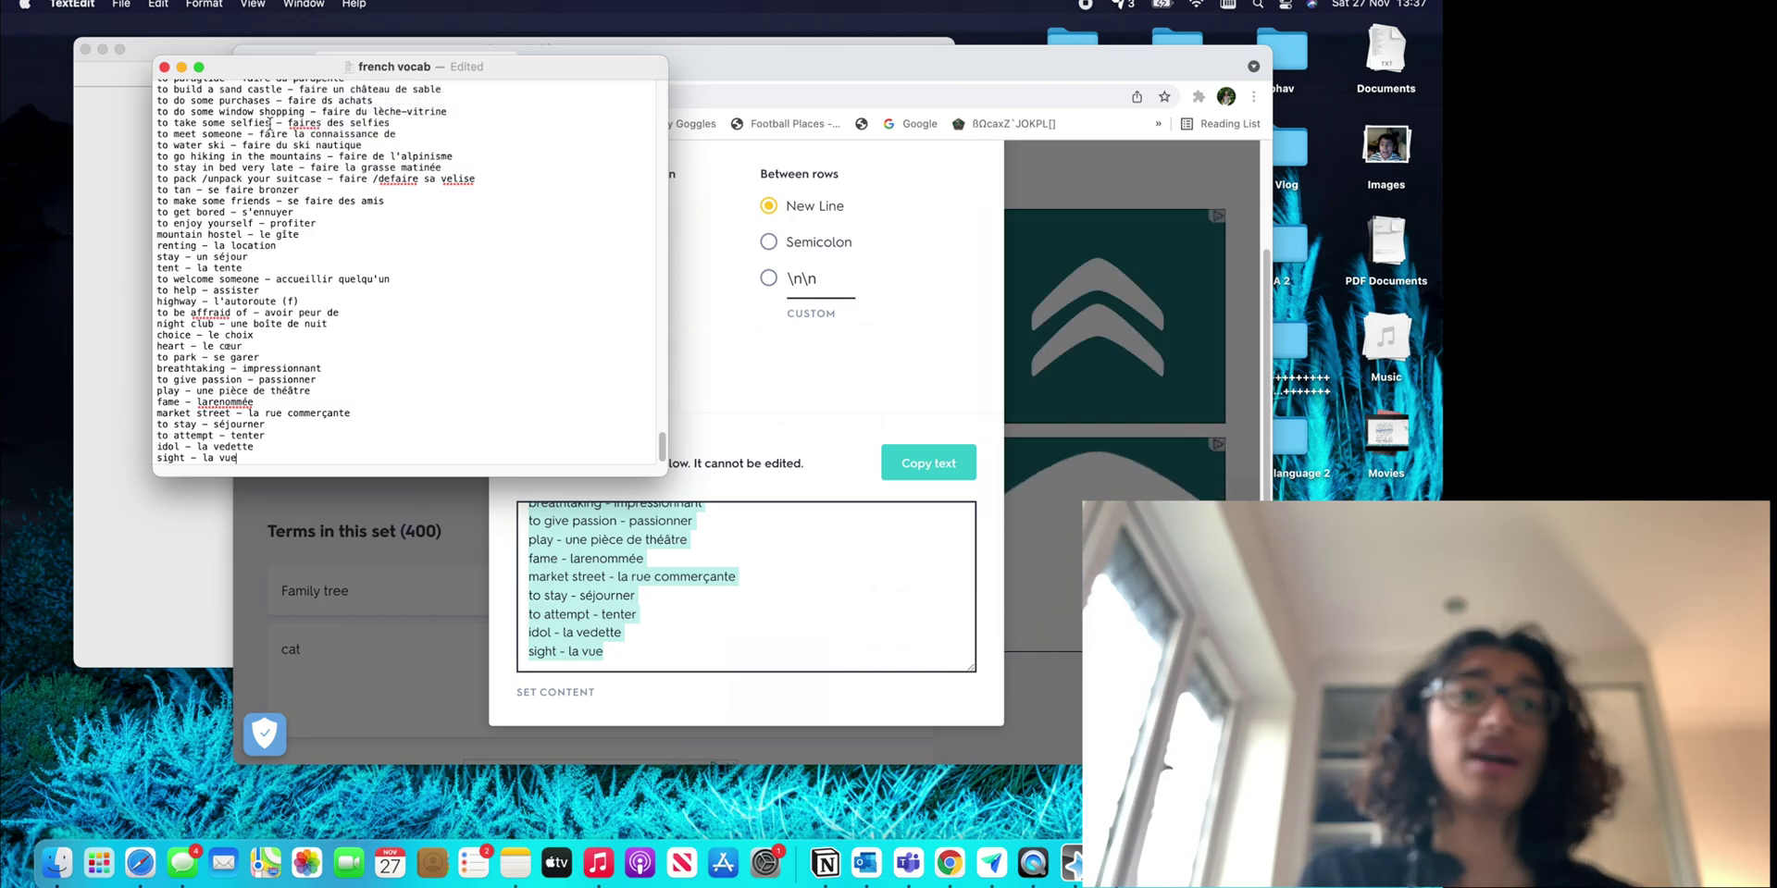
left_click(165, 67)
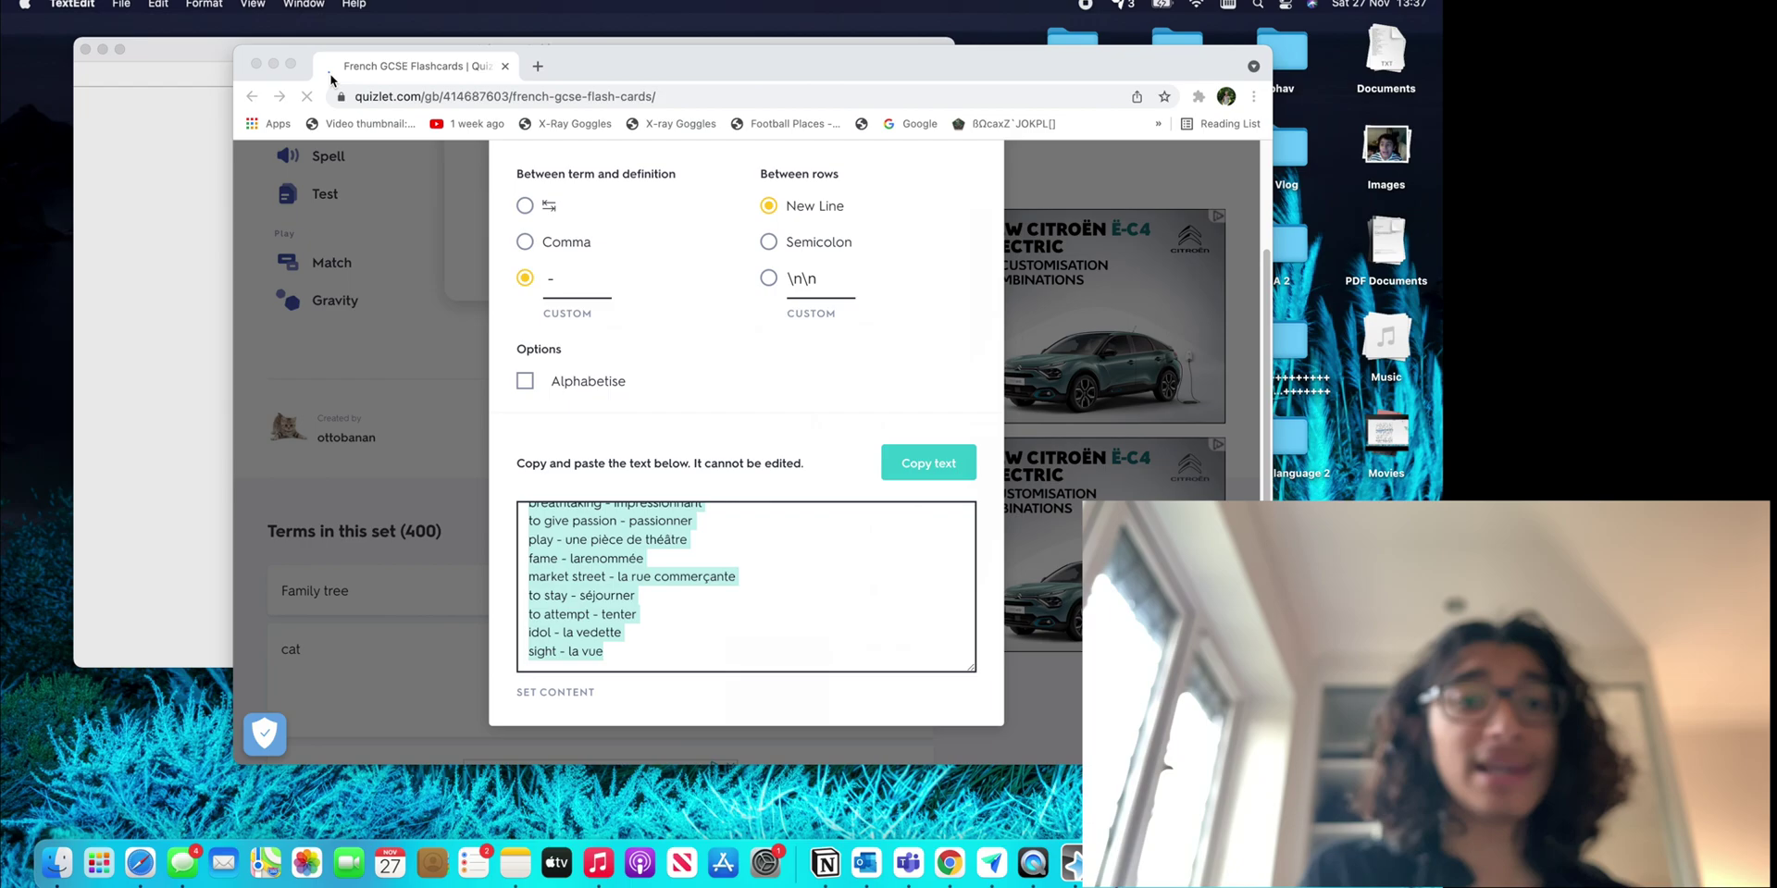
Switch to Anki, search for the "french vocab" text file, open it for import and set its field separator to "-".
left_click(198, 163)
left_click(591, 644)
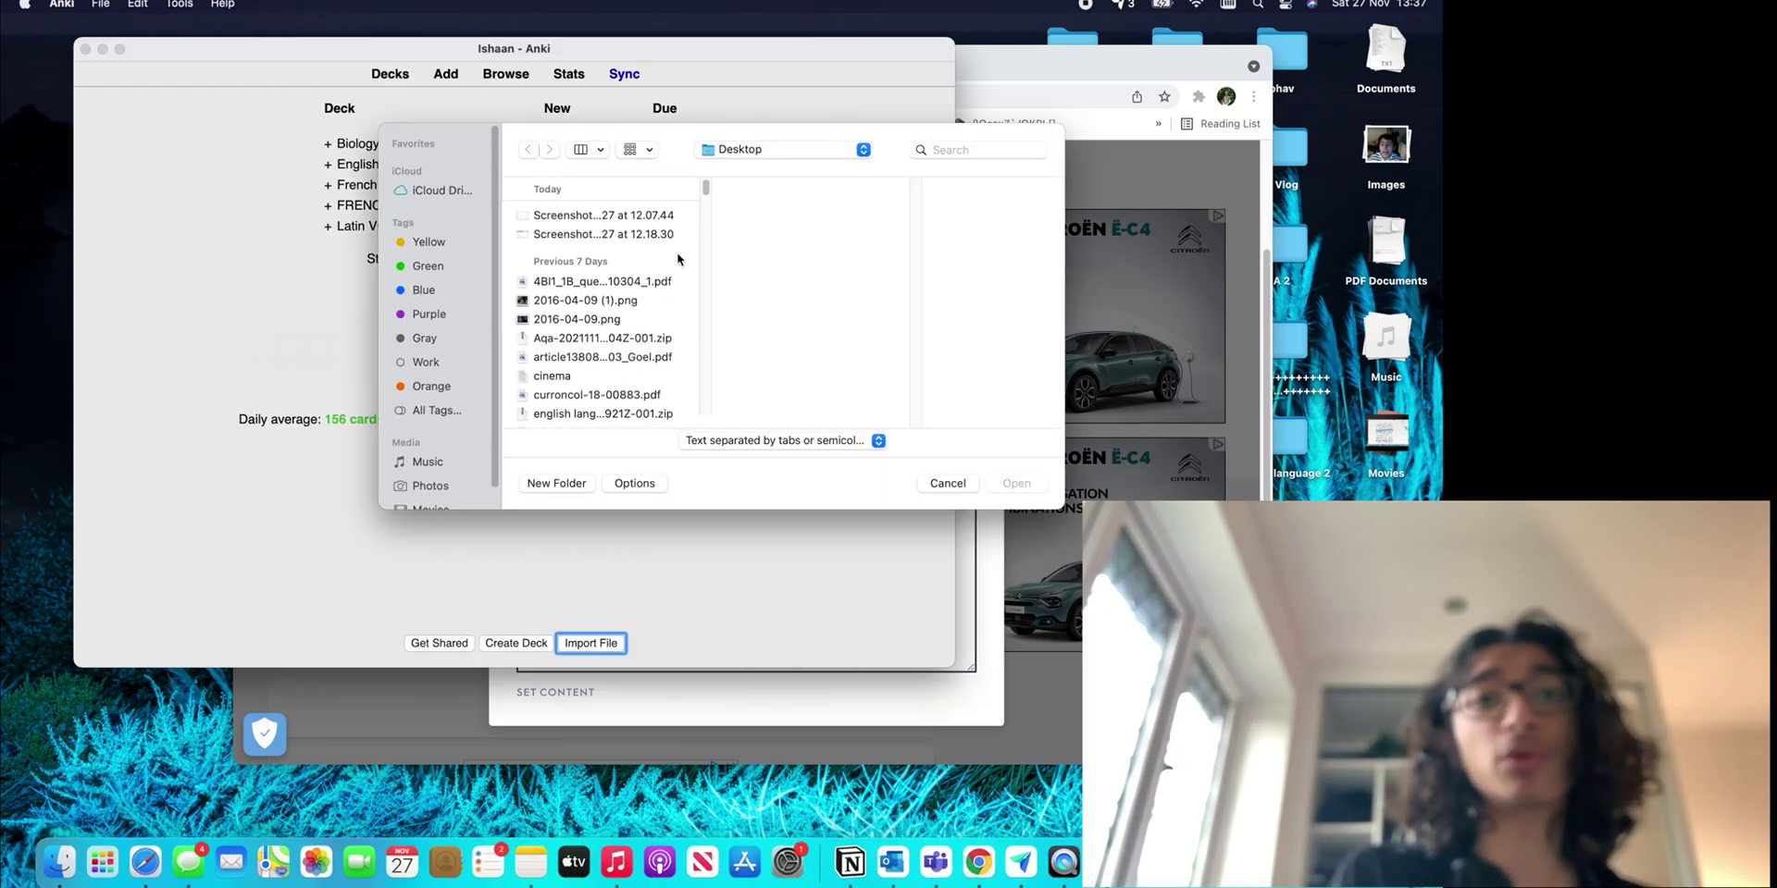
left_click(967, 149)
type("french")
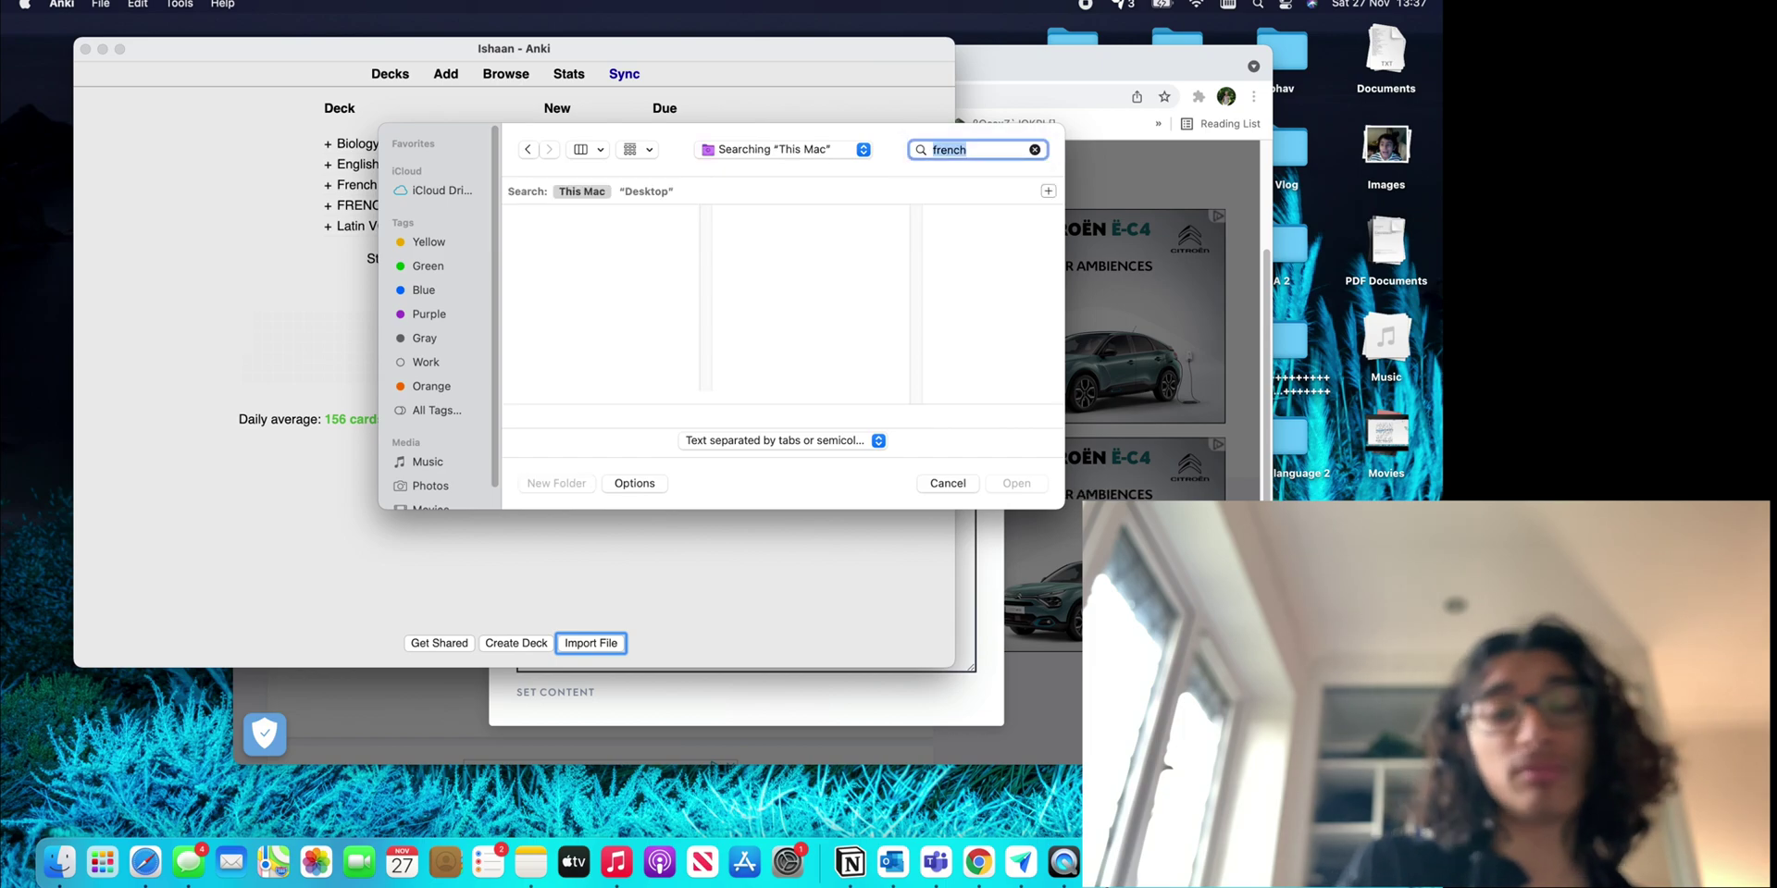
left_click(592, 242)
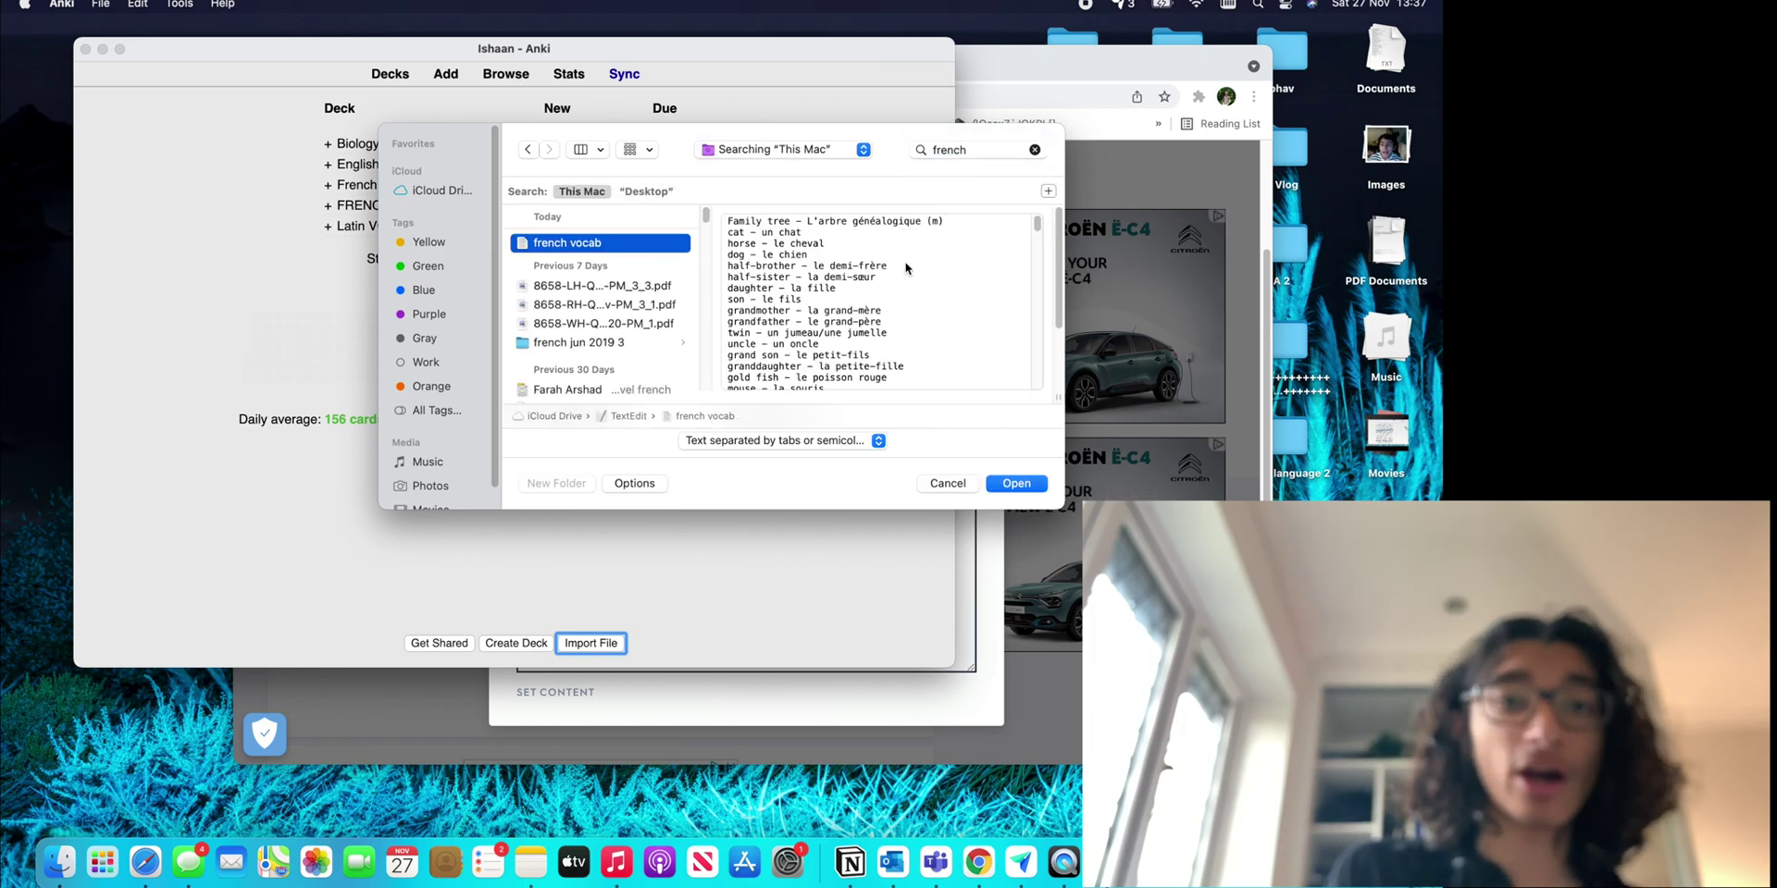
left_click(1016, 483)
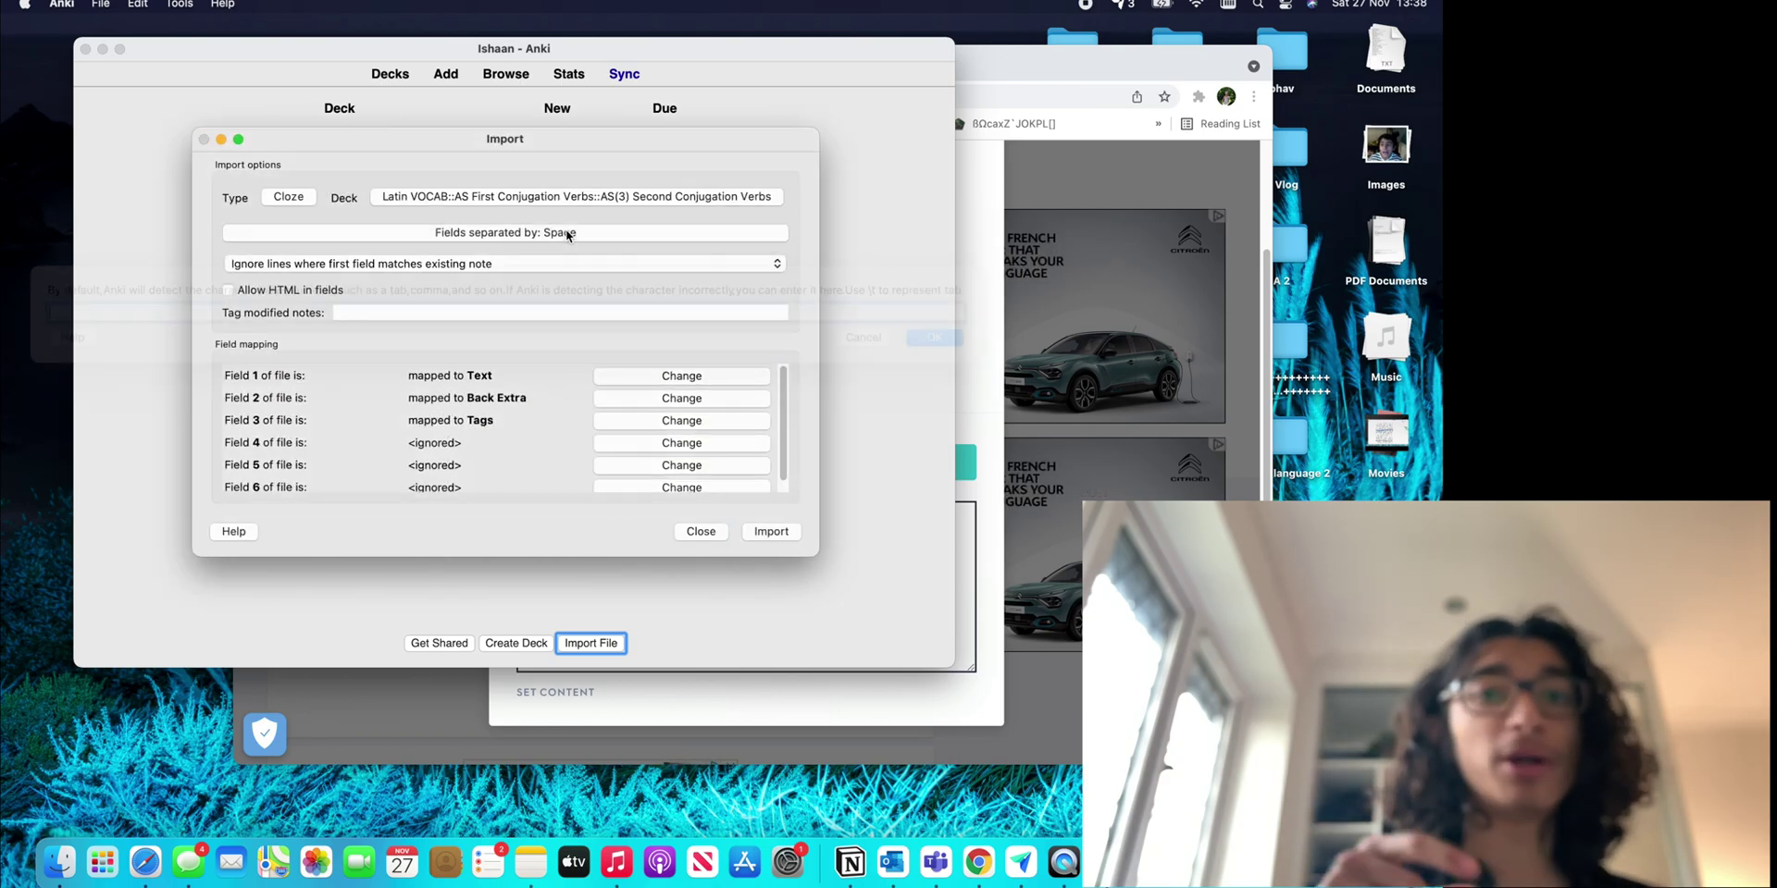
left_click(564, 232)
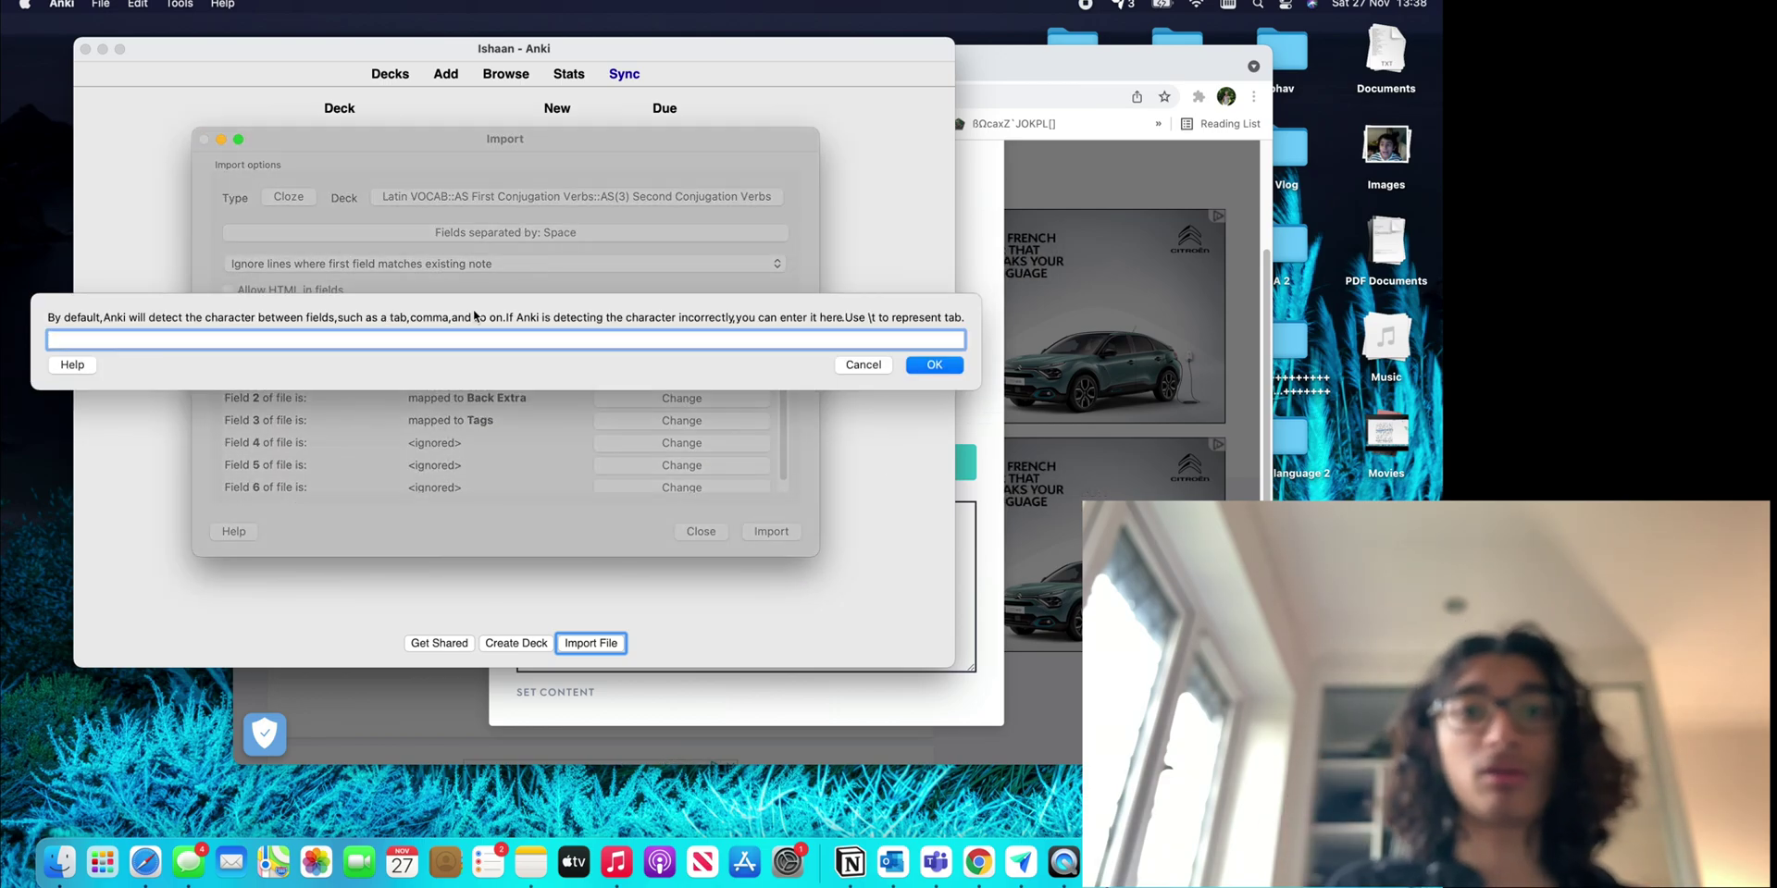
left_click(935, 365)
Look through the existing decks and add a new target deck named "French Vocabulary" for the import.
left_click(501, 196)
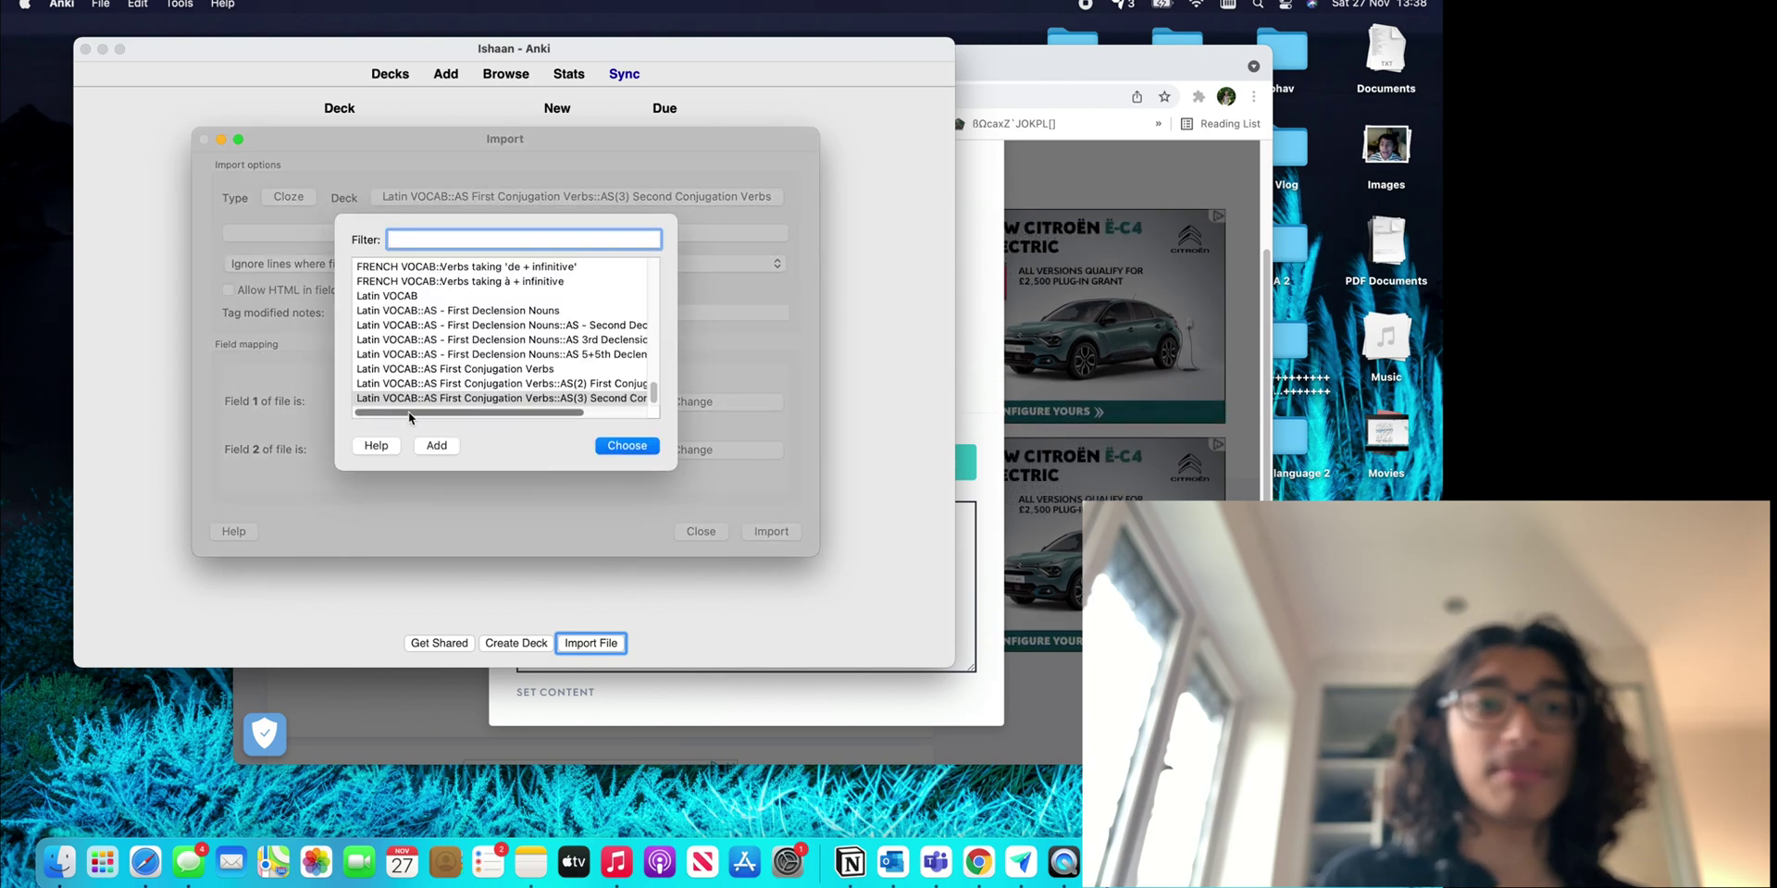
scroll(425, 370, "up", 10)
scroll(427, 370, "up", 5)
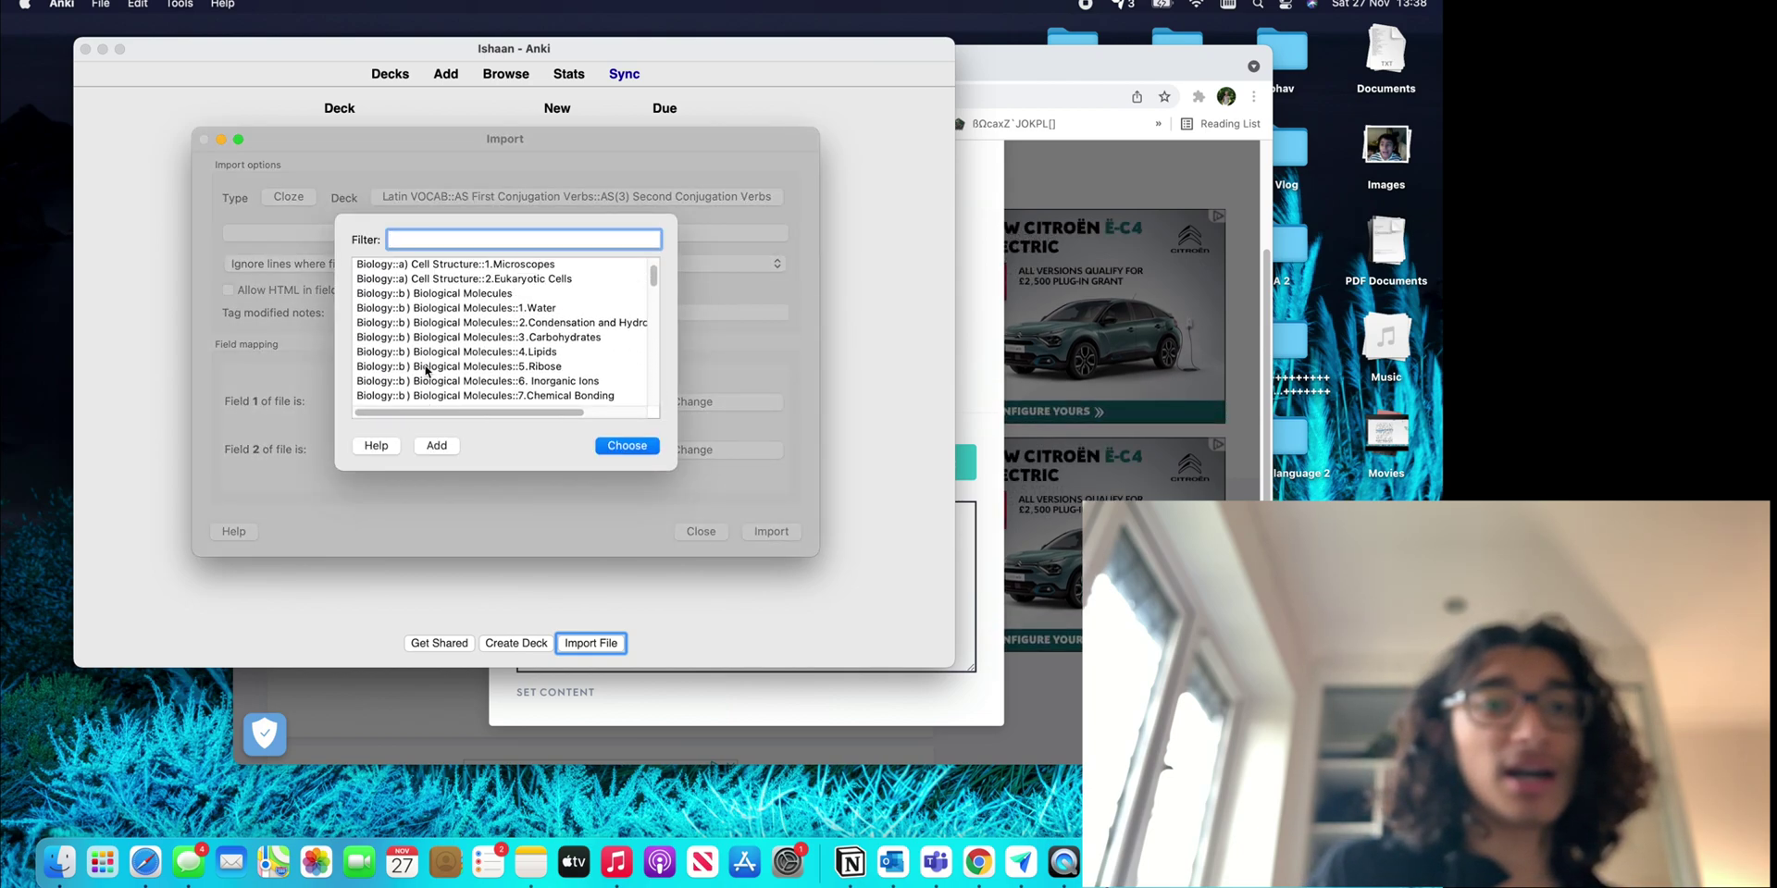
scroll(426, 389, "down", 15)
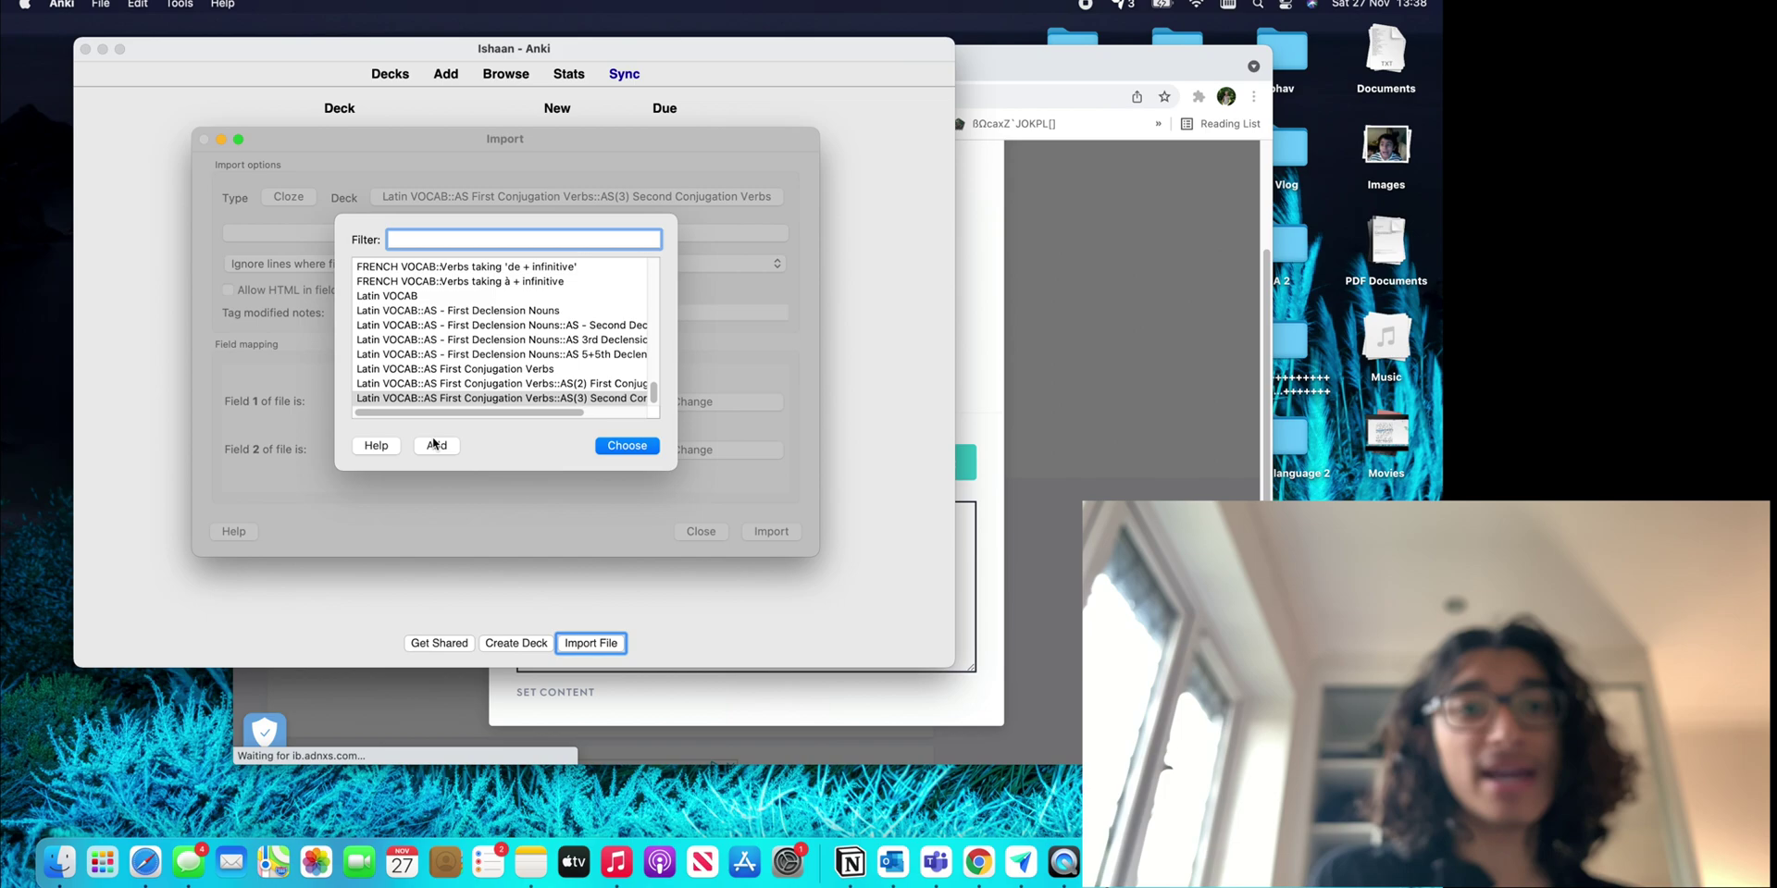
left_click(436, 446)
left_click(652, 339)
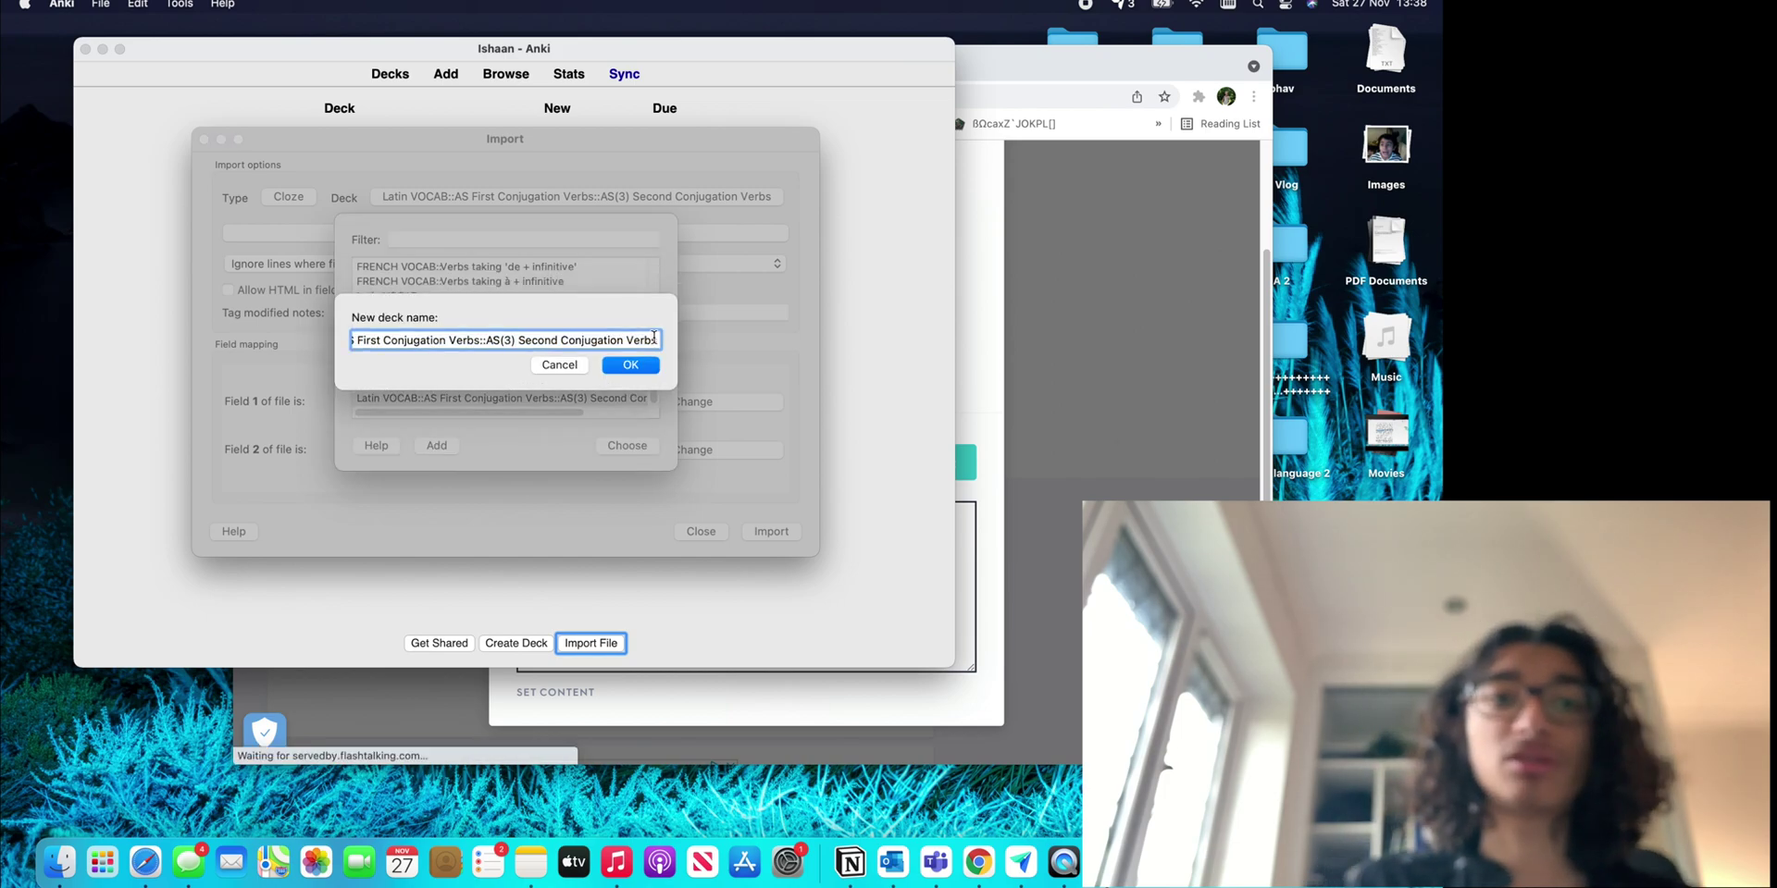
left_click_drag(652, 339, 496, 344)
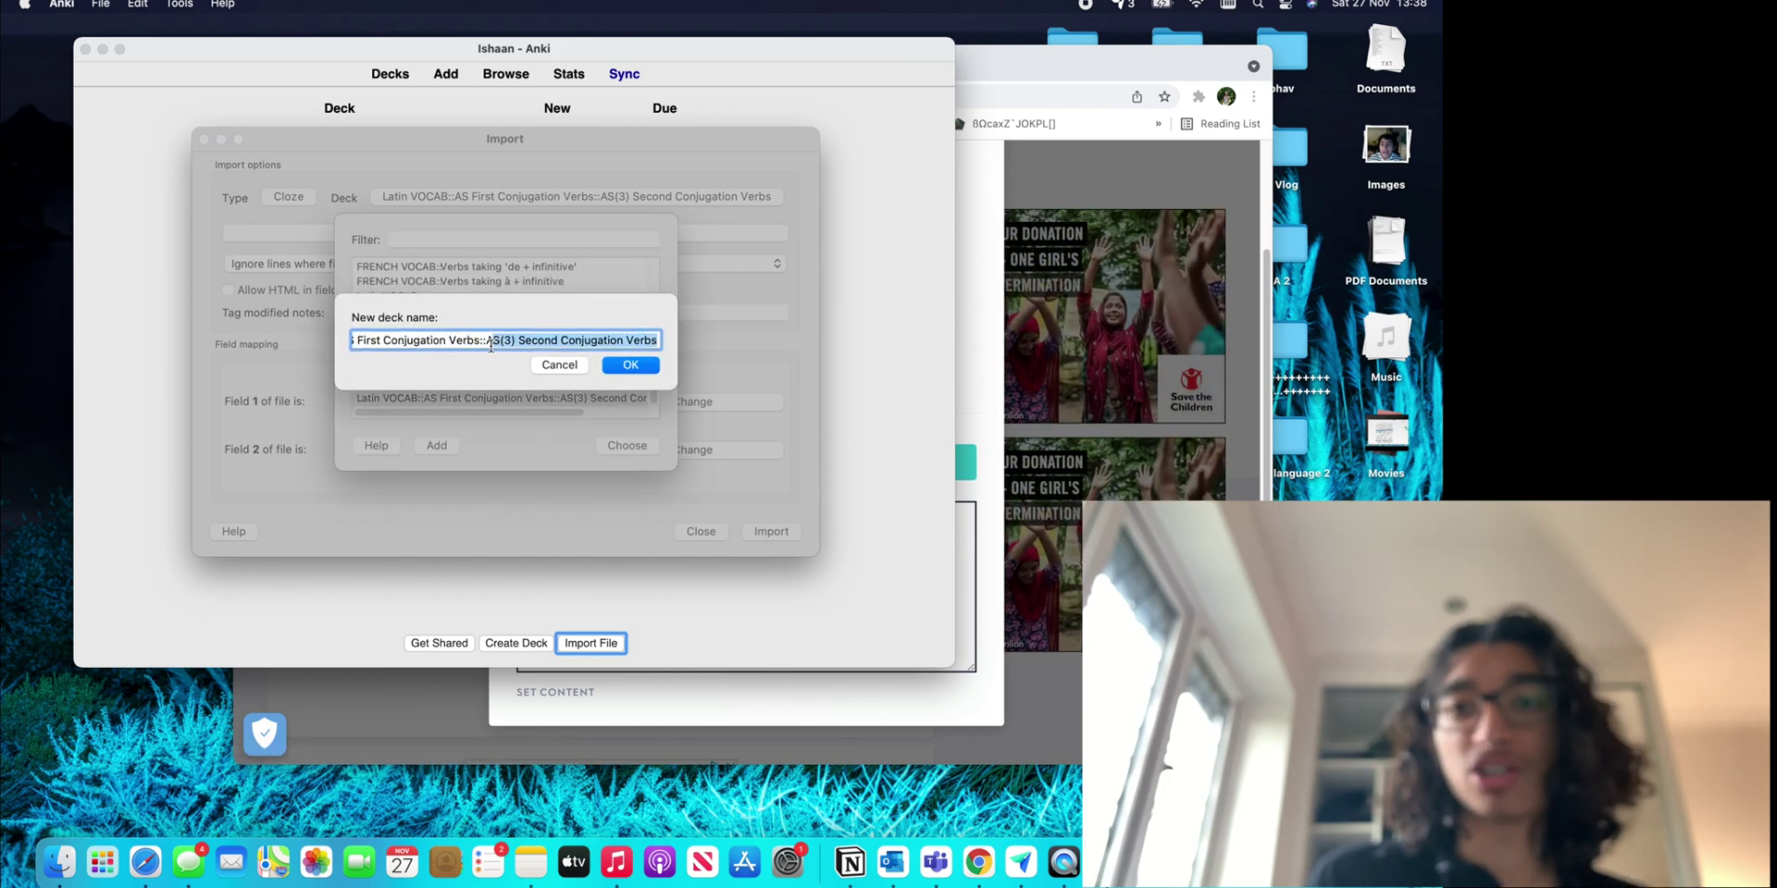
key("Up")
key("Down")
left_click_drag(653, 340, 349, 341)
type("French Vc")
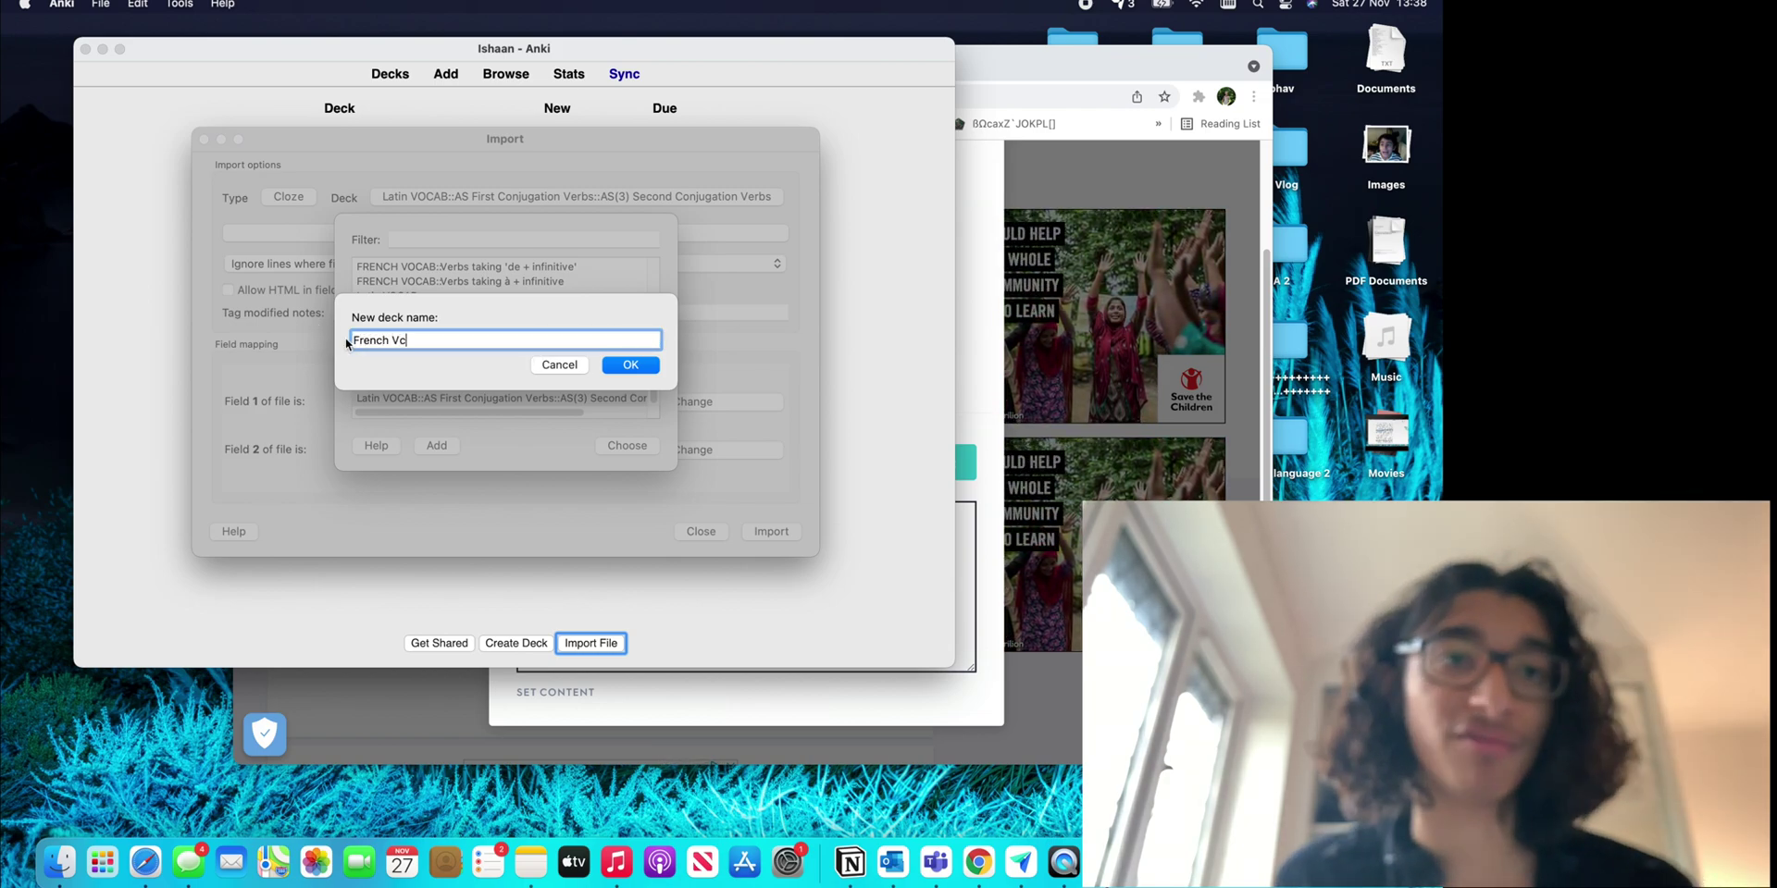
key("BackSpace")
type("ocabulary")
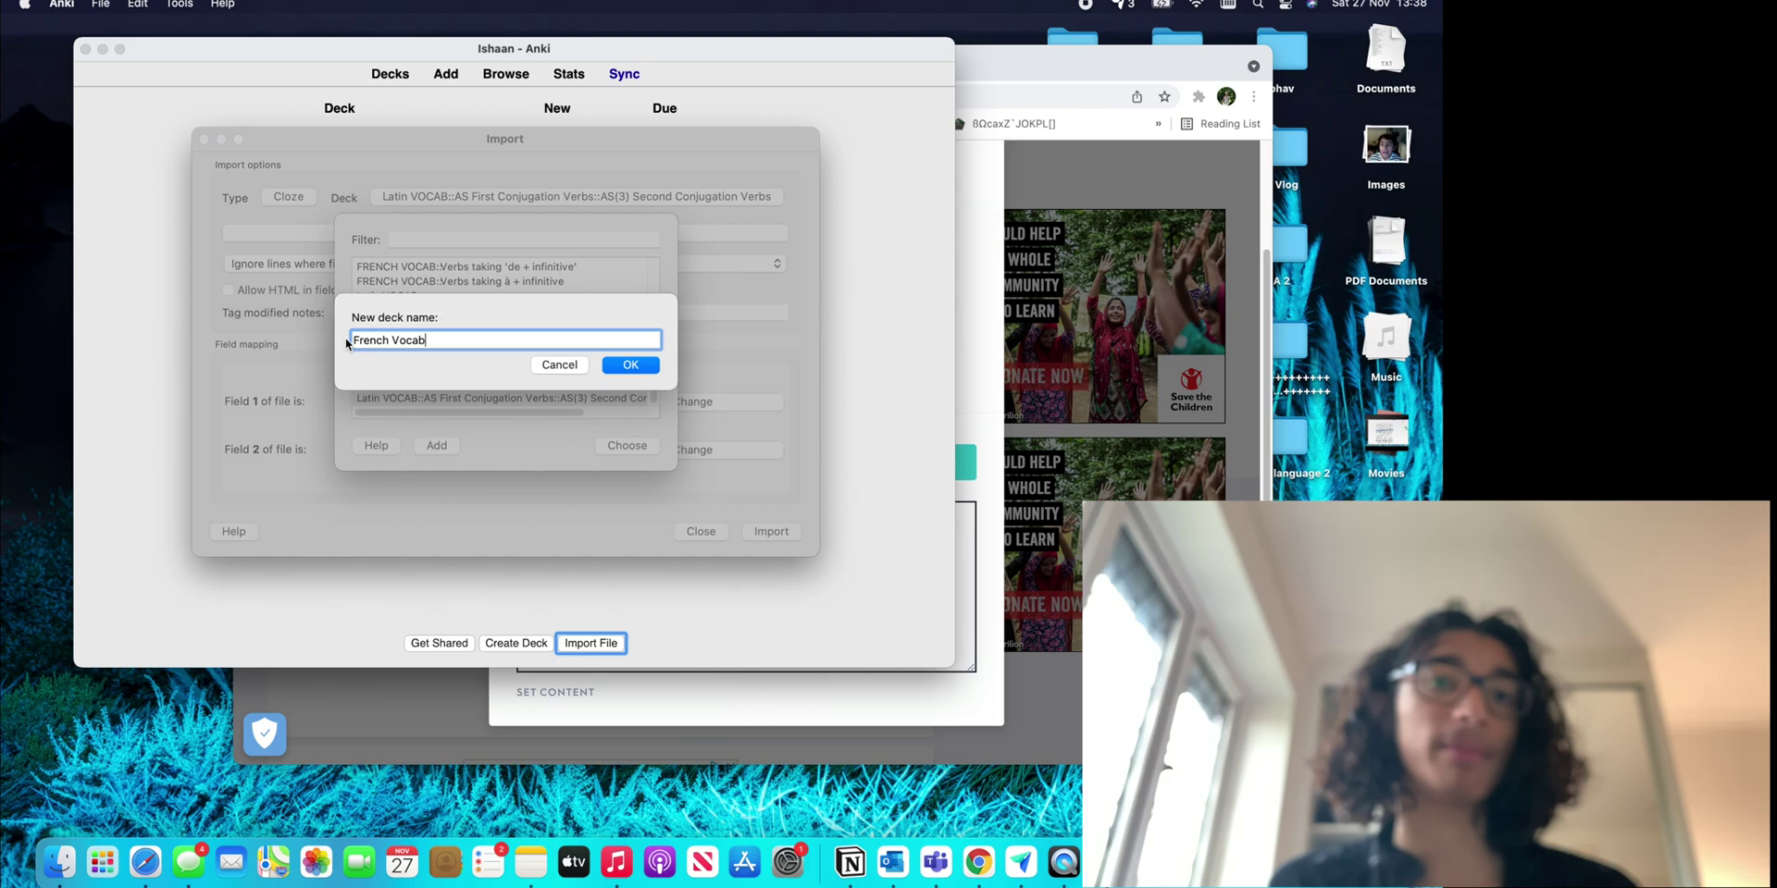
left_click(628, 363)
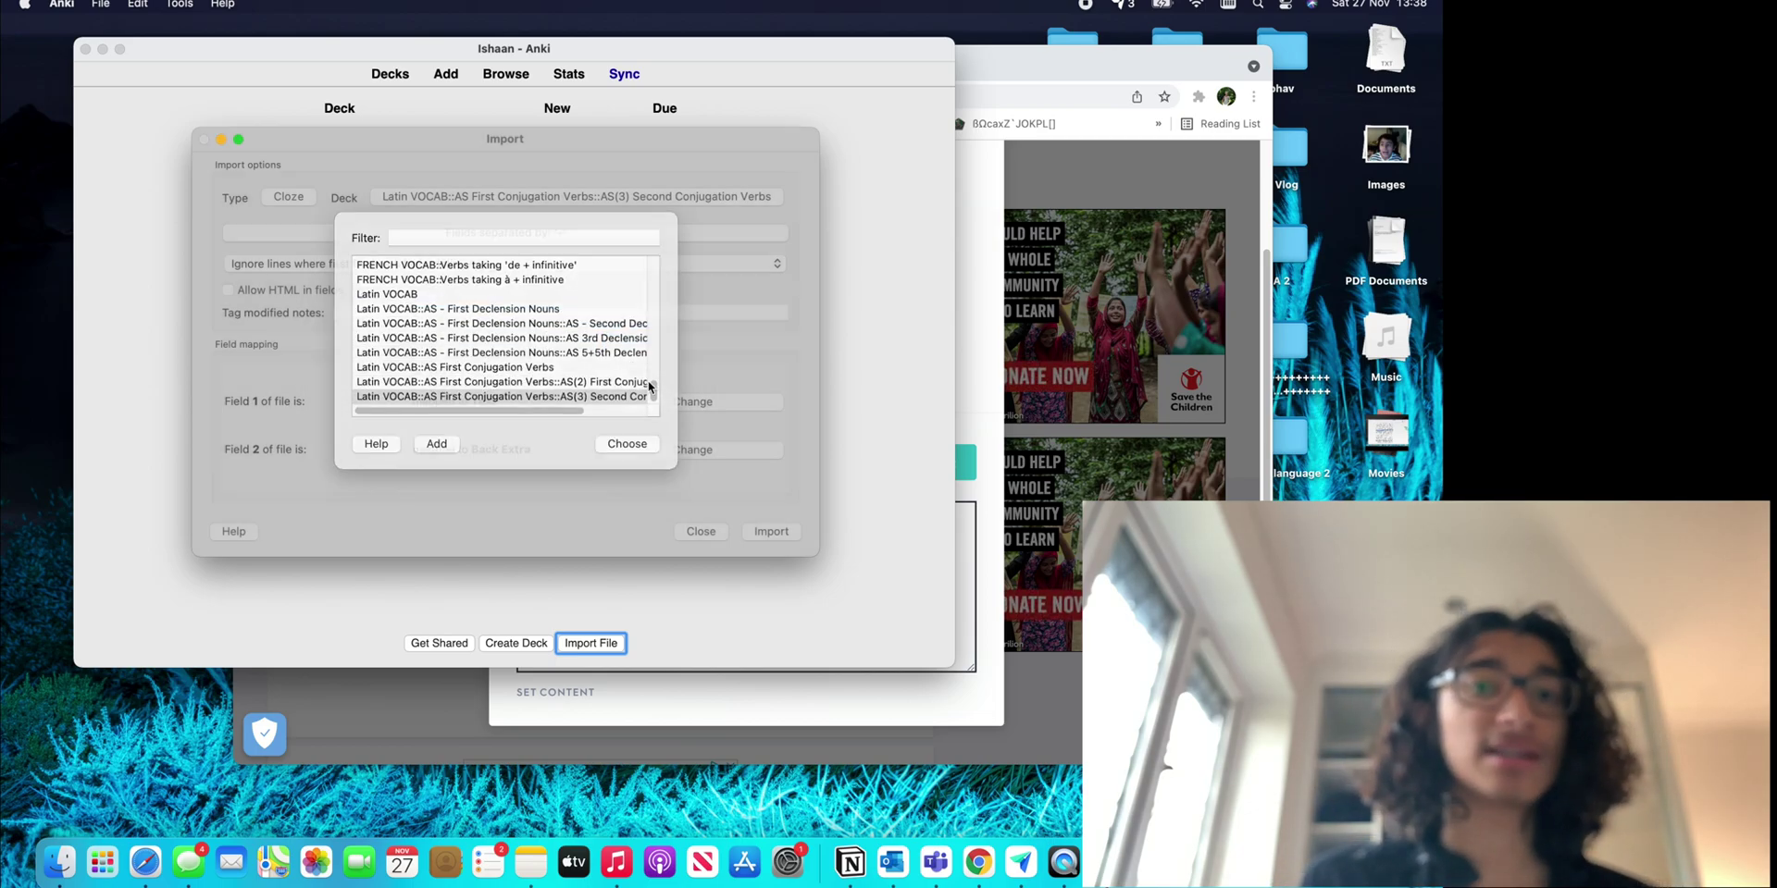
Import the French terms as Cloze notes, look through the import report and close it.
left_click(775, 533)
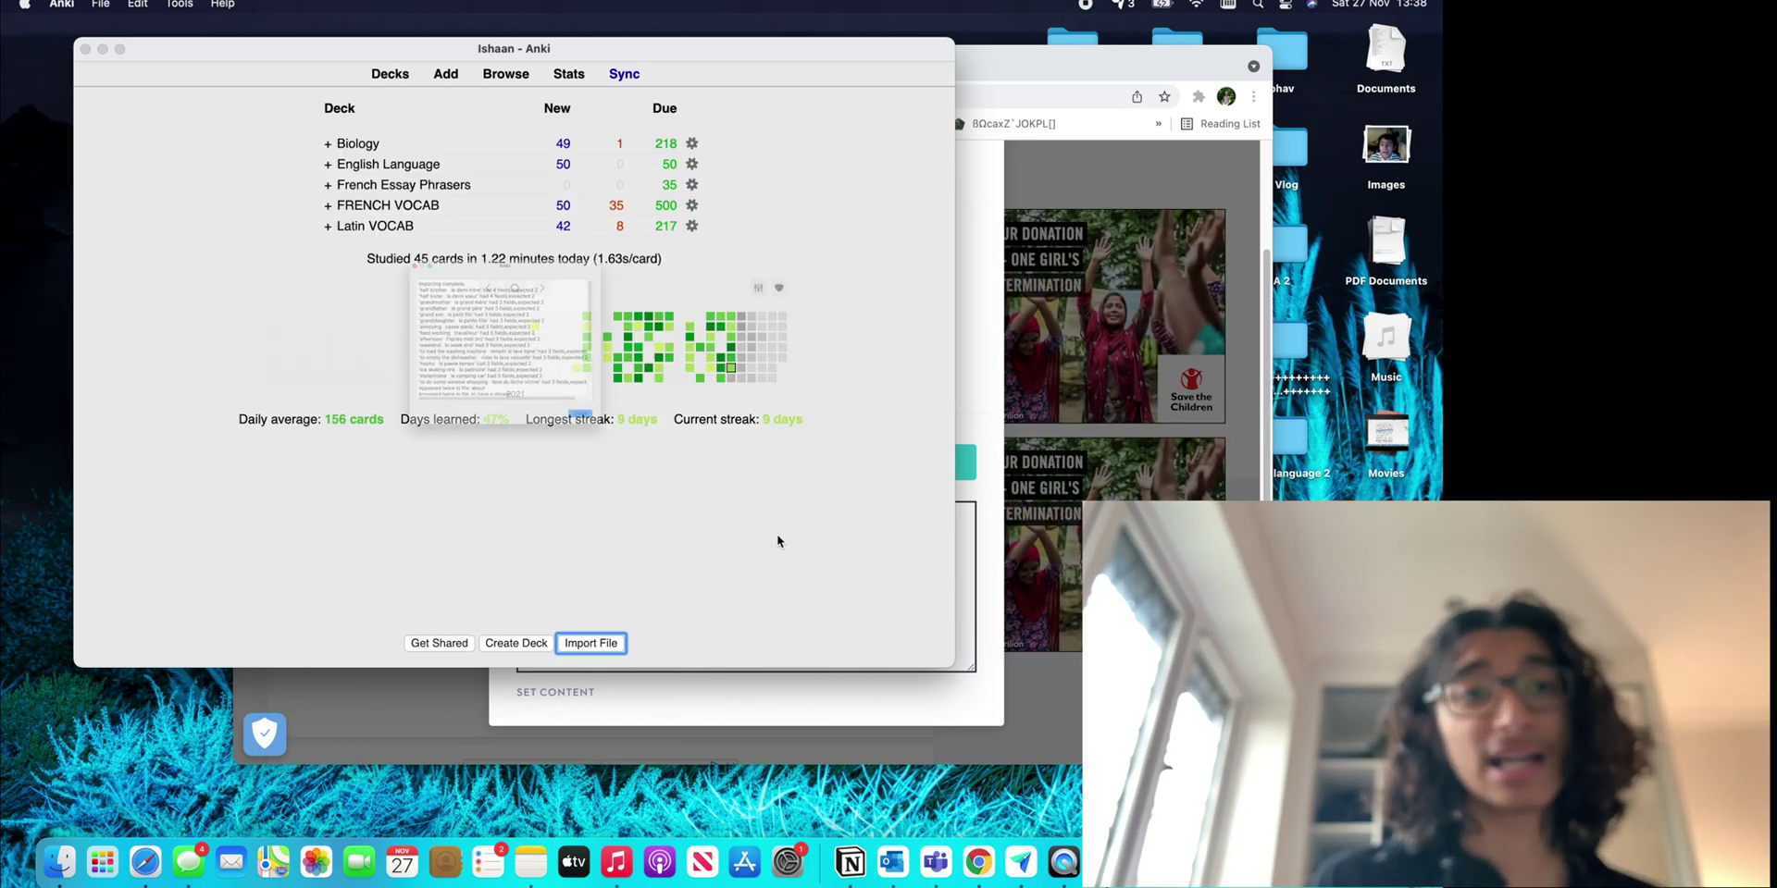
scroll(569, 368, "down", 5)
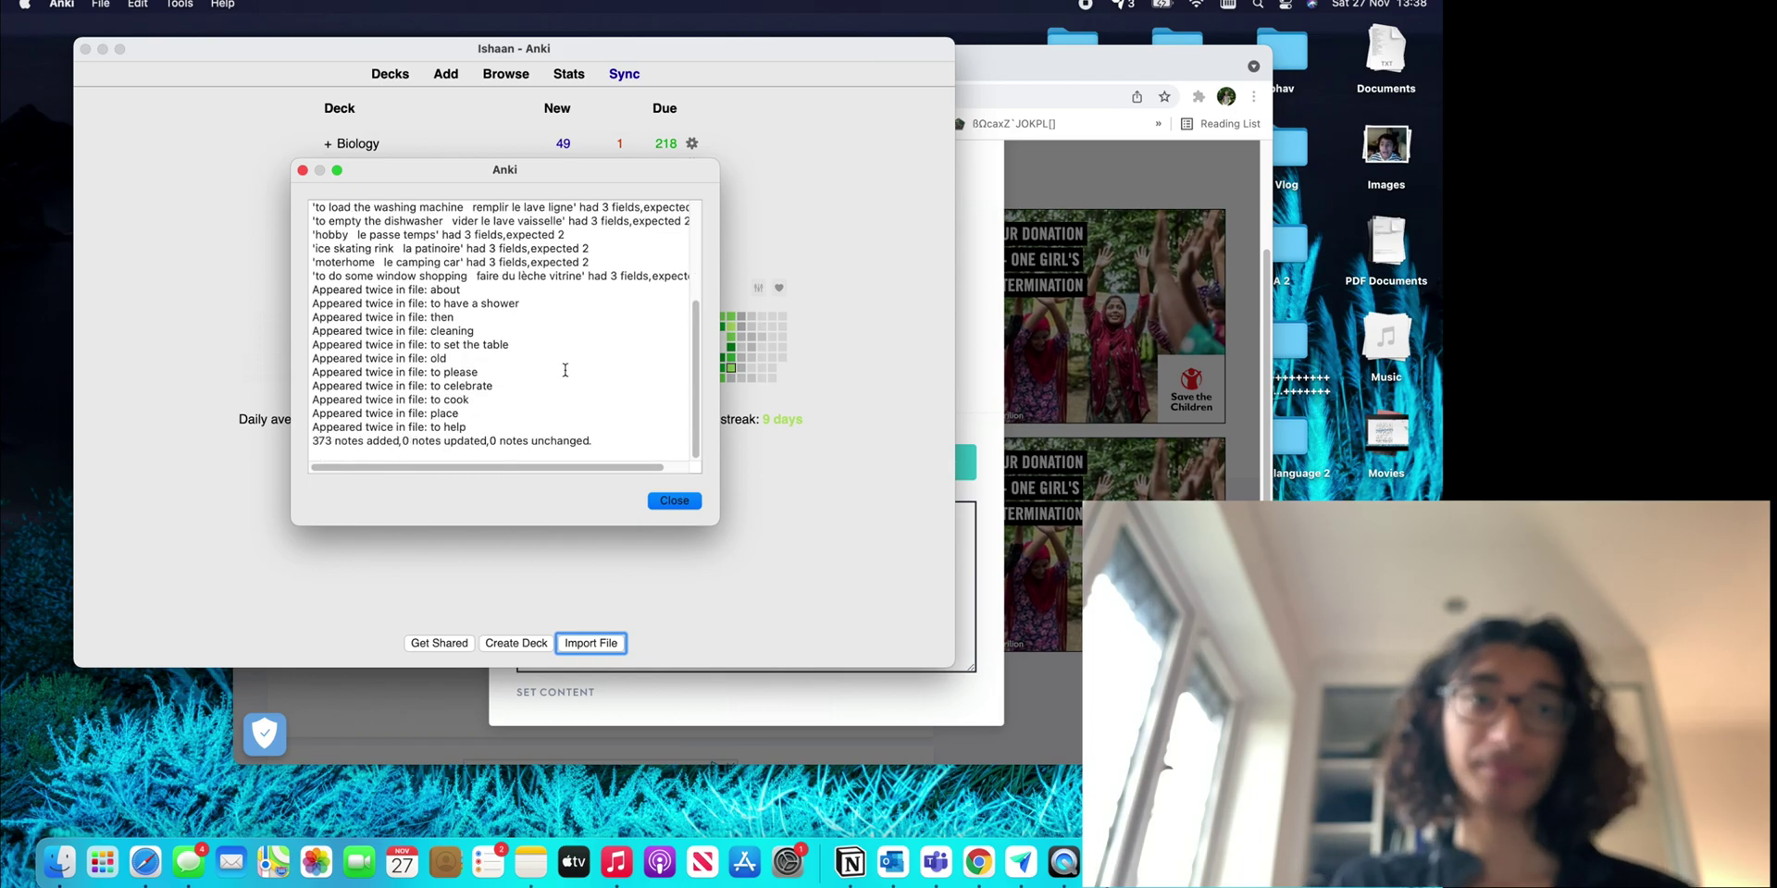
left_click(674, 500)
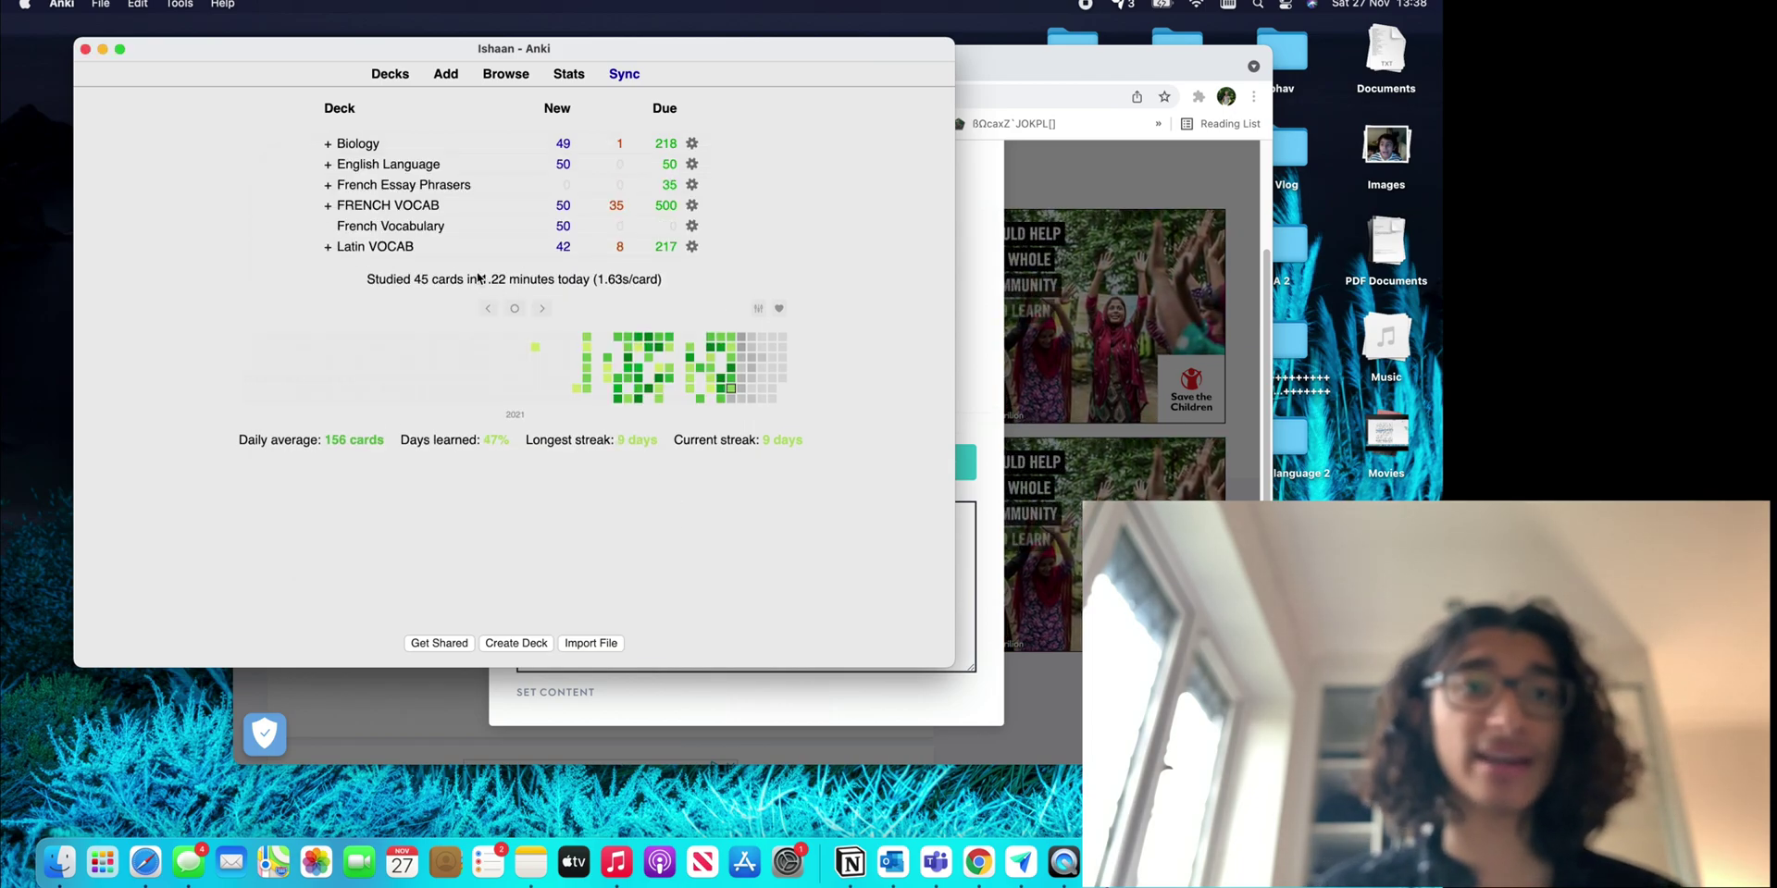
Open the French Vocabulary deck and try to study its imported cards.
left_click(431, 222)
key("s")
key("space")
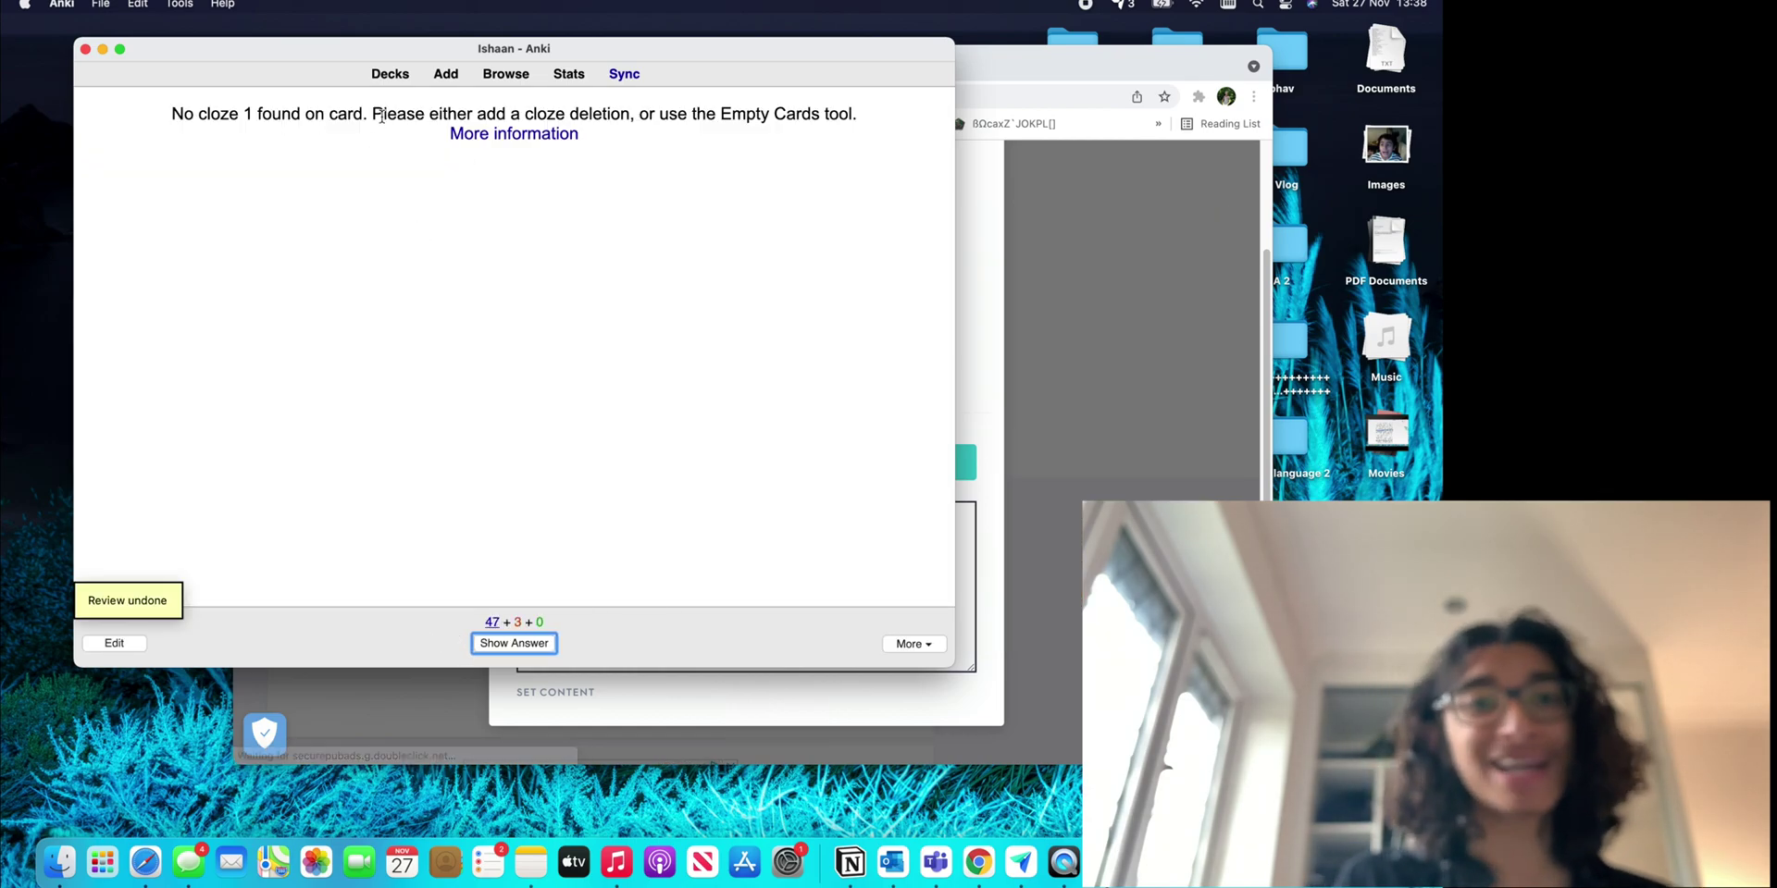
Return to the deck list and delete the French Vocabulary deck.
left_click(389, 74)
left_click(691, 223)
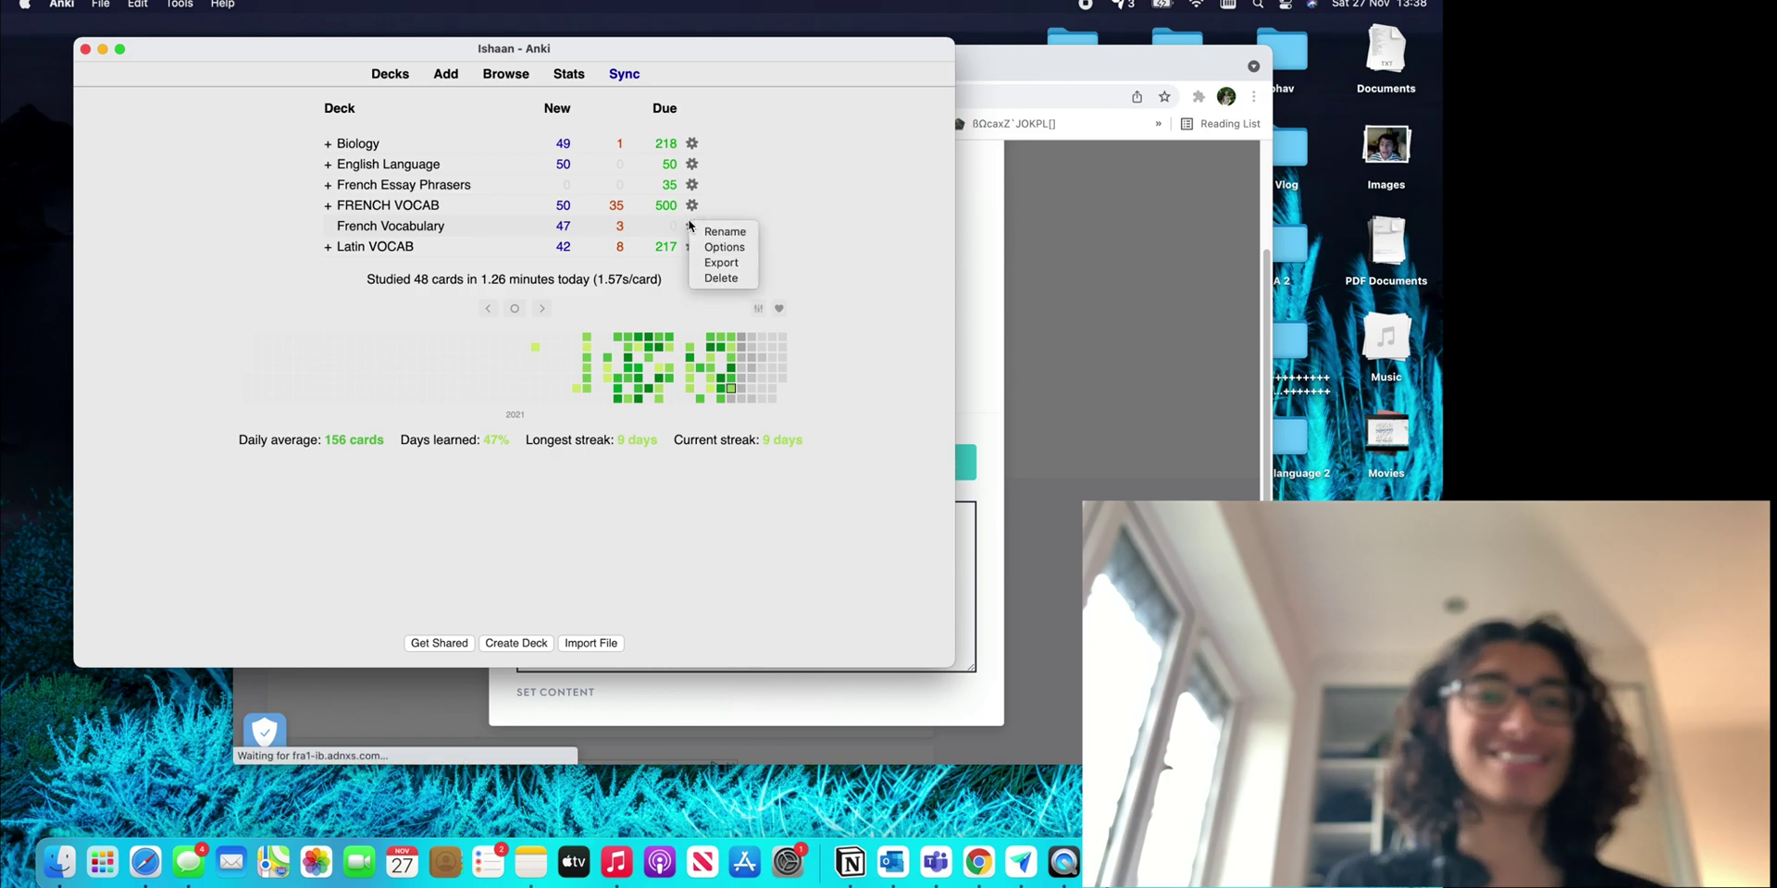
left_click(710, 278)
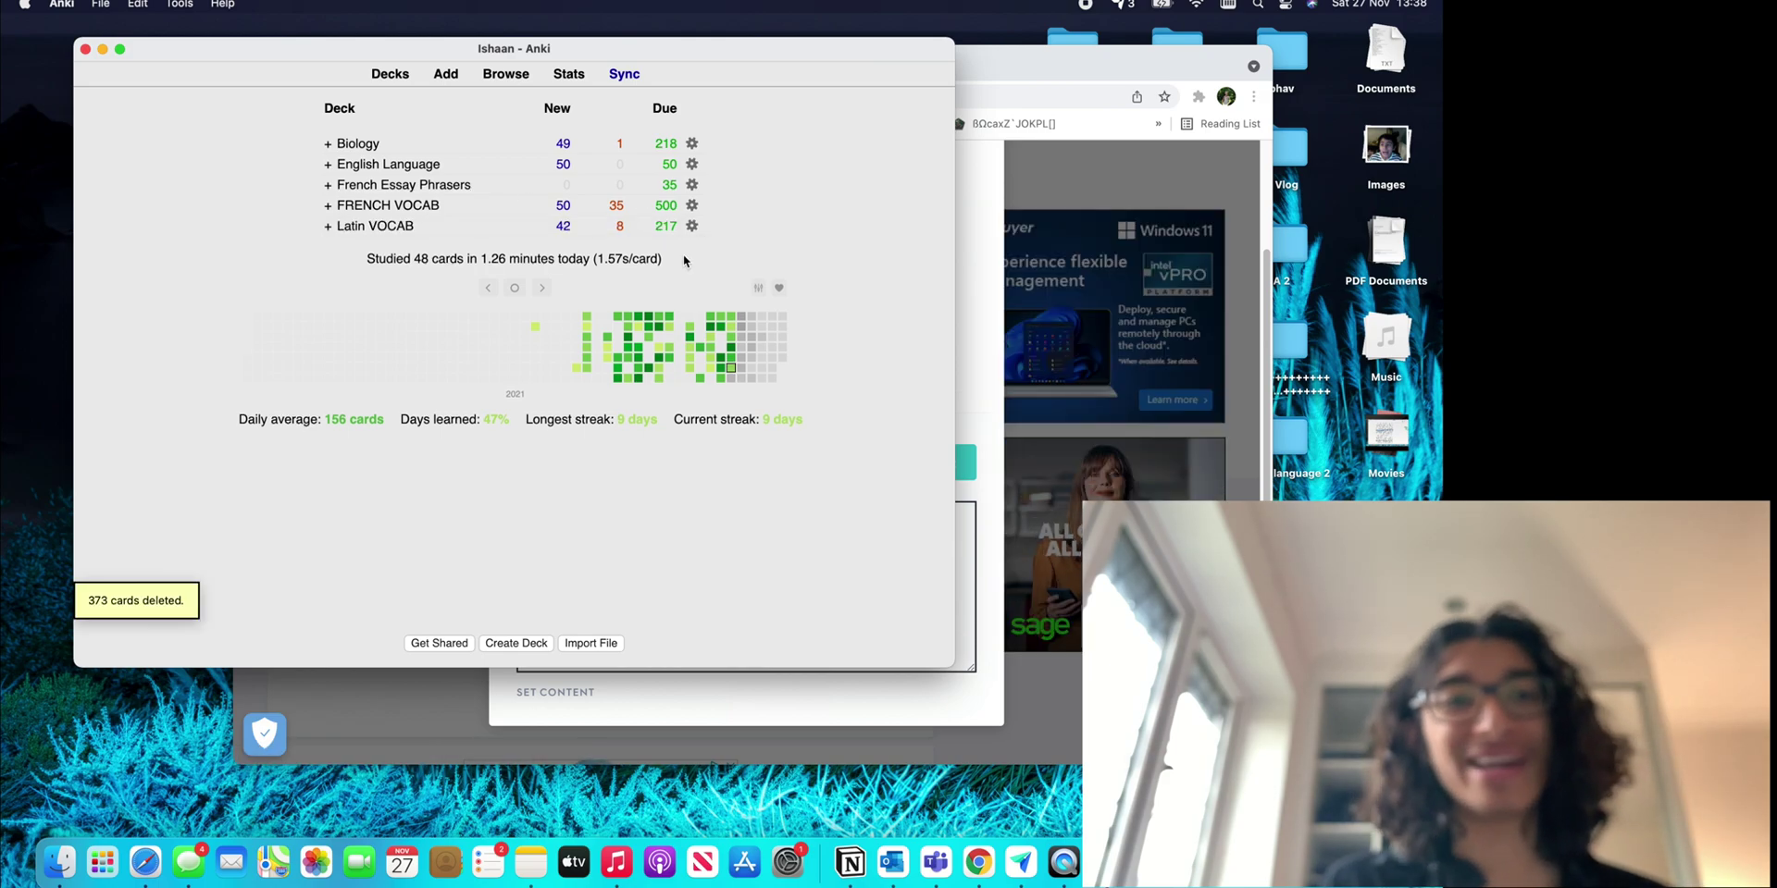
left_click(521, 641)
left_click(567, 367)
left_click(581, 644)
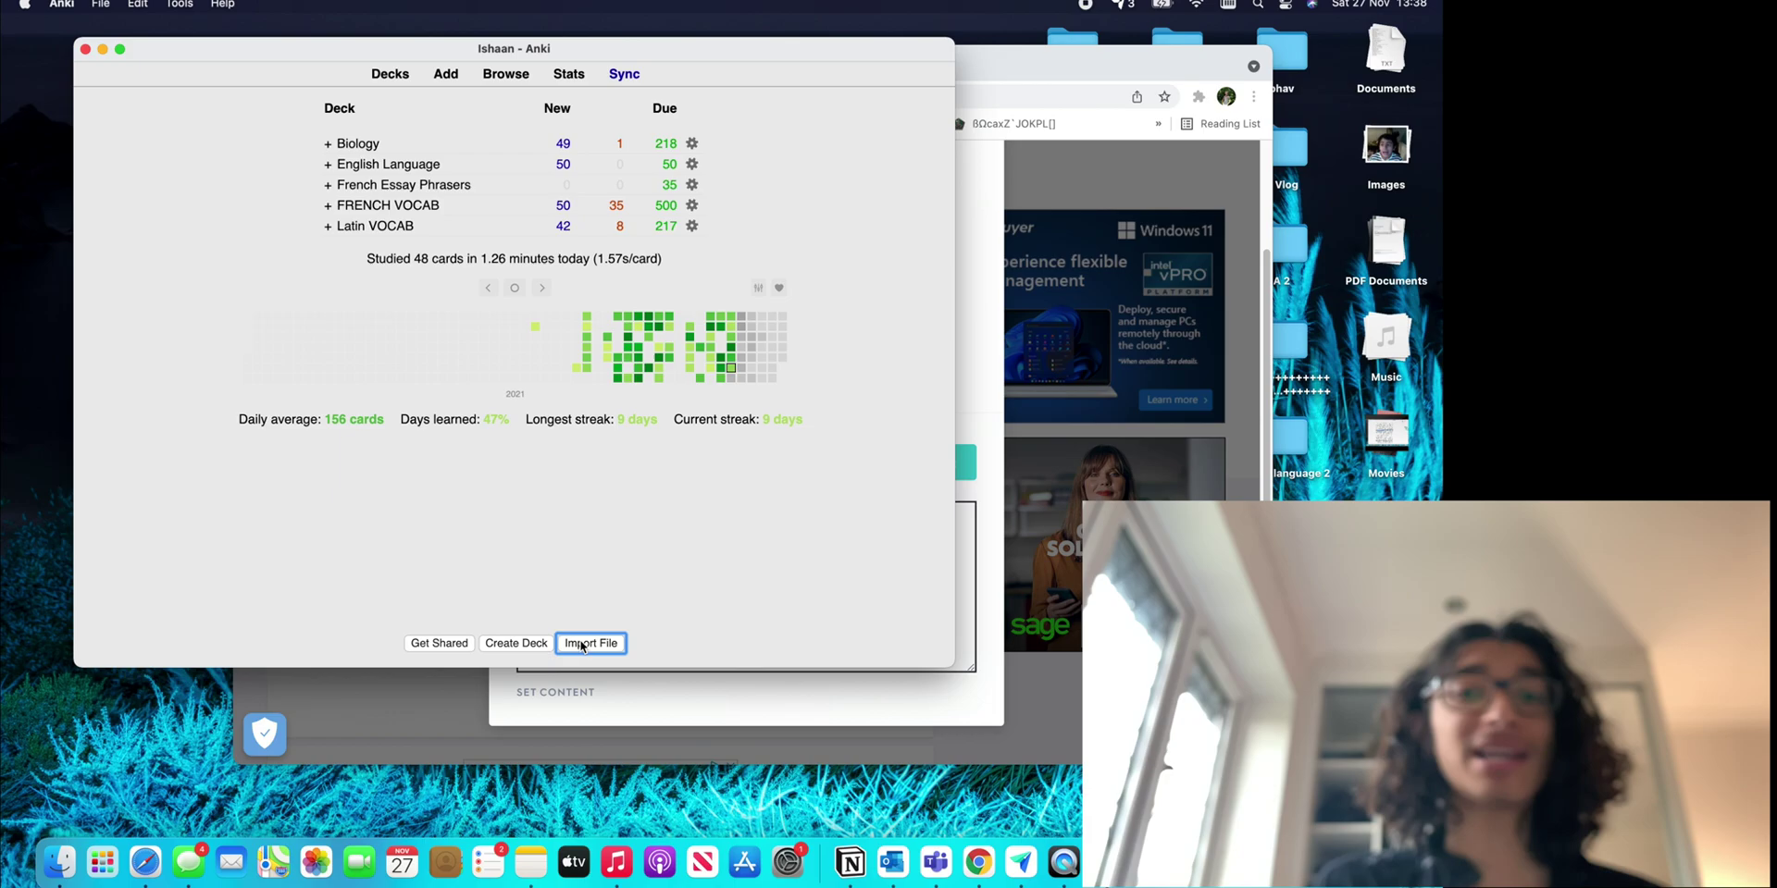
left_click(608, 220)
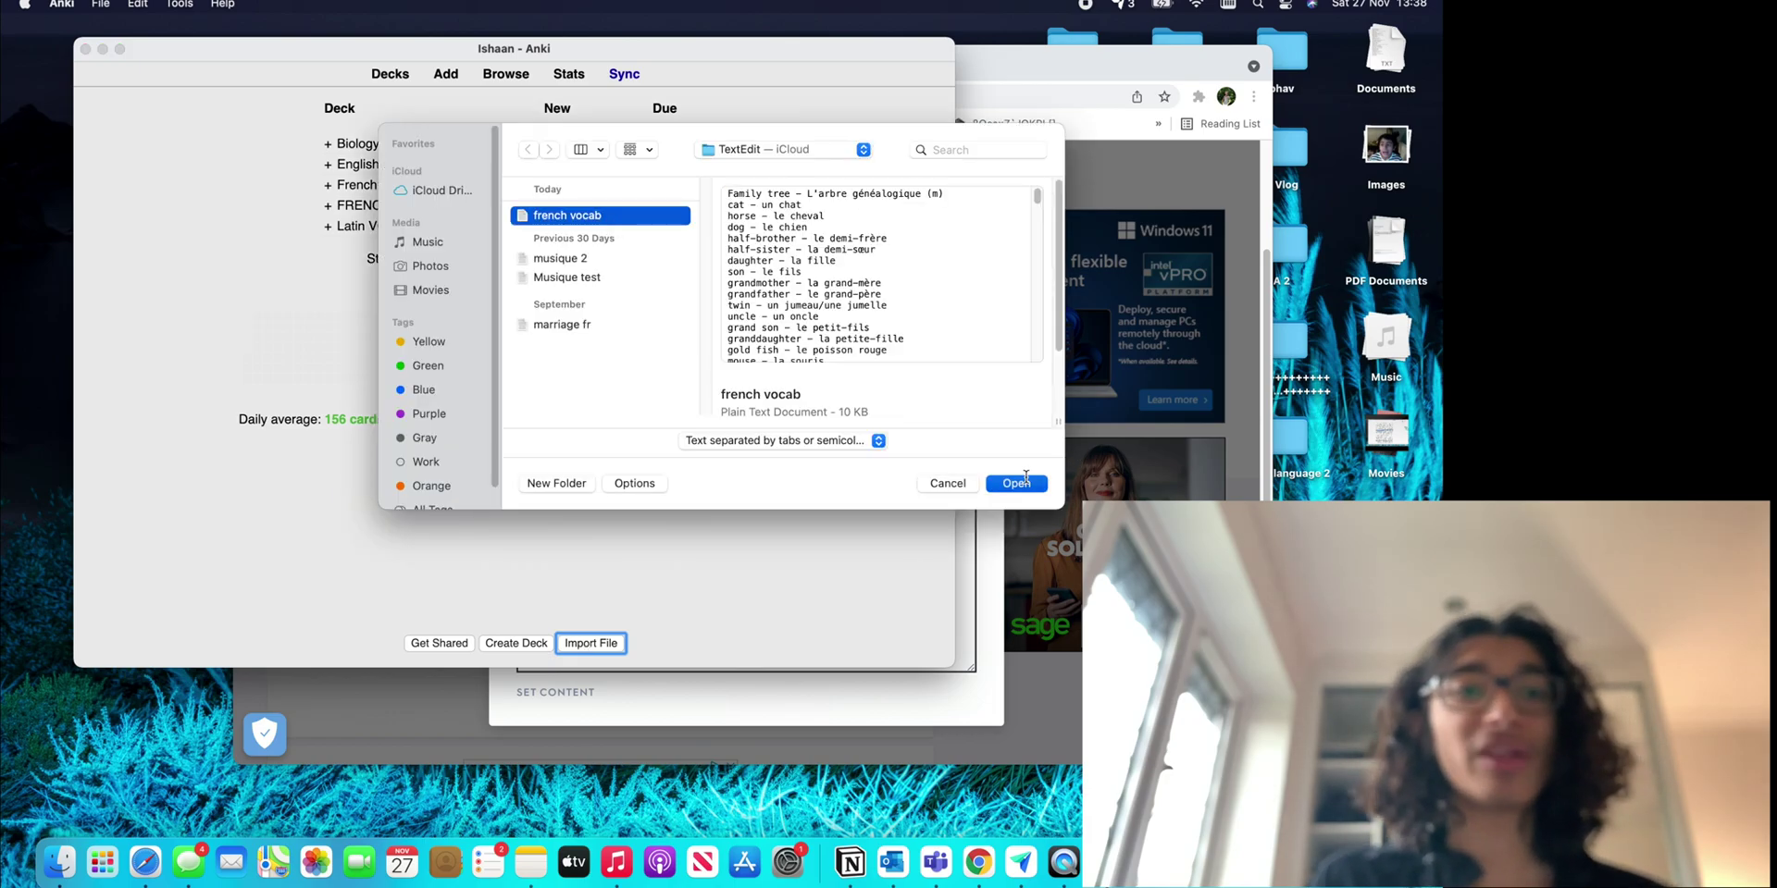
left_click(1024, 481)
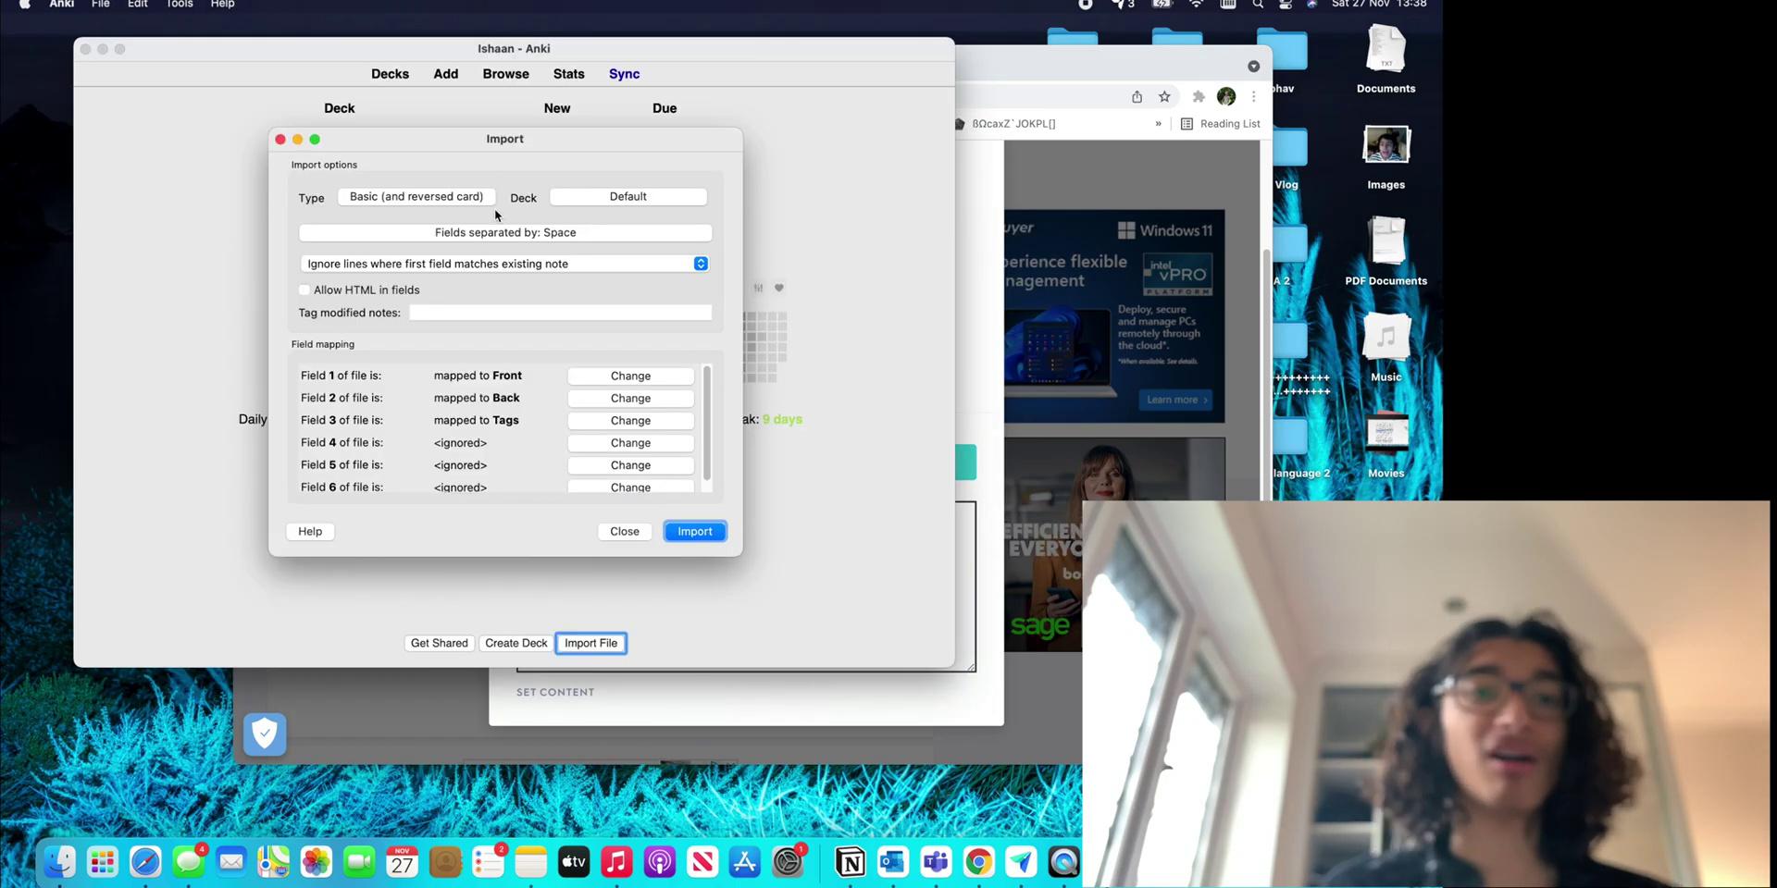
left_click(508, 233)
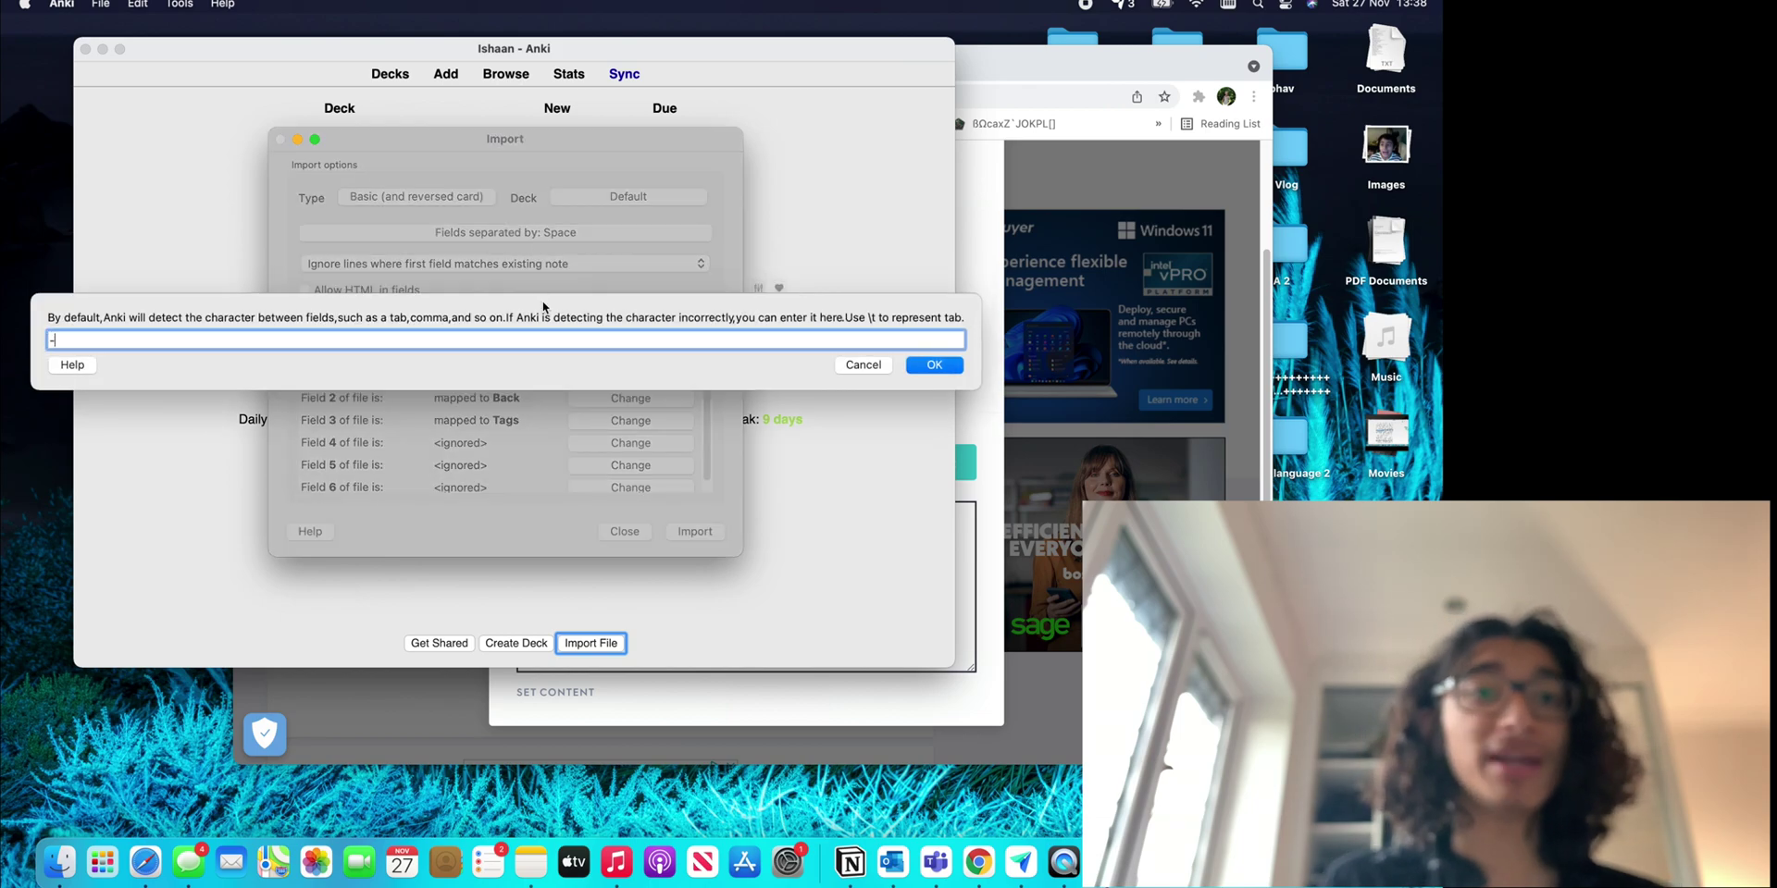
left_click(935, 365)
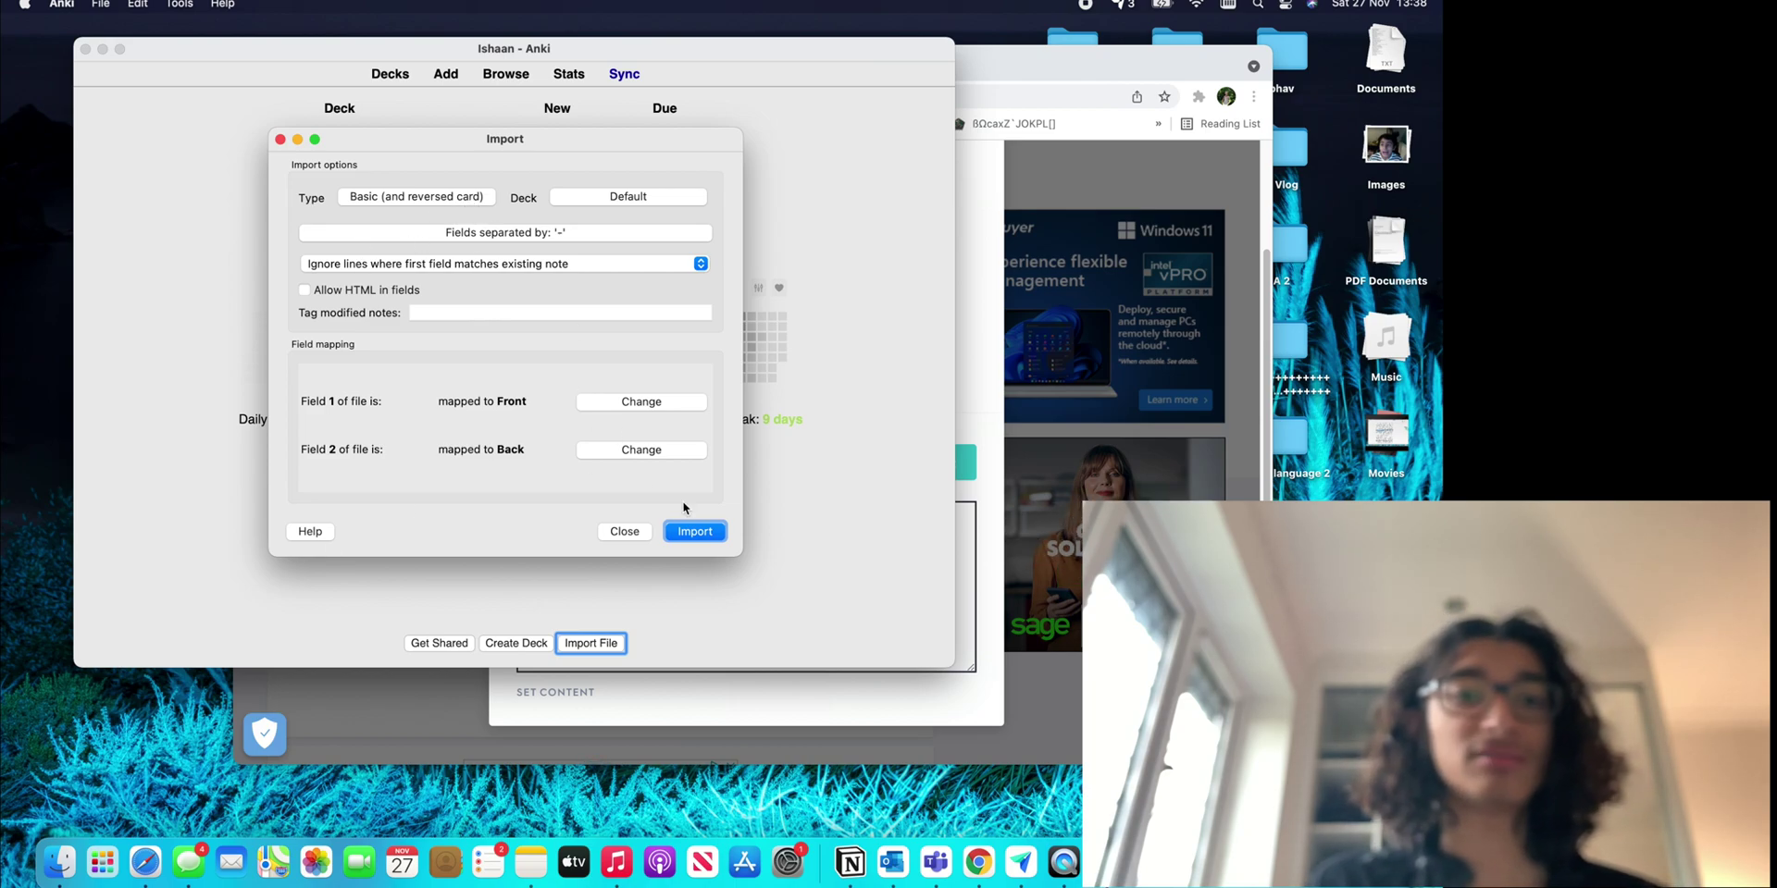
left_click(637, 530)
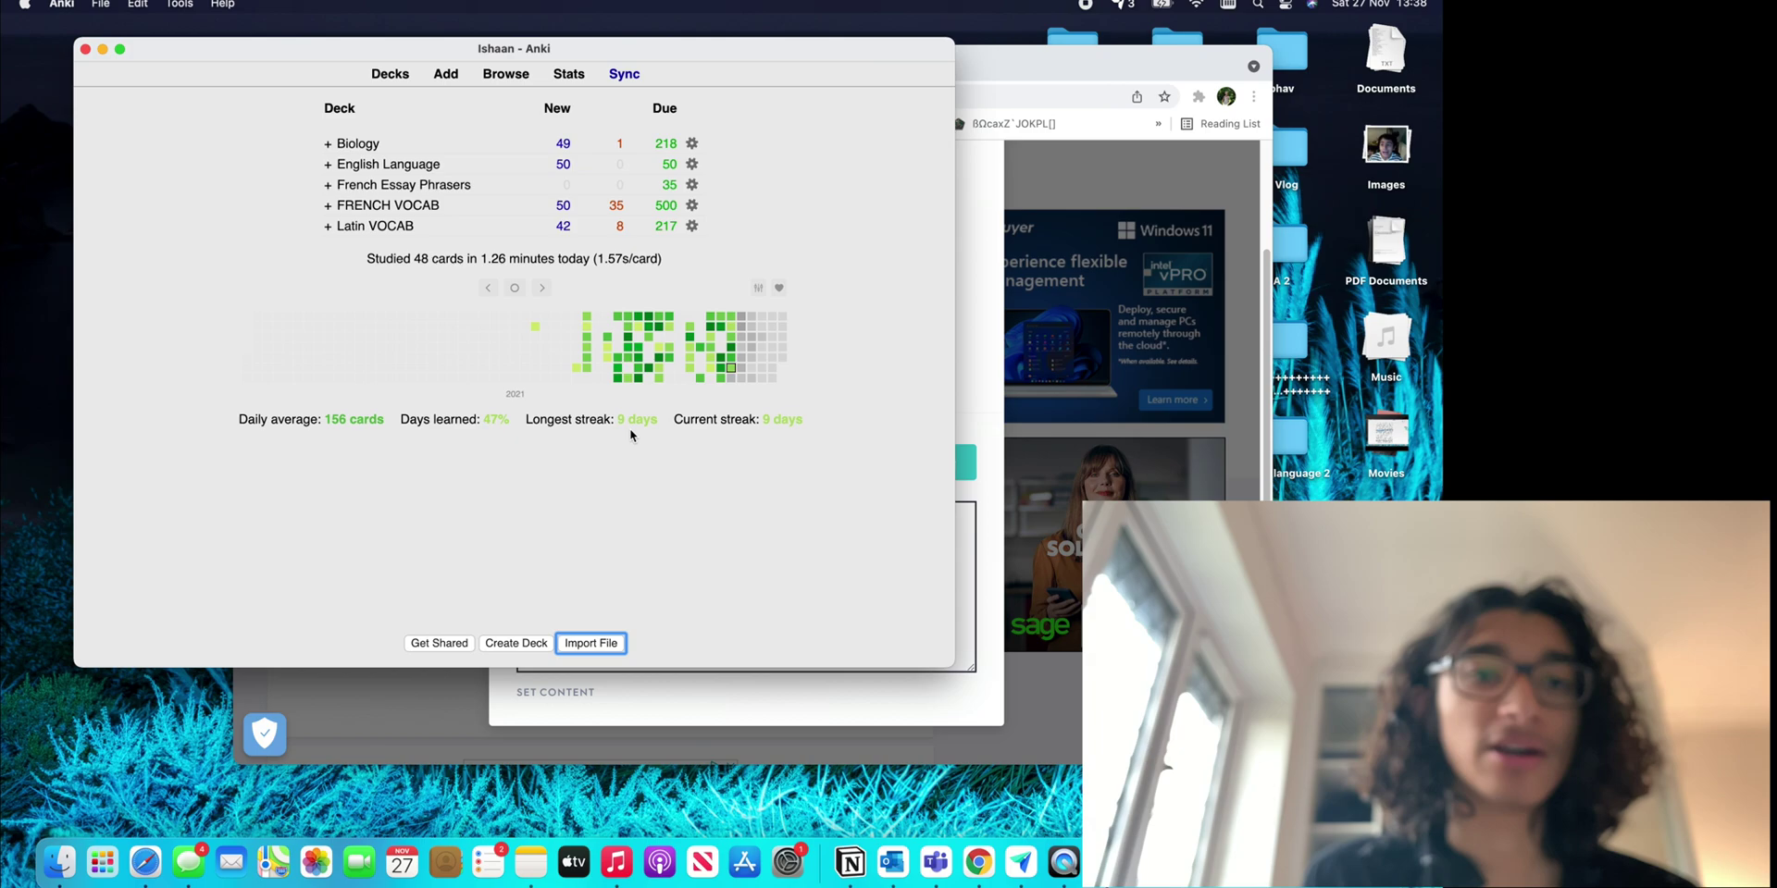
Open the "french vocab" text file from the TextEdit iCloud folder for import.
left_click(591, 643)
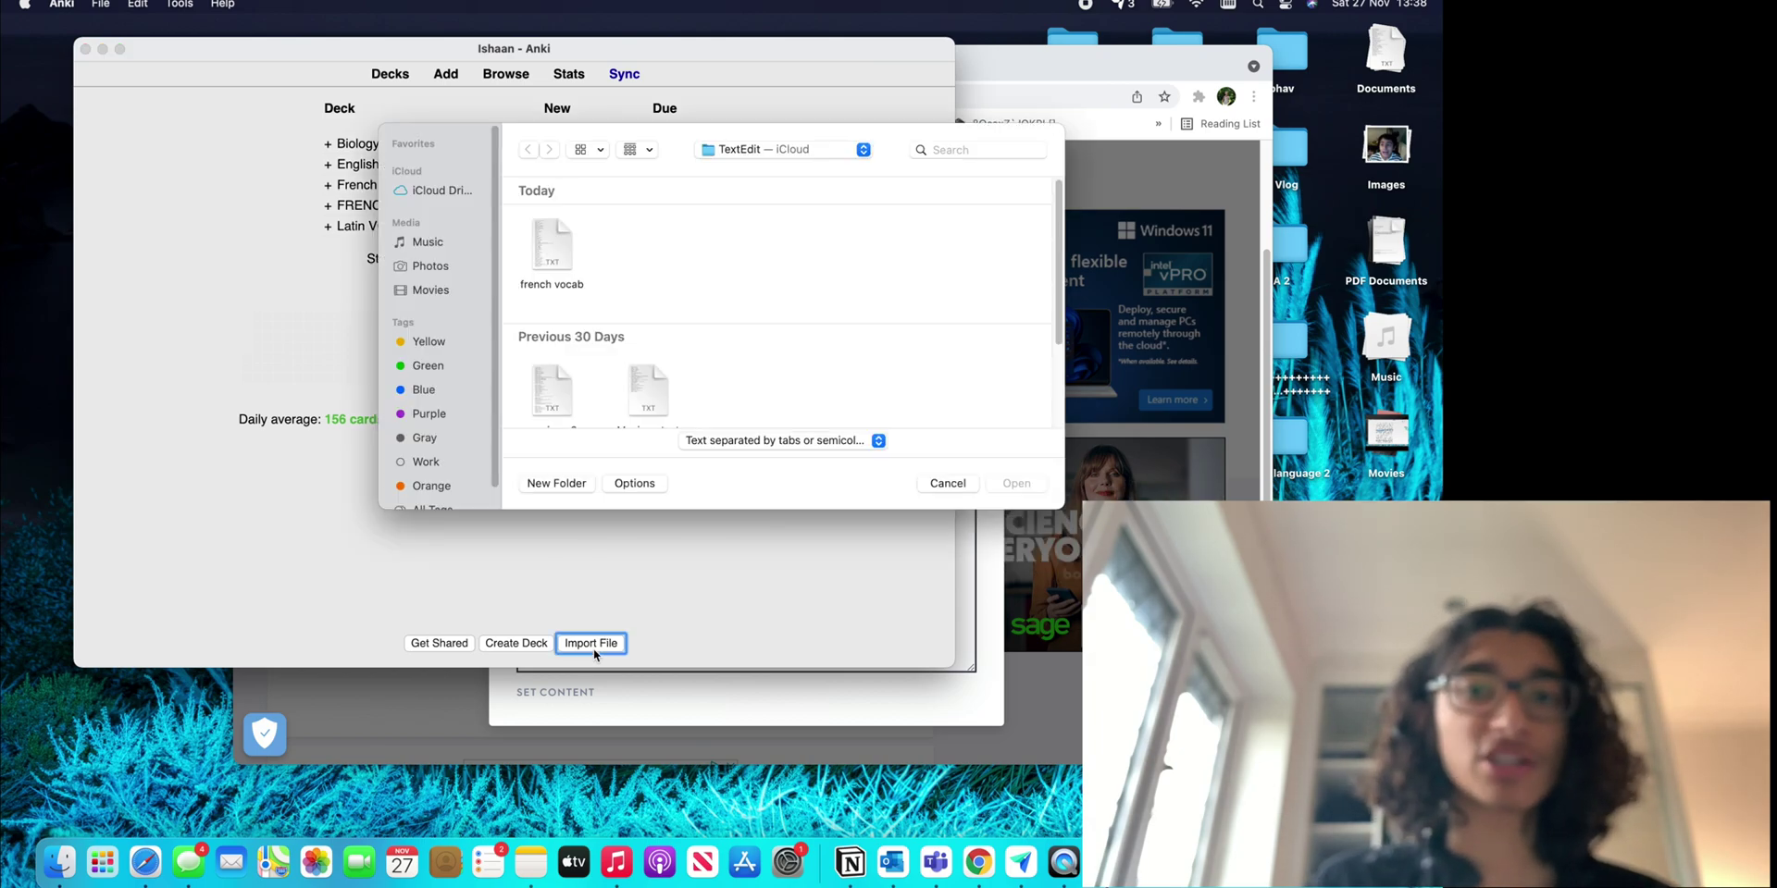
left_click(574, 269)
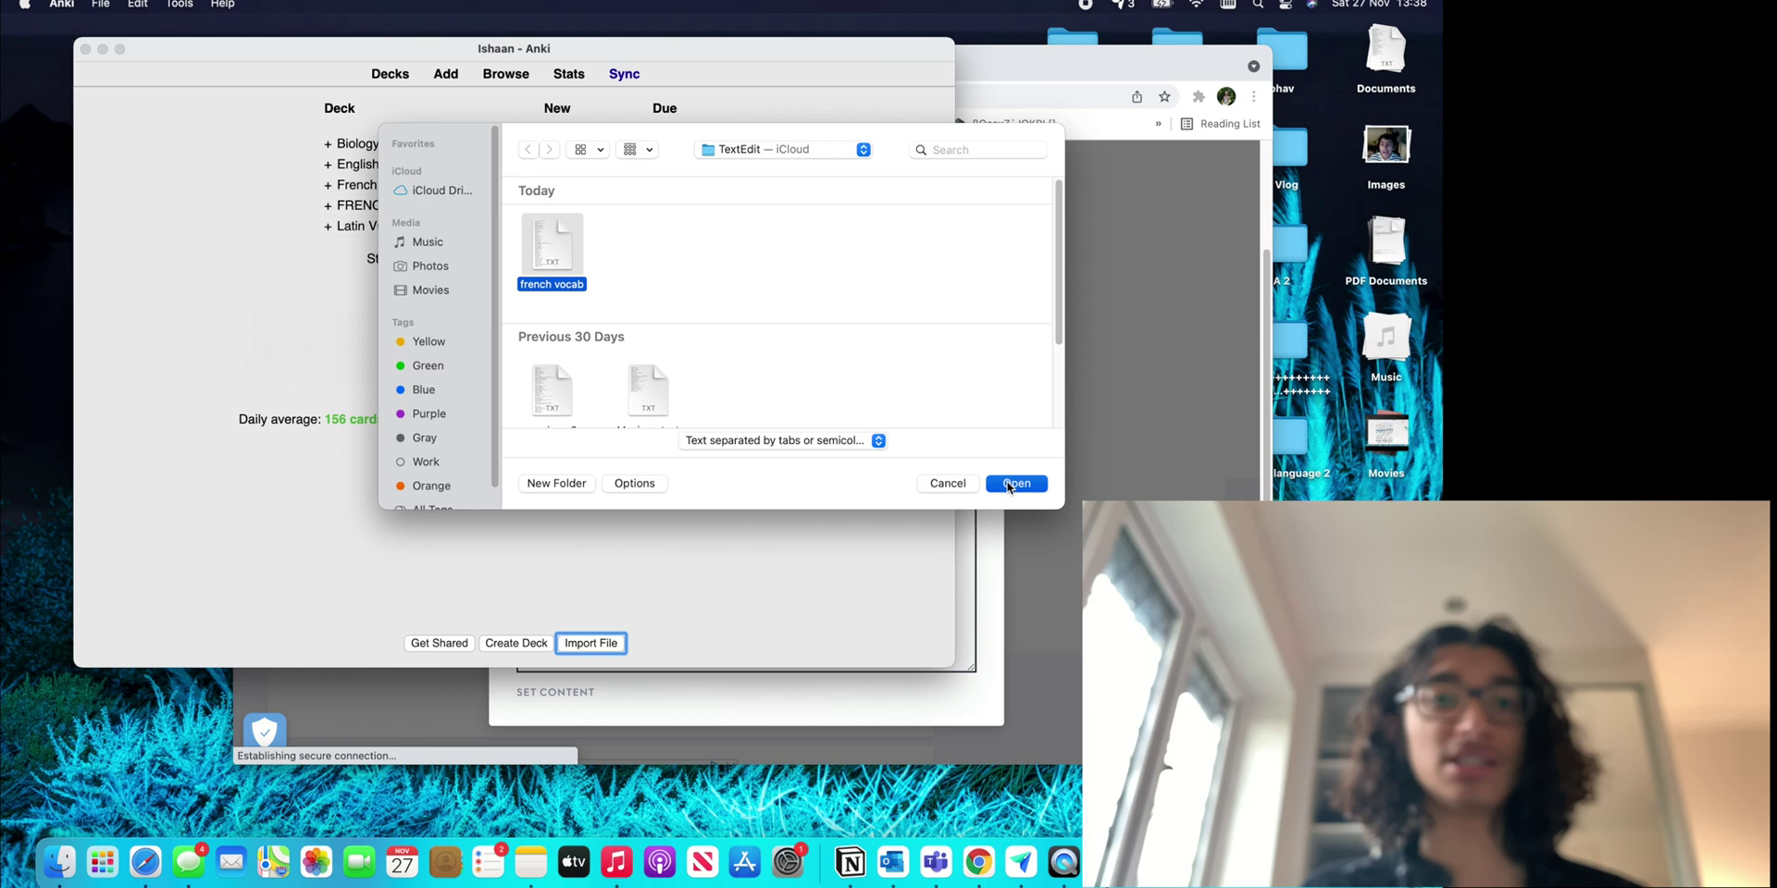
left_click(1015, 484)
Add a new target deck named "french vocabulary" for the import and set the field separator to "-".
left_click(623, 195)
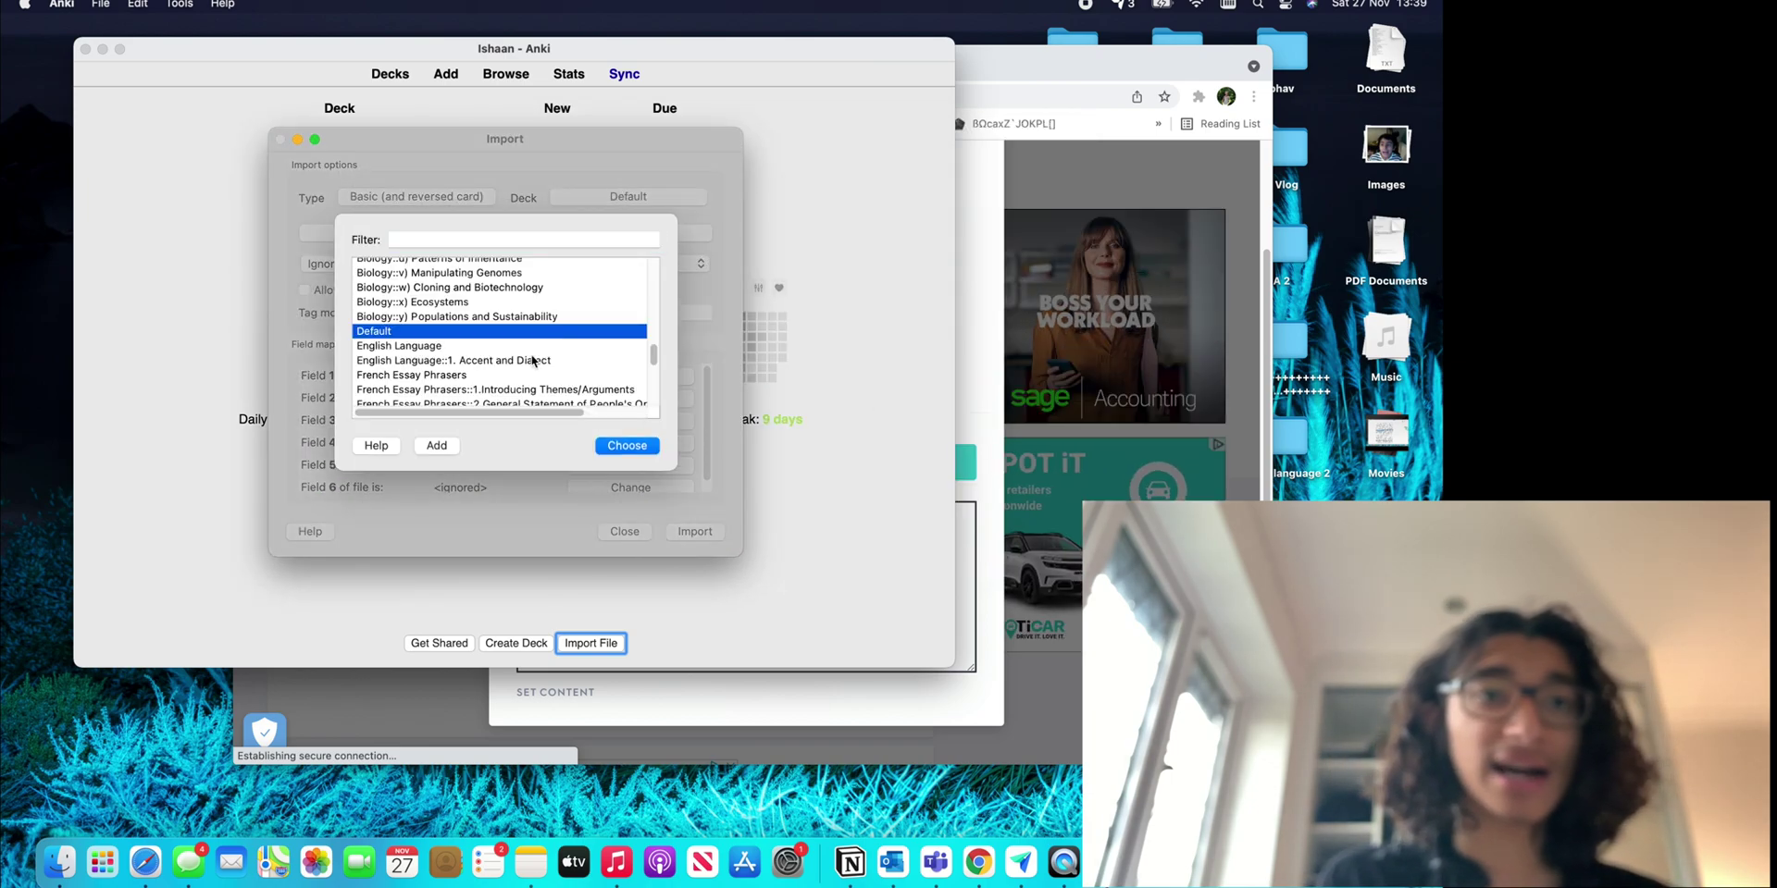
scroll(533, 360, "down", 10)
left_click(436, 445)
type("fre")
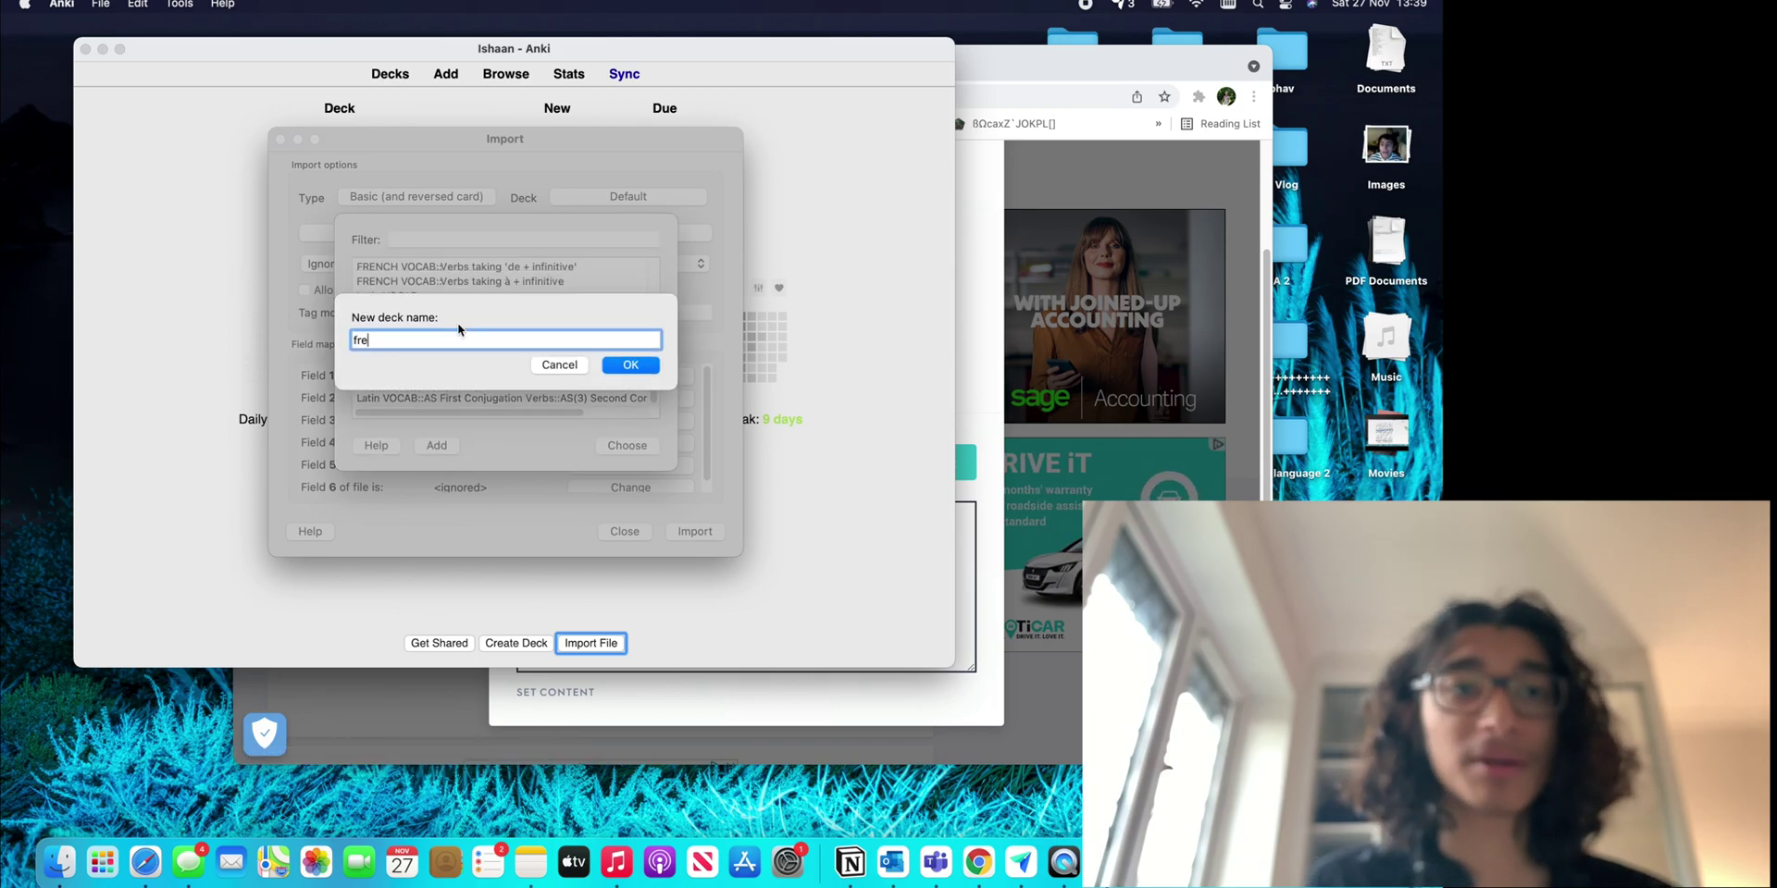
type("nch vocabulary")
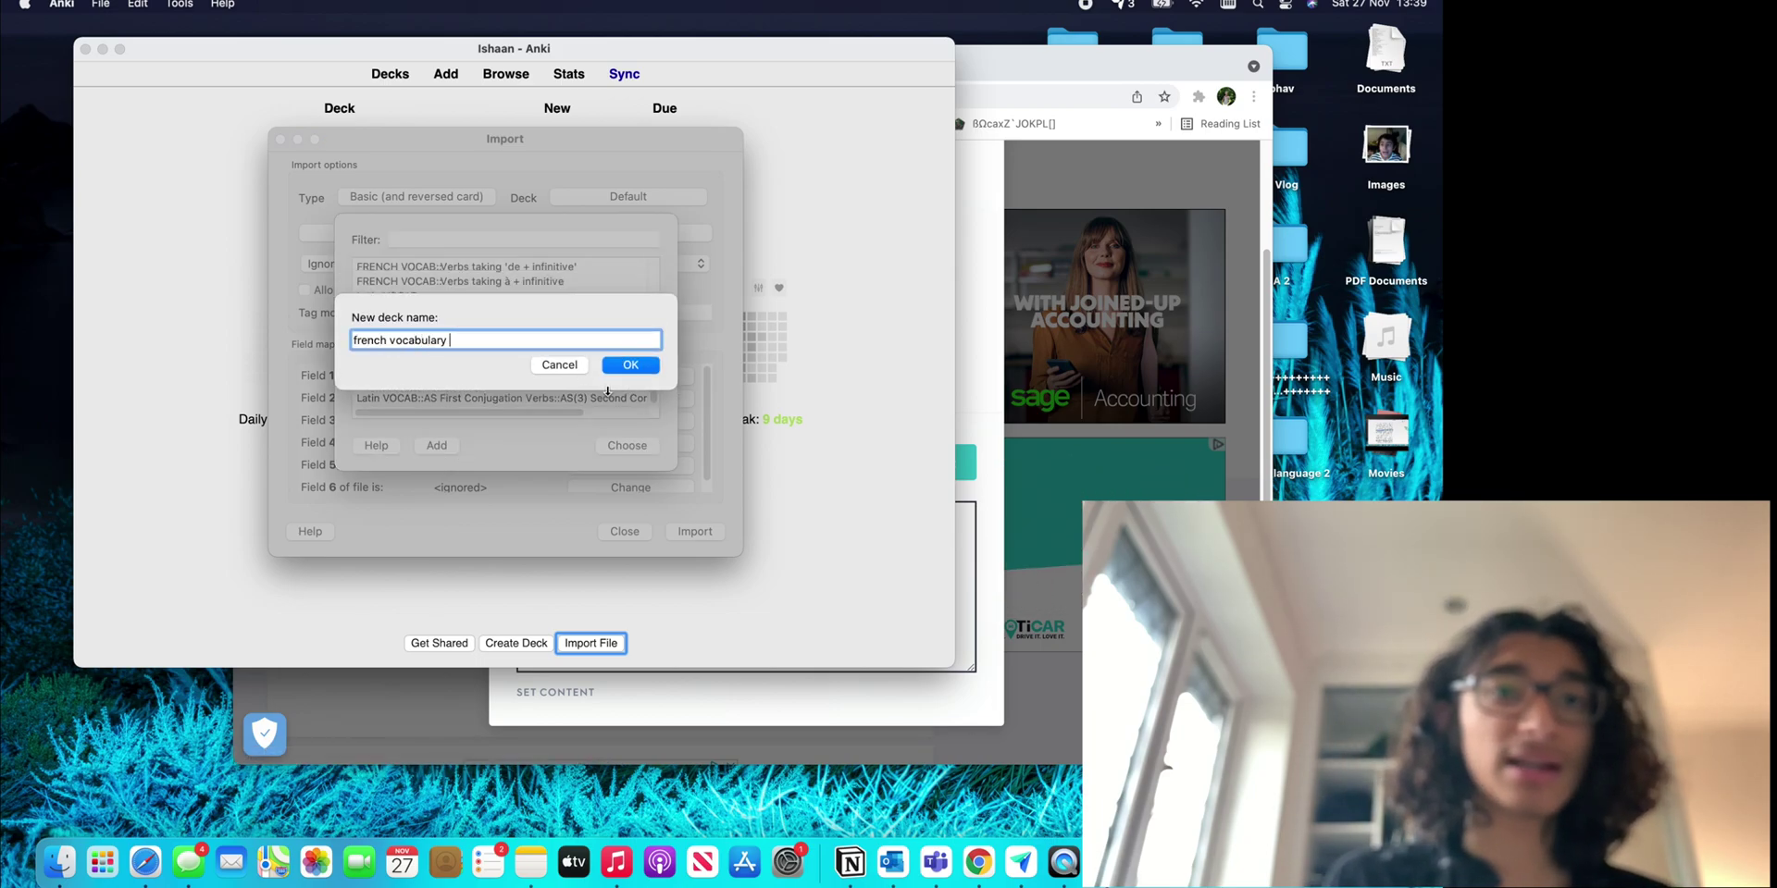
left_click(631, 364)
left_click(630, 442)
left_click(546, 236)
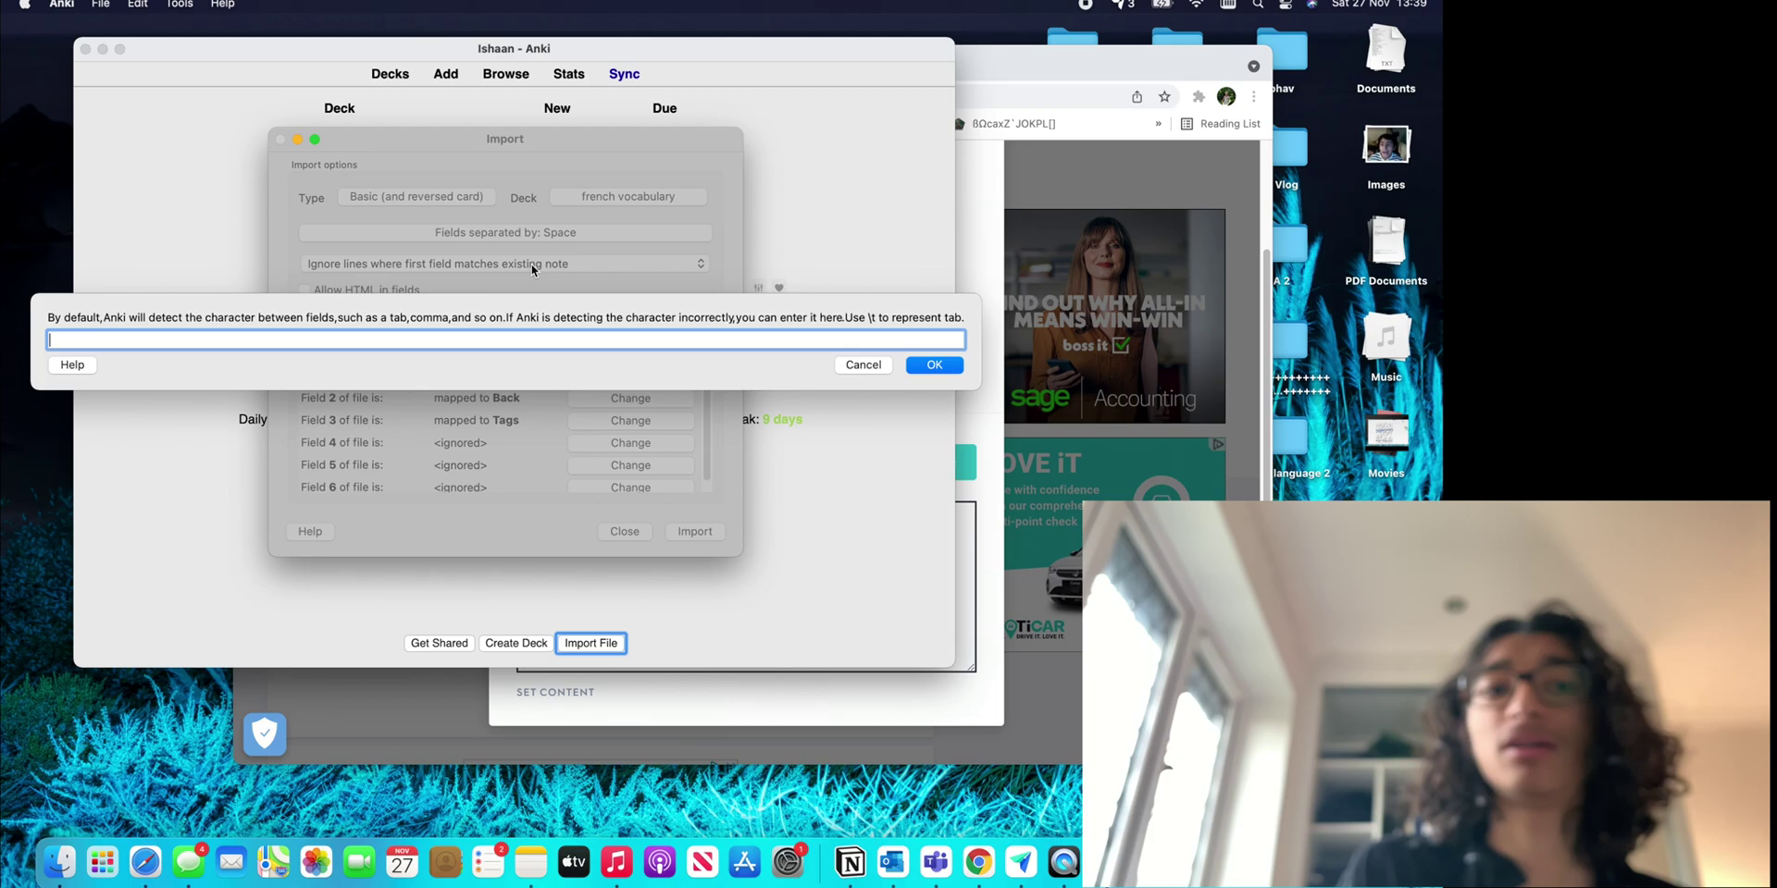
left_click(935, 365)
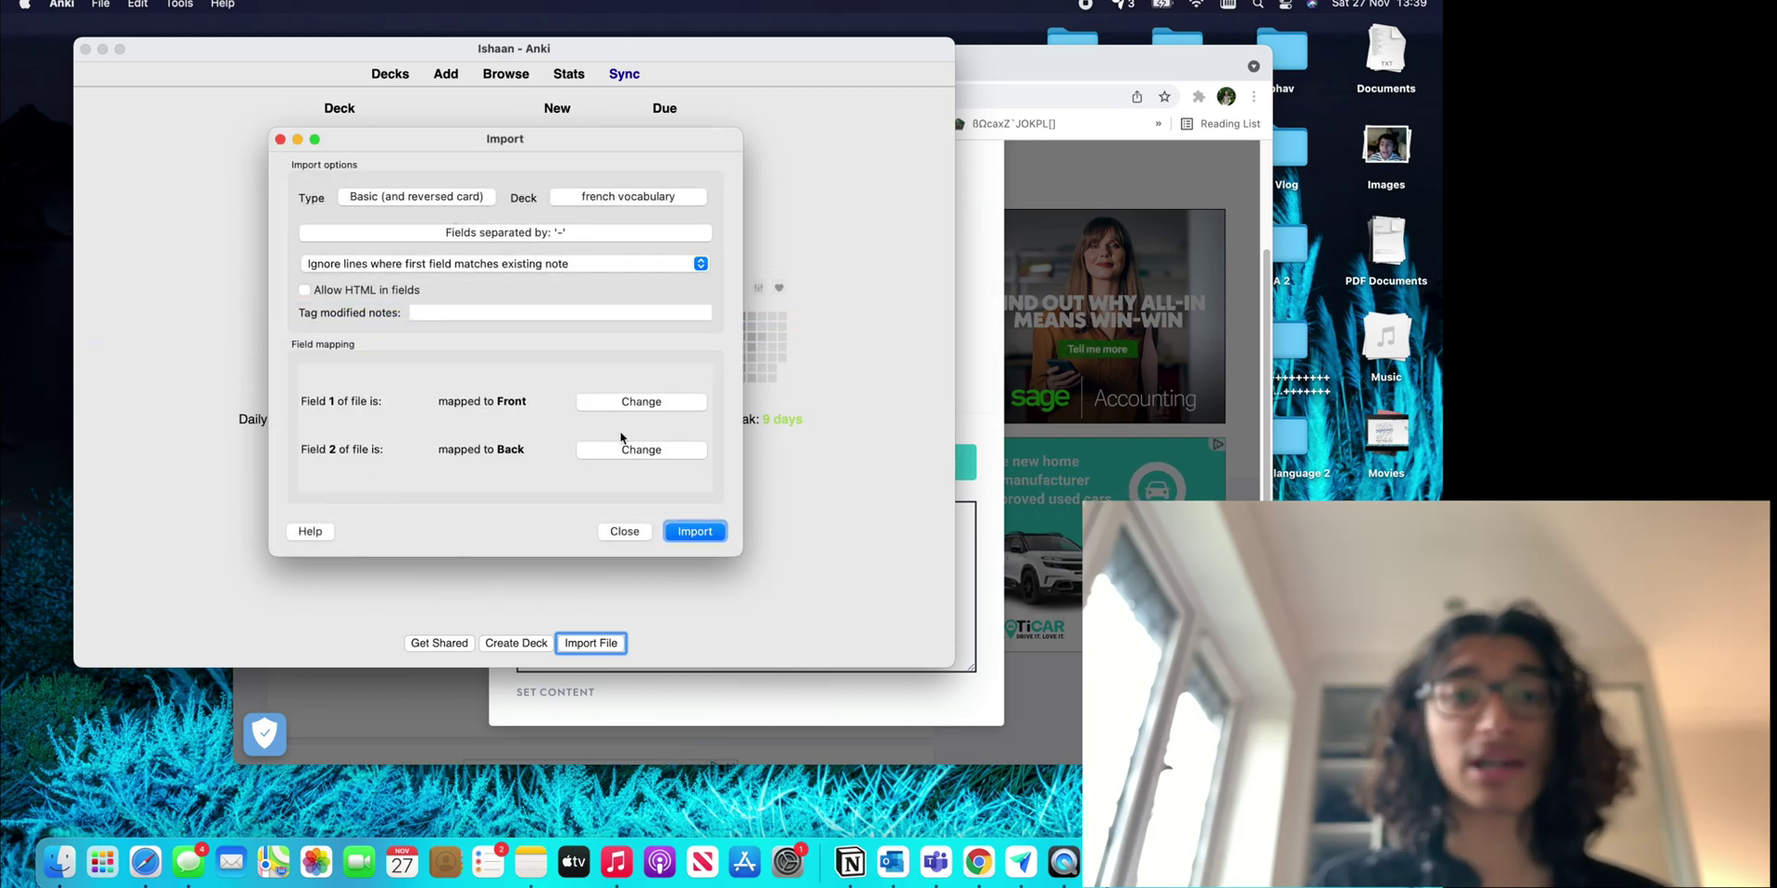
Import the text file's notes into the "french vocabulary" deck and open that deck.
left_click(681, 533)
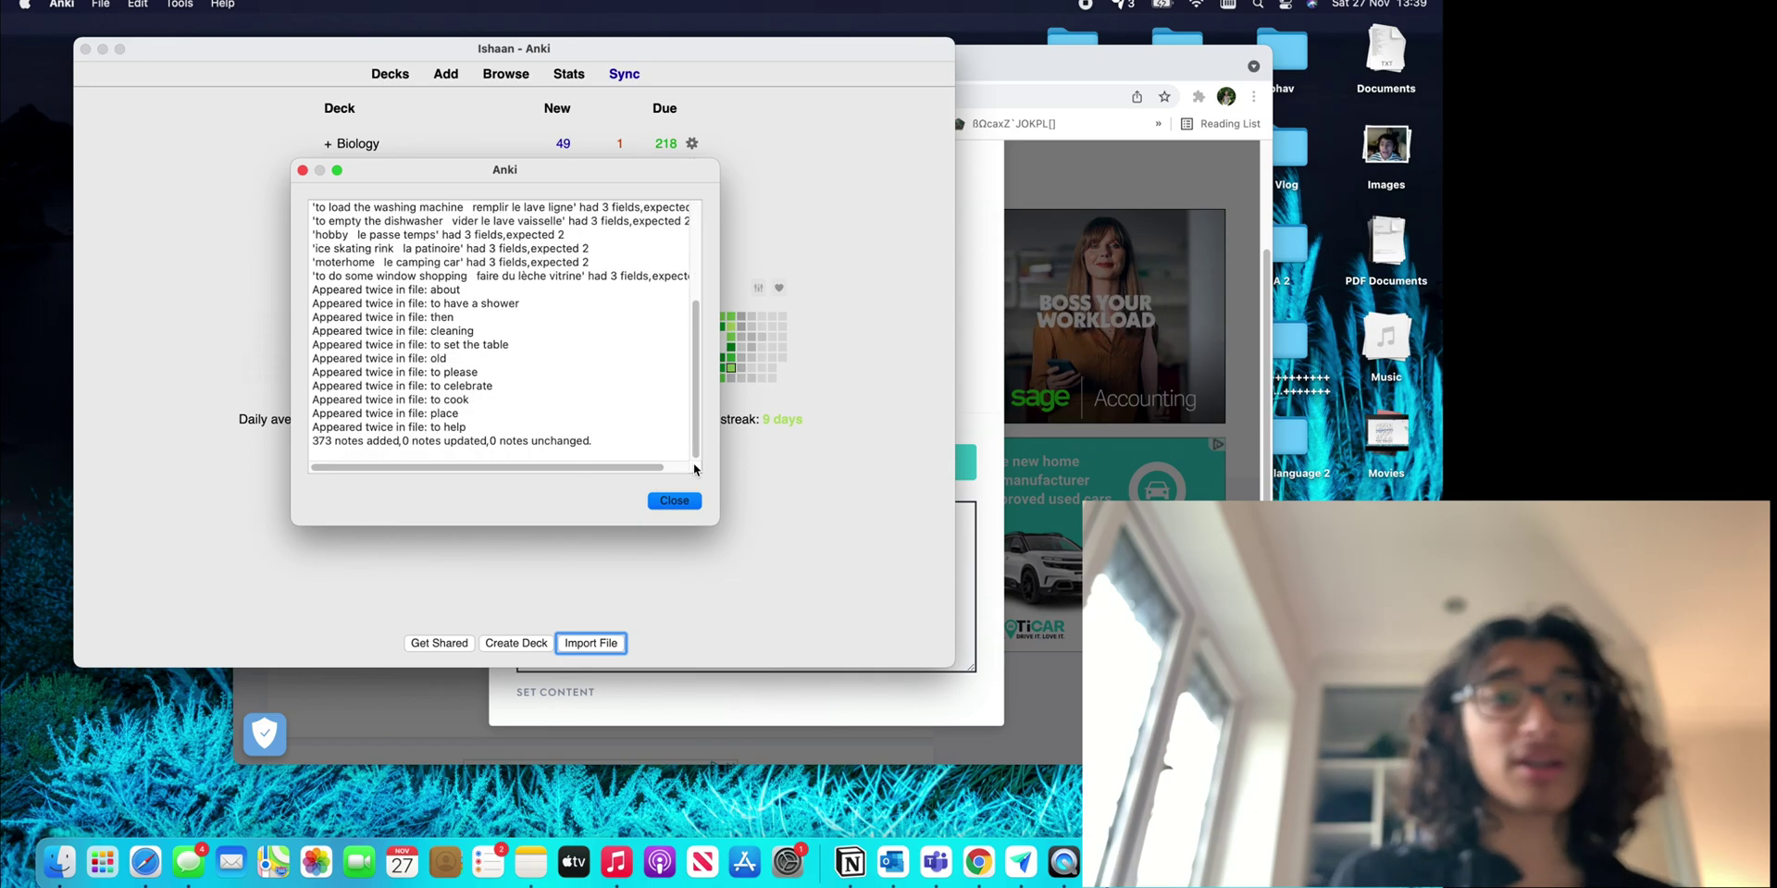
left_click(683, 502)
left_click(436, 239)
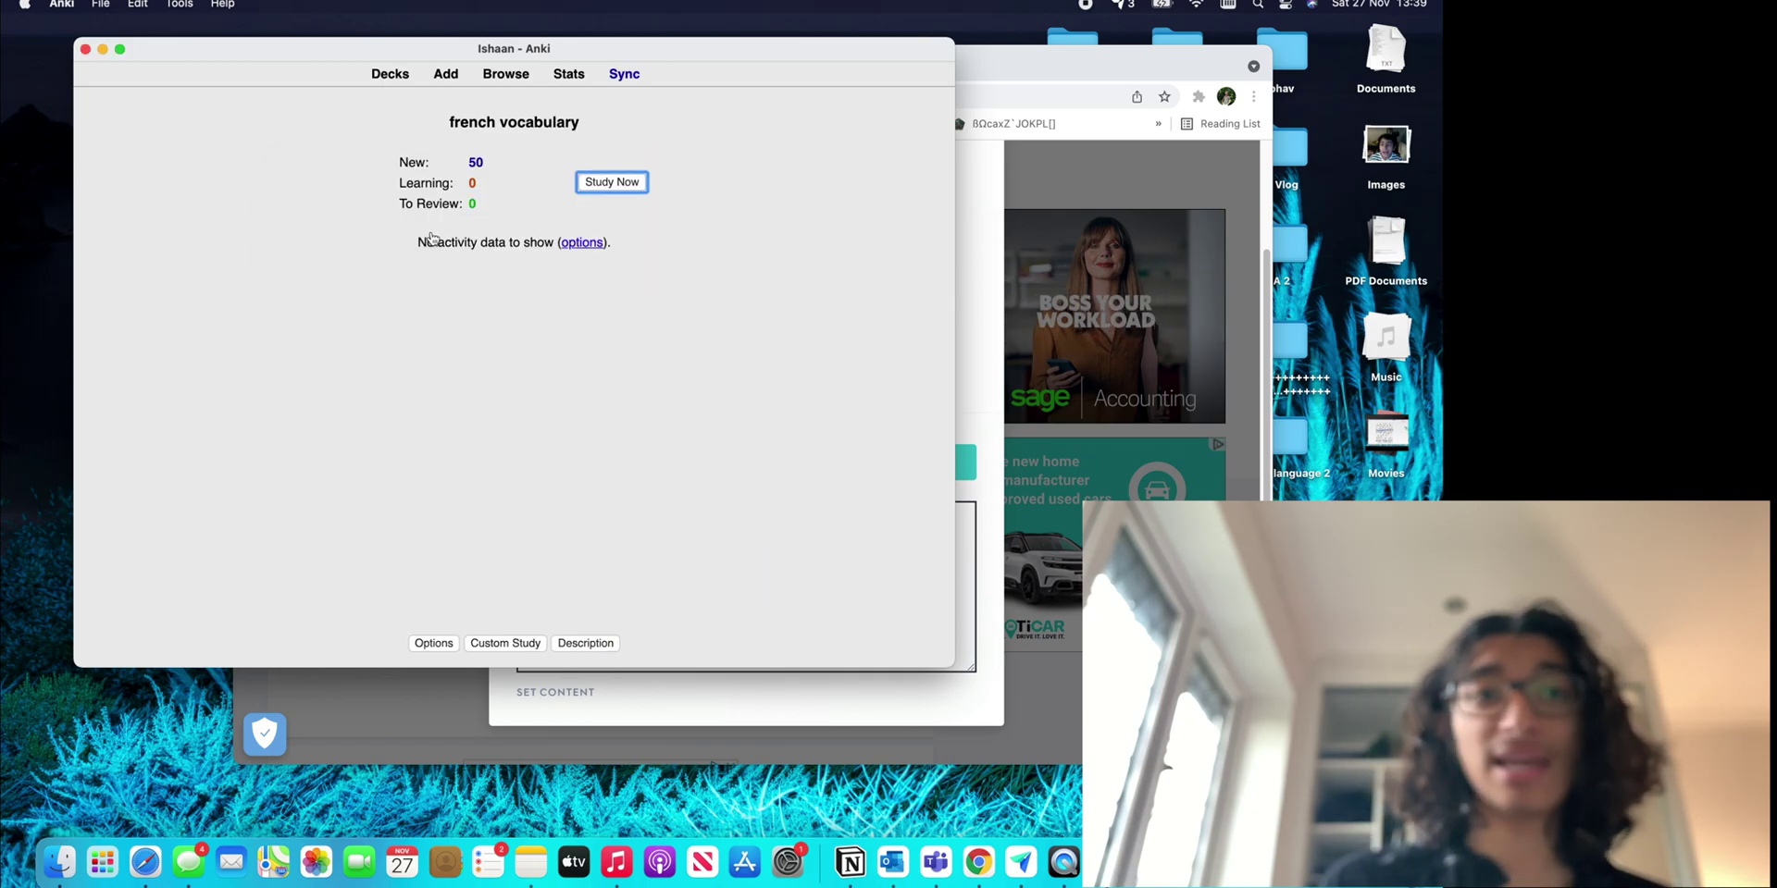
Study the new cards of the "french vocabulary" deck, revealing each answer and rating it Good, and return to the deck list.
key("s")
key("space")
key("space")
key("space")
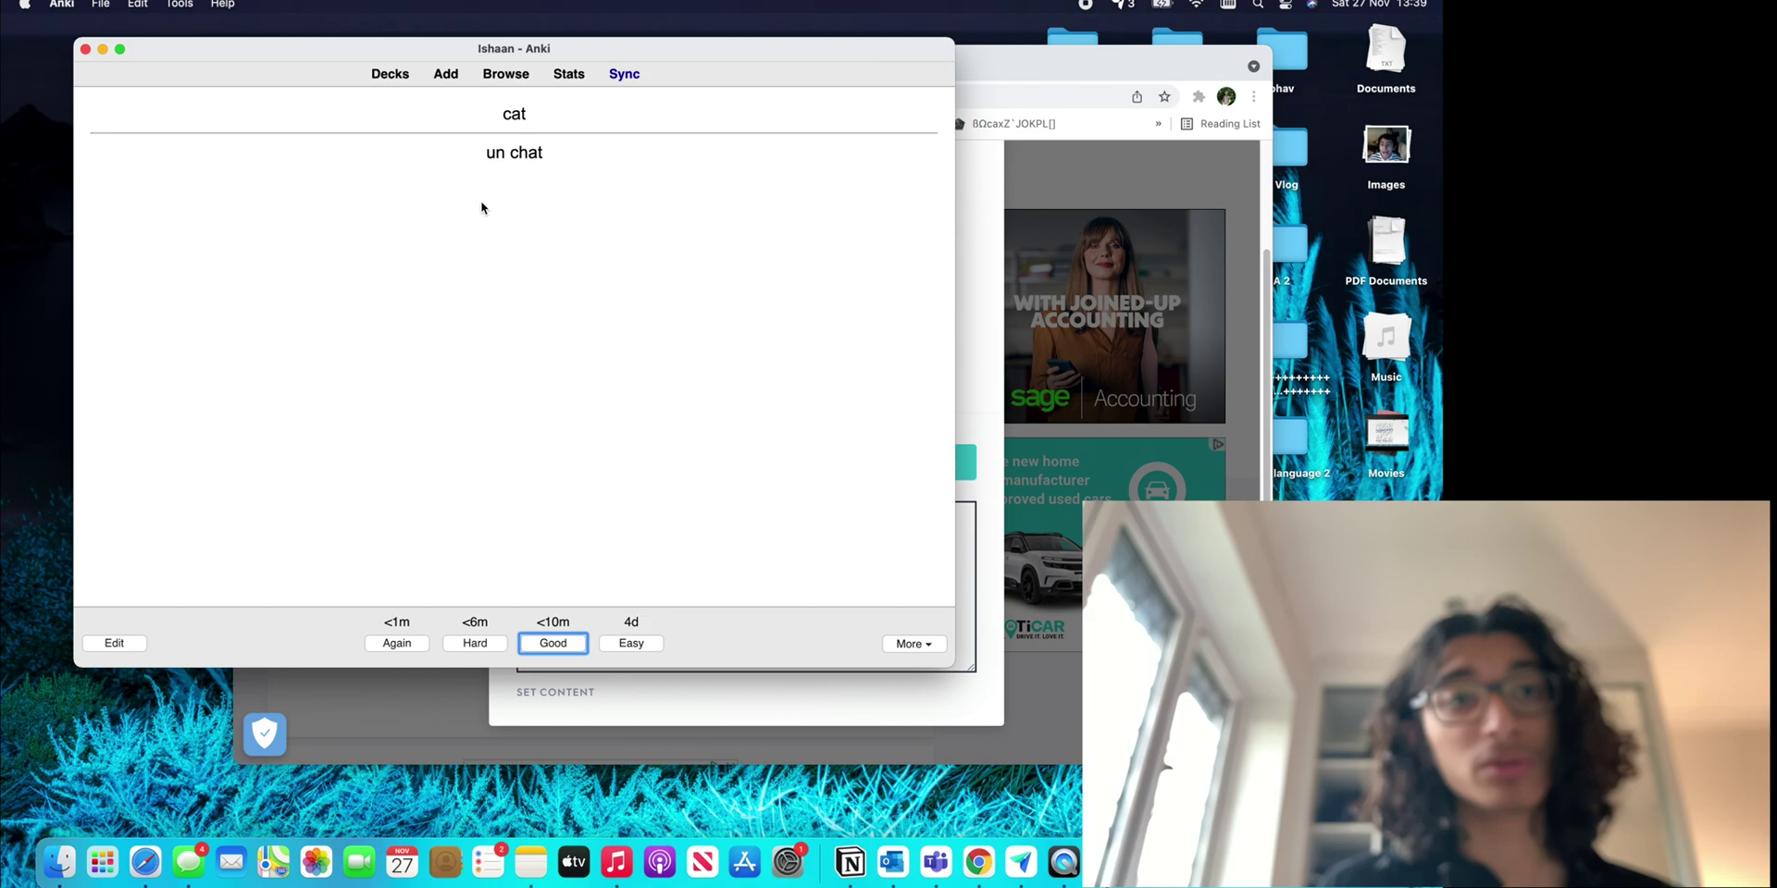
key("space")
key("space")
key("space")
key("space")
key("space")
key("space")
key("space")
key("space")
key("space")
key("space")
key("space")
key("space")
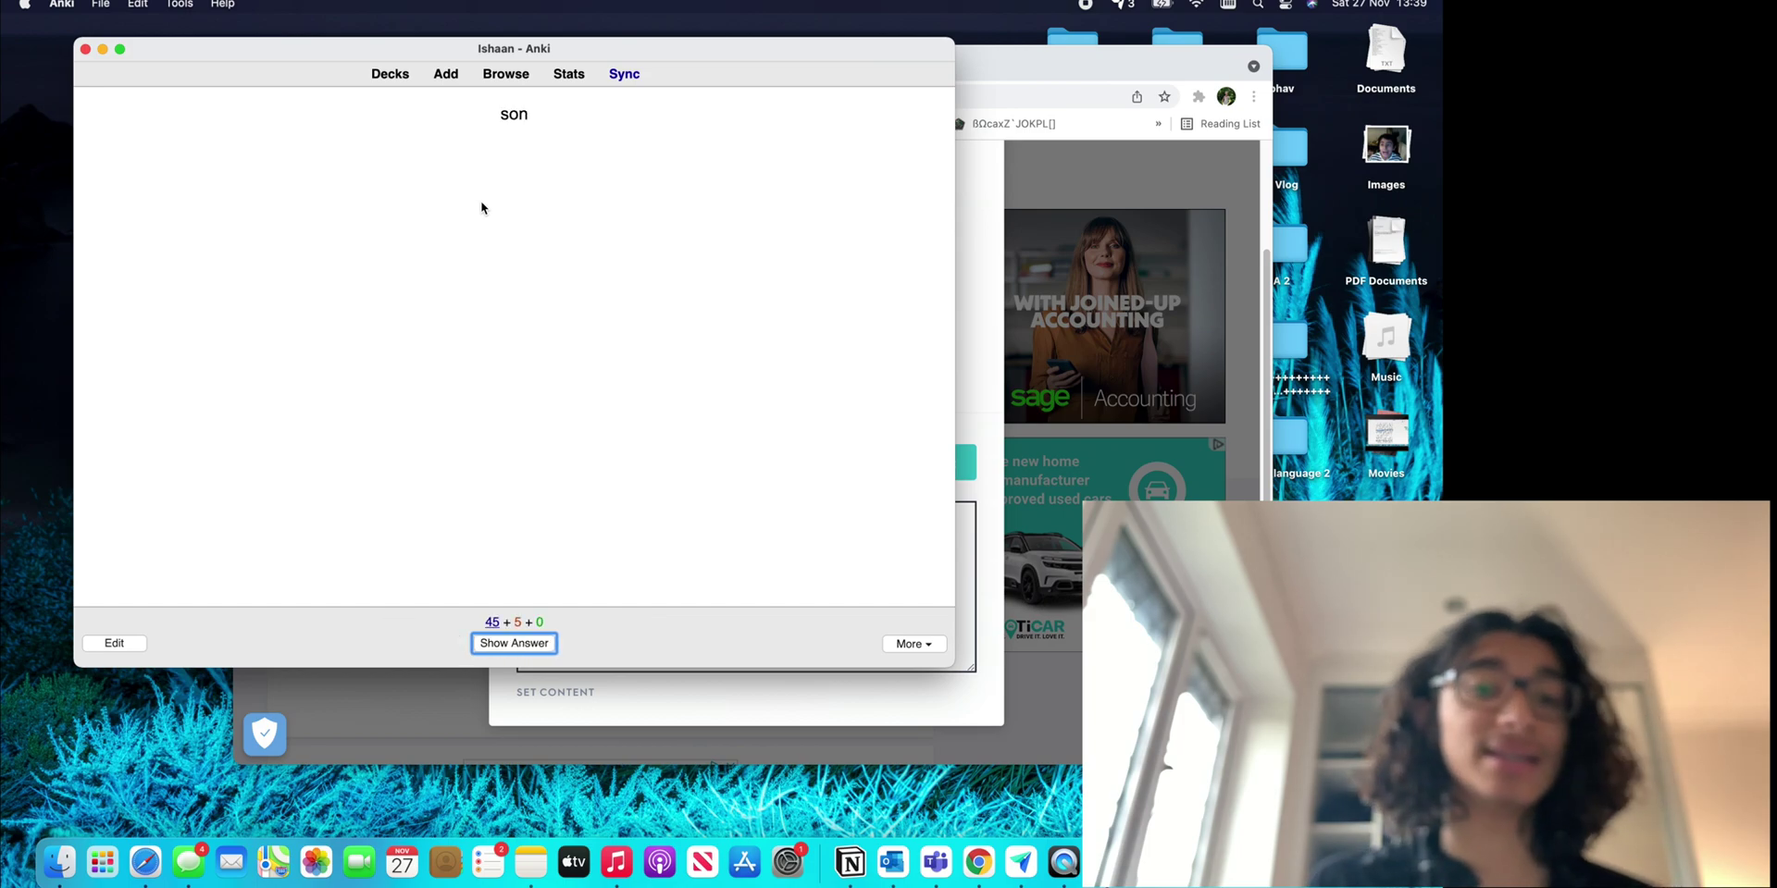
key("space")
key("space")
key("space")
key("space")
key("space")
key("space")
key("space")
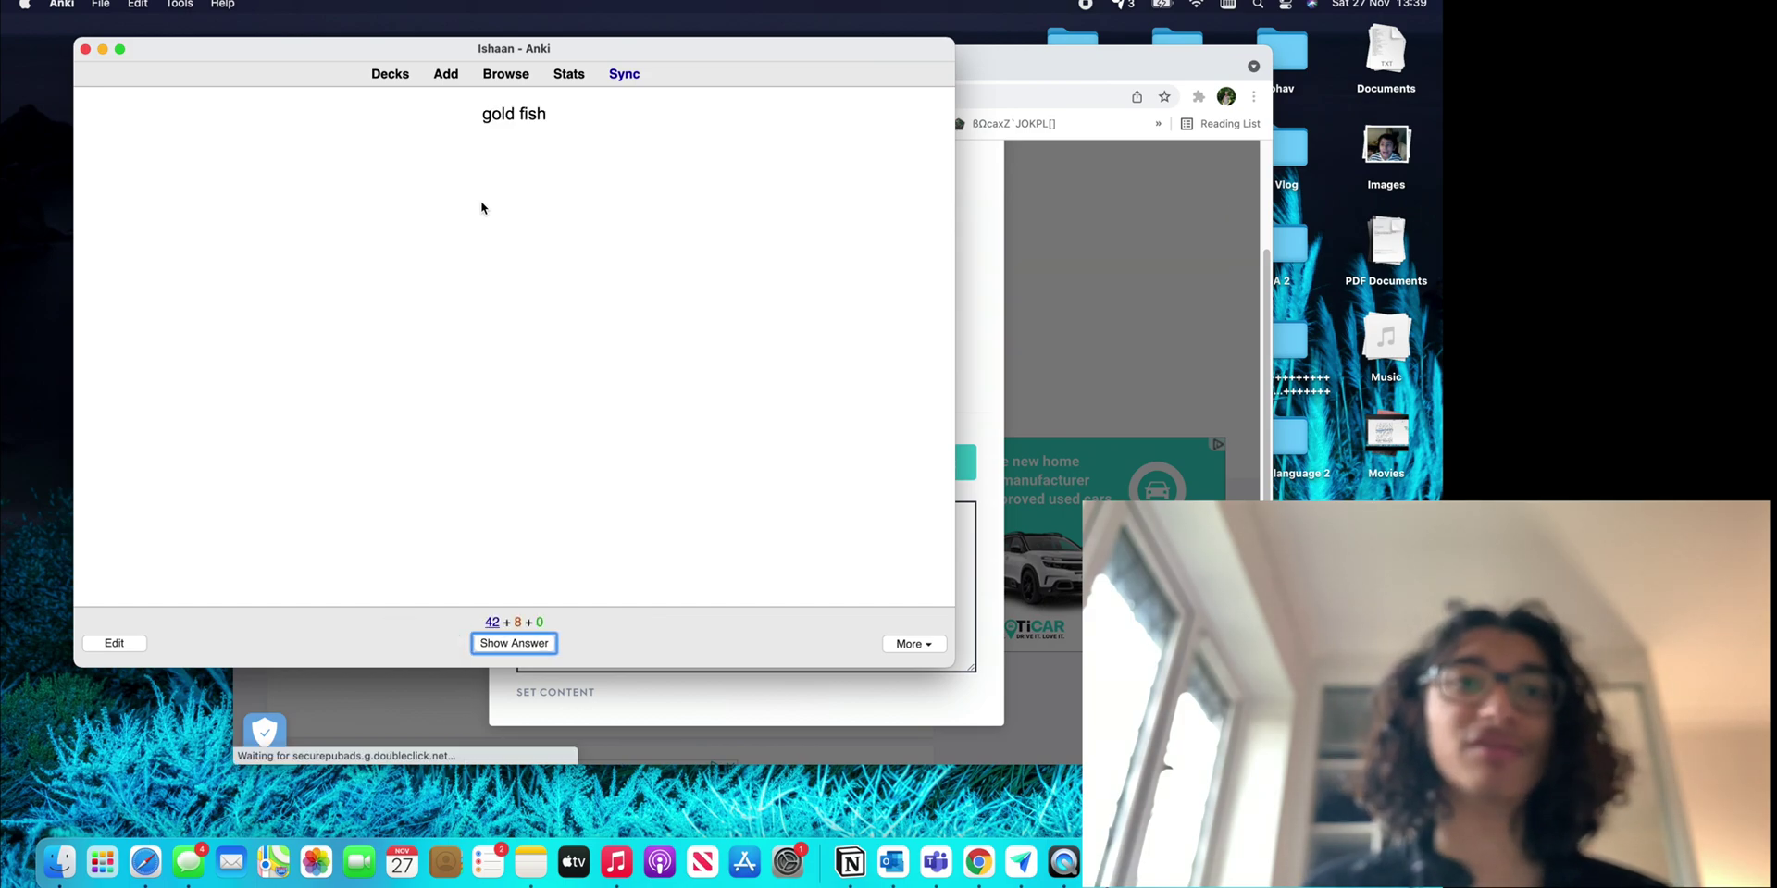
key("space")
key("space")
key("space")
key("space")
key("space")
key("space")
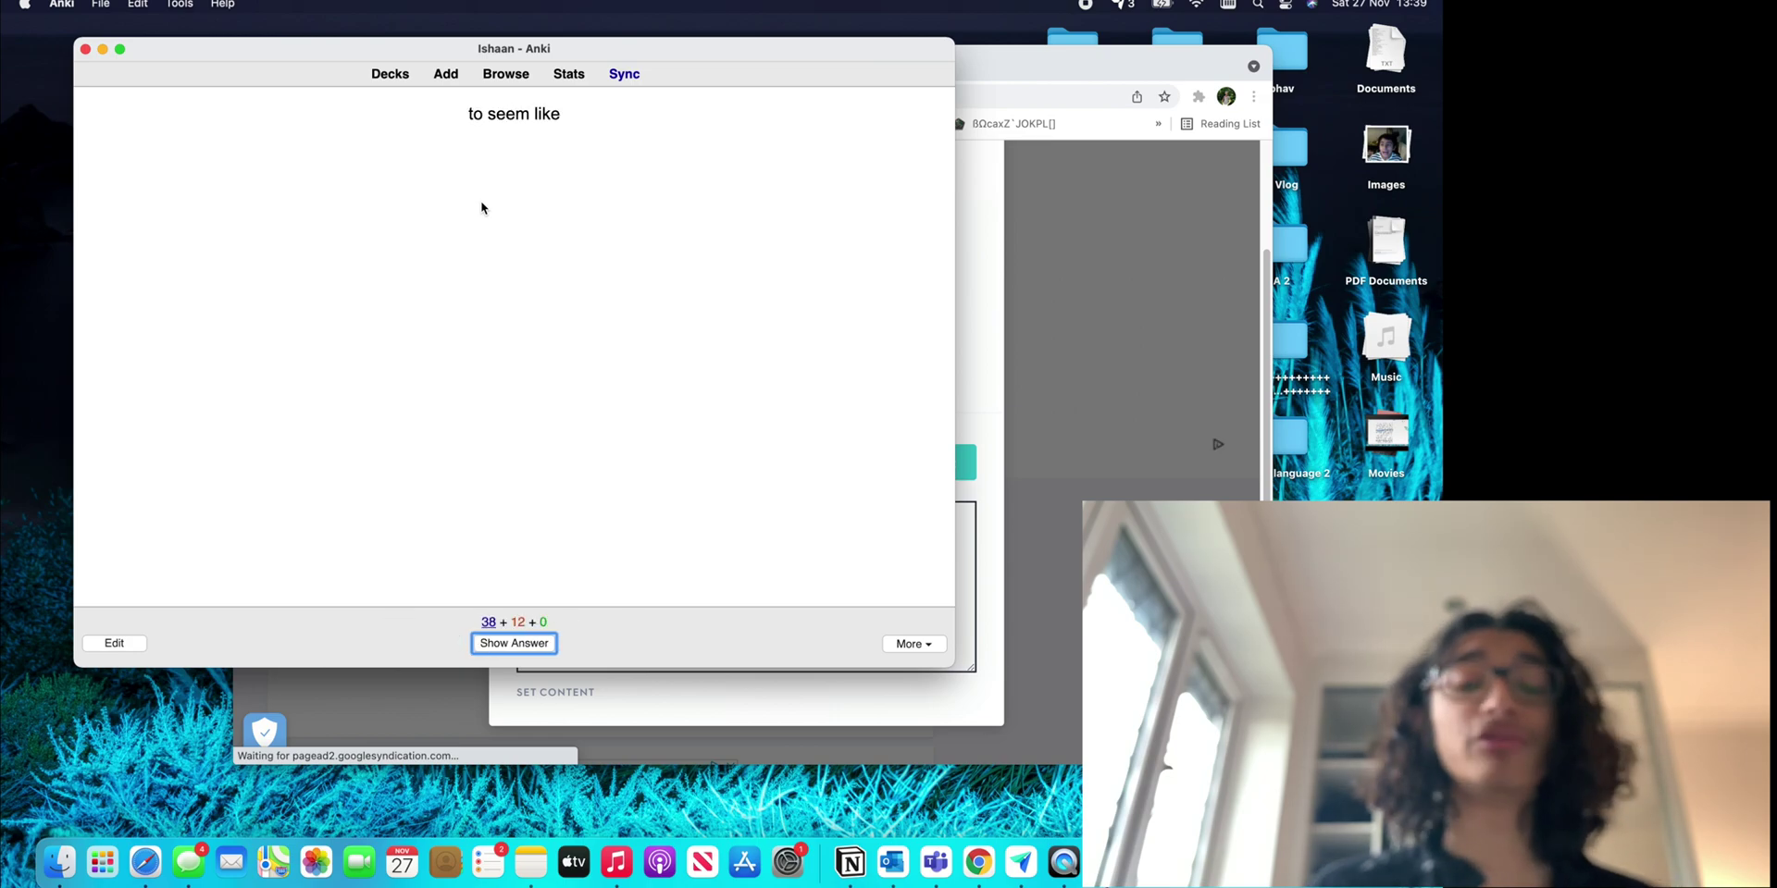
key("space")
key("space")
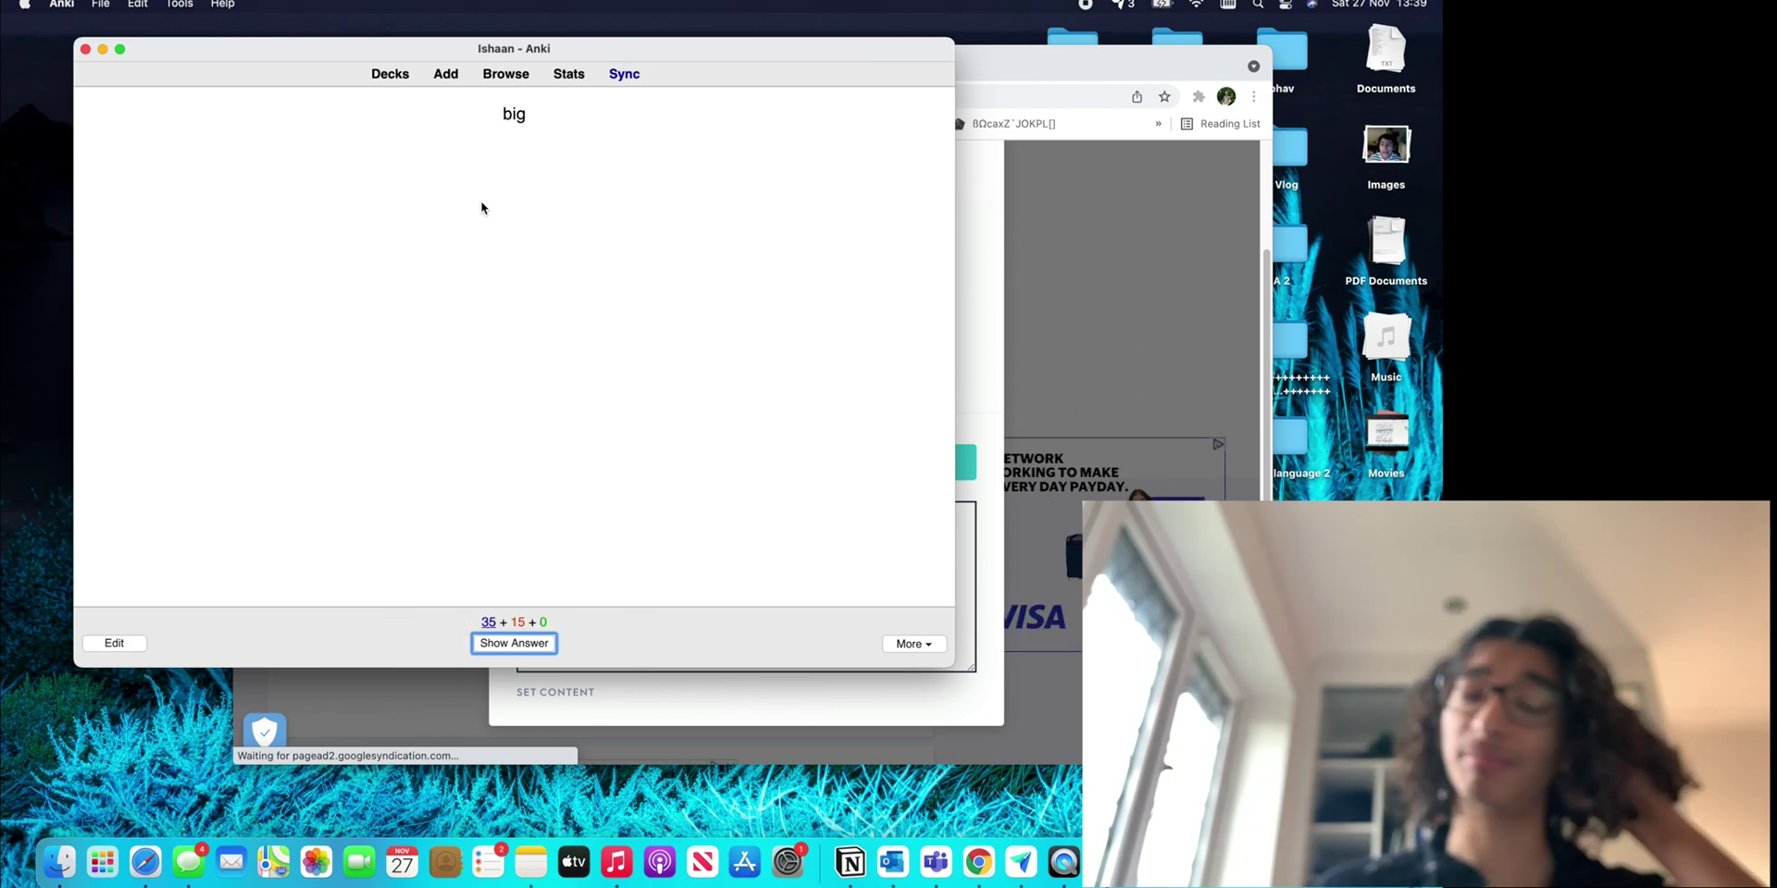
left_click(390, 74)
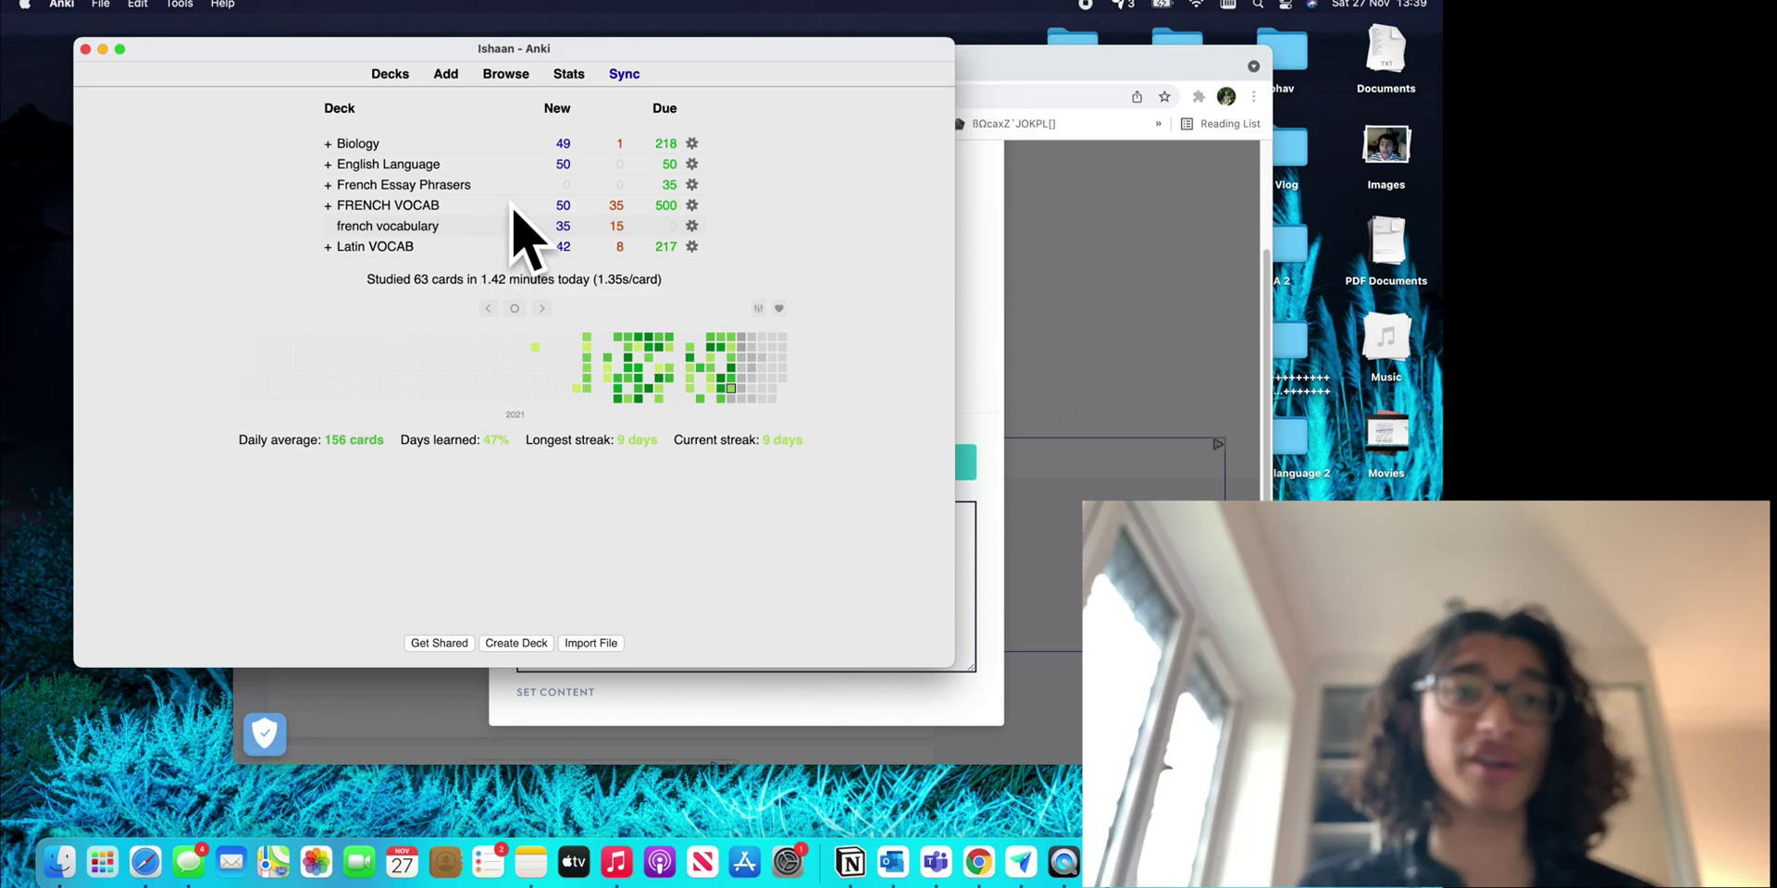
left_click(327, 247)
left_click(298, 249)
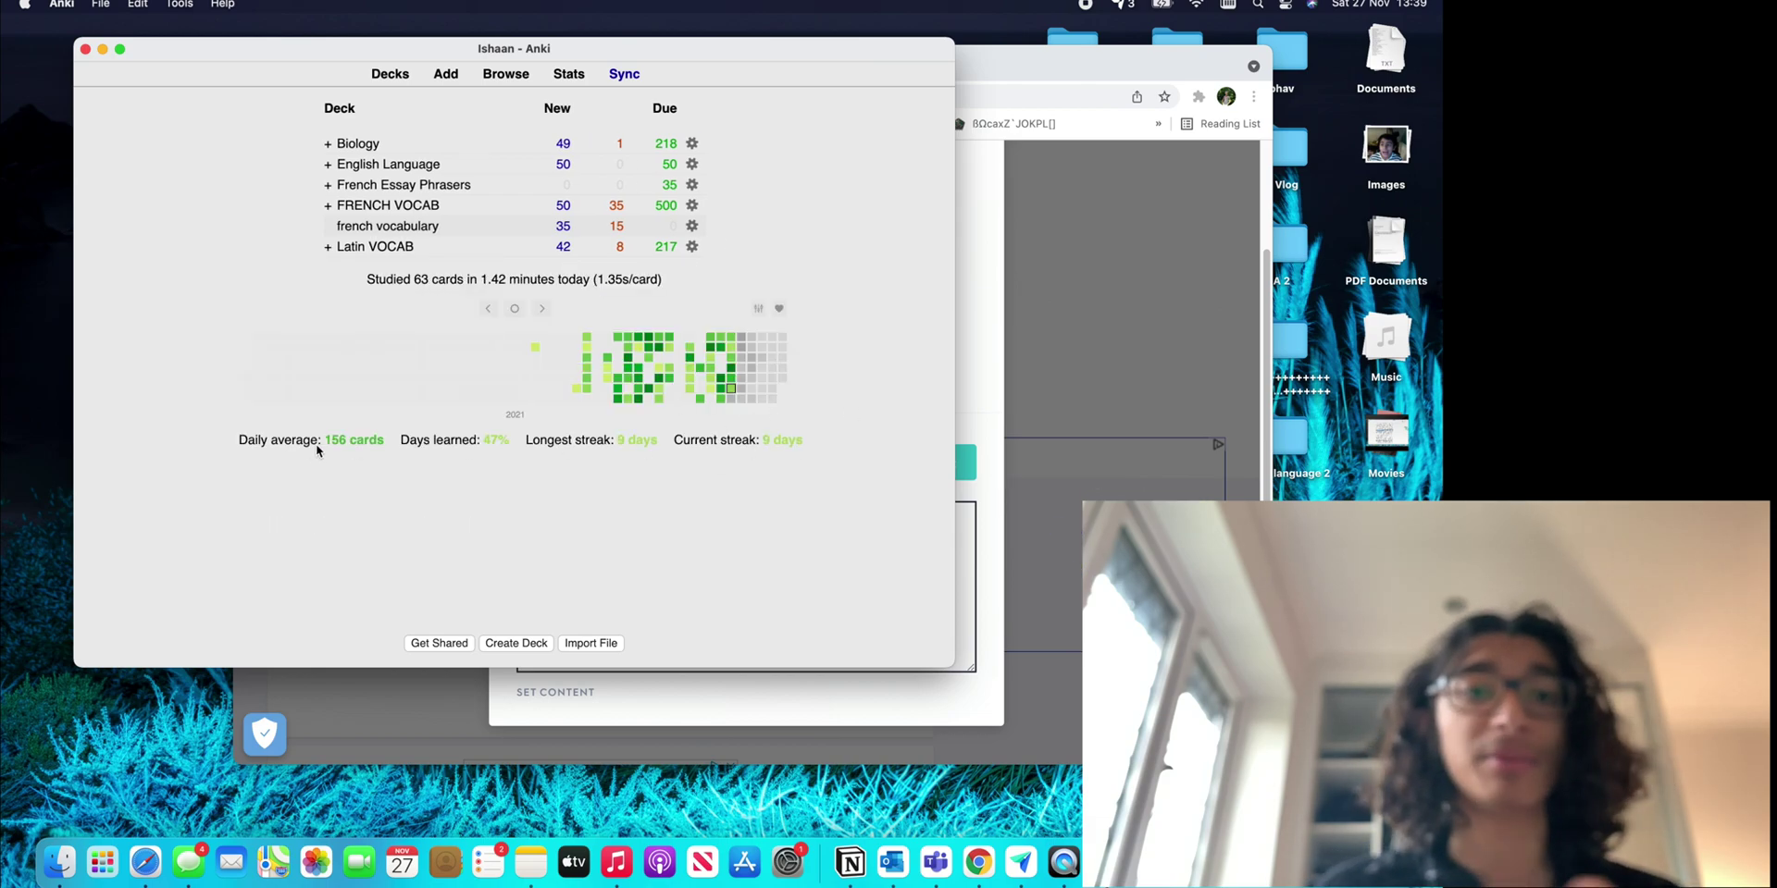
Switch to Chrome, search Google for "anki heatmap add on" in a new tab and open AnkiWeb's Heatmap page.
left_click(1007, 363)
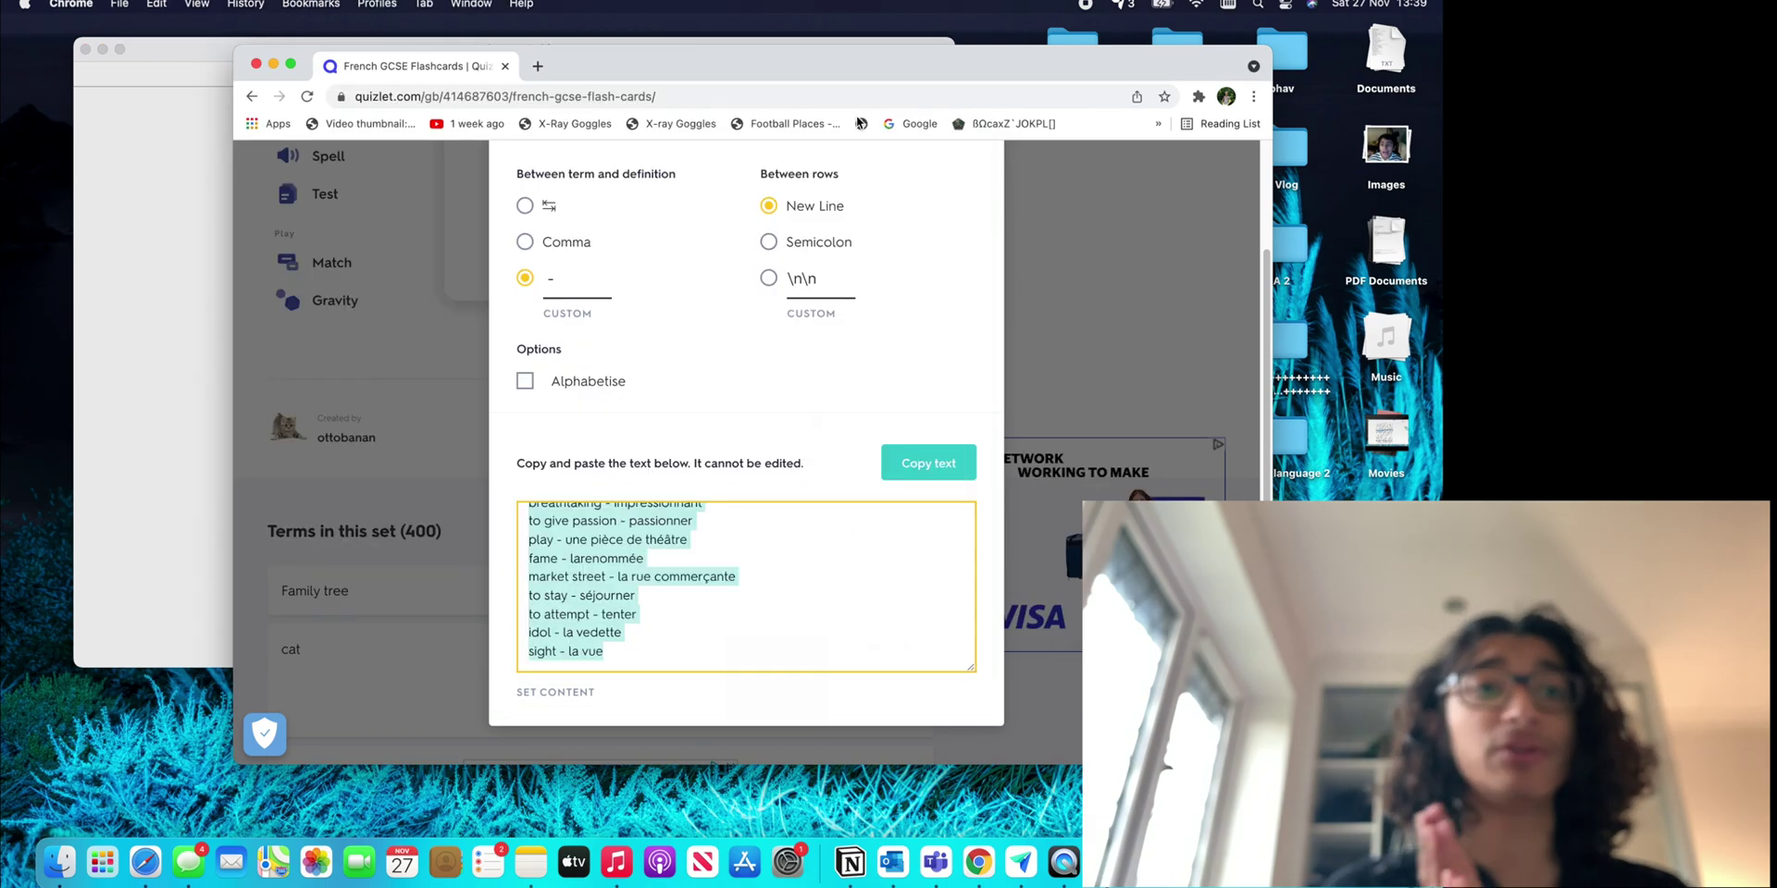
left_click(534, 66)
type("anki heatmap ")
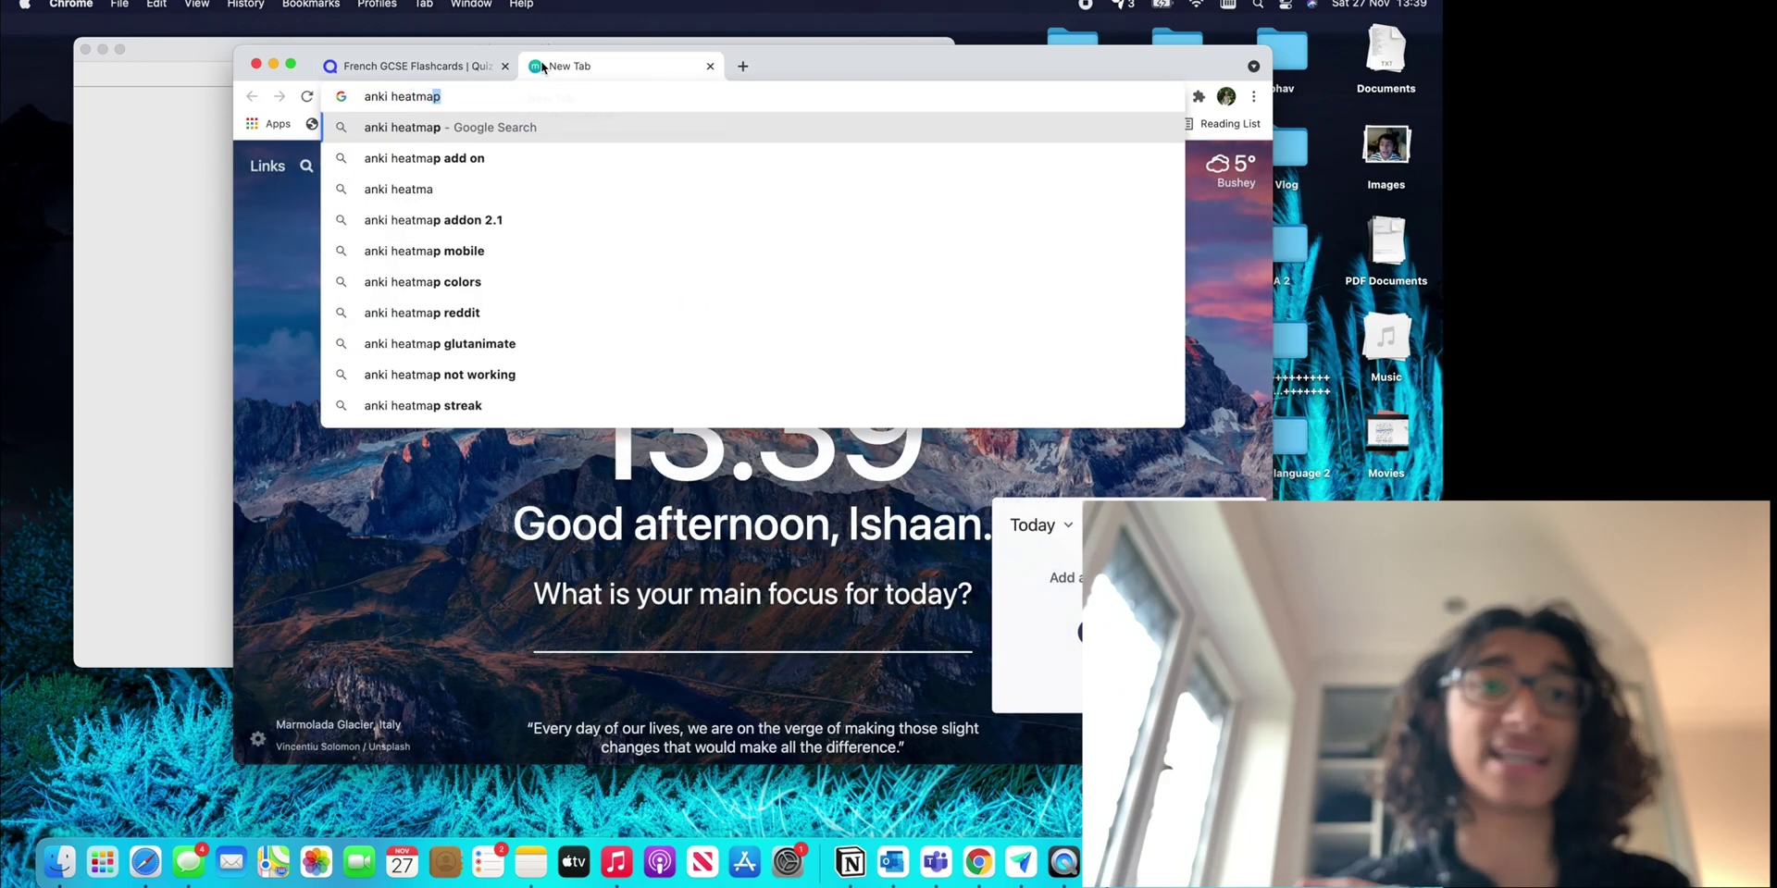
type("add on")
key("Return")
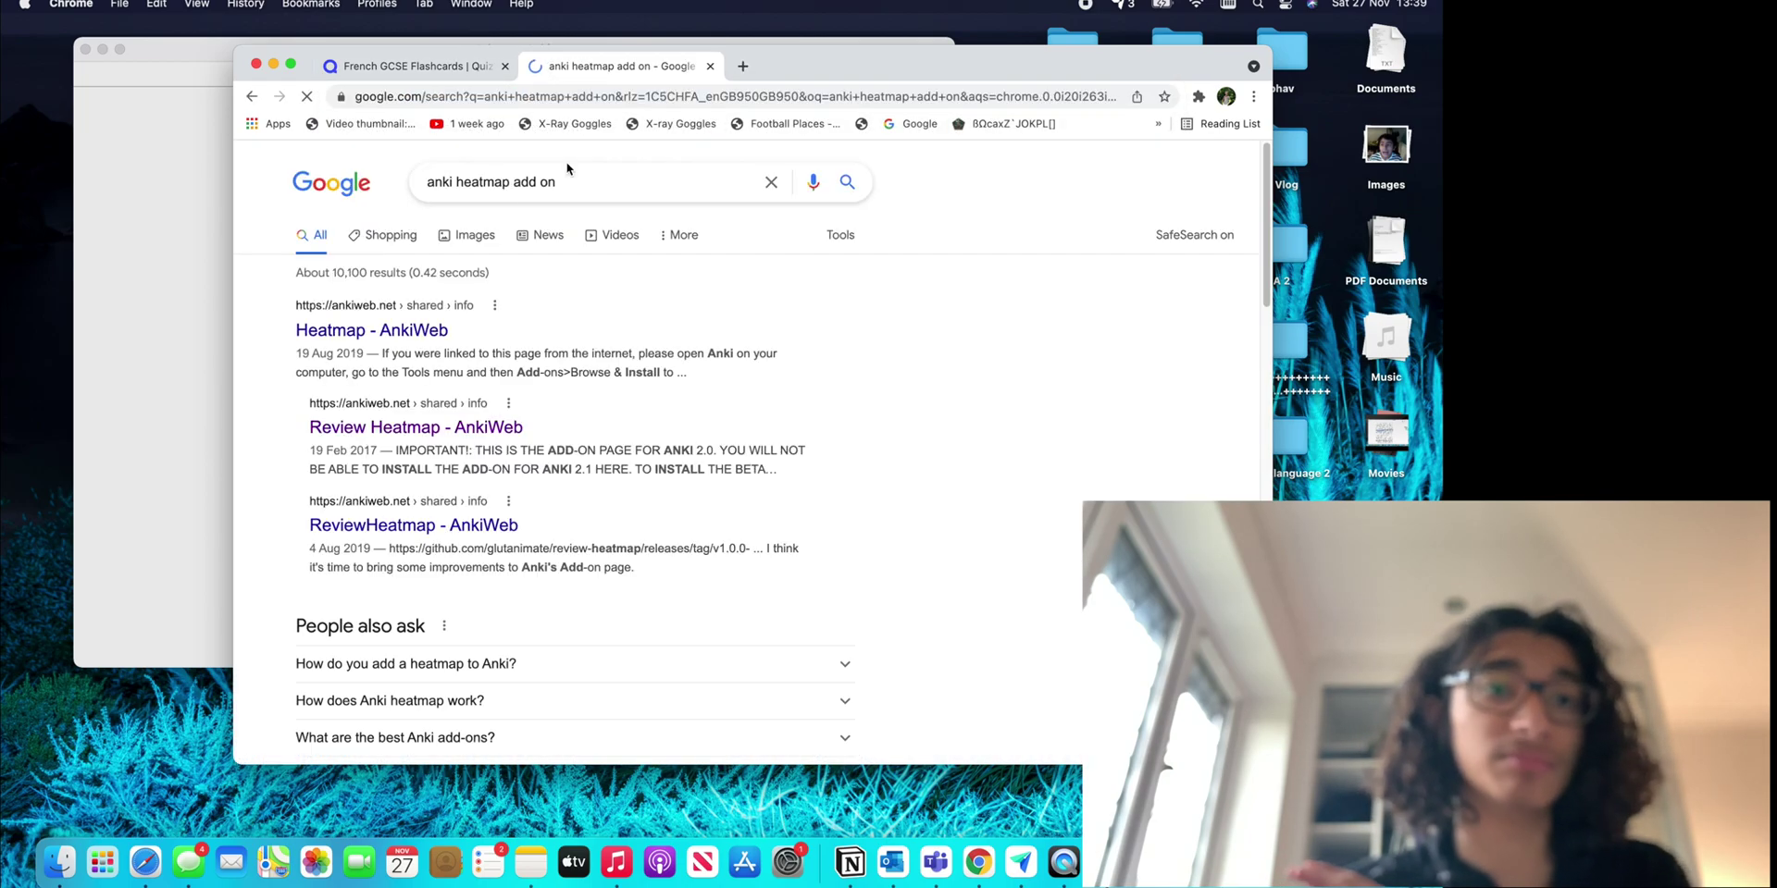
left_click(398, 344)
scroll(437, 407, "down", 1)
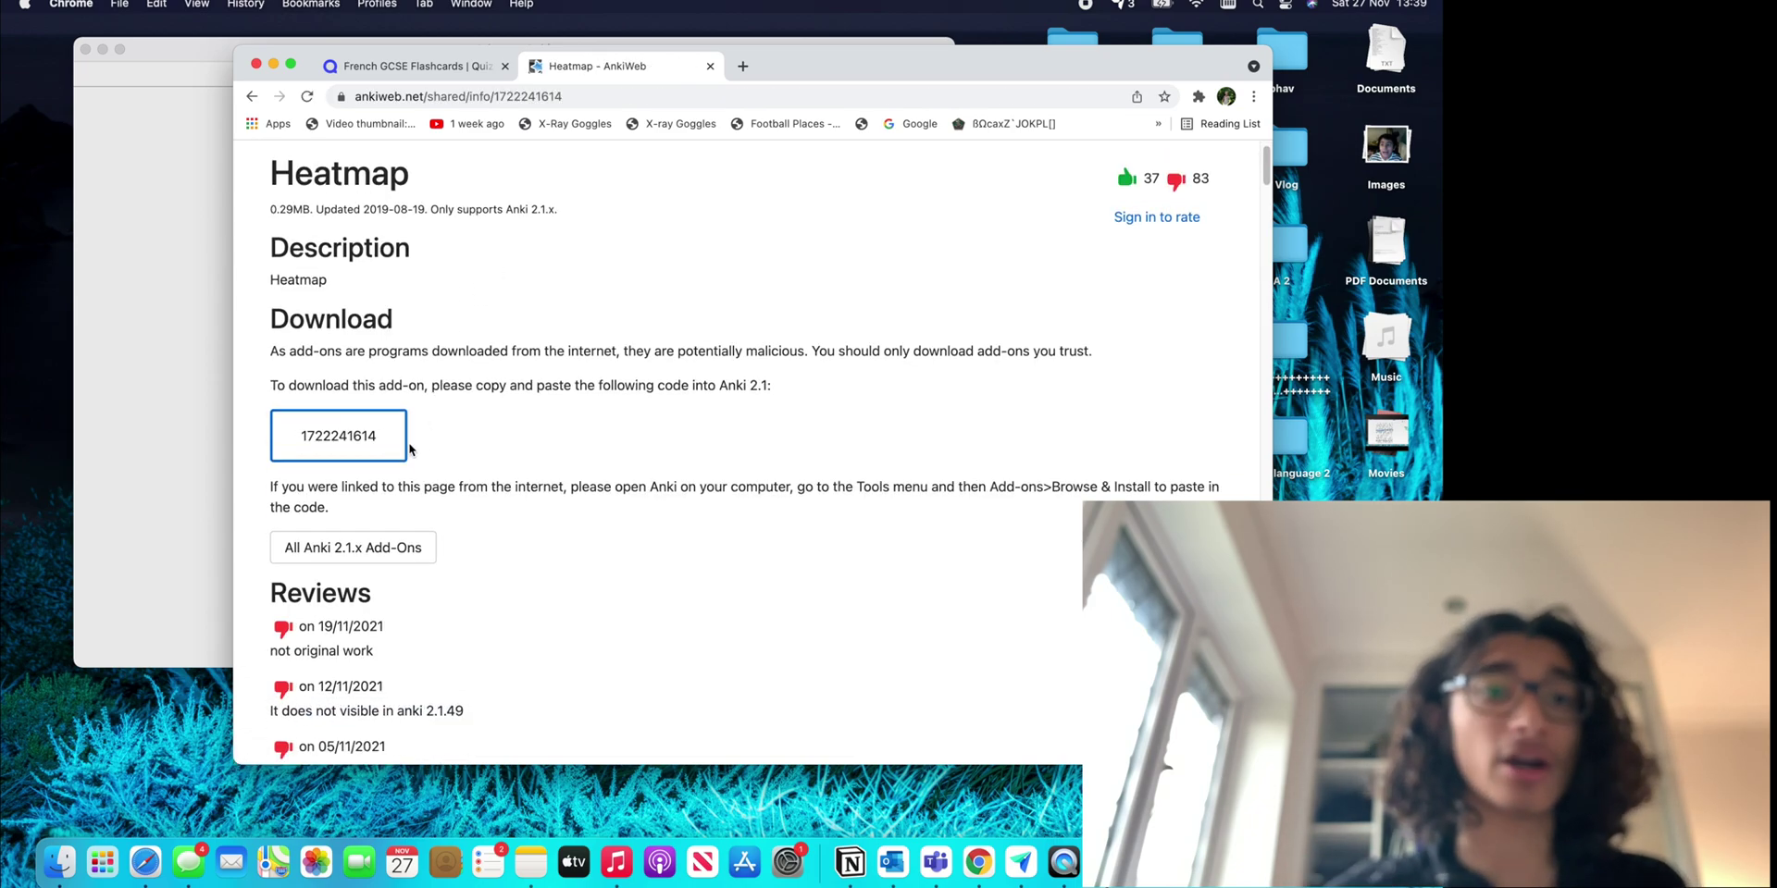
Examine the Heatmap add-on's download instructions and select its download code.
left_click_drag(287, 385, 727, 397)
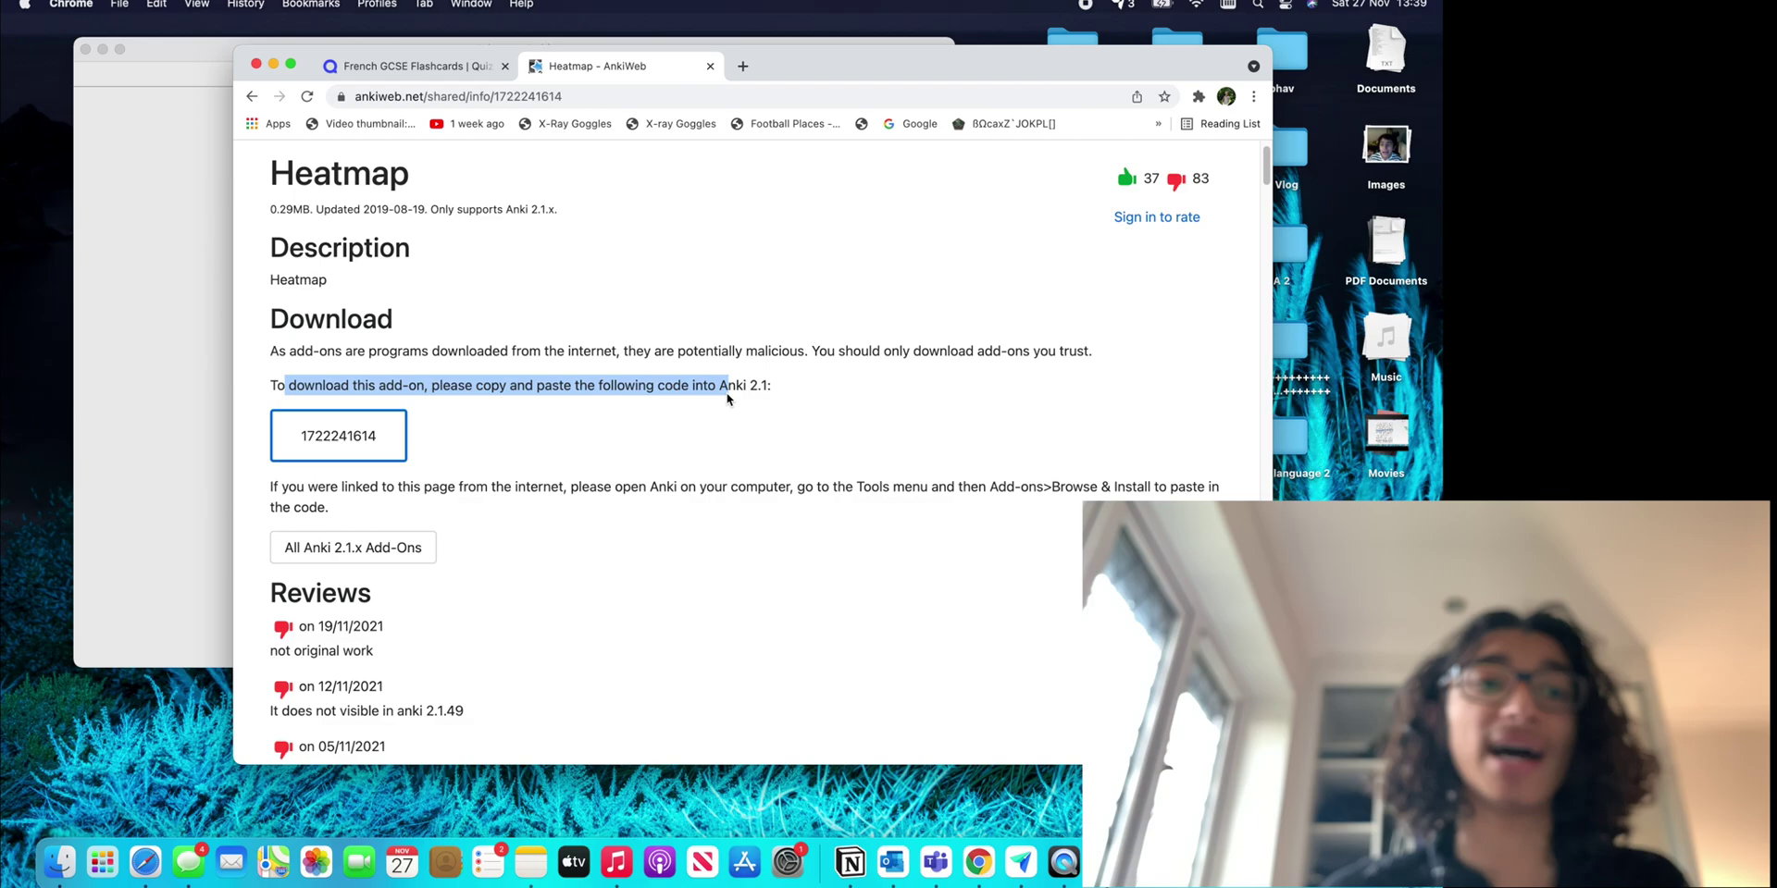
scroll(803, 452, "down", 10)
scroll(803, 452, "up", 12)
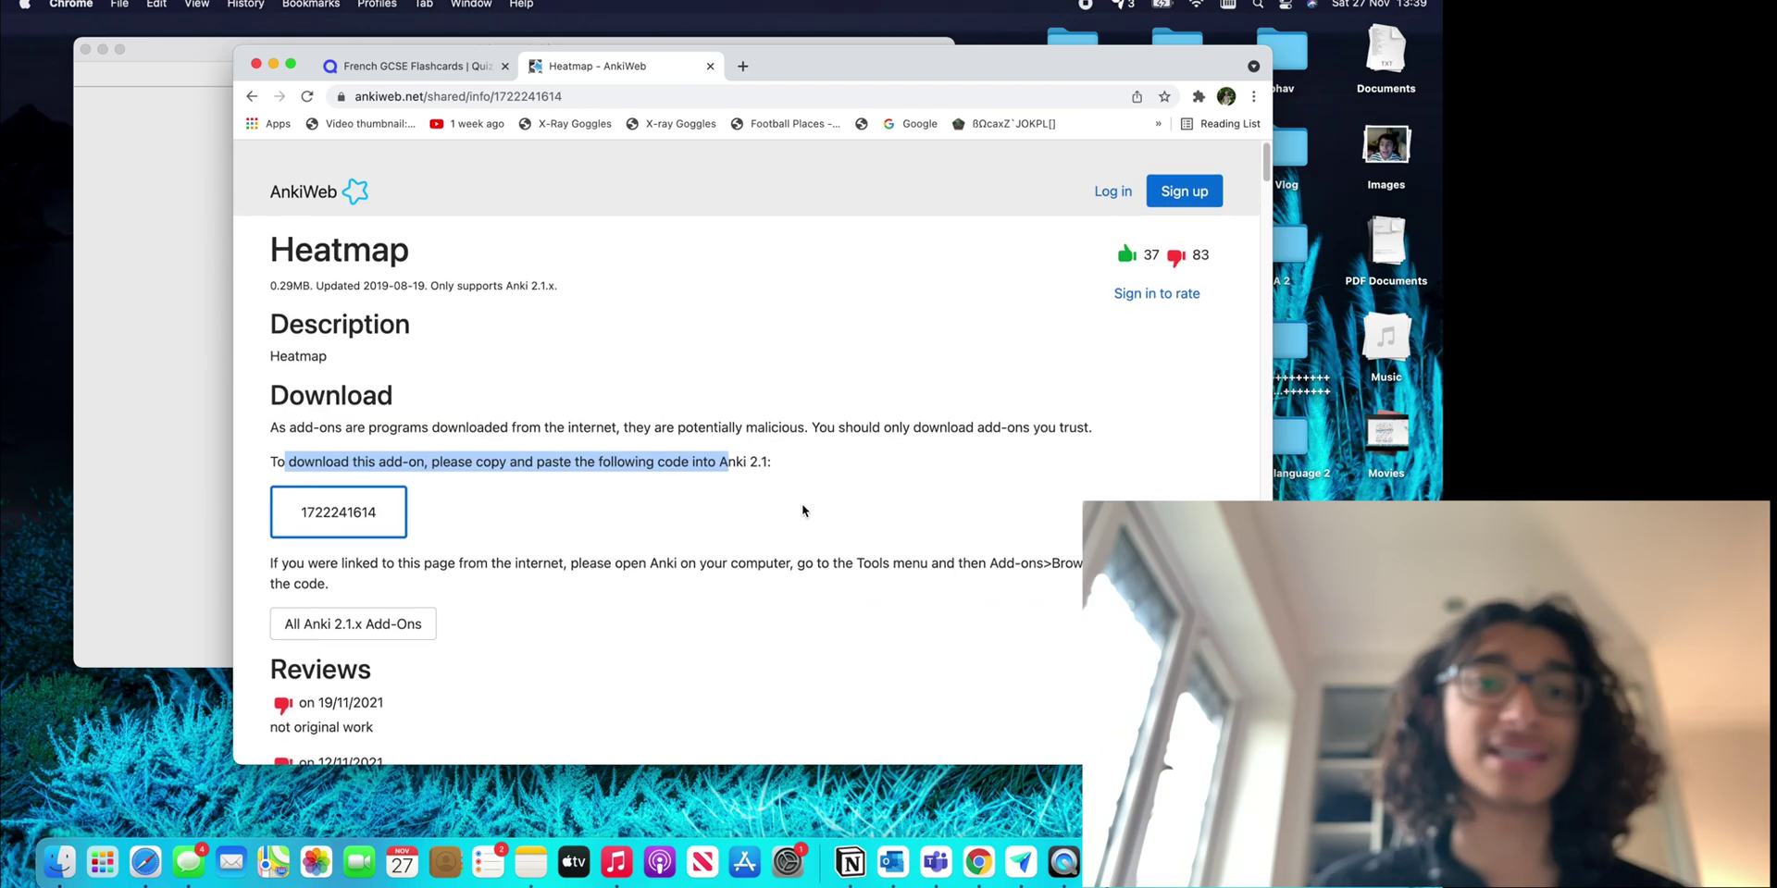
left_click(415, 389)
left_click_drag(759, 435, 261, 438)
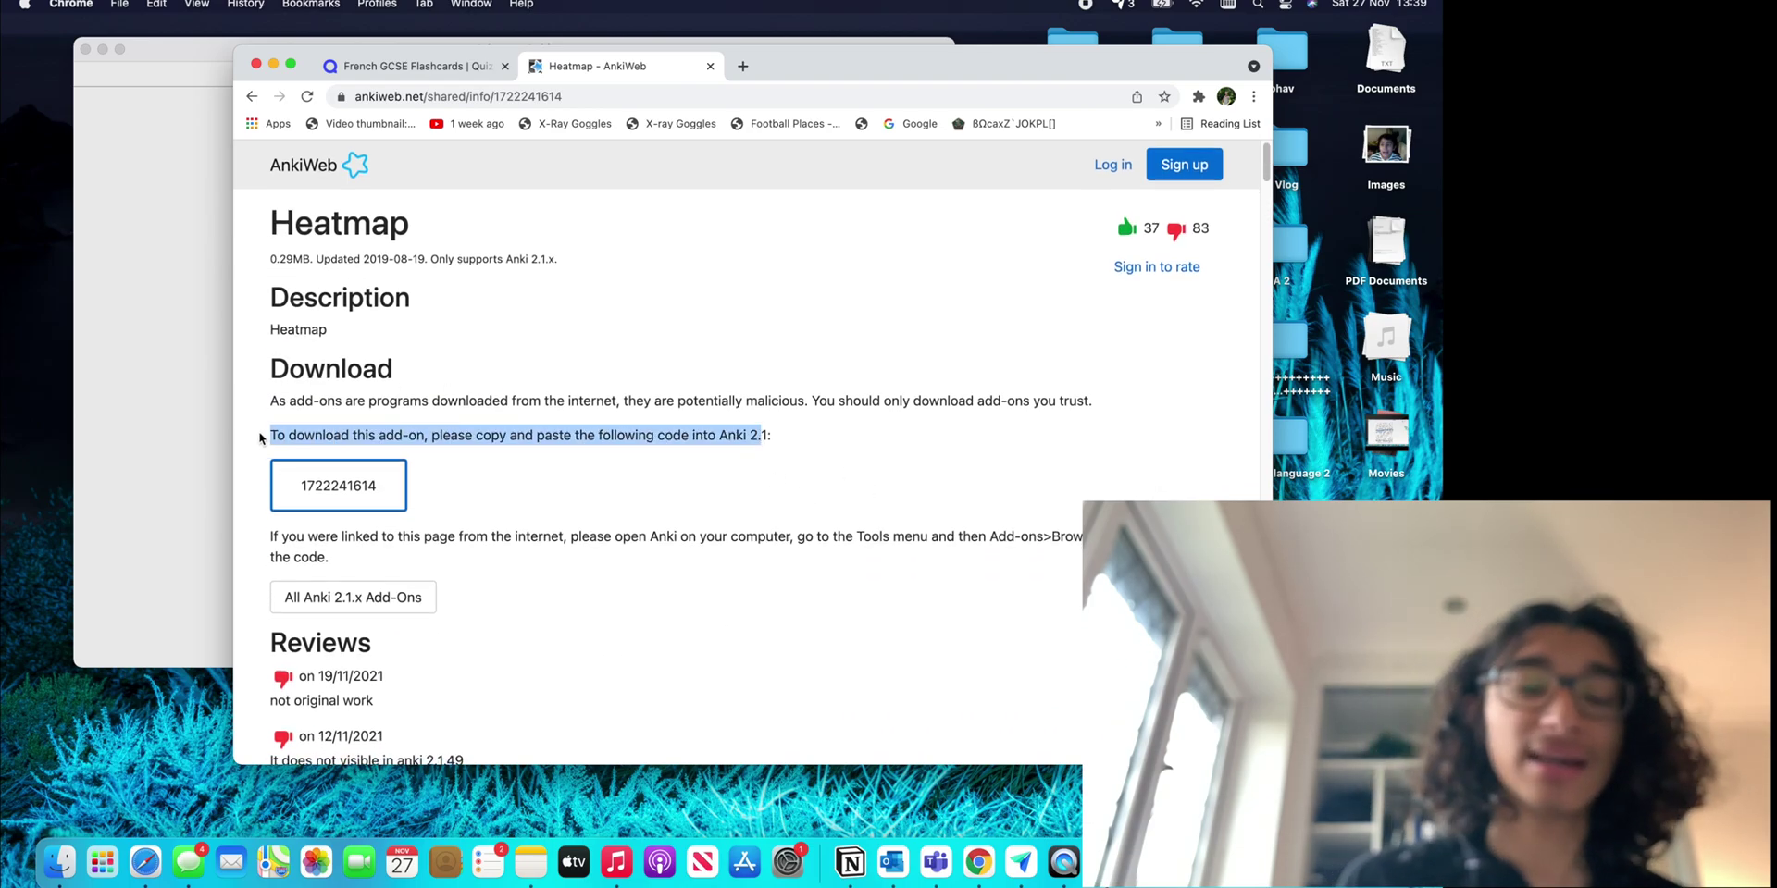
left_click_drag(379, 493, 265, 492)
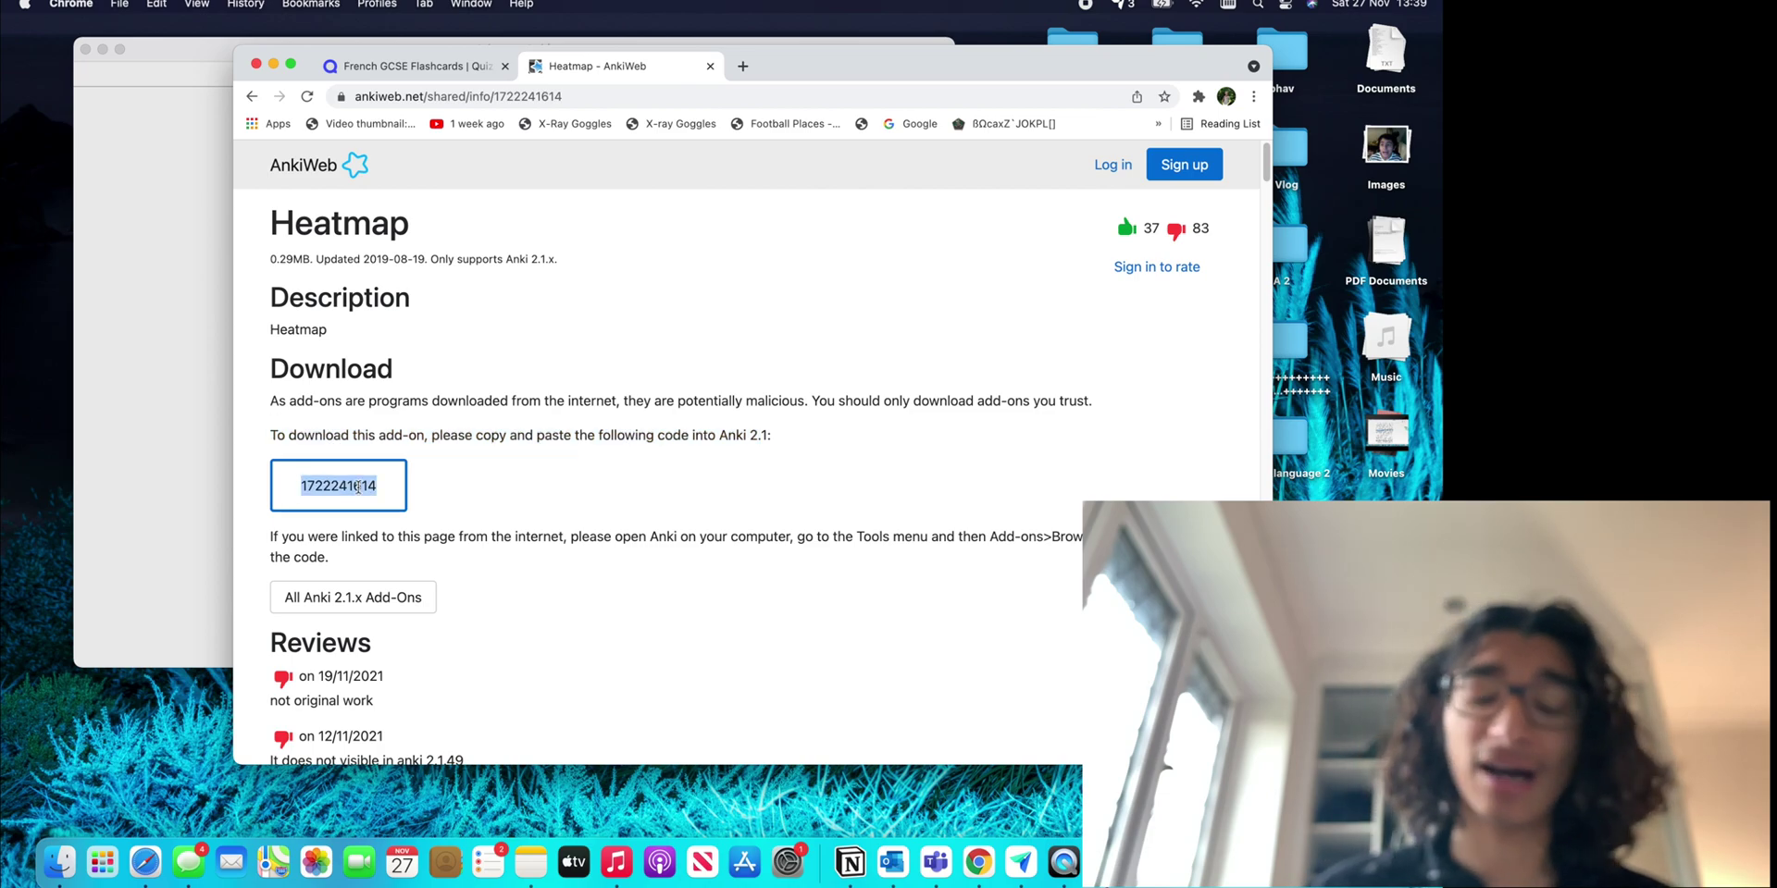
Look at the review heatmap below Anki's deck list and return to the Heatmap add-on page in Chrome.
left_click(139, 357)
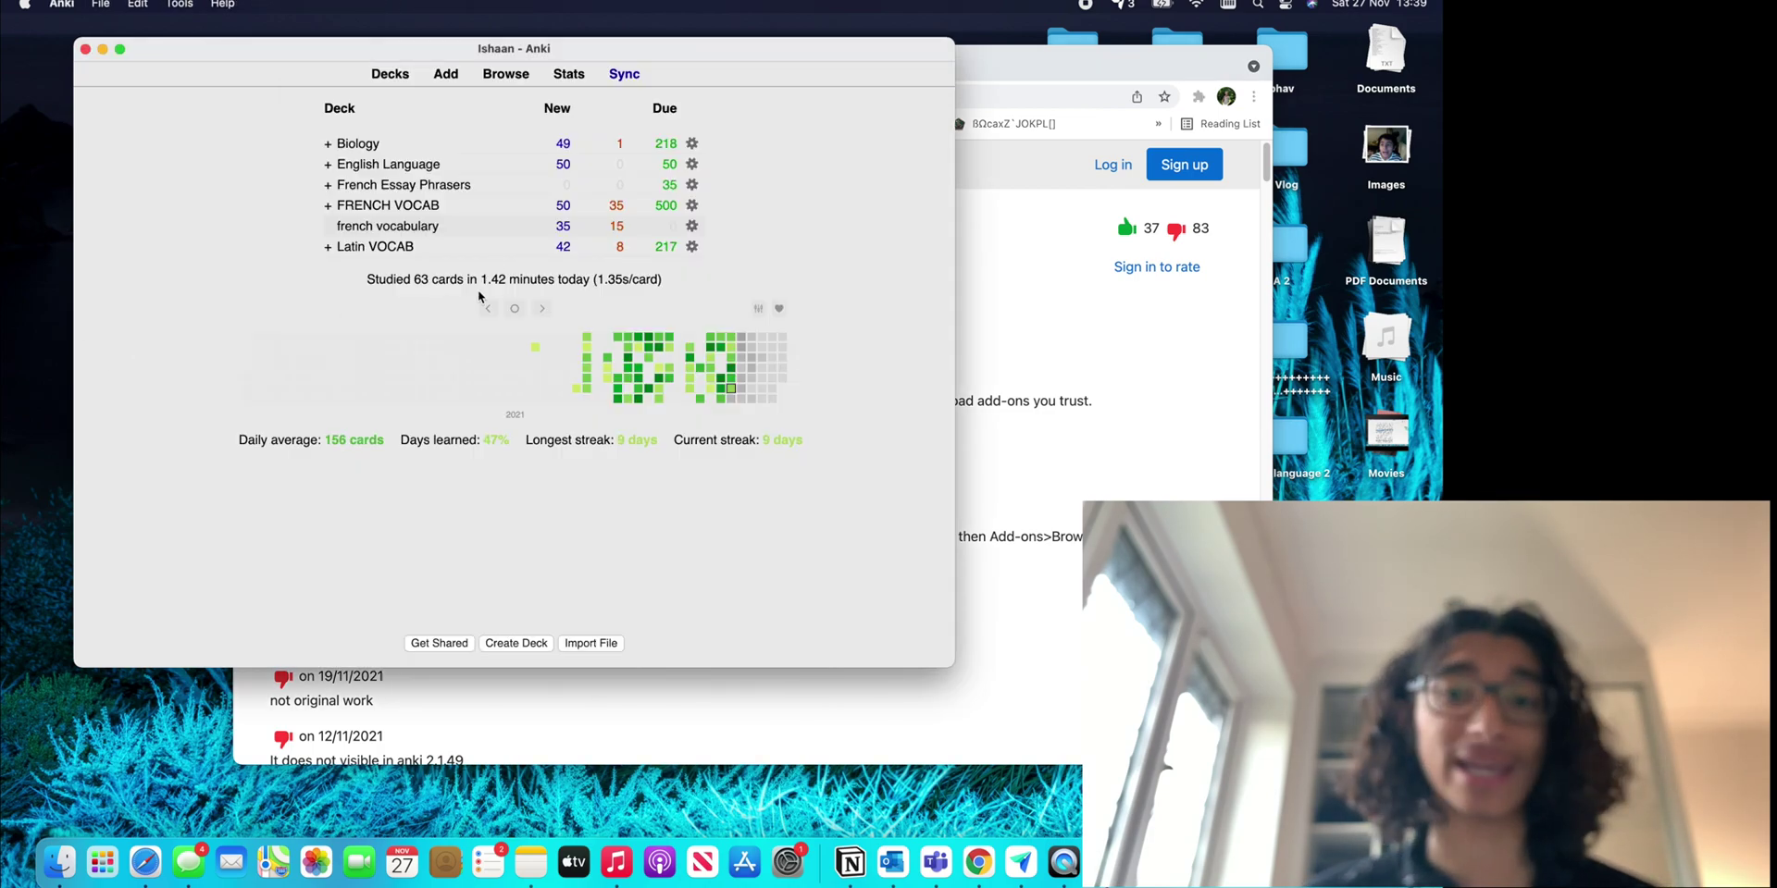
left_click(962, 360)
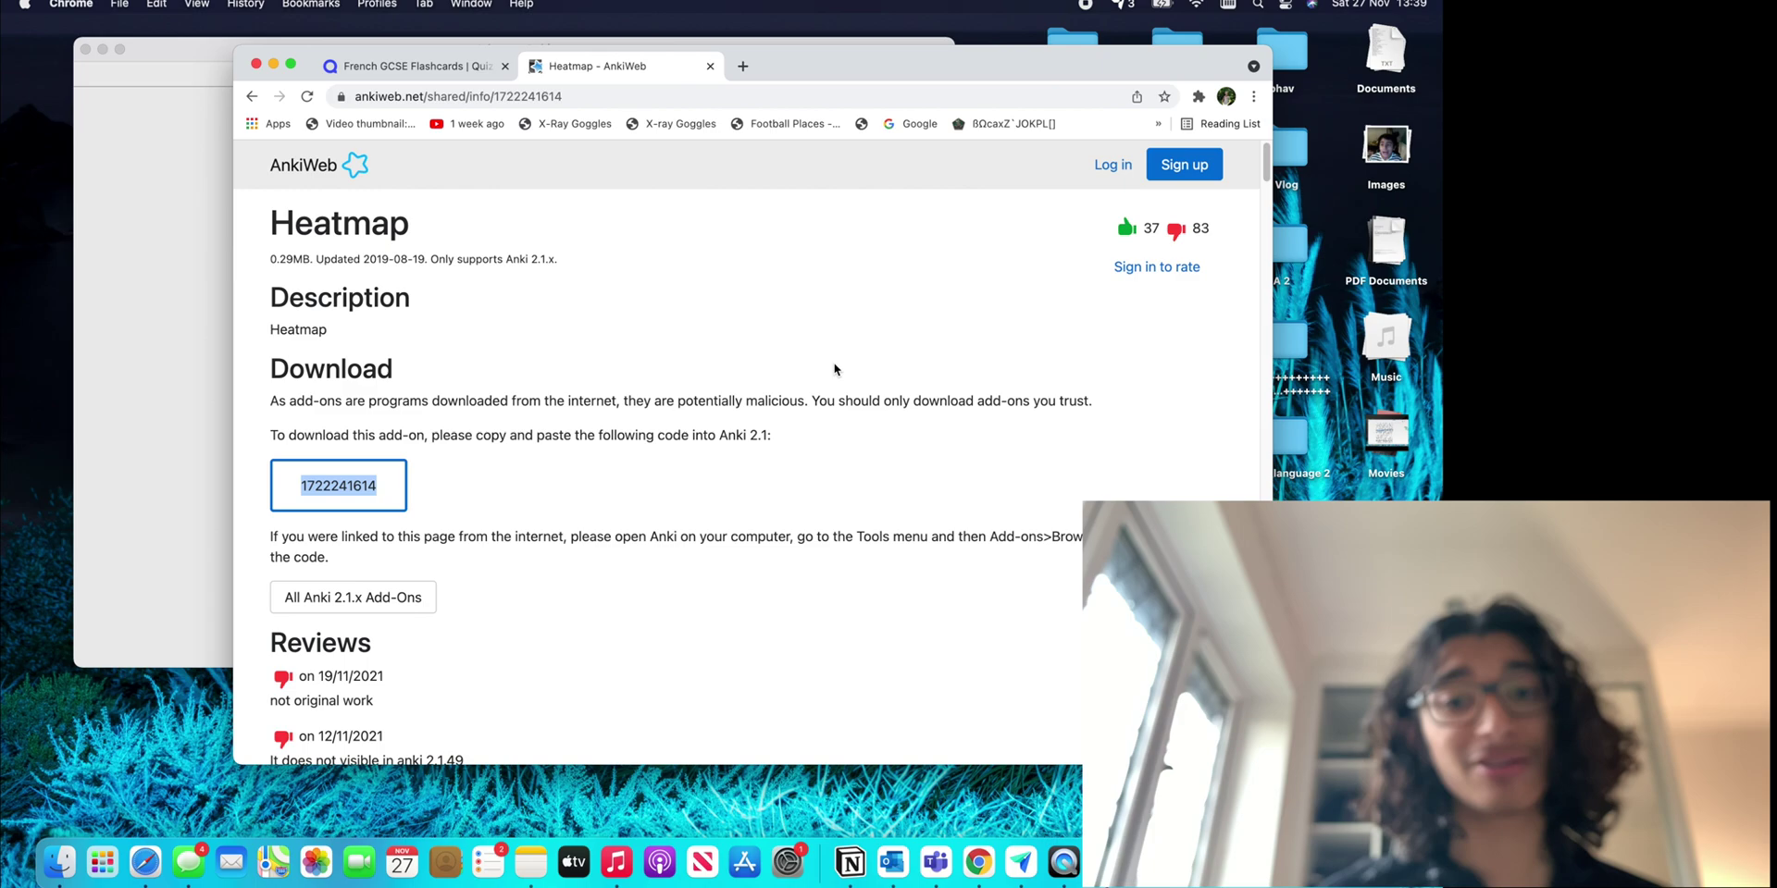
left_click(230, 386)
left_click(1108, 161)
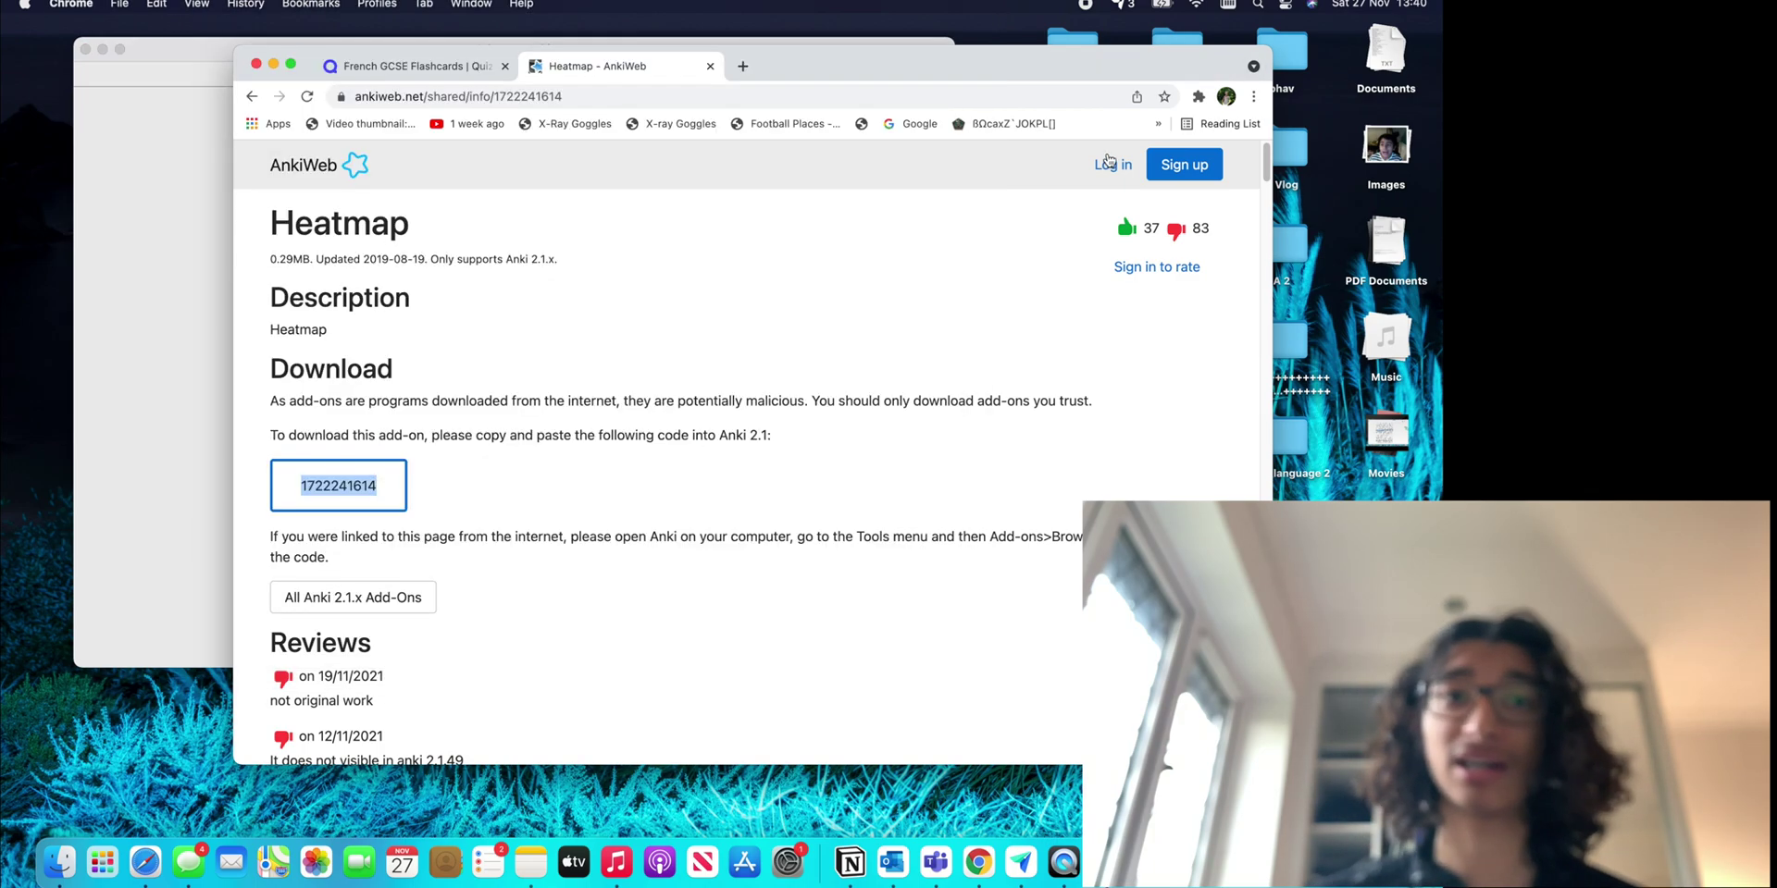
Close the Heatmap and Quizlet browser tabs, and close the card Browse window in Anki.
left_click(710, 66)
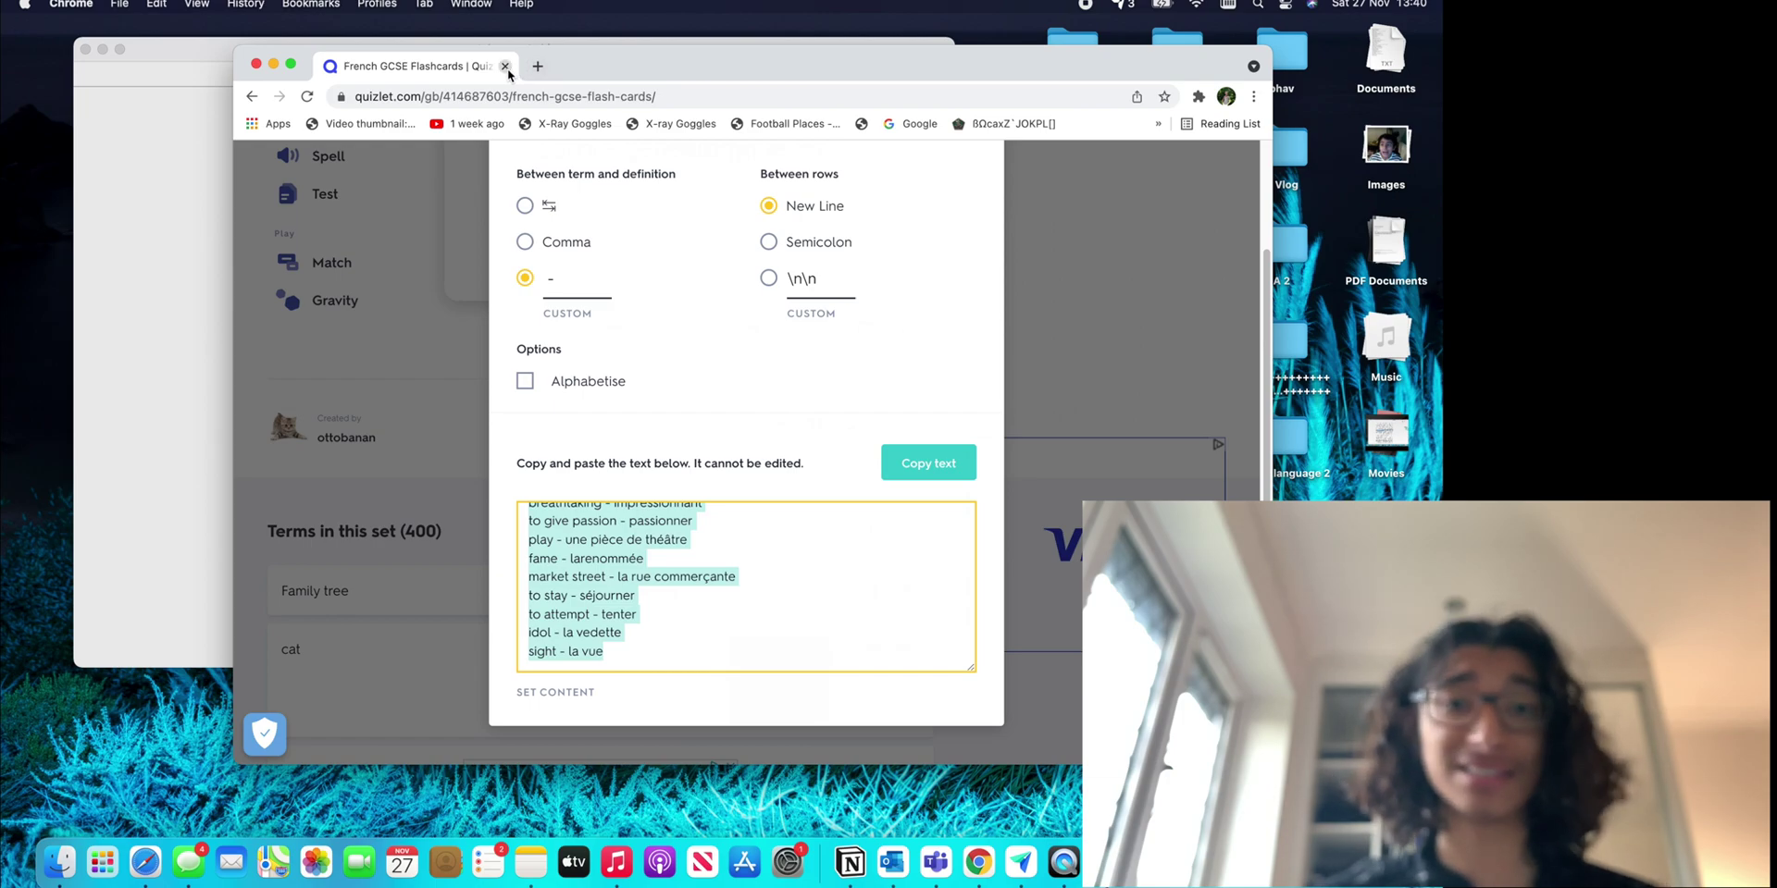
left_click(504, 66)
left_click(506, 73)
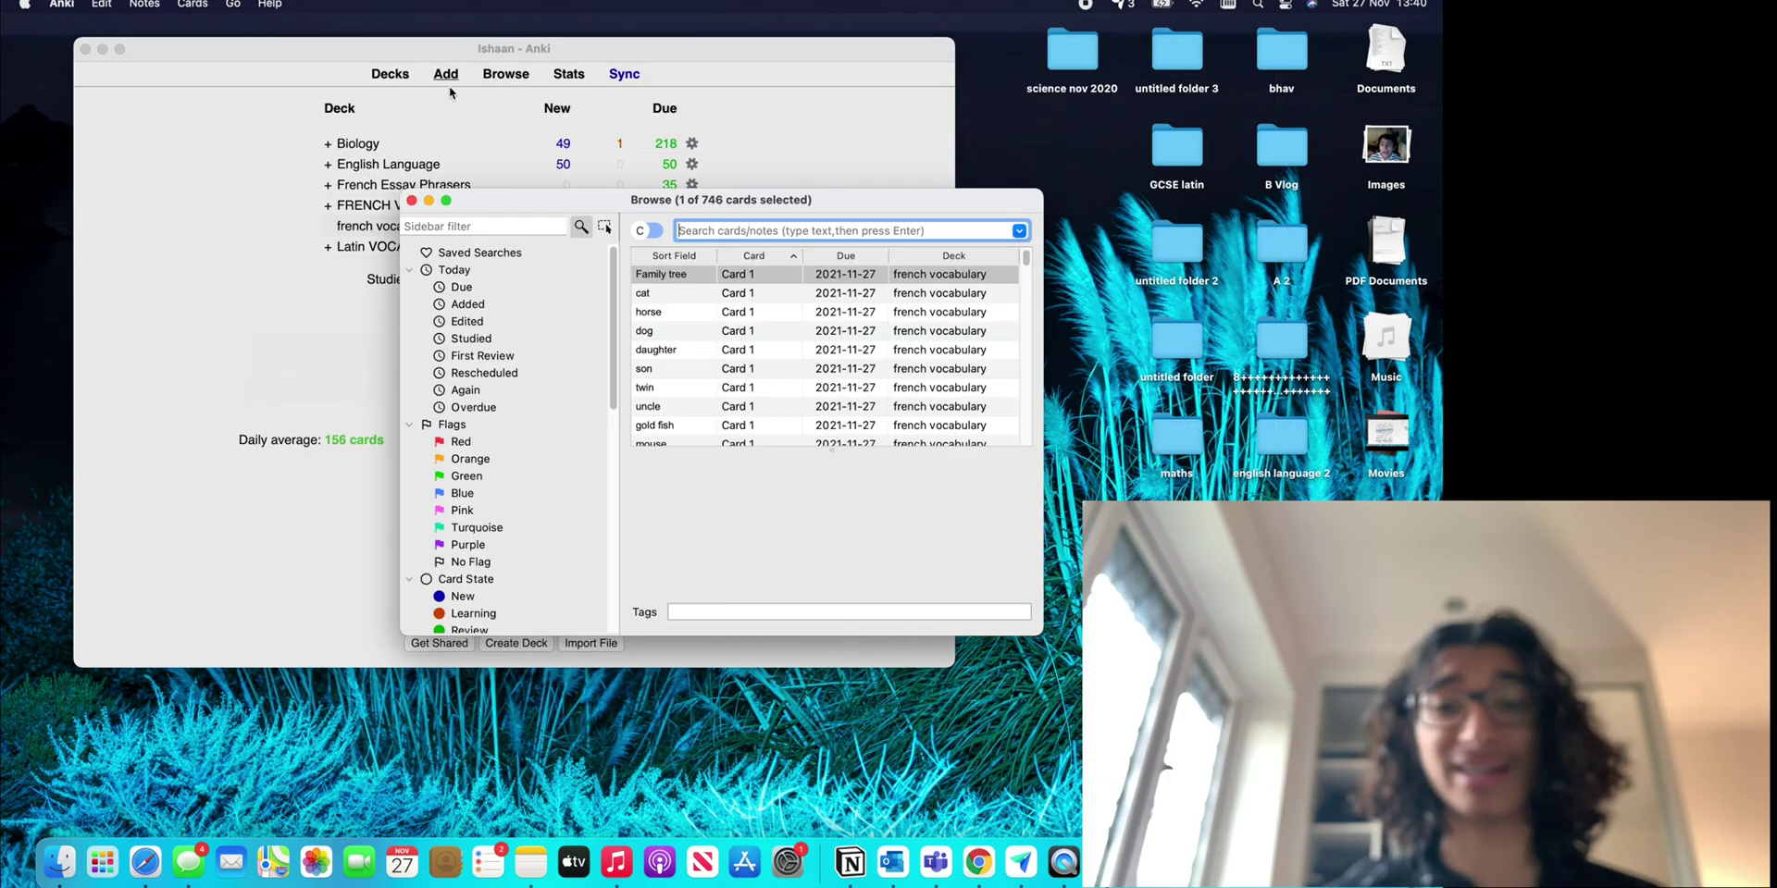
left_click(412, 201)
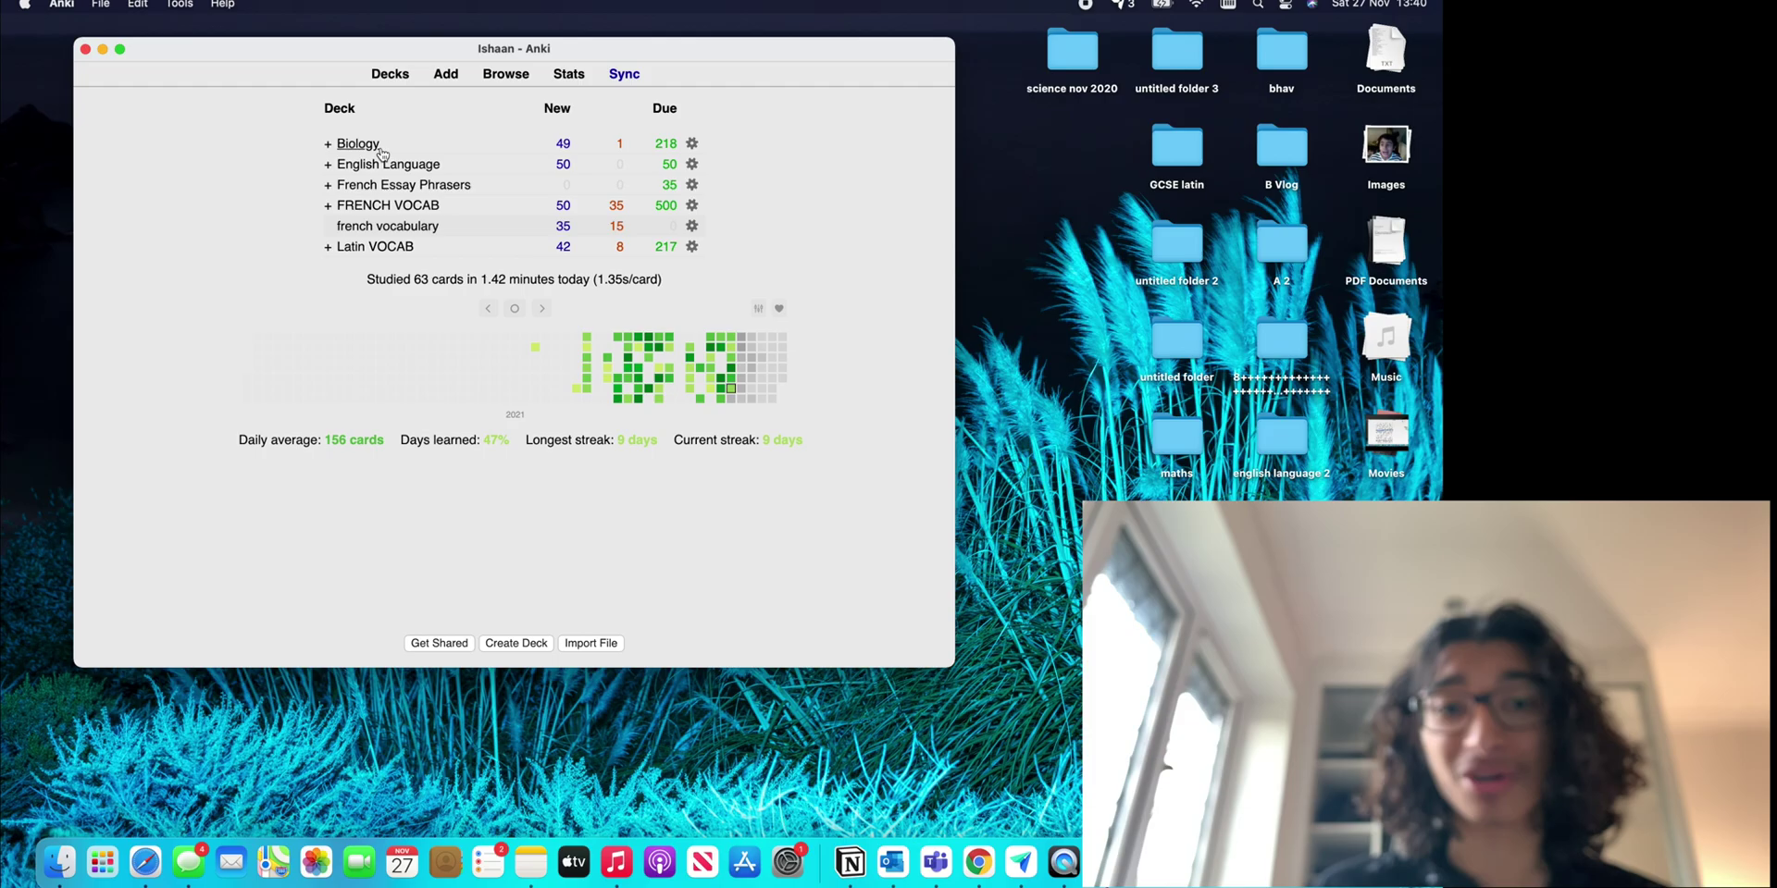